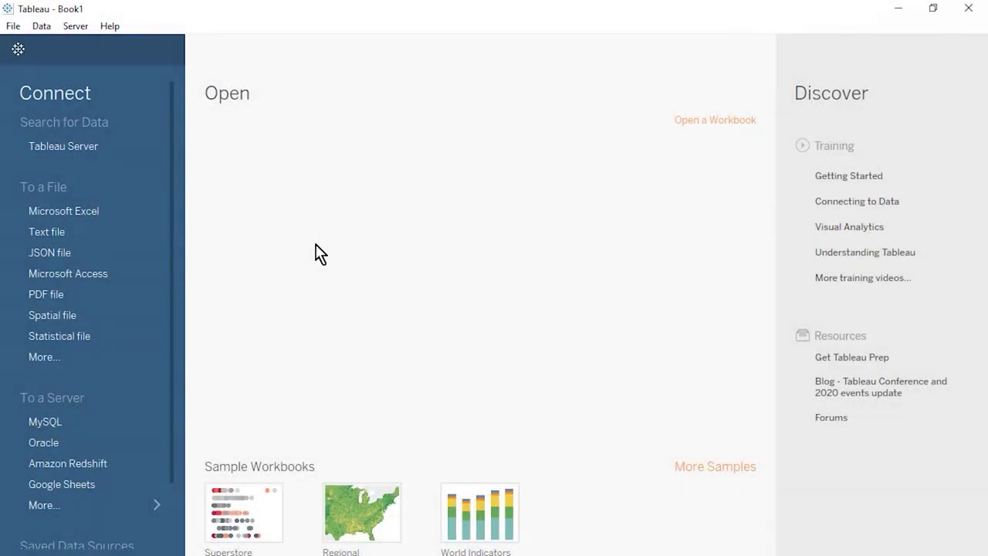
- Open the Convenience Store Excel workbook and drop its Transaction Details sheet onto the canvas
left_click(99, 220)
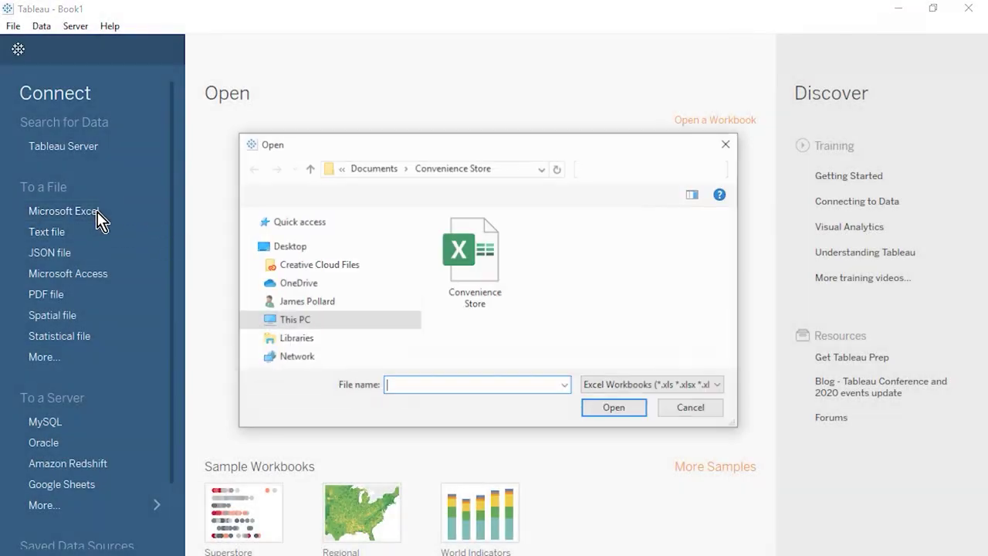
left_click(479, 267)
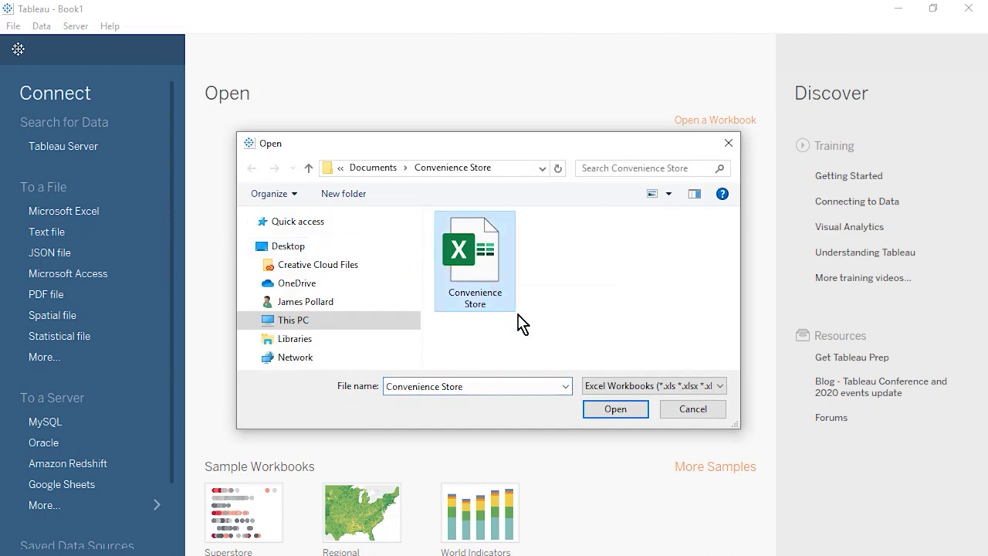
left_click(614, 410)
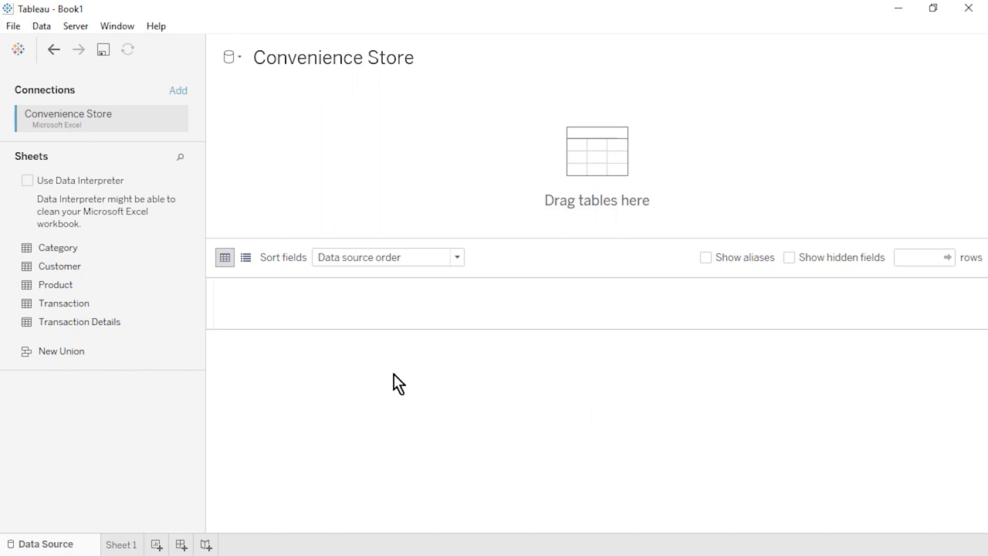
left_click_drag(145, 325, 281, 159)
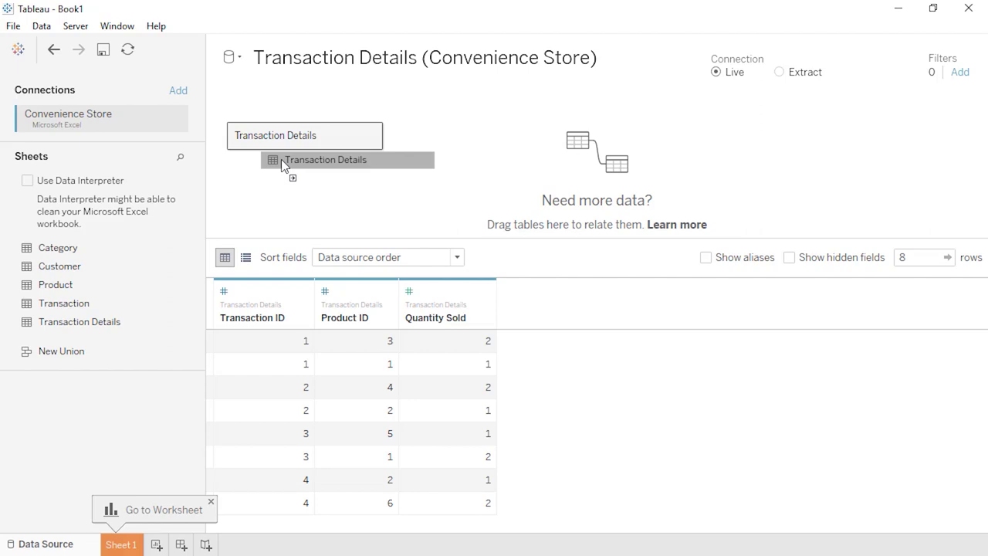
- Relate Product to Transaction Details on Product ID, then add the Transaction table on Transaction ID
left_click_drag(281, 159, 280, 168)
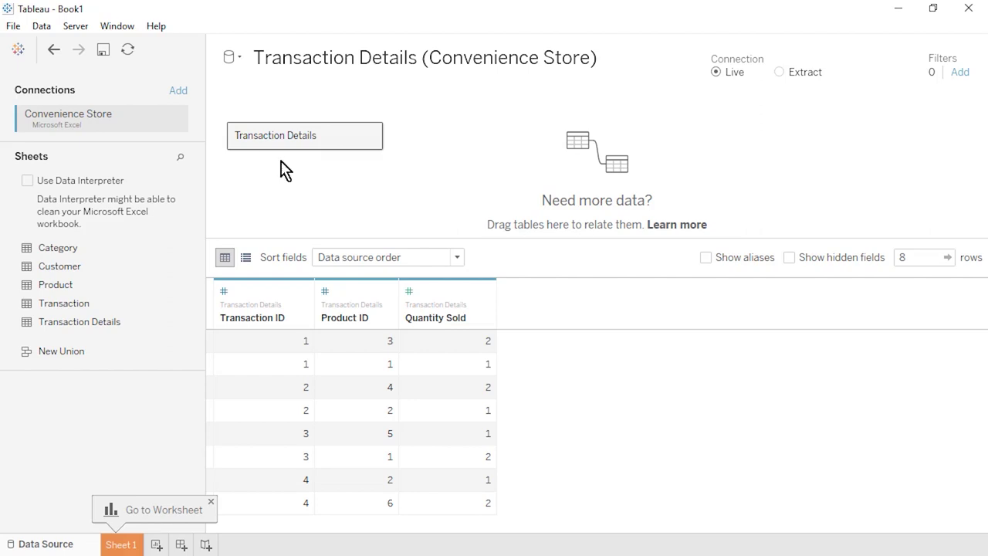
left_click_drag(127, 285, 446, 172)
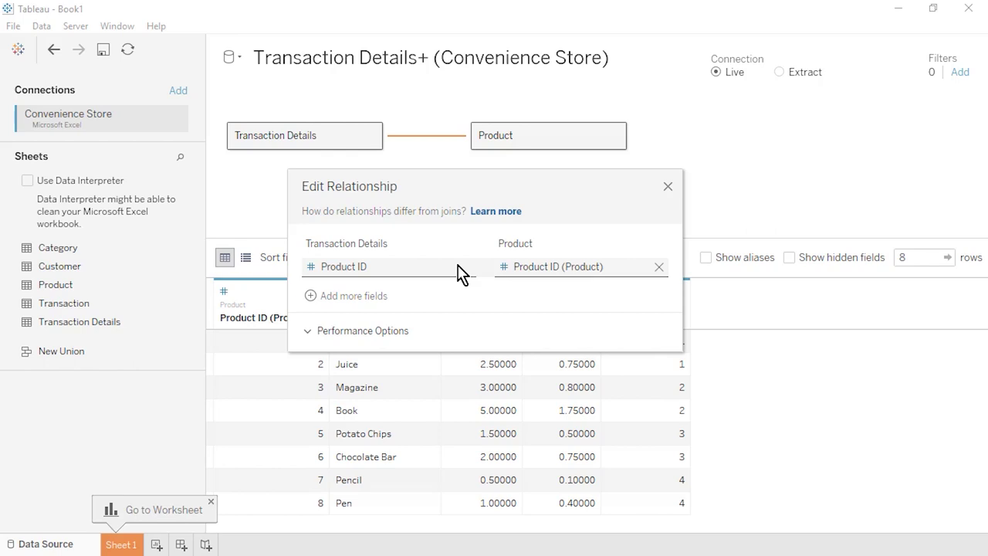
left_click(461, 271)
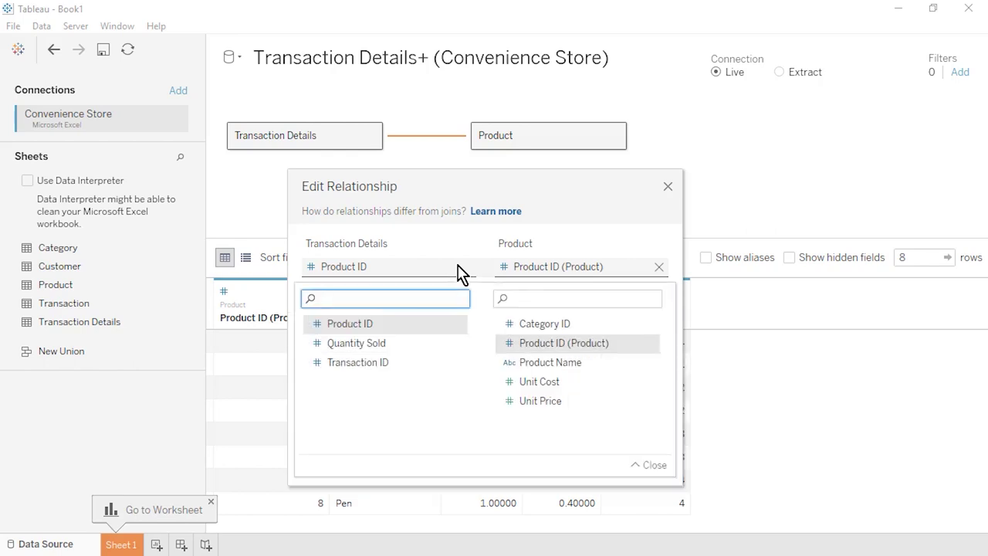
left_click(461, 272)
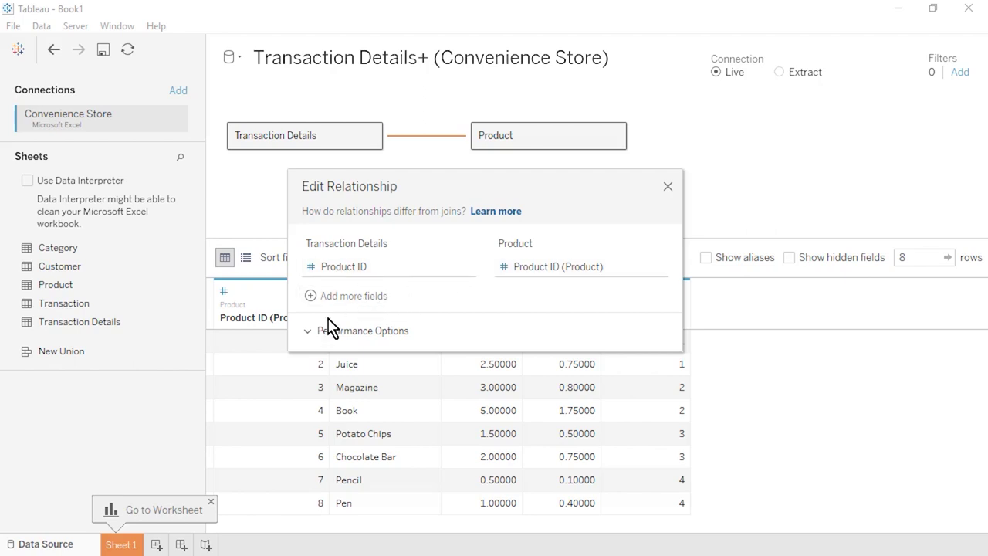
left_click(308, 332)
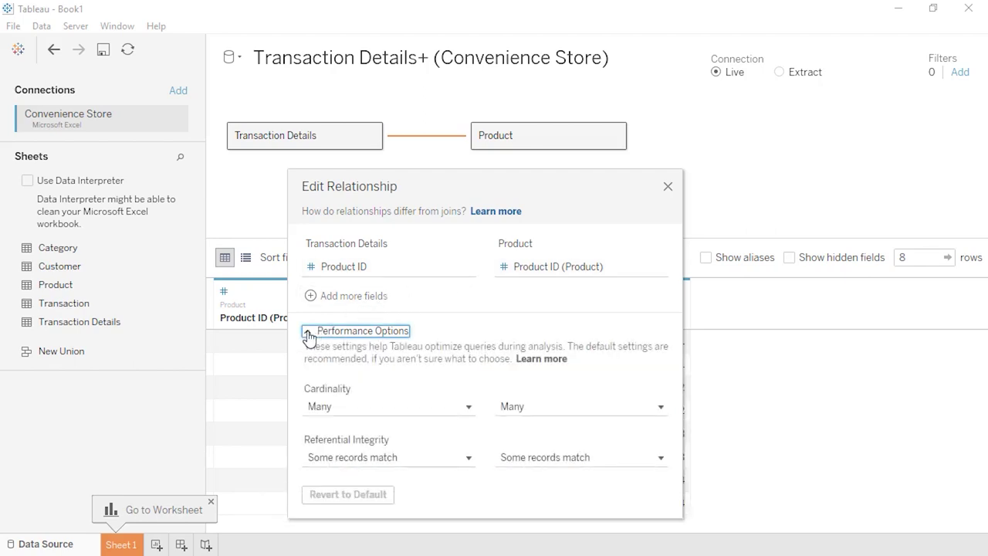
left_click(308, 333)
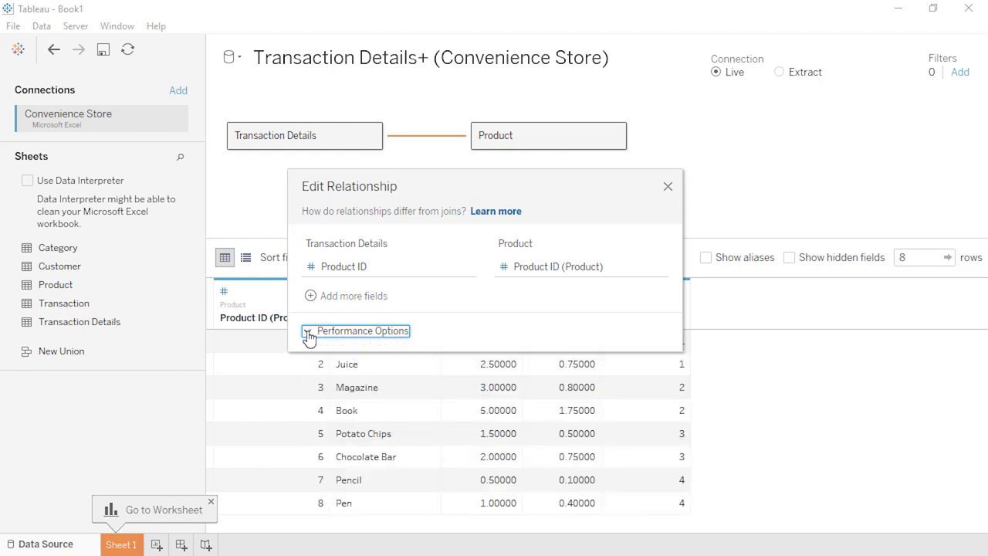
left_click(668, 187)
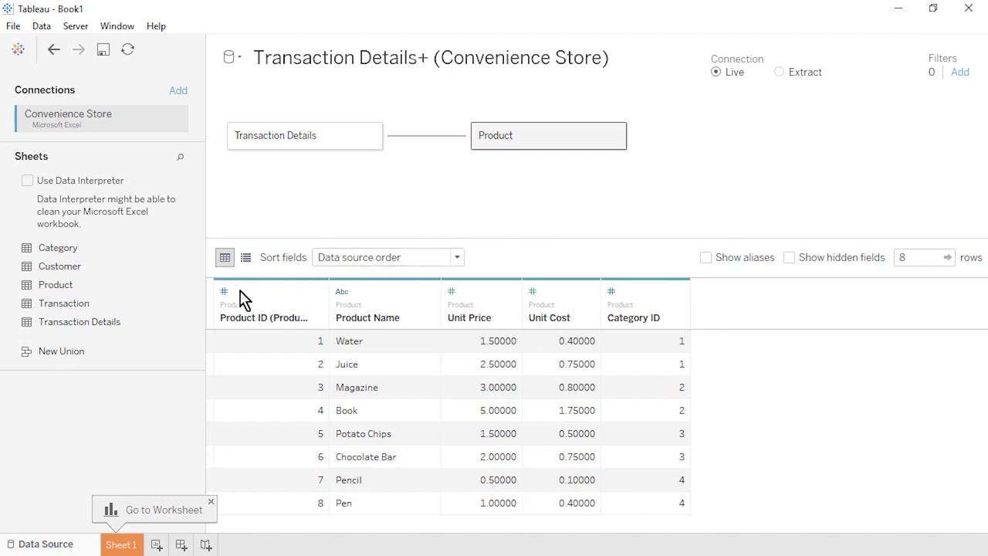
left_click_drag(126, 302, 418, 202)
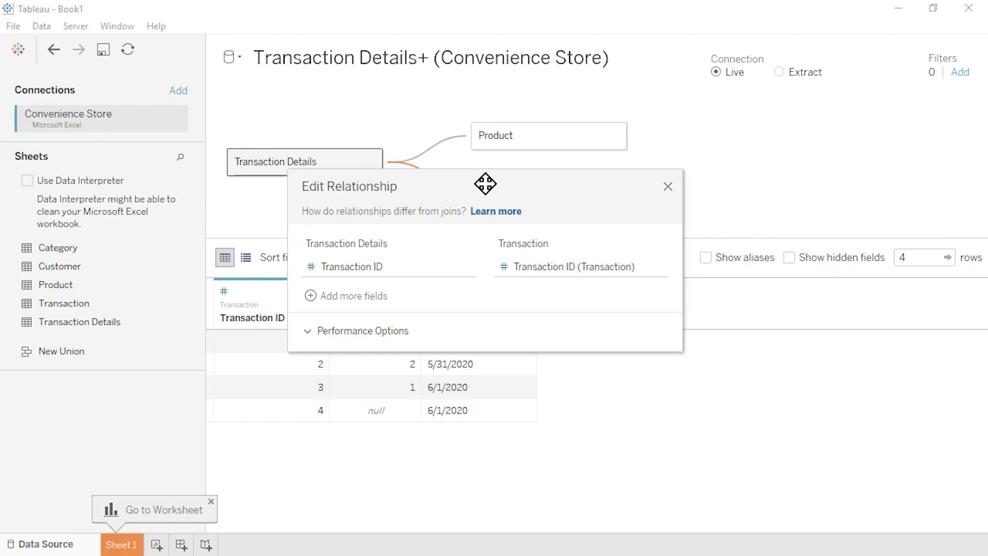
- Drop the Category sheet onto the data model canvas beside the other tables
left_click(668, 187)
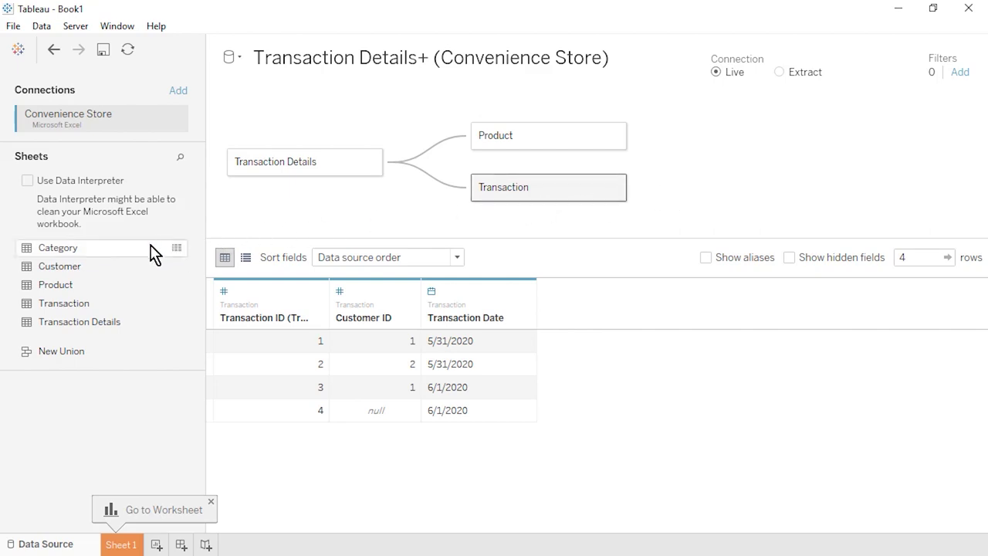
left_click_drag(146, 250, 434, 112)
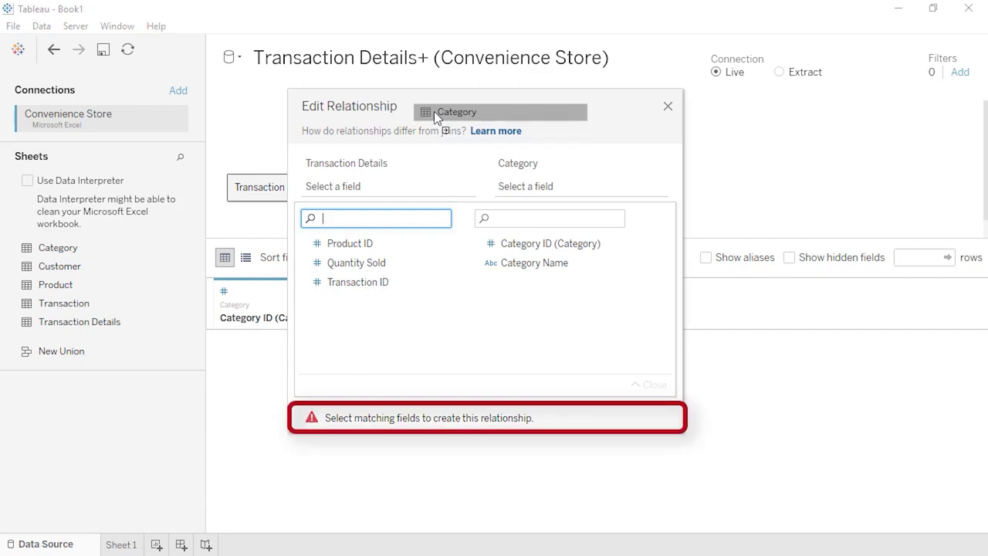
- Move Category to relate to Product instead, matching on Category ID
left_click(670, 107)
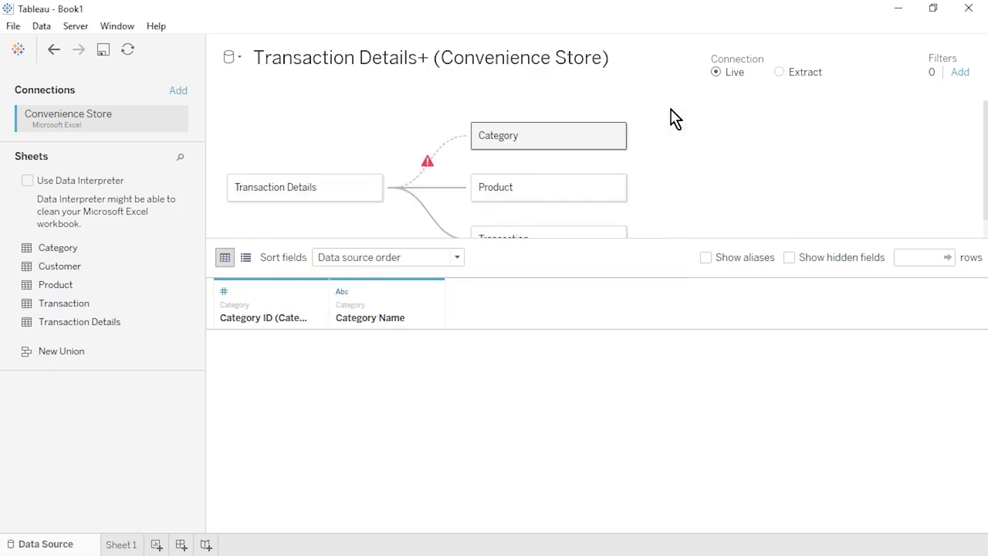
left_click_drag(673, 239, 679, 264)
mouse_move(436, 158)
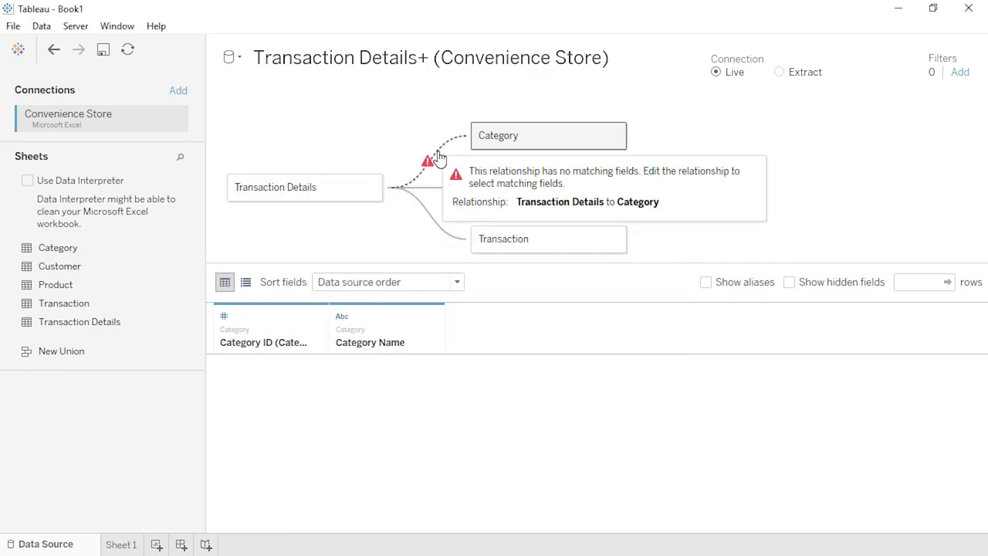
left_click(616, 135)
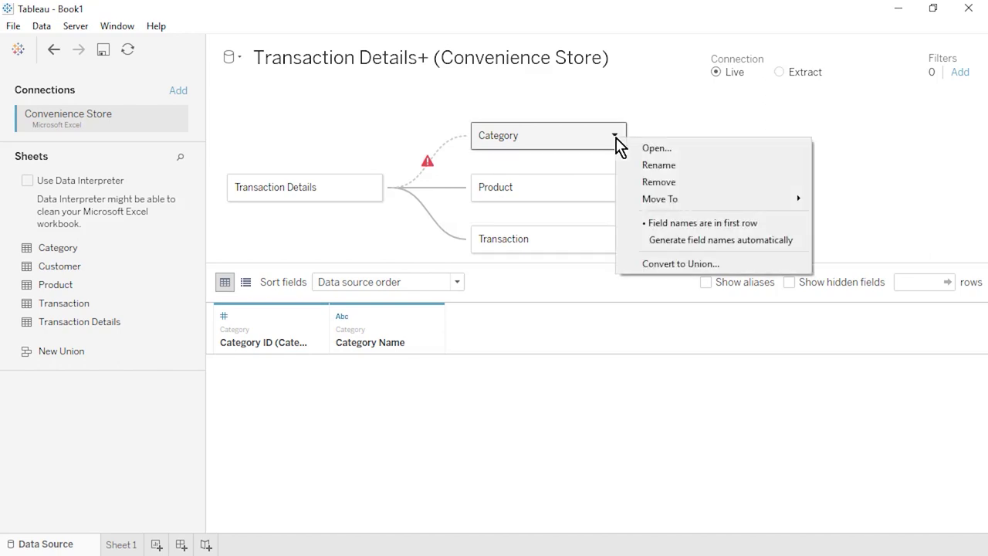
mouse_move(765, 207)
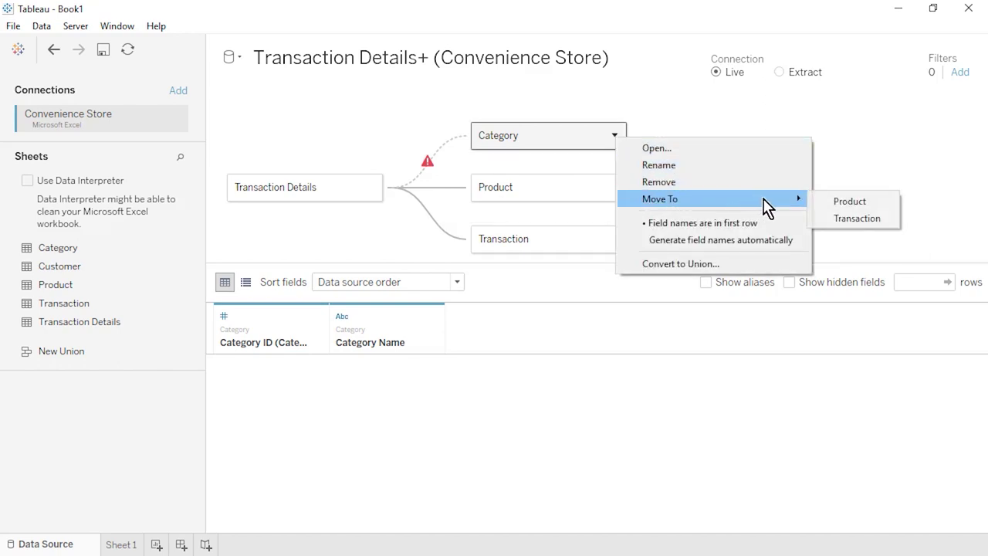
left_click(838, 202)
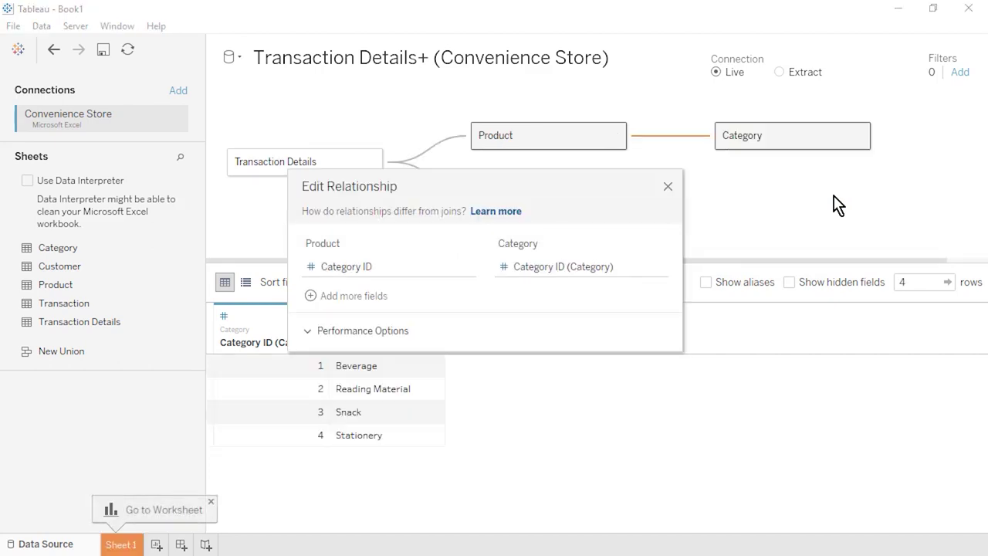
left_click(629, 272)
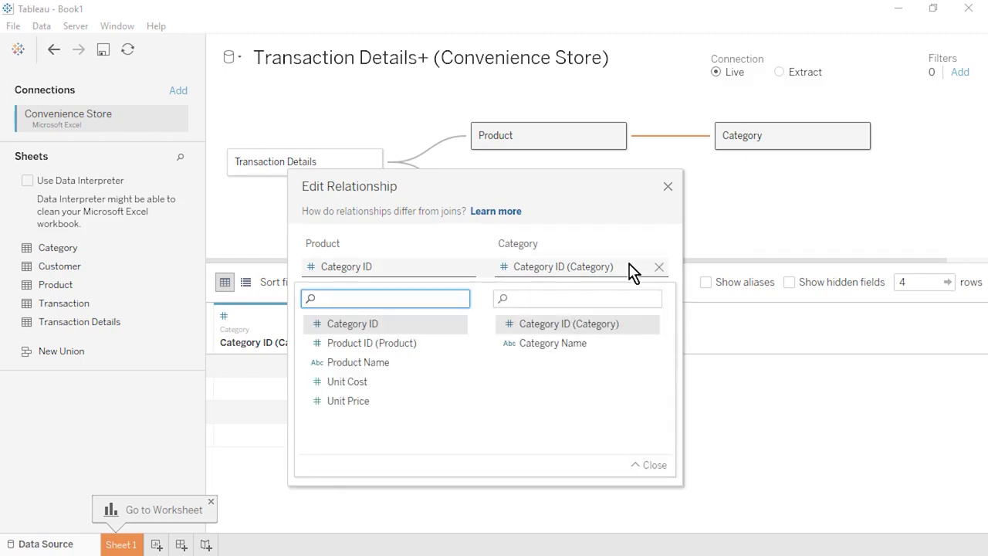
left_click(629, 270)
- Add the Customer table related to Transaction on Customer ID
left_click(668, 187)
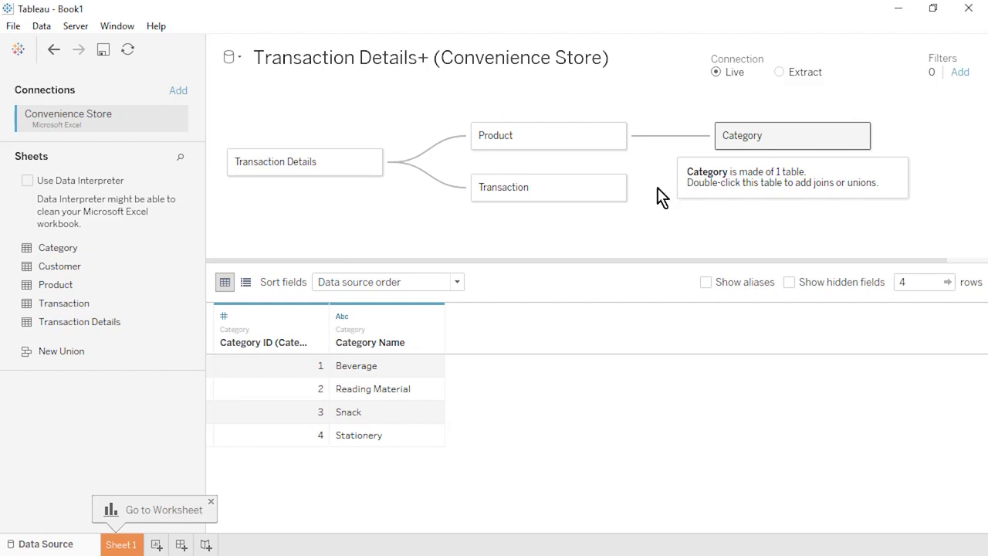
left_click_drag(153, 265, 691, 208)
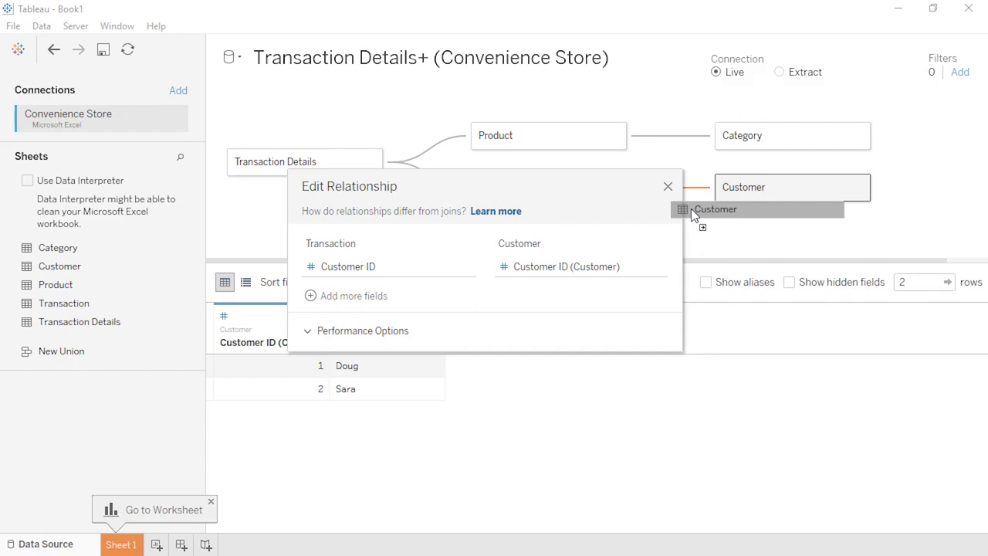
left_click(668, 188)
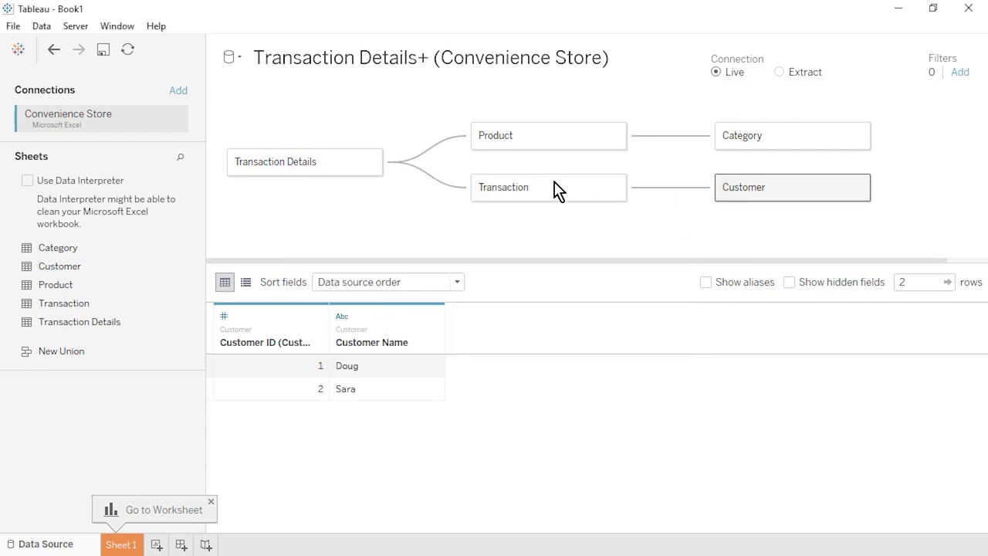
- Save the workbook as a Tableau Packaged Workbook (*.twbx) named 'Convenience Store'
left_click(16, 27)
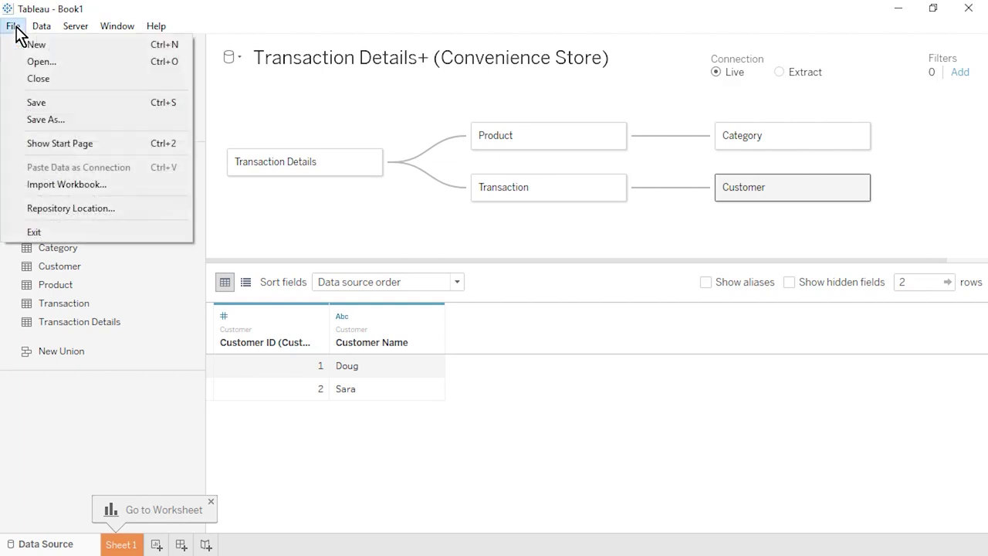
left_click(89, 126)
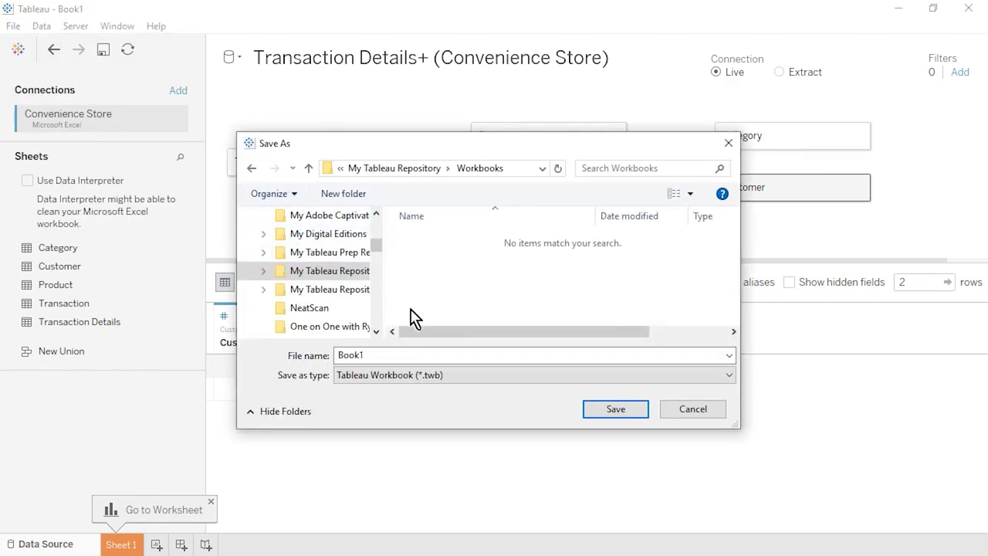
left_click(504, 378)
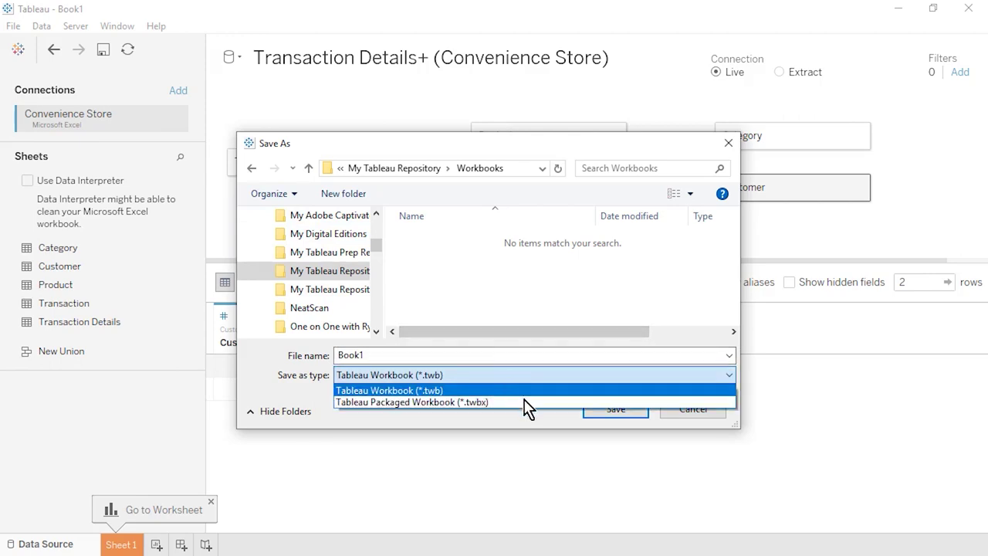
left_click(465, 403)
left_click(509, 353)
type("Convenience Store")
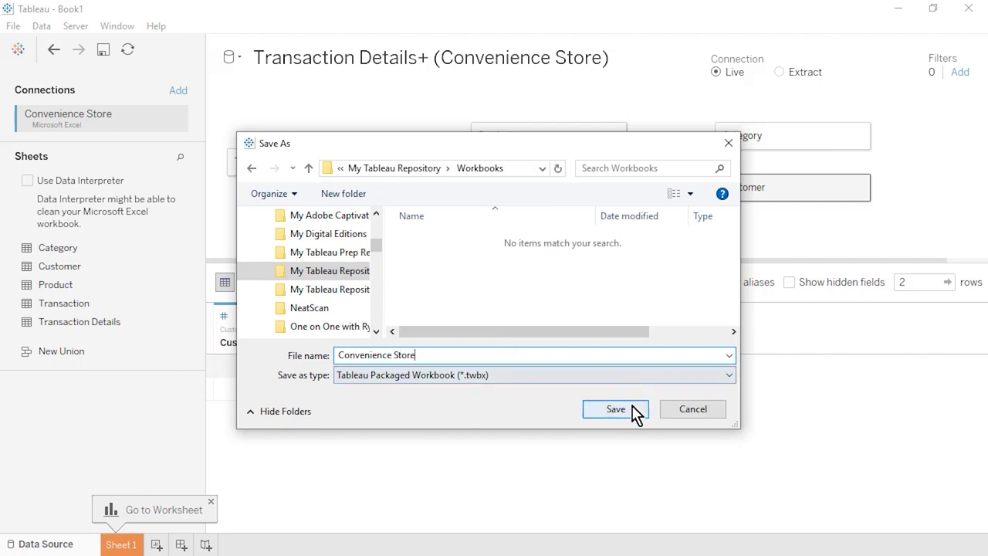
left_click(630, 405)
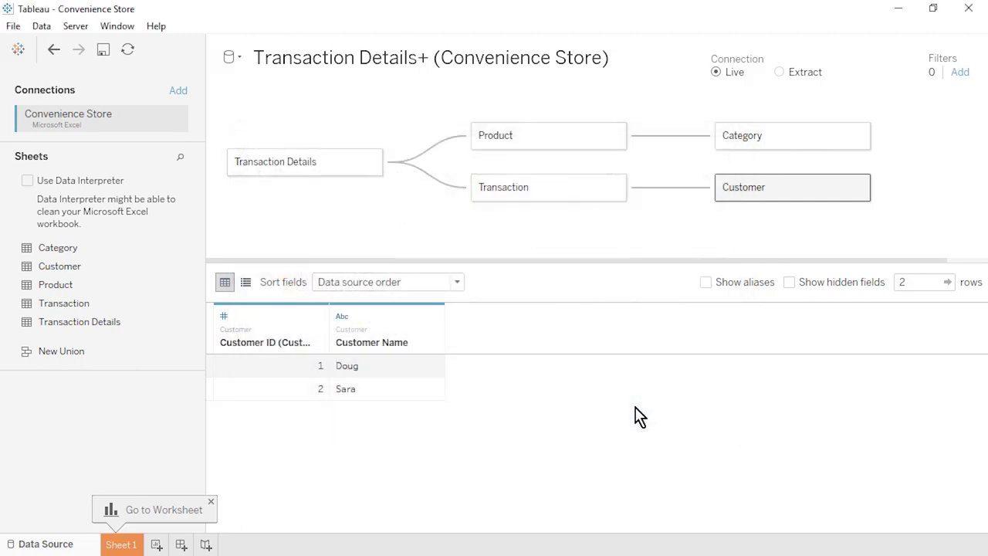
- On Sheet 1, set Unit Cost's default number format to Currency (Standard)
left_click(125, 545)
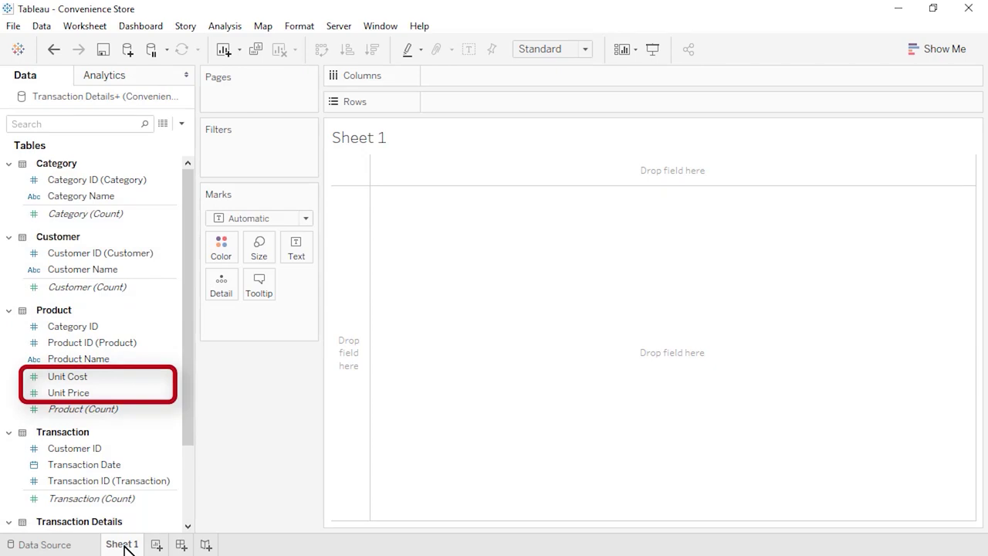
left_click(159, 378)
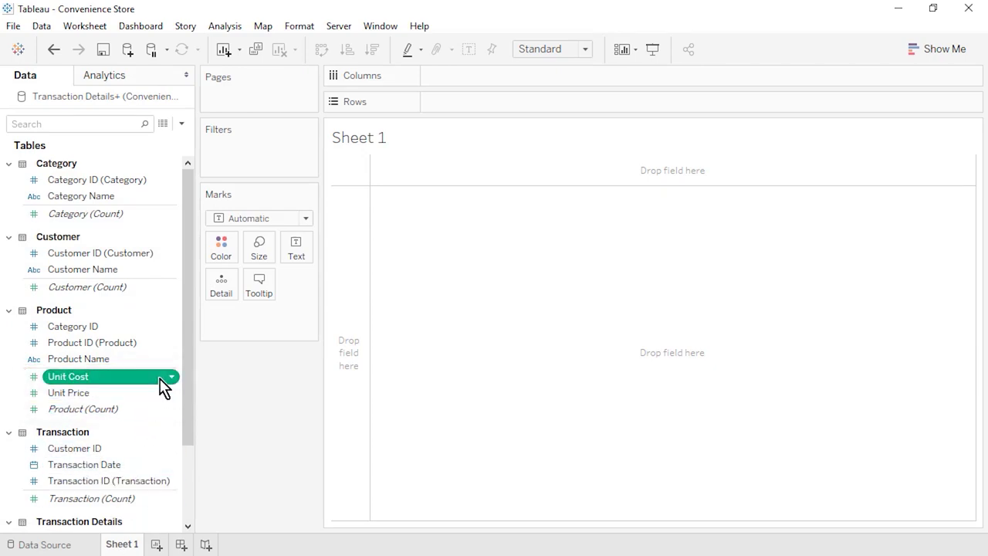
left_click(171, 378)
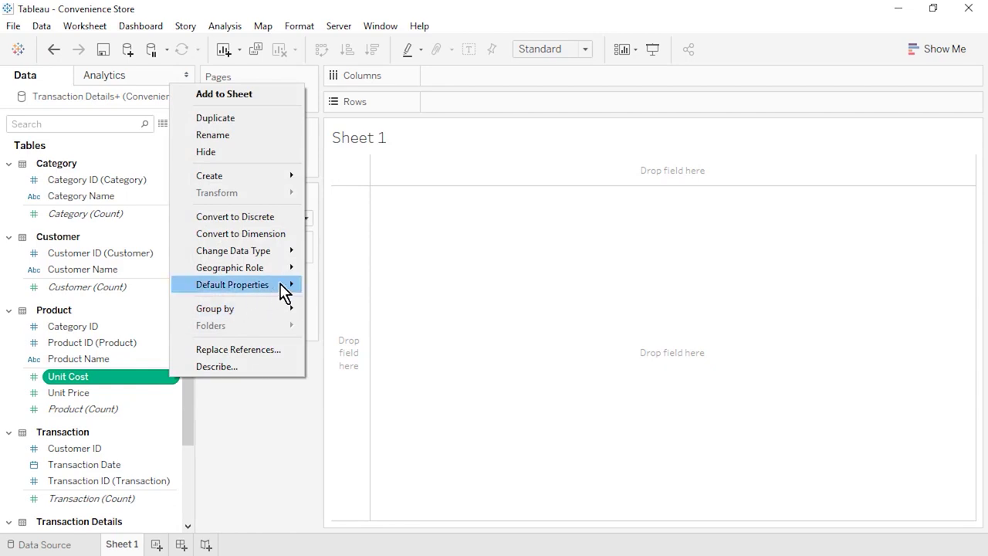
mouse_move(284, 288)
left_click(402, 321)
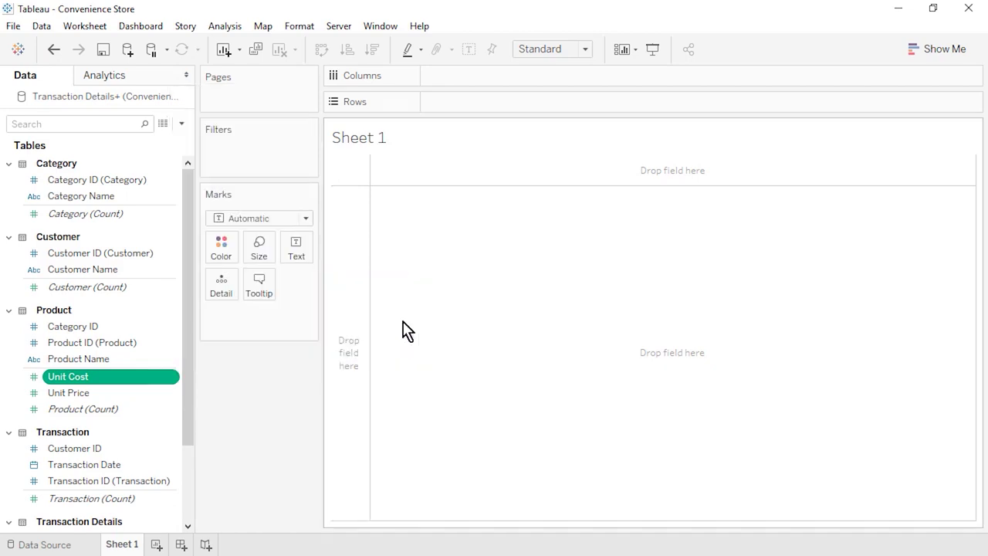
left_click(419, 221)
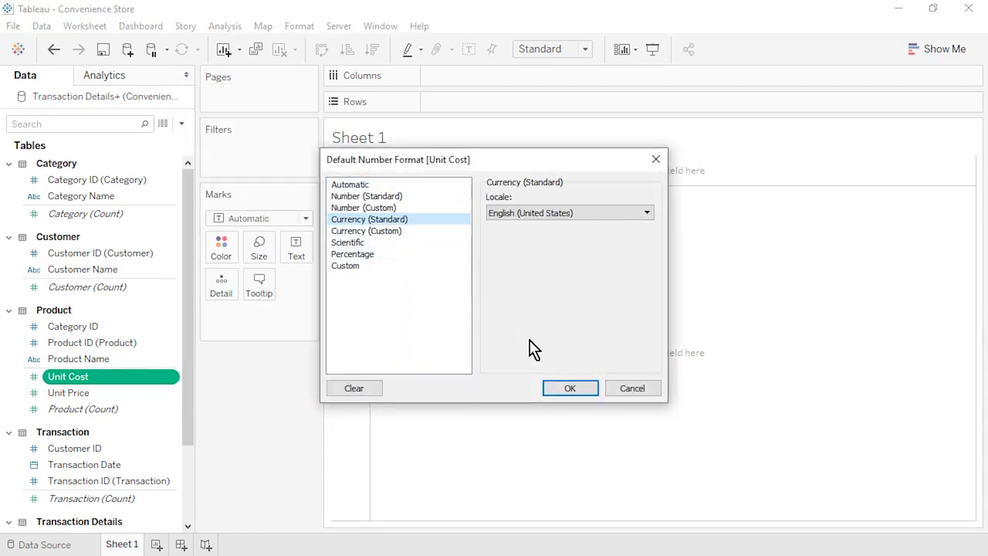
left_click(564, 392)
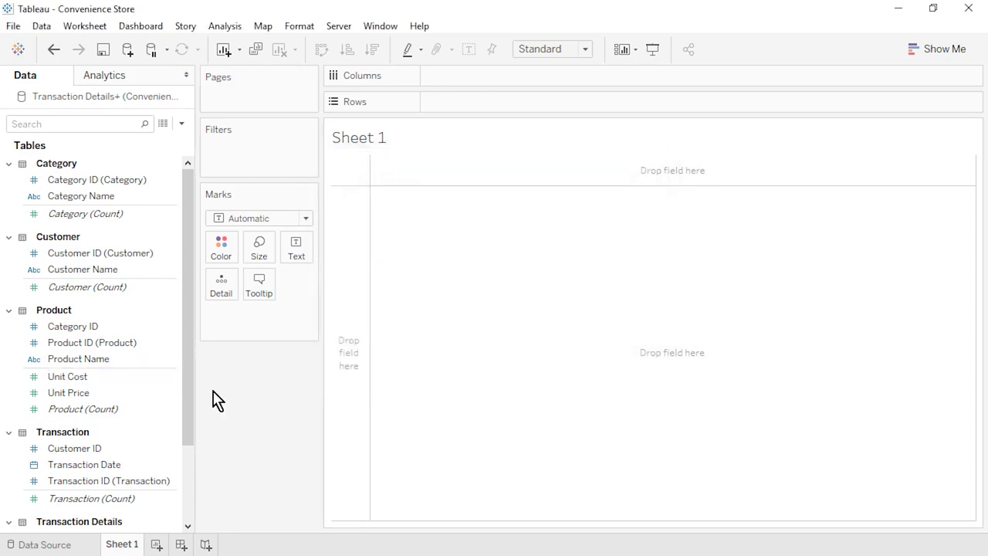
- Give Unit Price the same Currency (Standard) default number format
right_click(175, 393)
mouse_move(270, 300)
left_click(399, 338)
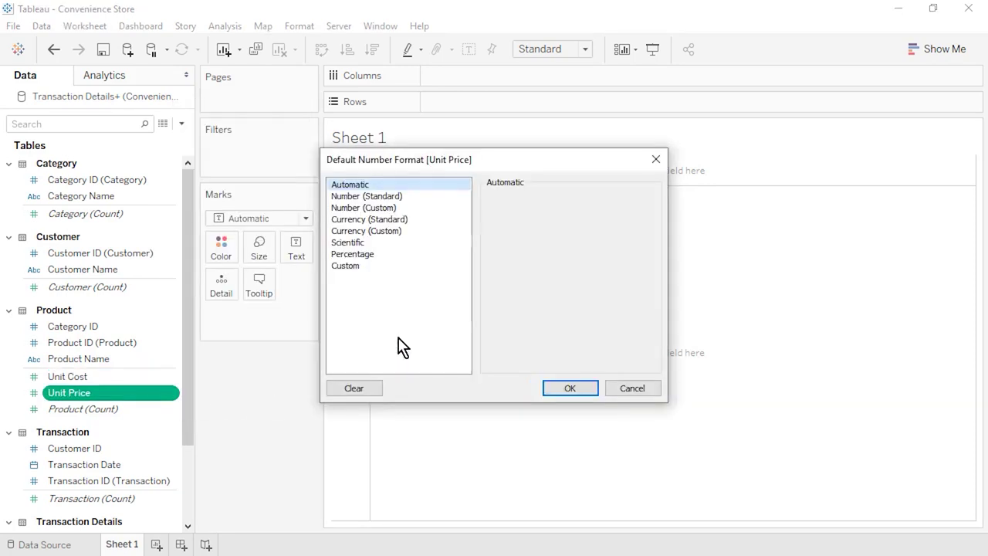
left_click(413, 220)
left_click(585, 390)
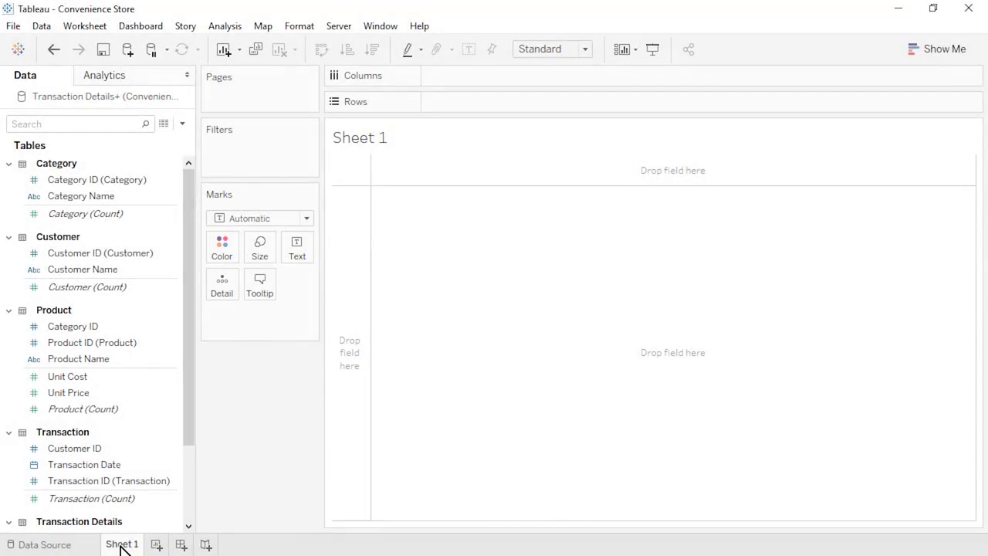
- Chart summed Quantity Sold by Product Name as descending bars fitted to Entire View
left_click_drag(85, 360, 461, 112)
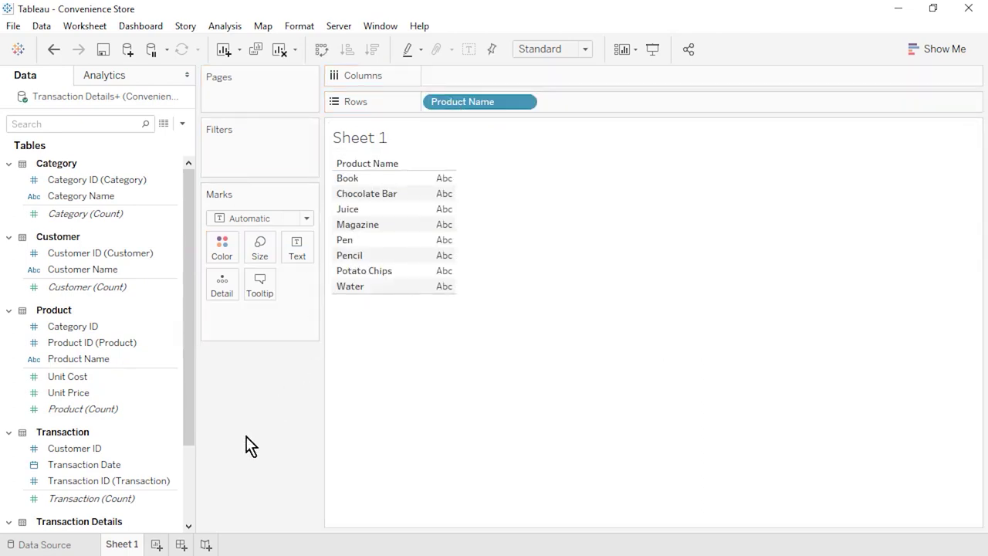
left_click(194, 496)
left_click_drag(85, 466, 474, 79)
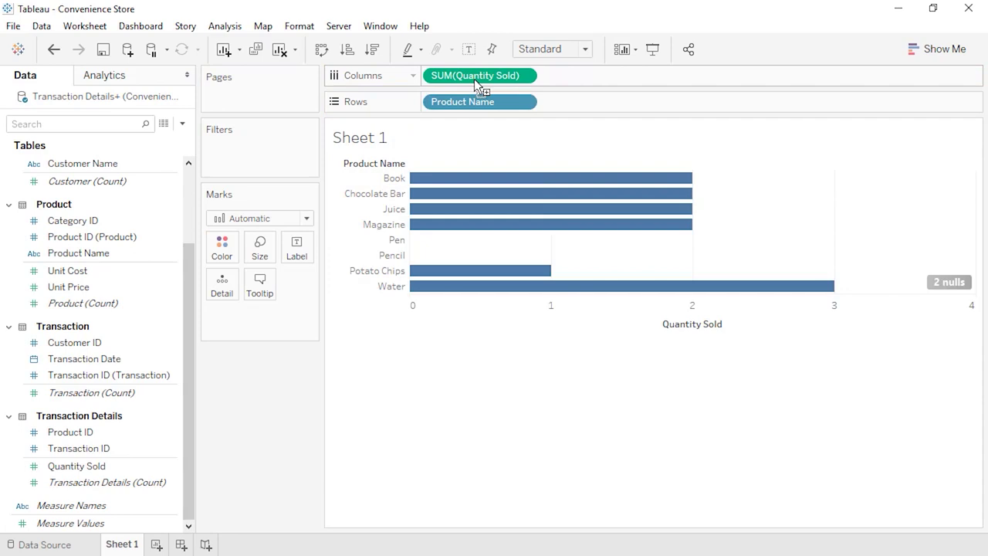
left_click(374, 51)
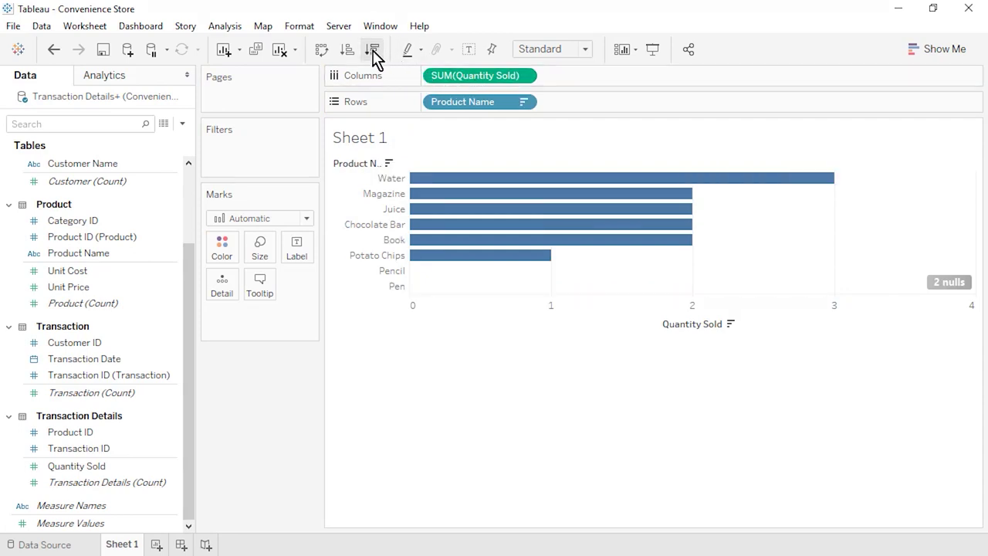
left_click(585, 51)
left_click(582, 105)
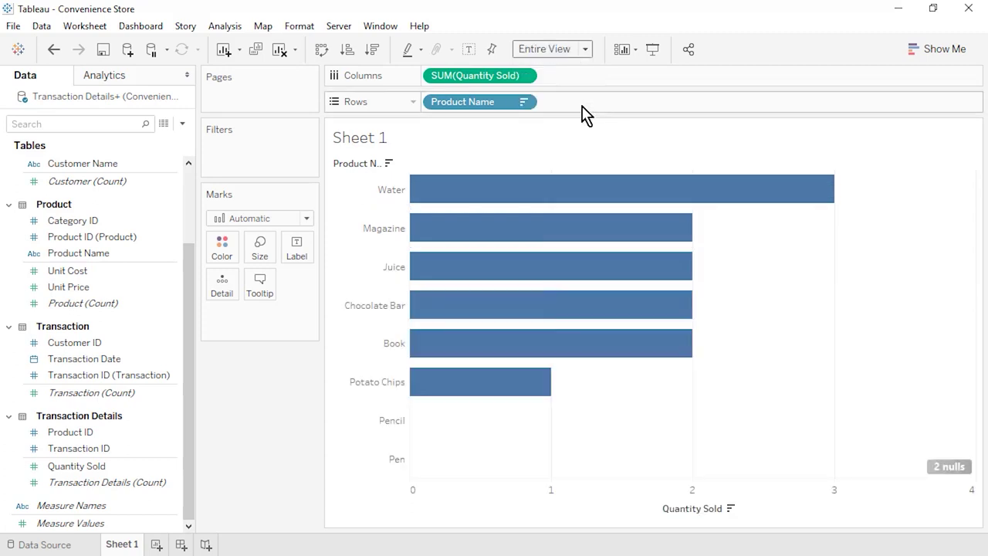
left_click_drag(446, 191, 447, 190)
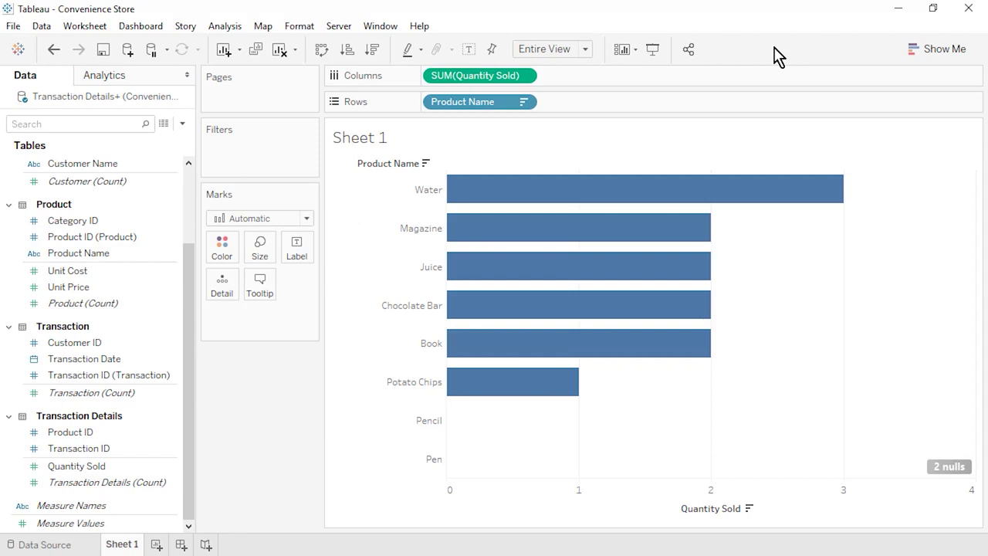
left_click(949, 468)
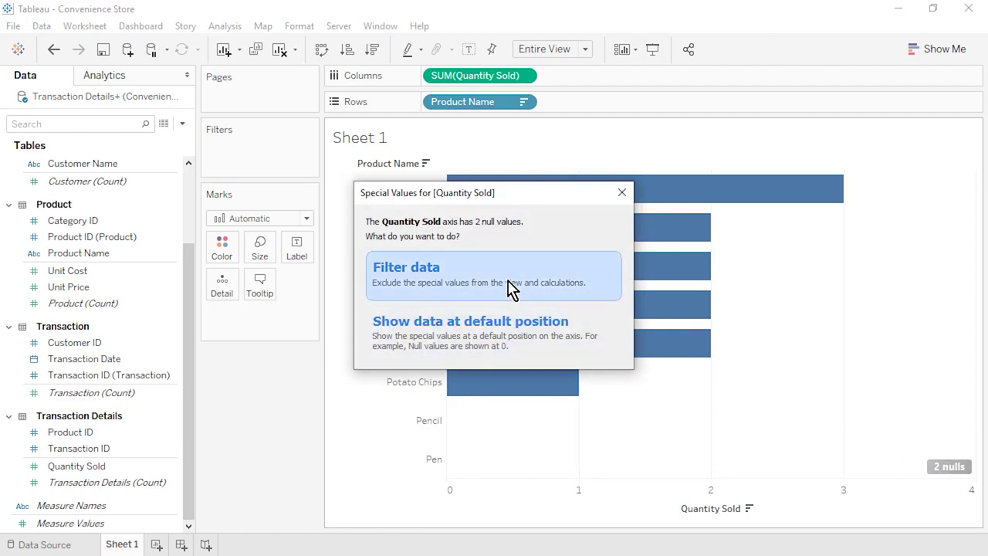
left_click(510, 287)
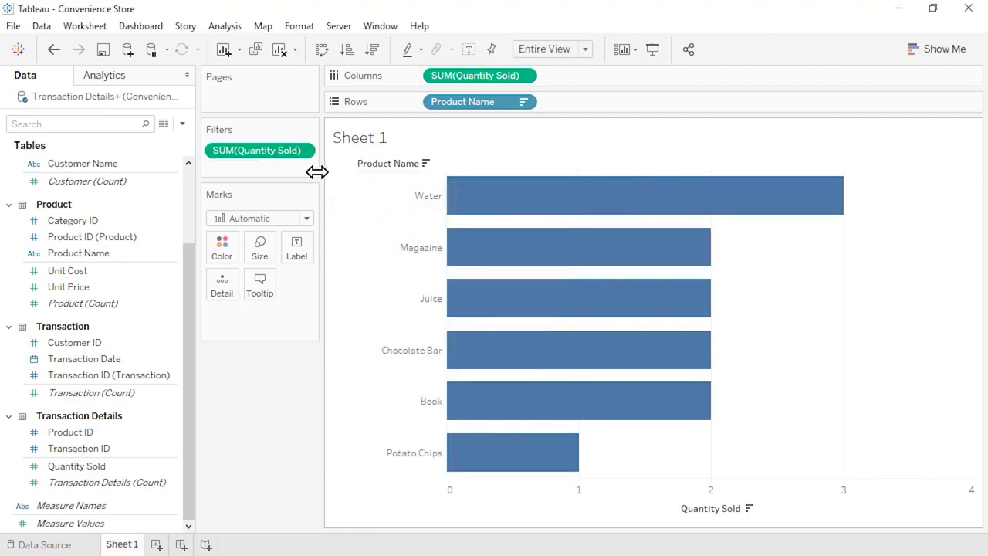
left_click(305, 152)
left_click(305, 169)
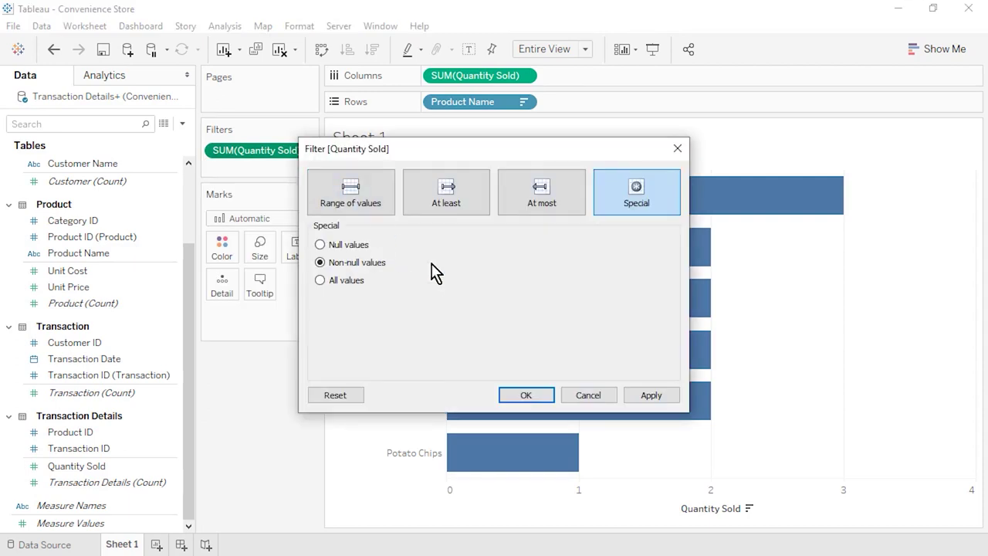
left_click(596, 396)
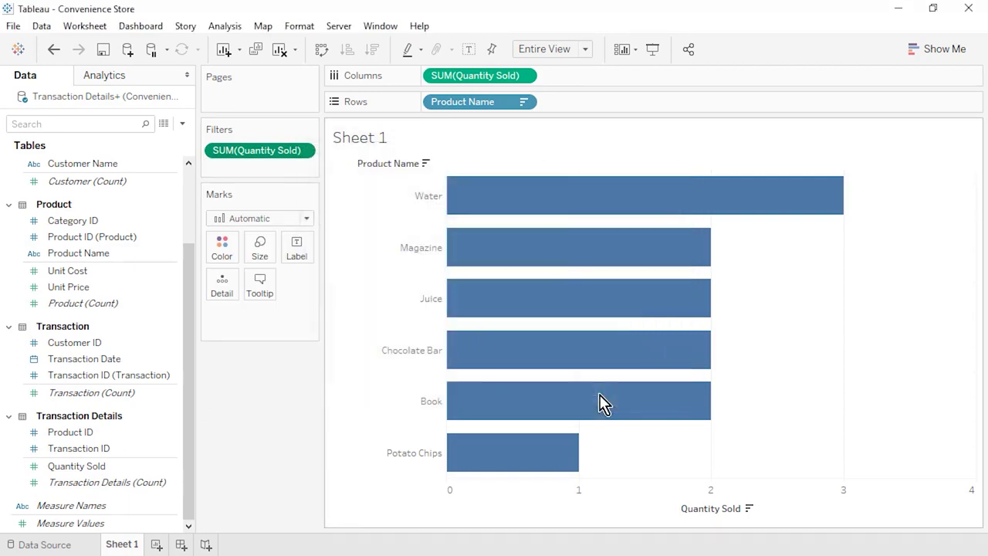
left_click(54, 49)
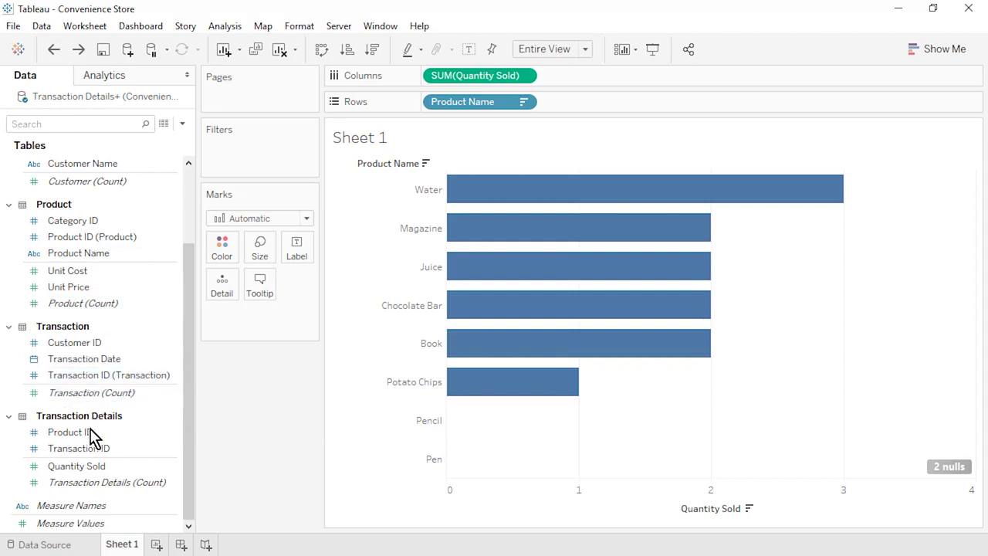
left_click_drag(92, 437, 426, 114)
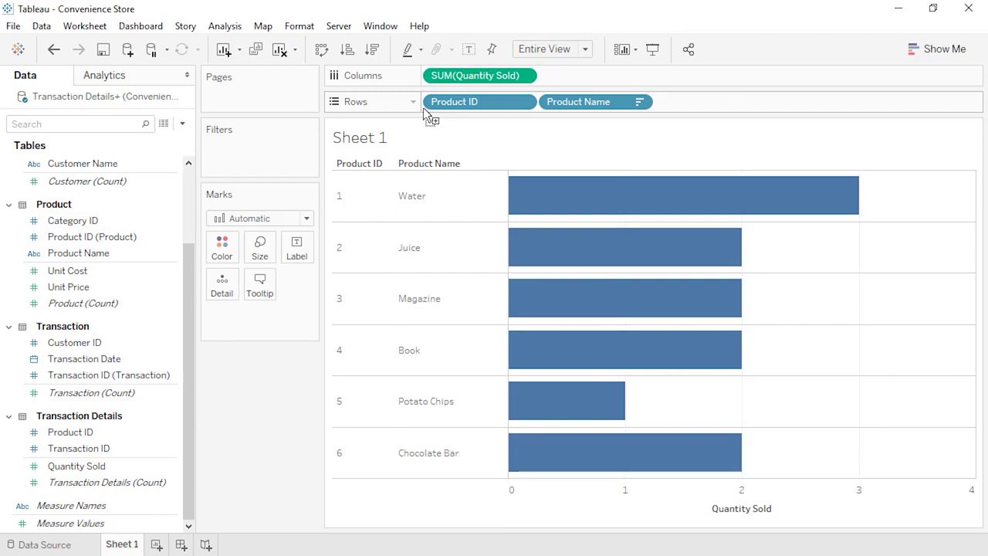
- Add Product ID to Rows, sort descending, and rename the sheet 'Best and Worst Selling Products'
mouse_move(88, 237)
left_mouse_down()
mouse_move(444, 133)
mouse_move(474, 99)
left_mouse_up()
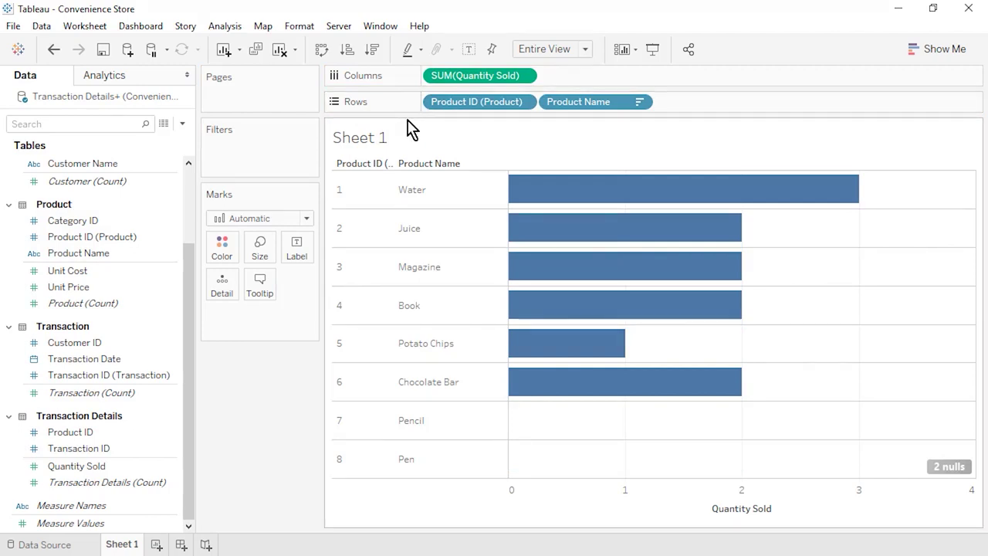
left_click(373, 50)
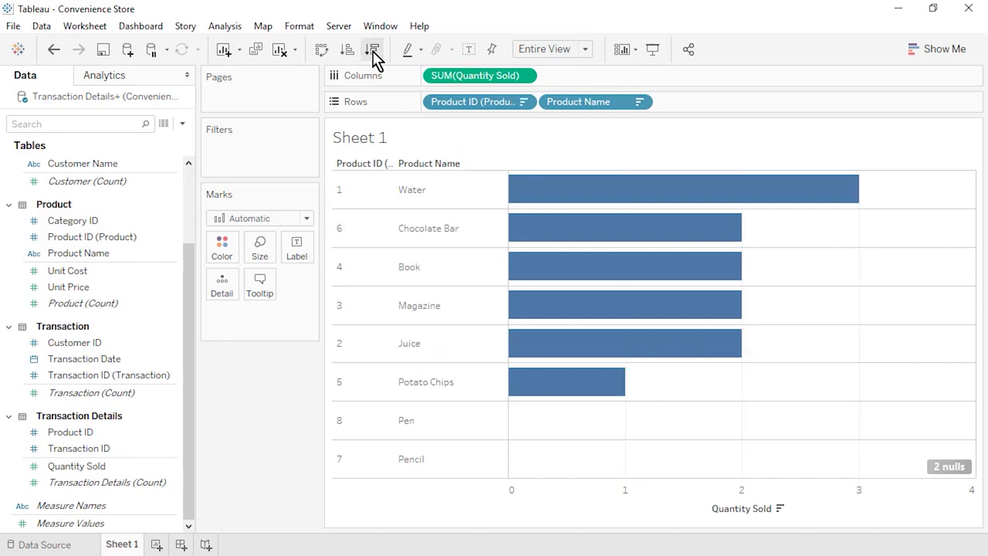
right_click(124, 543)
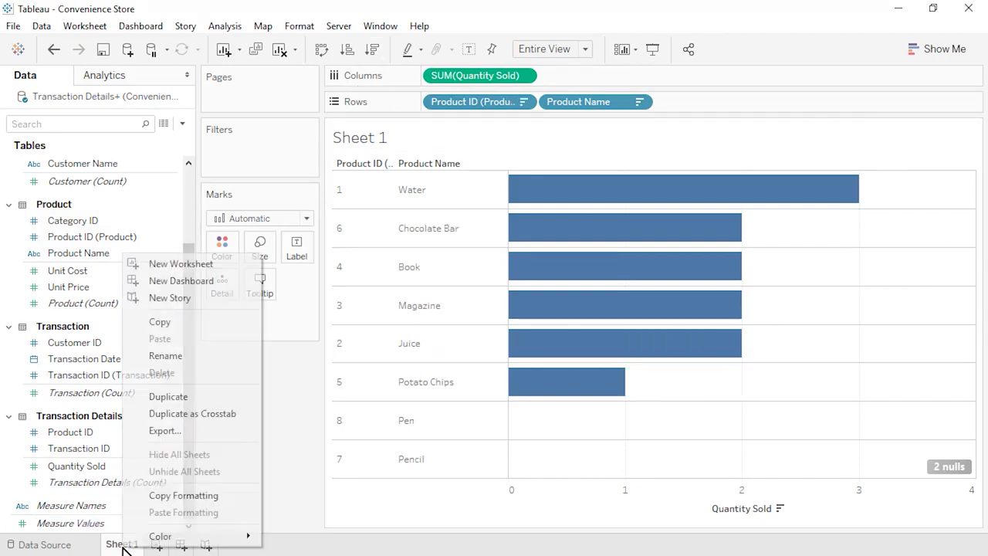
left_click(176, 356)
type("Best and Worst Selling Products")
key("Return")
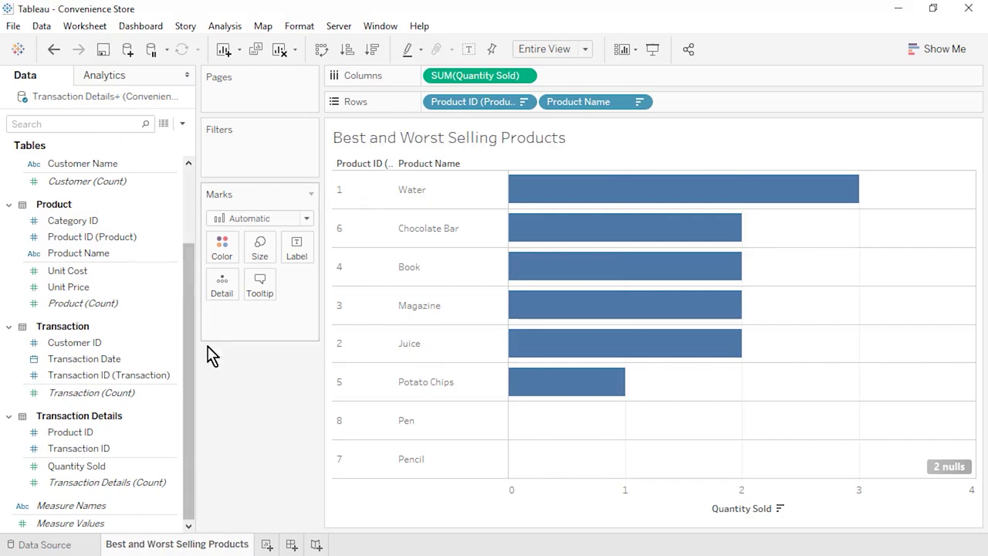
left_click(266, 544)
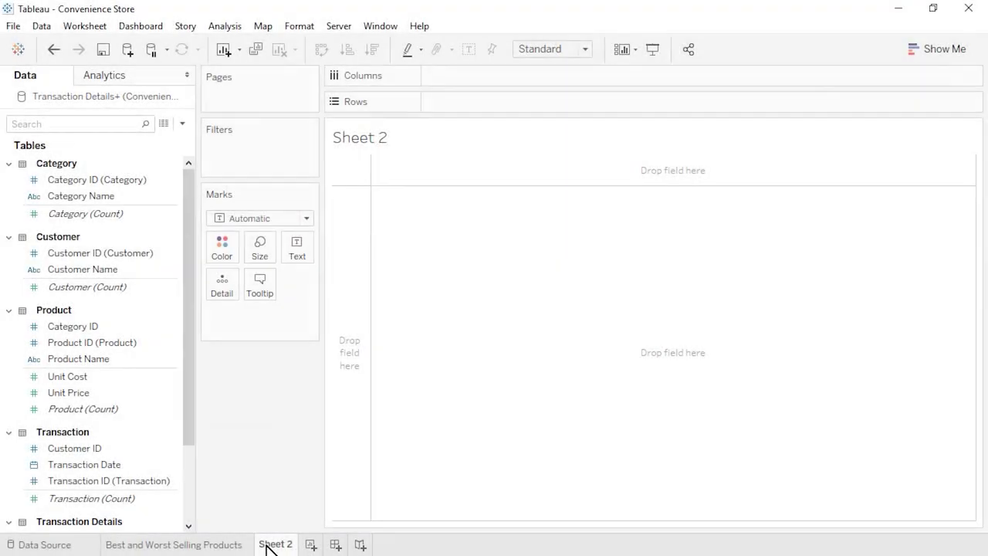
- Create a calculated field 'Contribution Margin' with formula [Unit Price]-[Unit Cost]
left_click(183, 123)
left_click(171, 140)
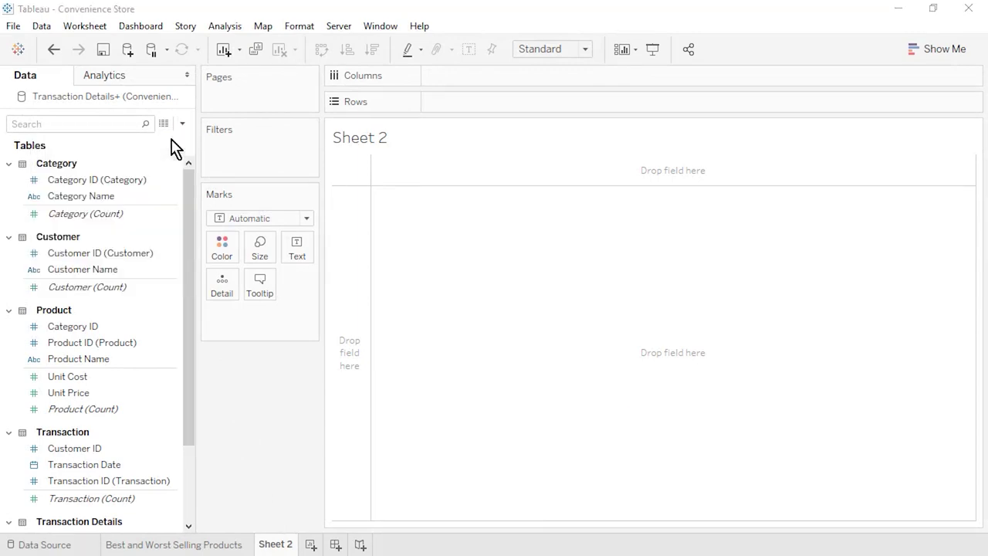
type("Contribu")
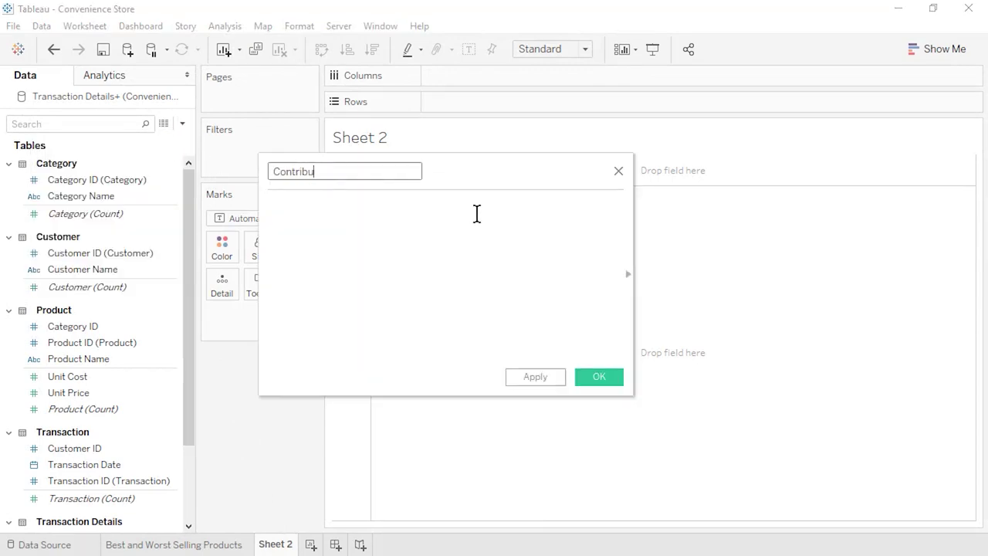
type("tion Margin")
left_click(477, 214)
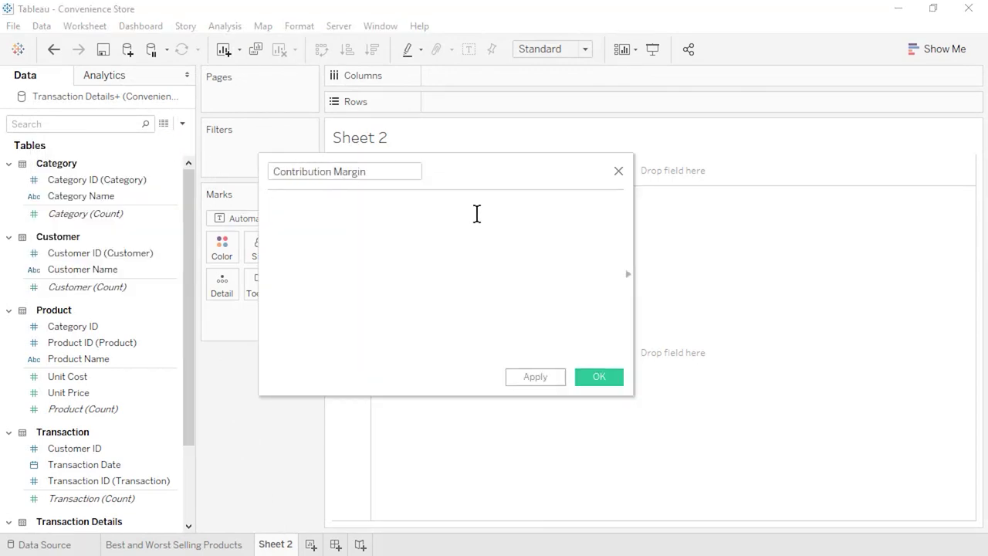
left_click_drag(77, 392, 373, 259)
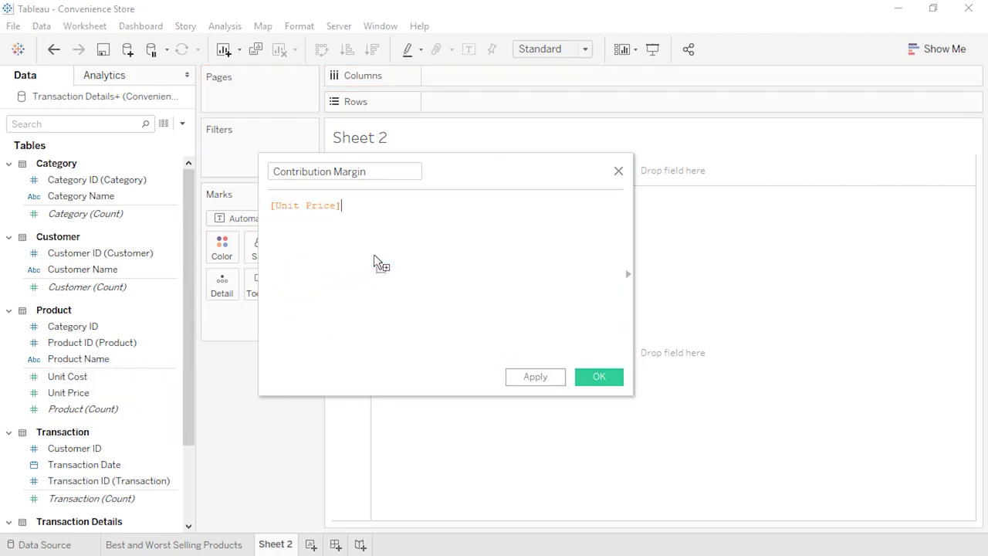
type("-")
left_click_drag(69, 376, 423, 217)
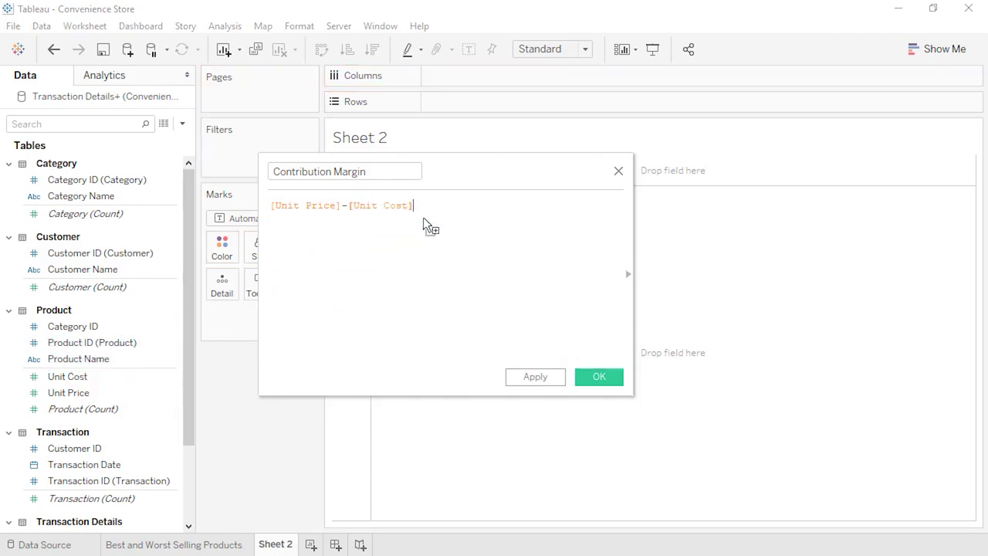
left_click(592, 385)
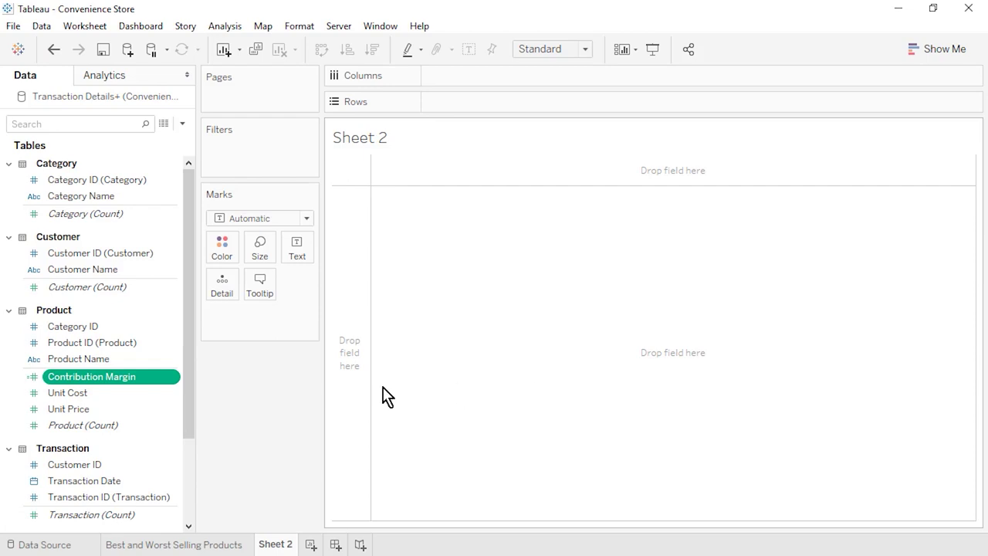
- Set Contribution Margin's default number format to Currency (Standard)
right_click(177, 378)
mouse_move(244, 286)
left_click(397, 330)
left_click(408, 222)
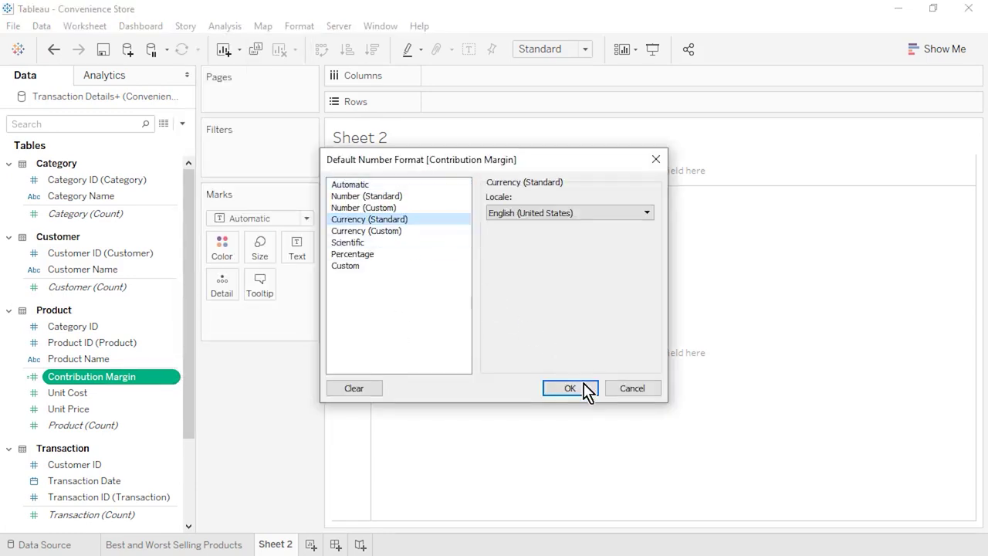
left_click(582, 390)
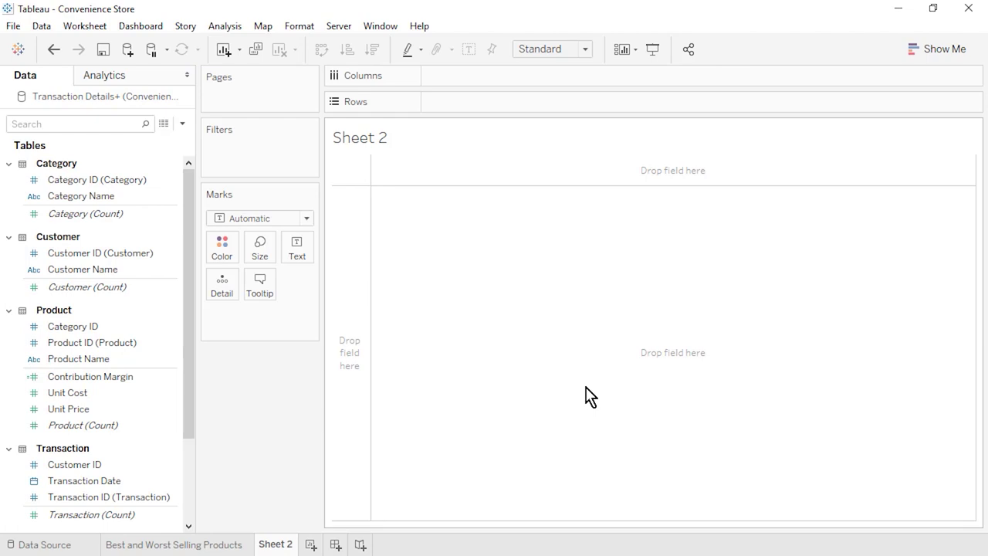
- Build an Entire View text table of Product Name with Unit Price, Unit Cost and Contribution Margin
left_click(89, 361)
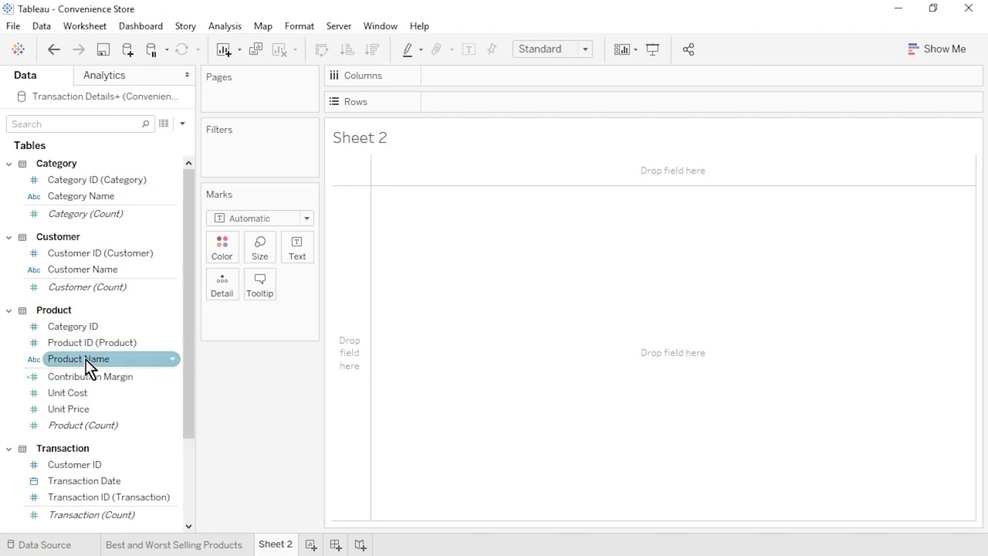
left_click(90, 376, "ctrl")
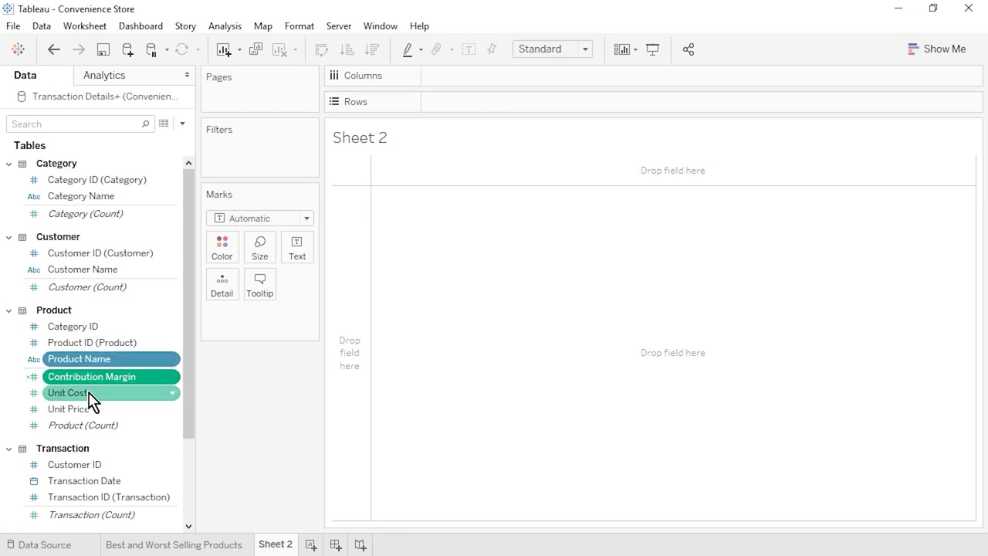
left_click(90, 394, "ctrl")
left_click(90, 411, "ctrl")
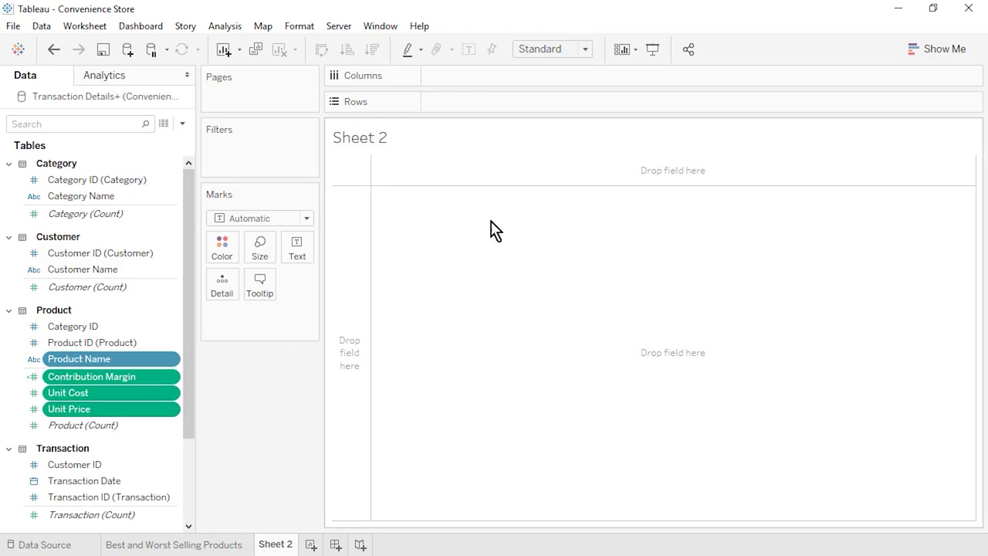
left_click(931, 54)
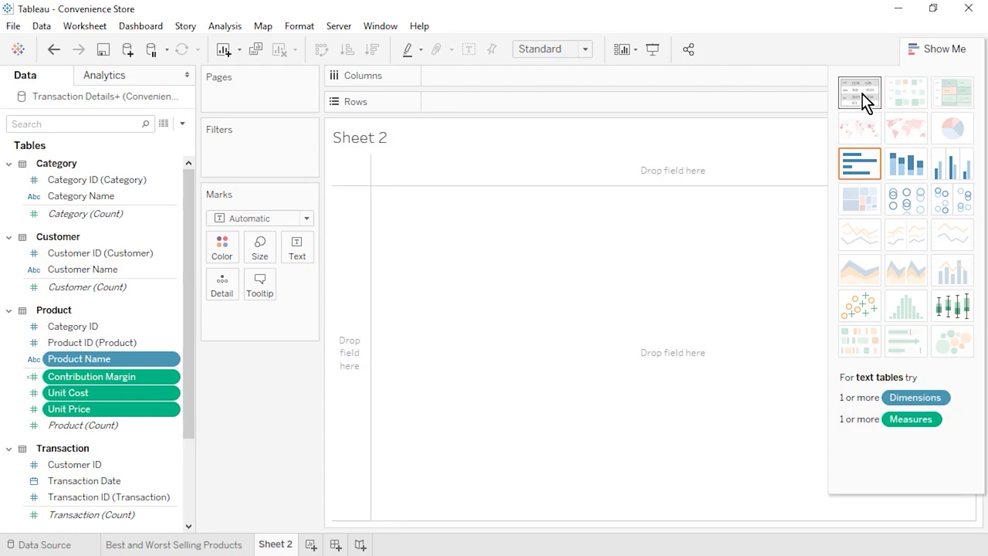
left_click(862, 93)
left_click(929, 49)
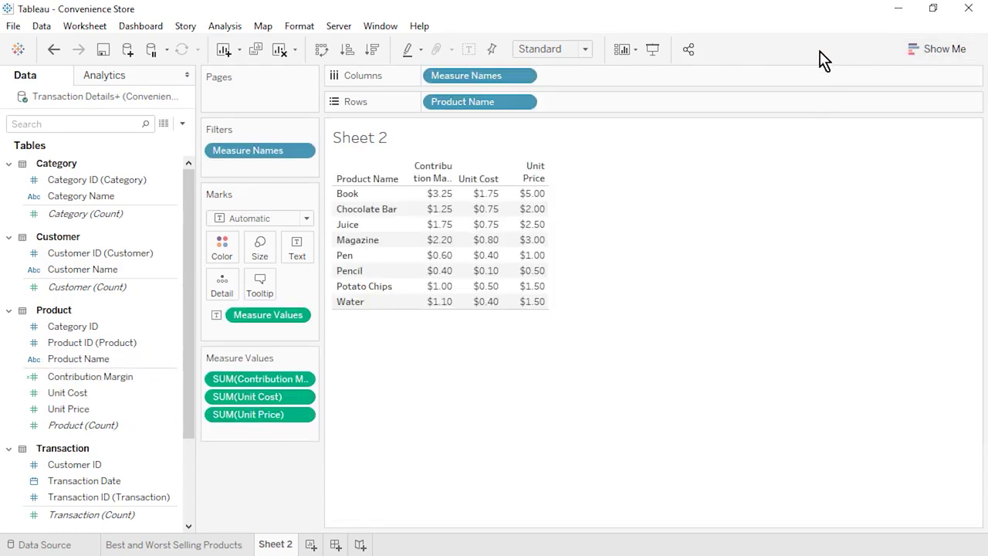
left_click(587, 49)
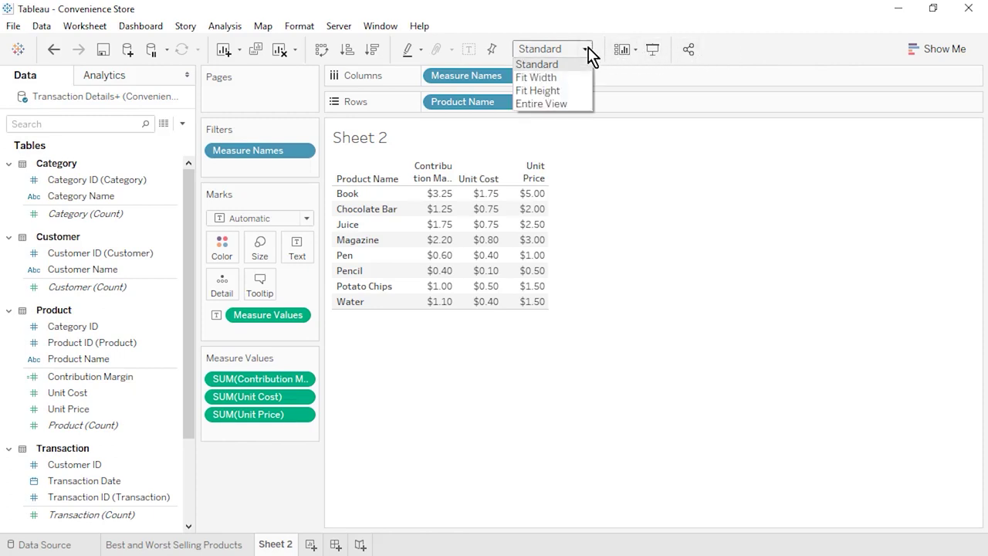
left_click(581, 102)
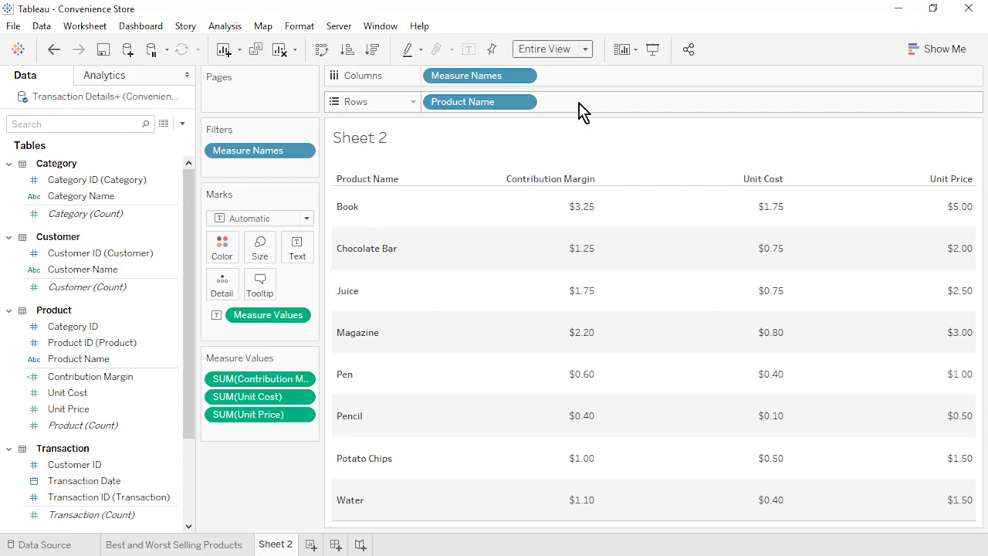
left_click_drag(242, 413, 238, 427)
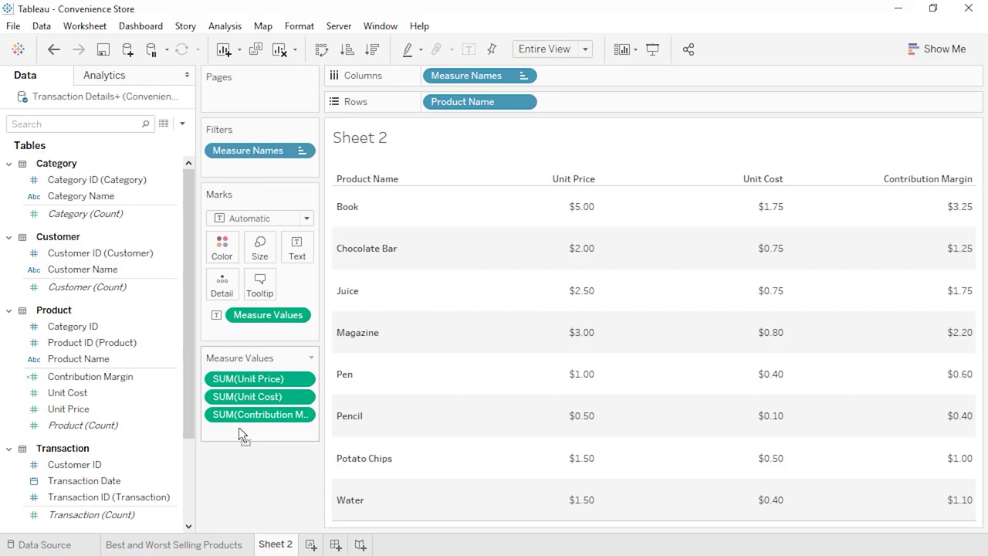
- Rename the sheet 'Contribution Margin per Product' and add a new worksheet
right_click(276, 544)
left_click(366, 354)
type("Contribution Margin per Product")
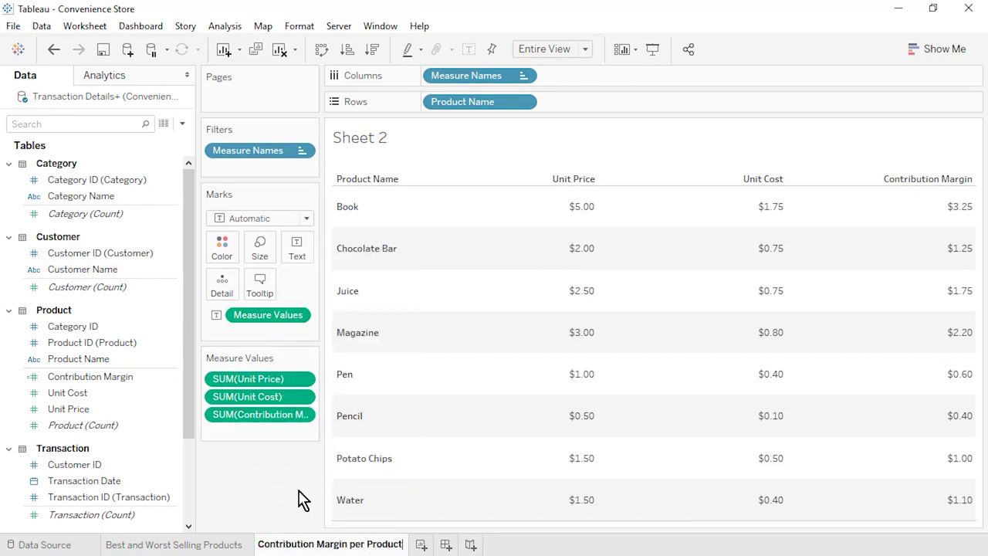
key("Return")
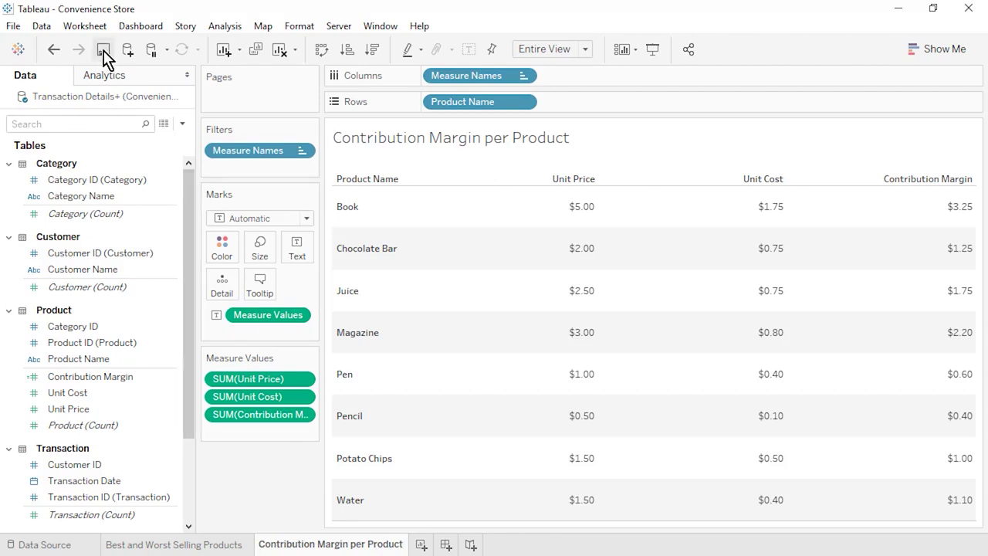
left_click(422, 544)
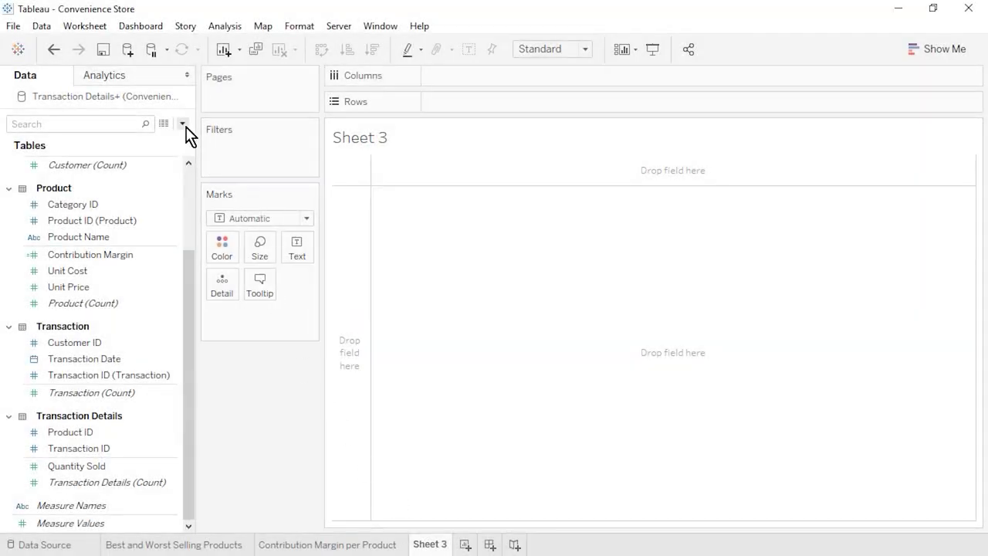
- Create a Sales Revenue calculated field with the formula [Quantity Sold]*[Unit Price]
left_click(183, 124)
left_click(177, 142)
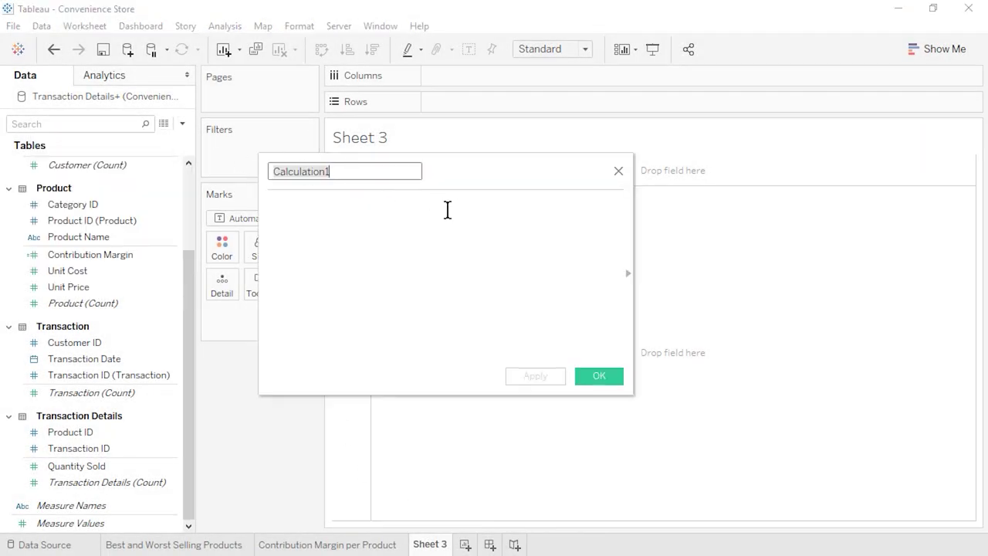
type("Sales Revenue")
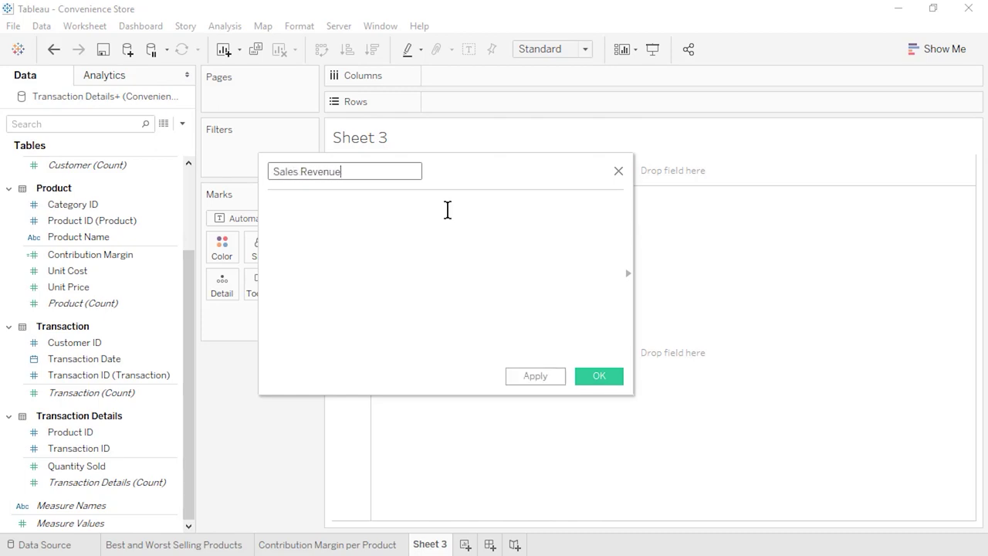
left_click(447, 210)
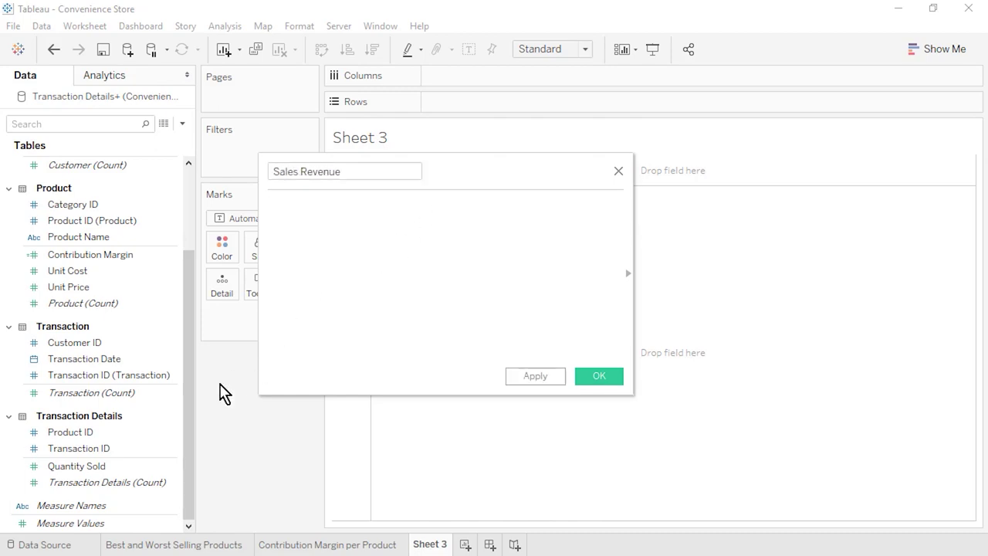
left_click_drag(117, 467, 366, 255)
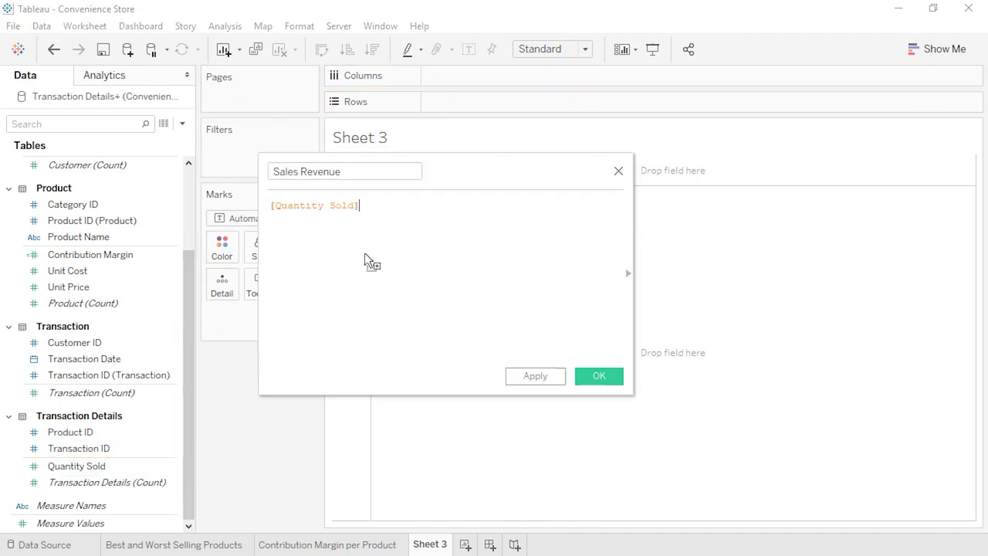
type("*")
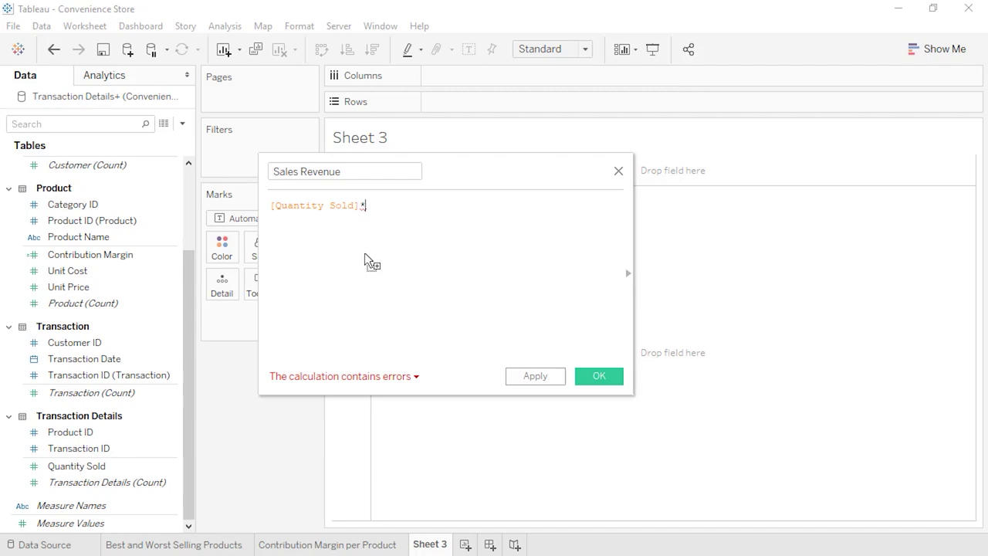
left_click(116, 289)
left_click_drag(117, 289, 445, 209)
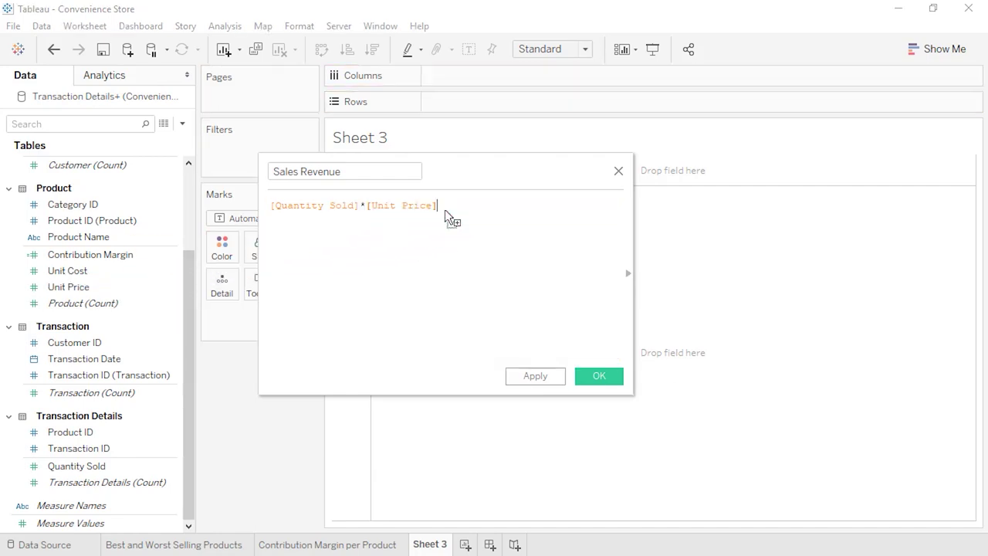
left_click(606, 380)
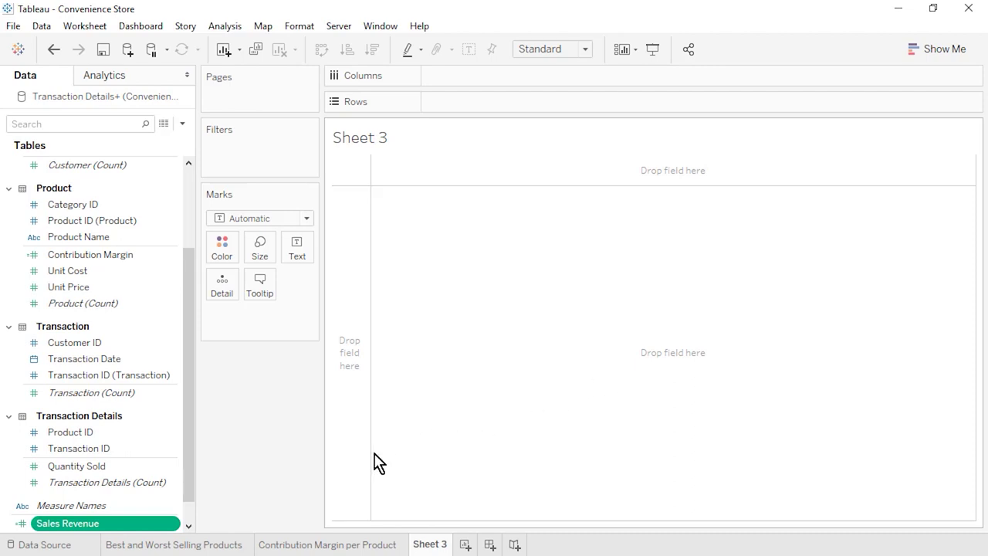
- Set Sales Revenue's default number format to Currency (Standard)
left_click(190, 525)
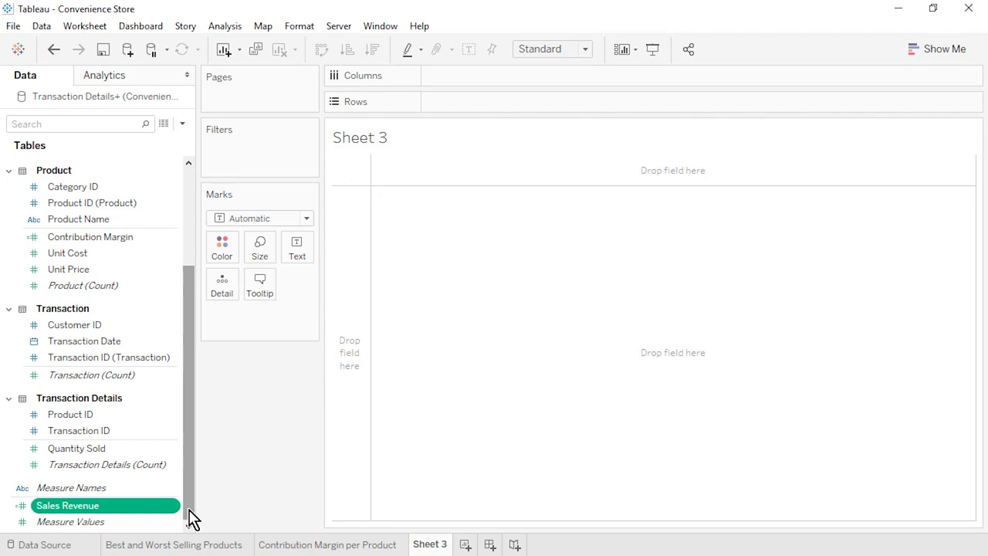
right_click(177, 507)
mouse_move(293, 412)
left_click(407, 457)
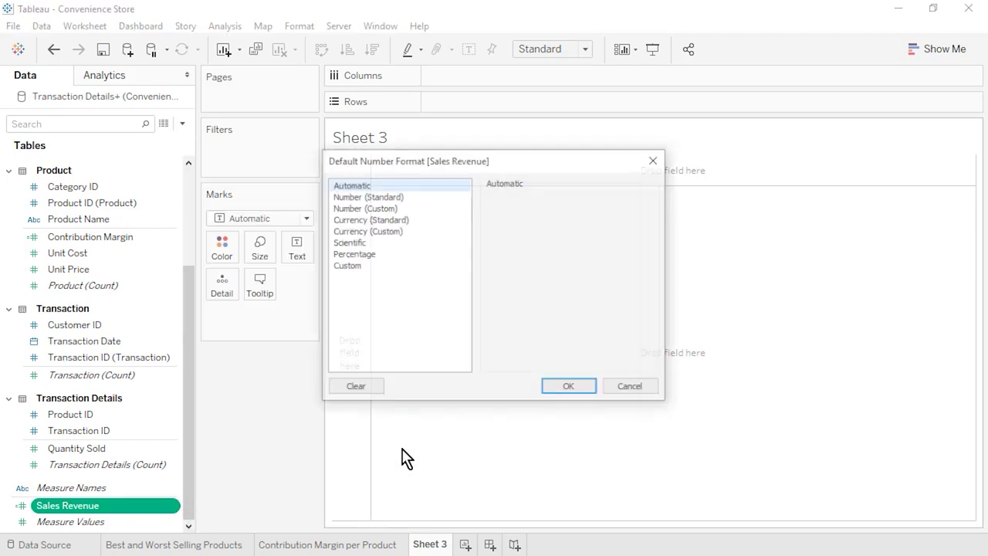
left_click(429, 220)
left_click(584, 390)
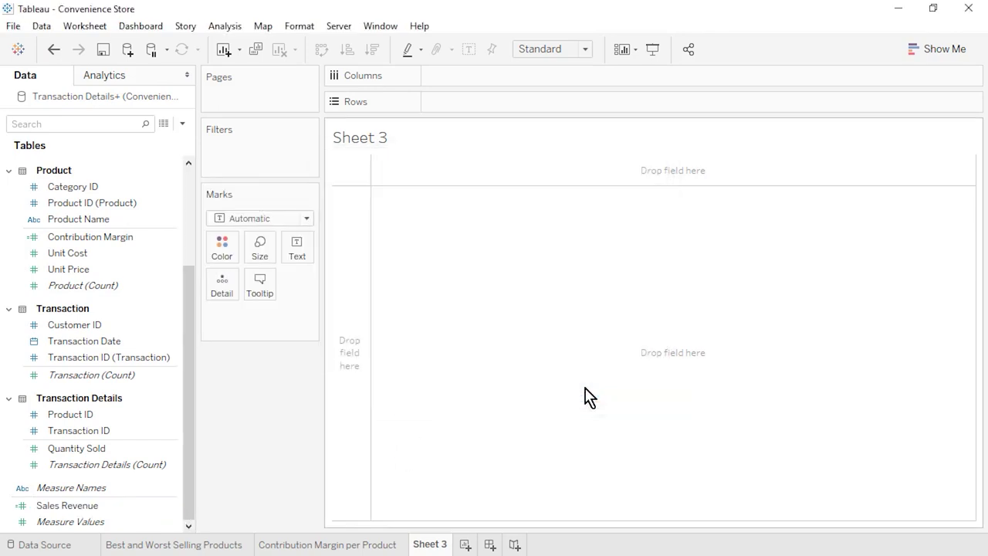
- Create a Profit calculated field with the formula [Quantity Sold]*[Contribution Margin]
left_click(182, 123)
left_click(171, 139)
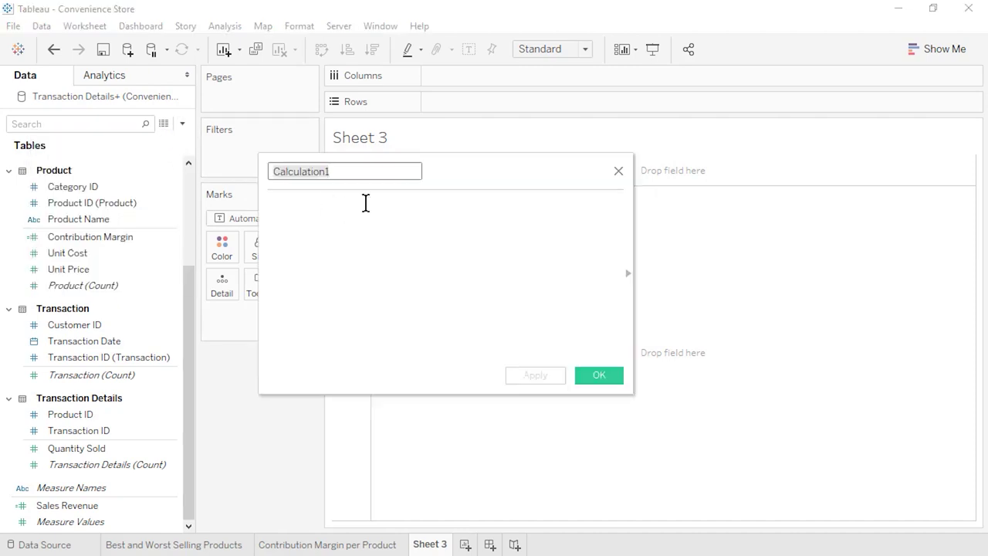
type("Profit")
left_click(427, 223)
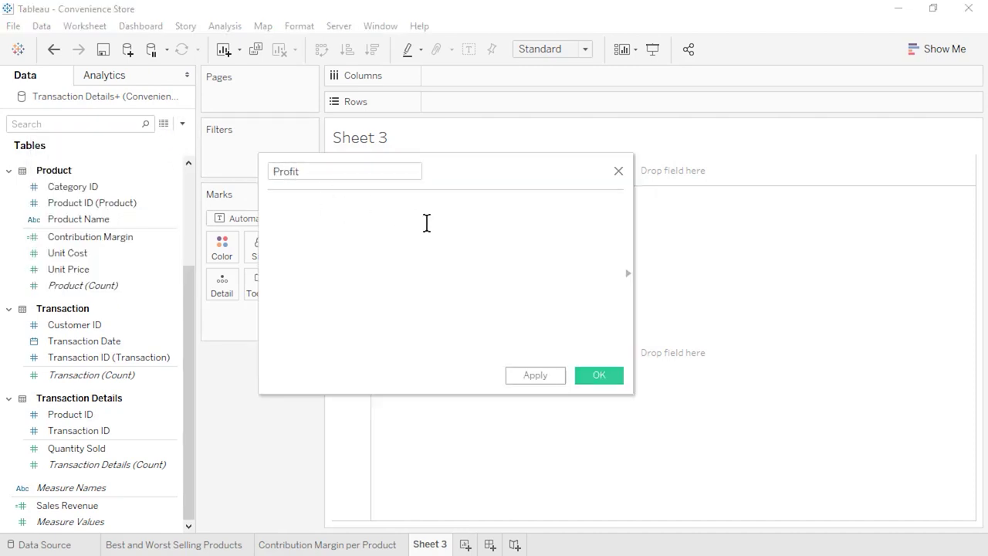
left_click_drag(93, 446, 369, 274)
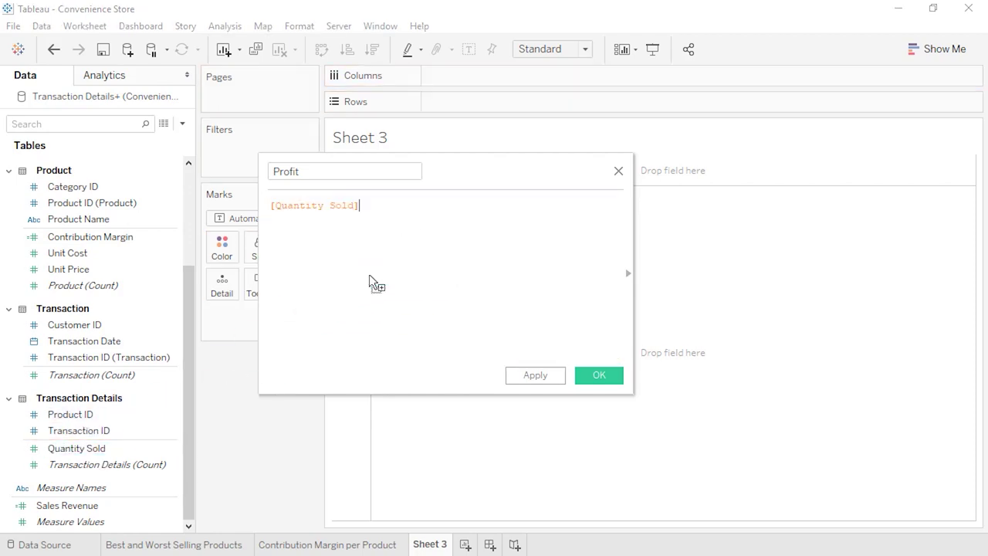
type("*")
left_click(85, 238)
left_click_drag(85, 241, 444, 218)
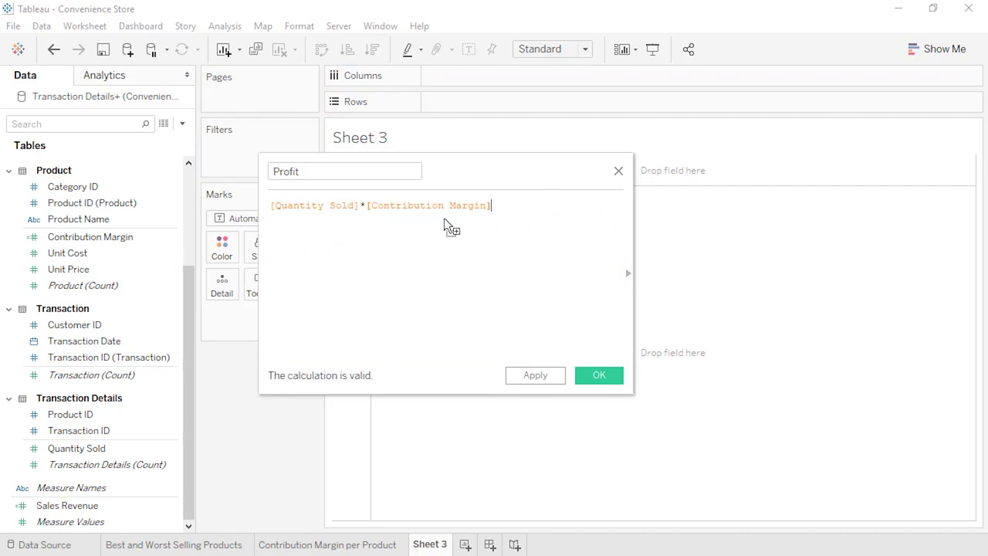
left_click(591, 380)
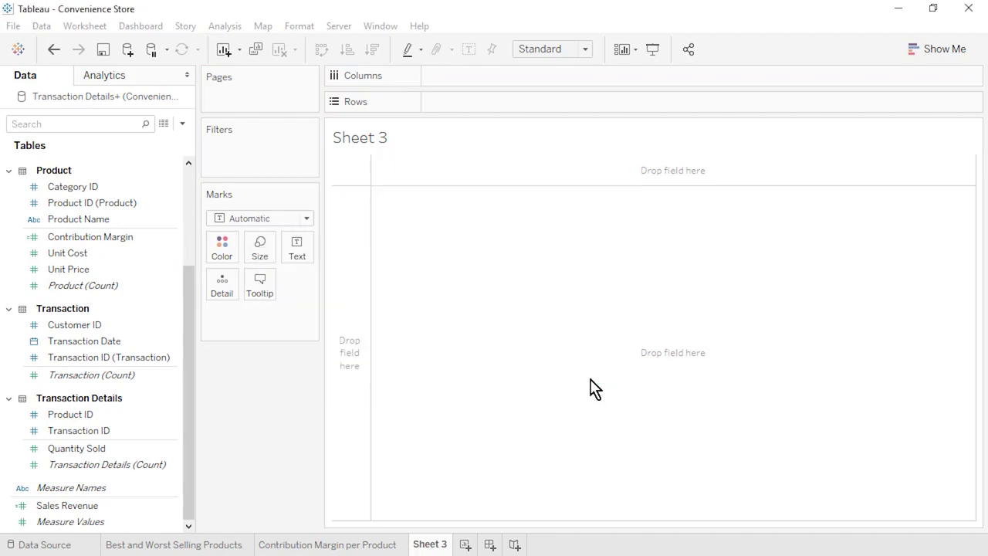
- Set Profit's default number format to Currency (Standard)
scroll(193, 522, "down", 1)
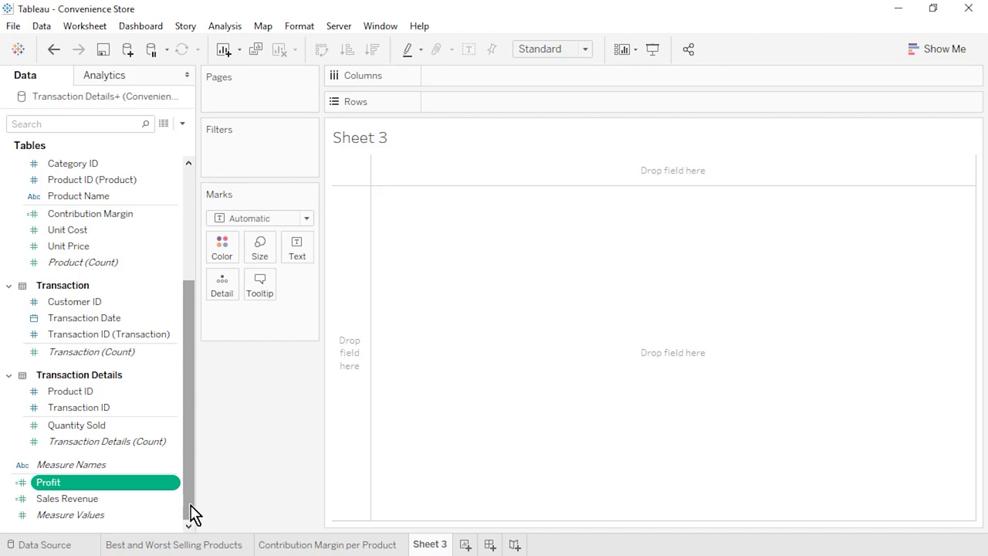
right_click(175, 485)
mouse_move(262, 390)
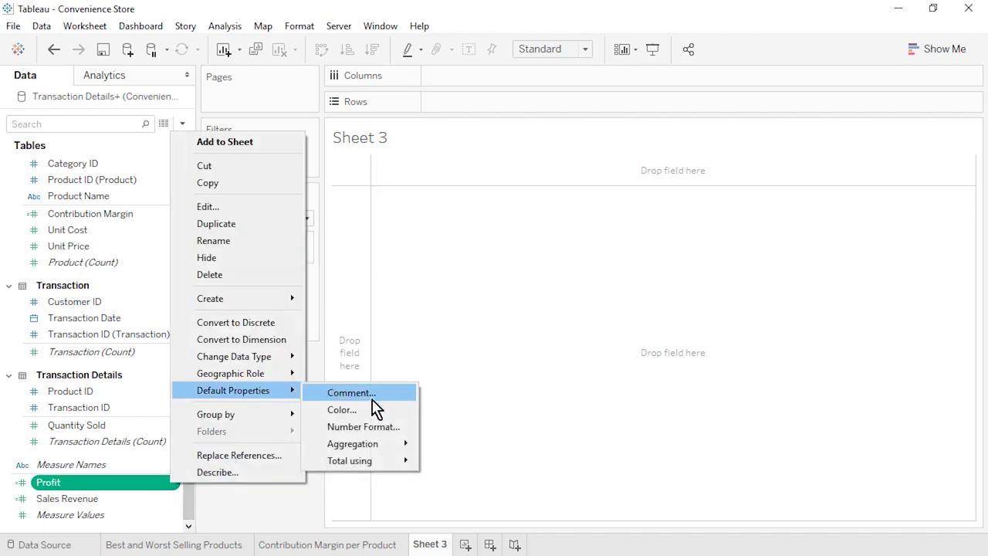
left_click(369, 426)
left_click(424, 221)
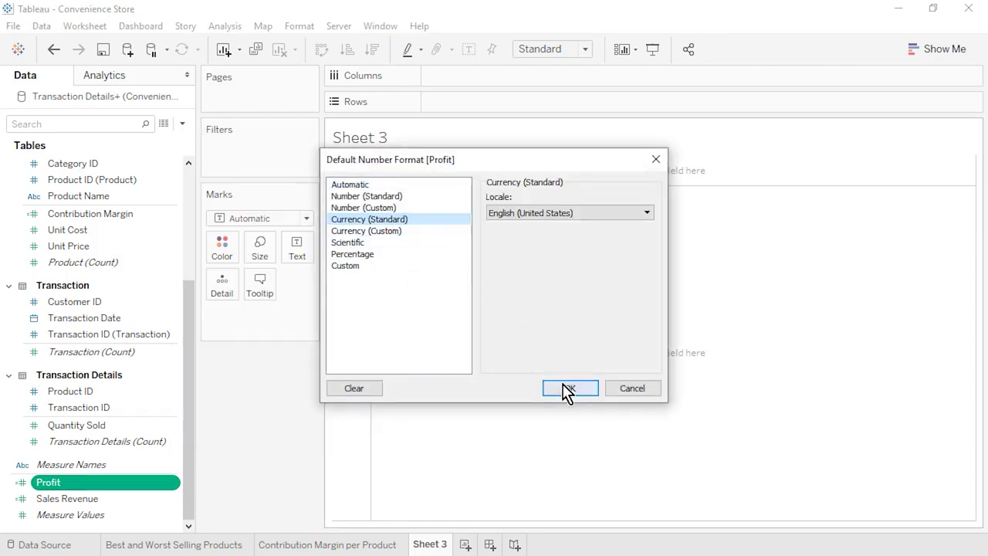
left_click(568, 390)
- Create a Profit Margin calculated field as SUM([Profit])/SUM([Sales Revenue])
left_click(182, 123)
left_click(180, 146)
type("Profit Margin")
key("Tab")
type("sum")
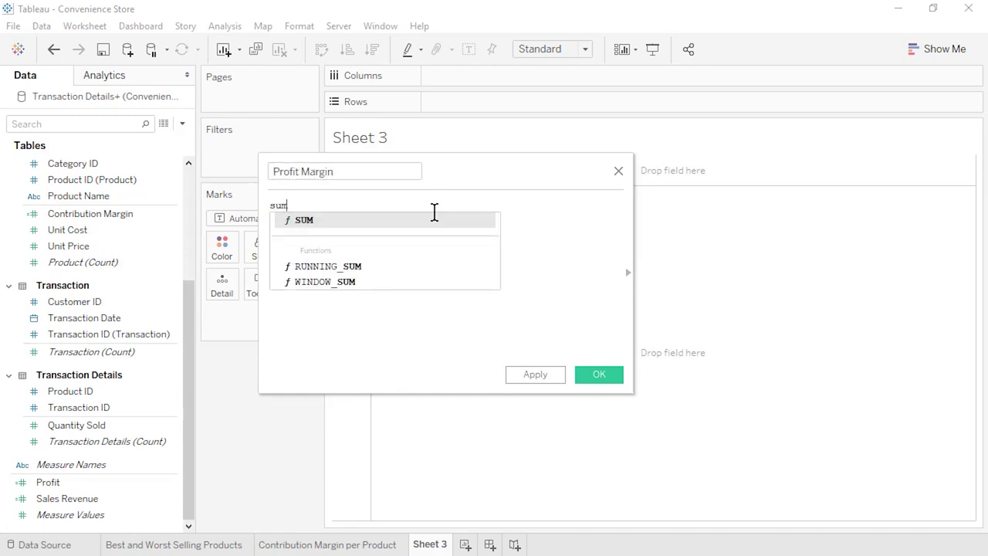
left_click(435, 219)
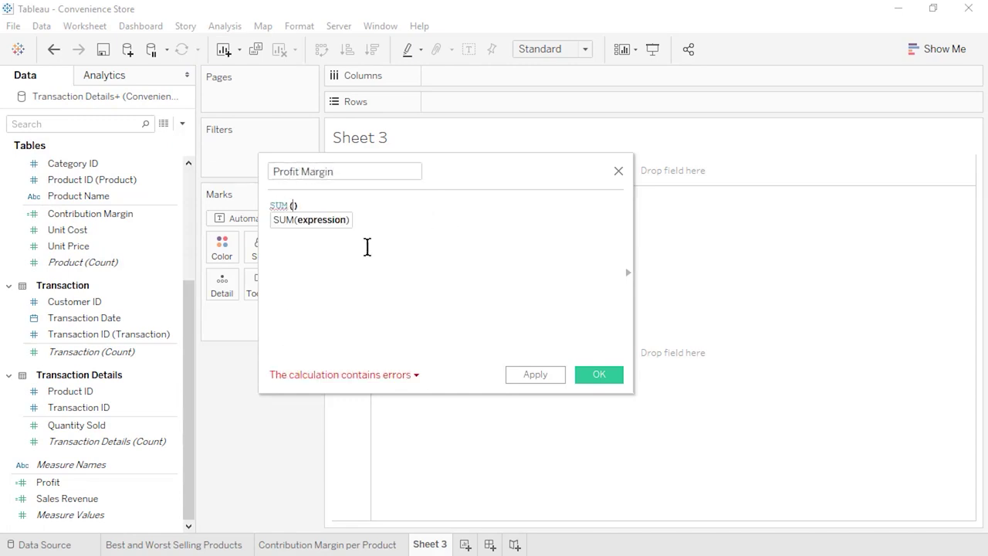
left_click_drag(61, 483, 293, 211)
type("/sum")
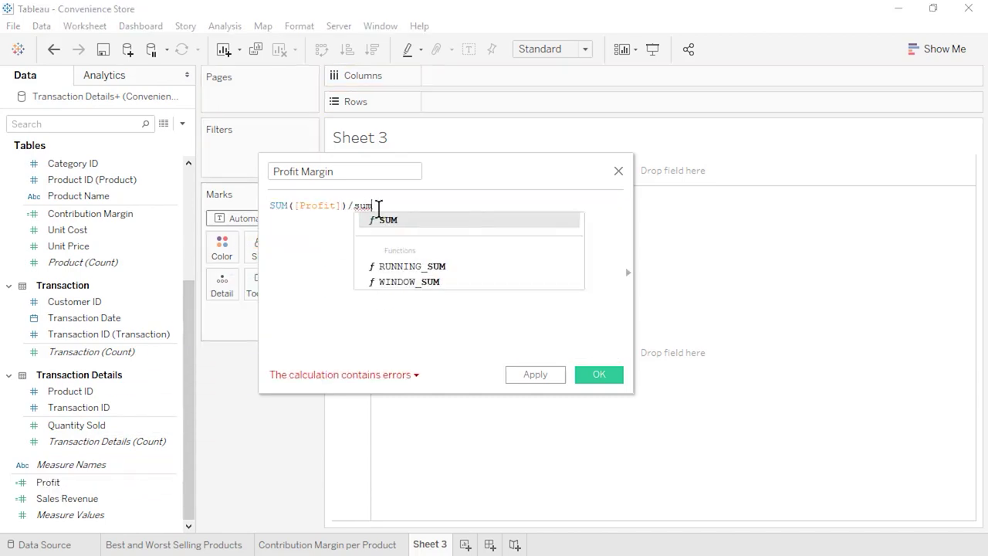
left_click(393, 219)
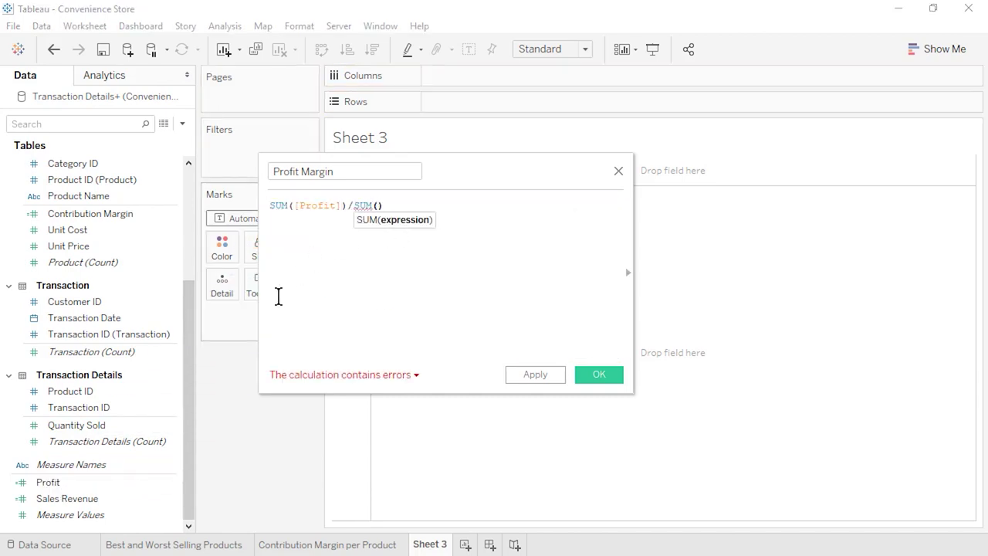
left_click_drag(93, 499, 378, 209)
type(")")
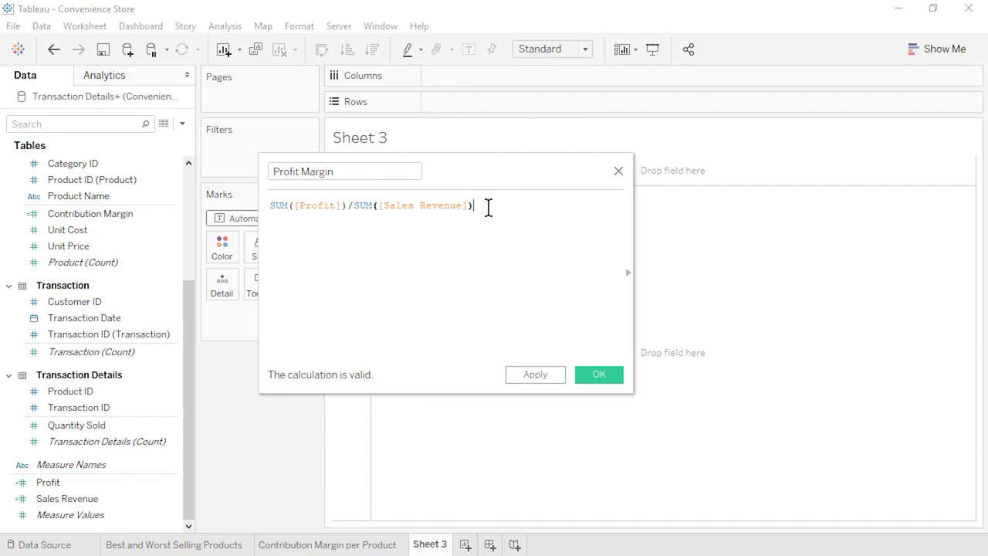
left_click(596, 373)
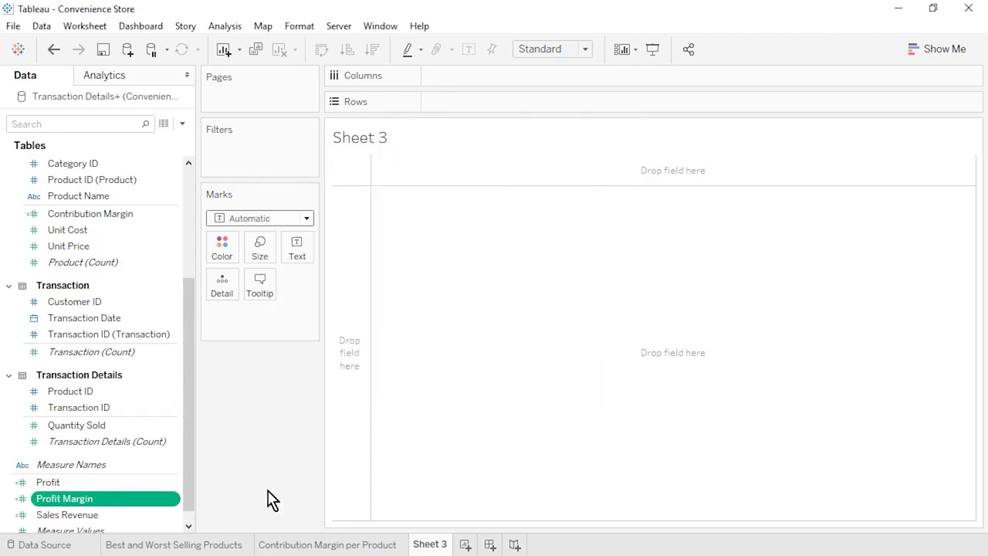
- Set Profit Margin's default number format to Percentage with 1 decimal place
left_click(189, 525)
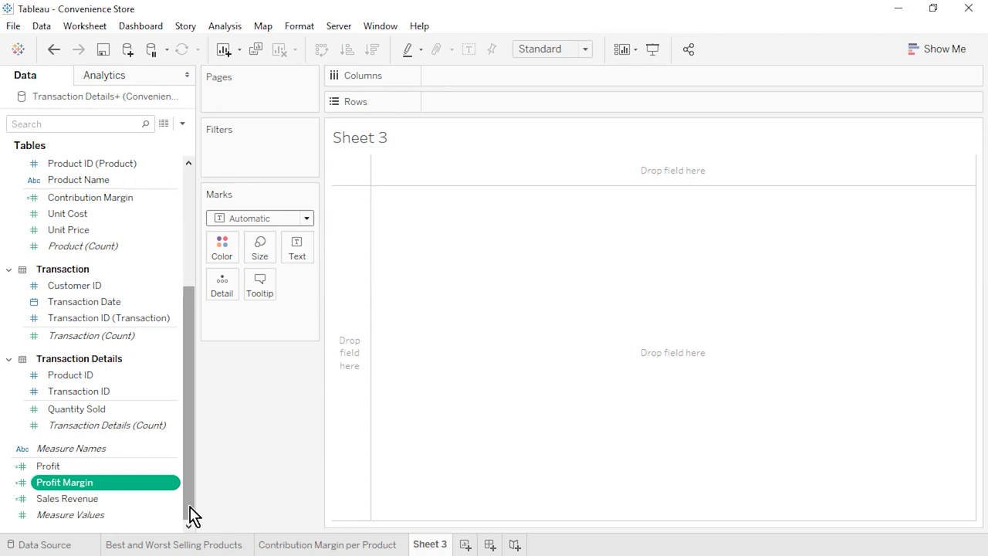
right_click(171, 485)
mouse_move(278, 390)
left_click(359, 426)
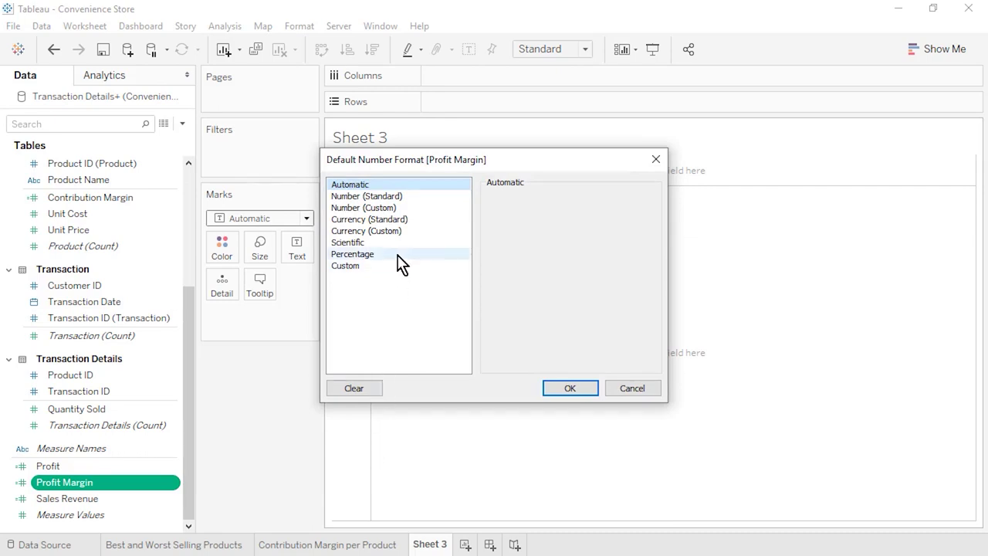
left_click(398, 254)
left_click(529, 217)
left_click(529, 218)
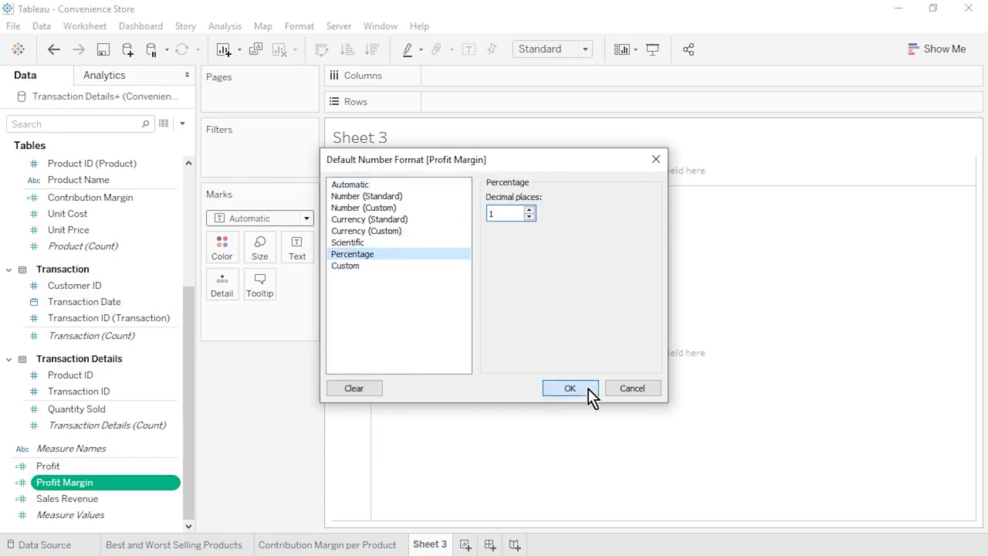
left_click(587, 391)
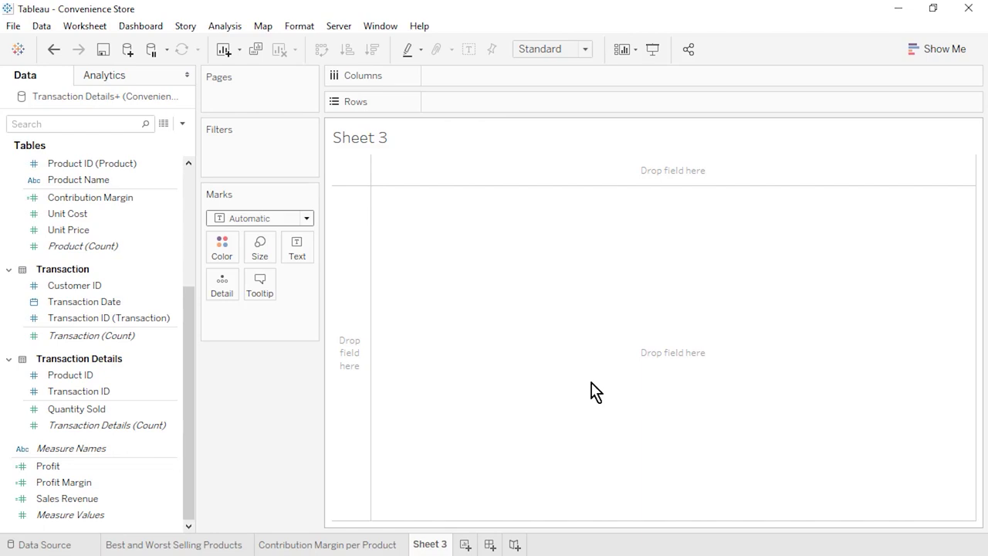
- Build a text table from Category Name, Product Name, Profit, Profit Margin and Sales Revenue
left_click(190, 179)
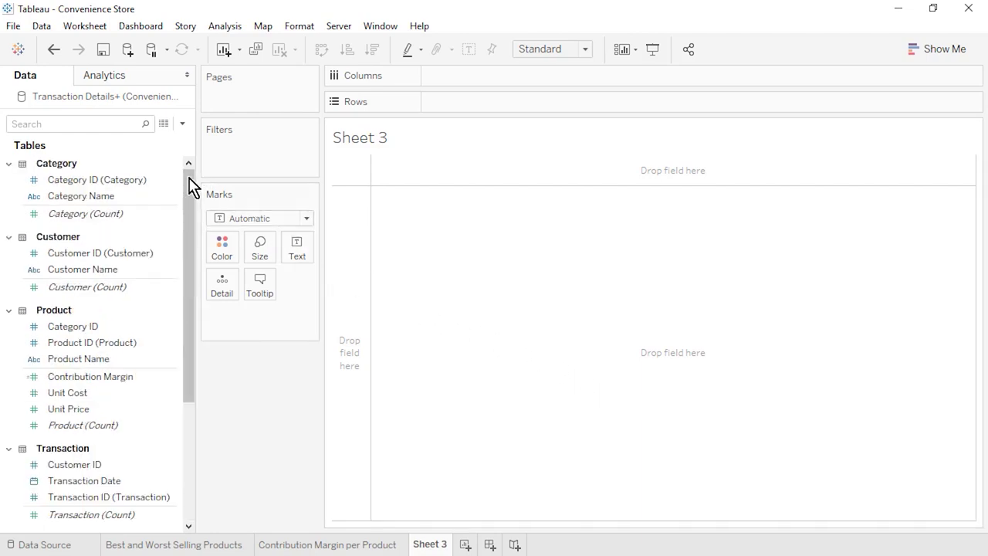
left_click(108, 197)
left_click(121, 360, "ctrl")
left_click_drag(189, 393, 193, 522)
left_click(122, 466, "ctrl")
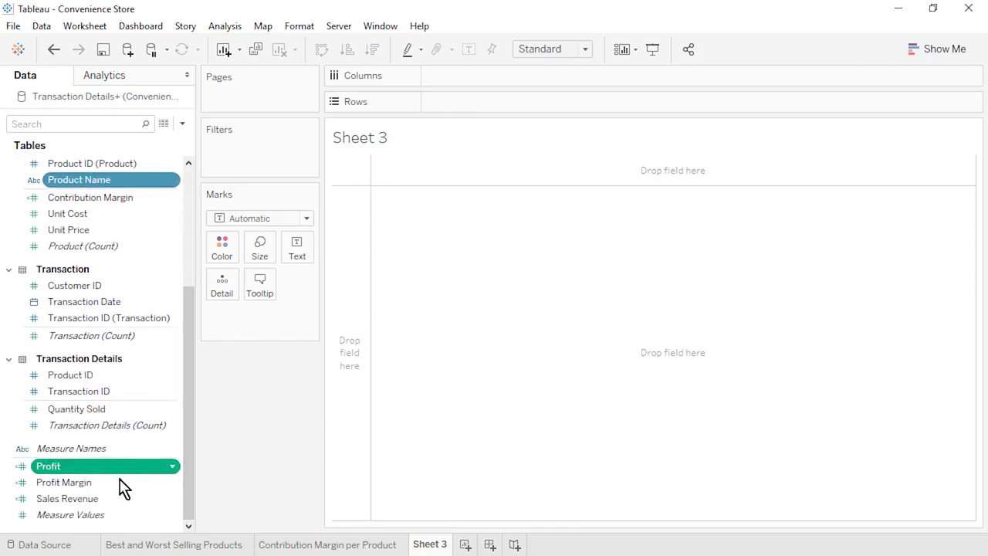
left_click(122, 484, "ctrl")
left_click(120, 500, "ctrl")
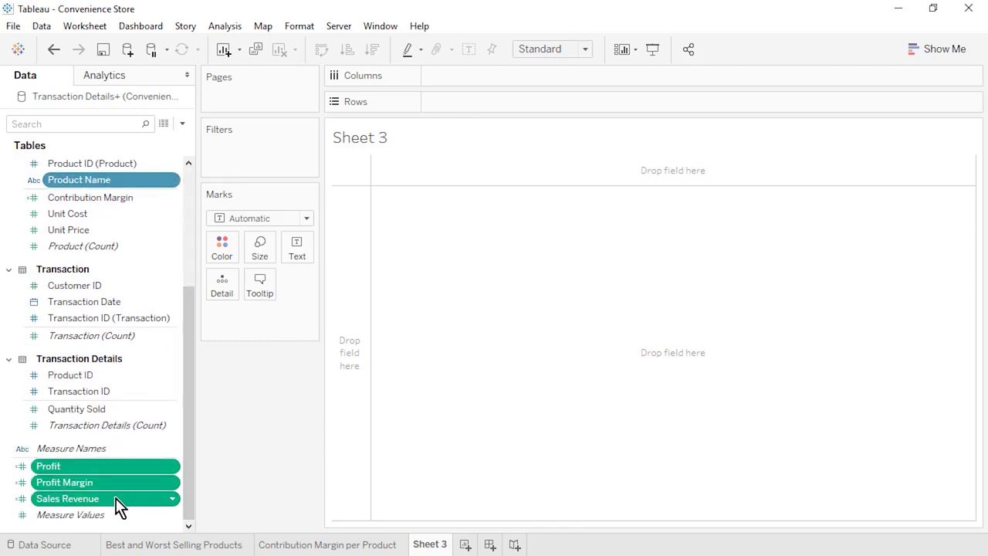
left_click(930, 53)
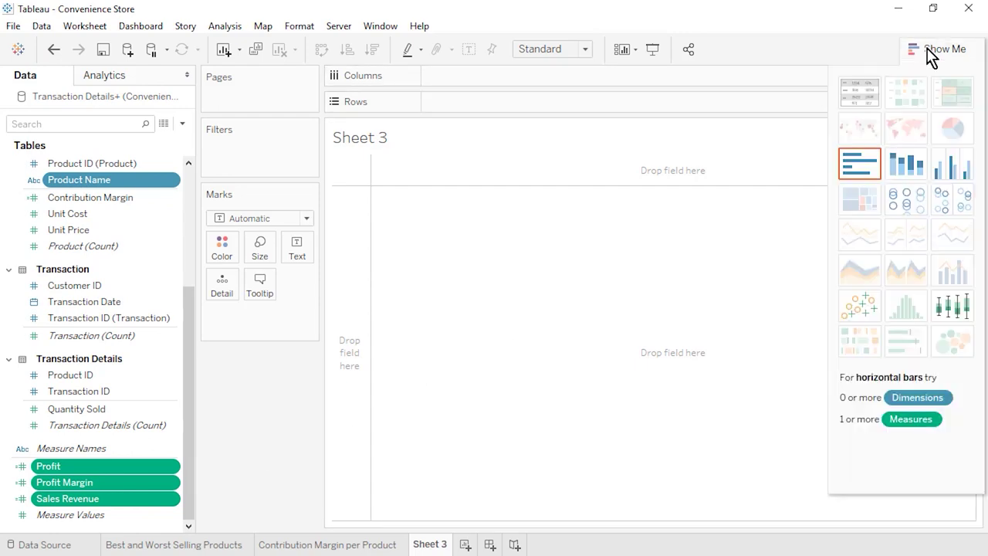
left_click(862, 91)
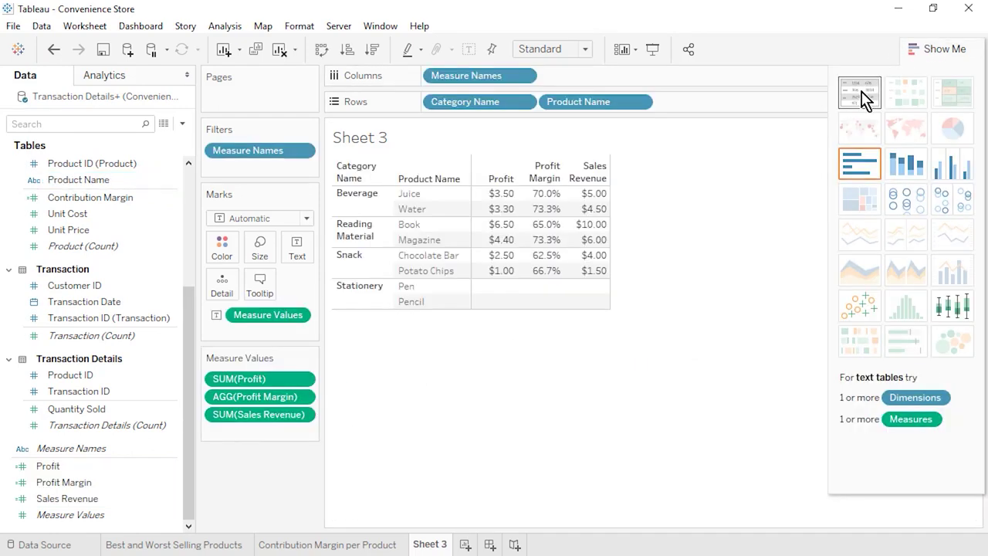
left_click(933, 49)
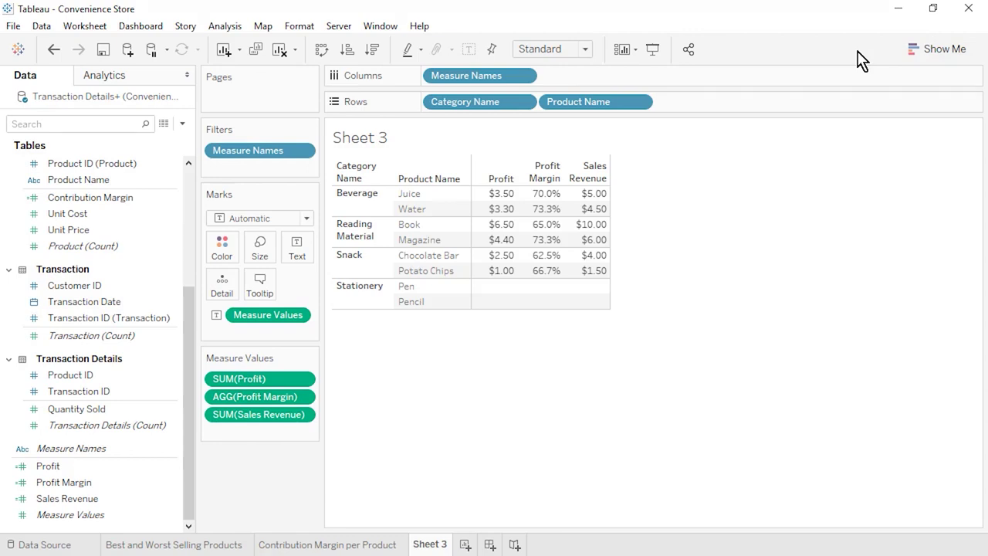
- Fit the table to Entire View and move Profit Margin after Sales Revenue
left_click(587, 49)
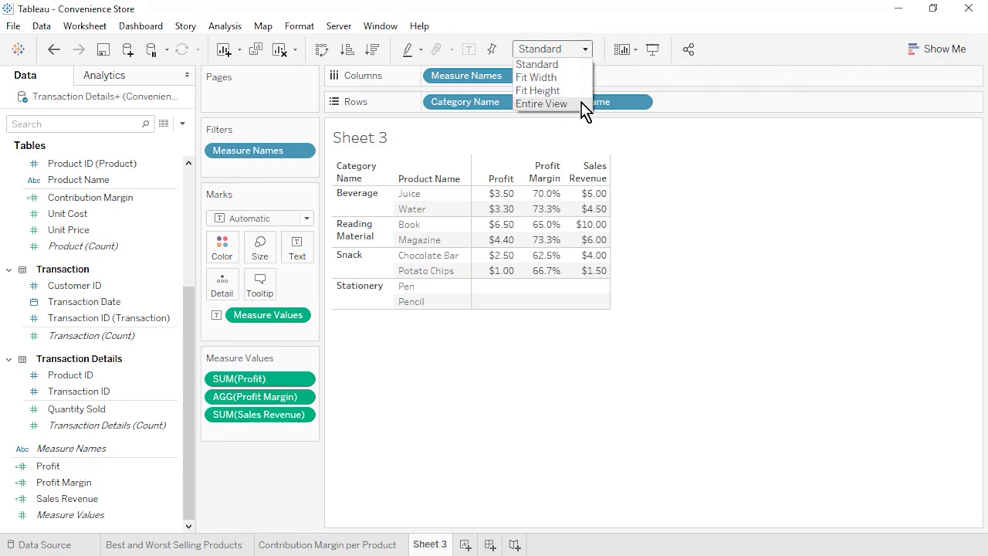
left_click(580, 104)
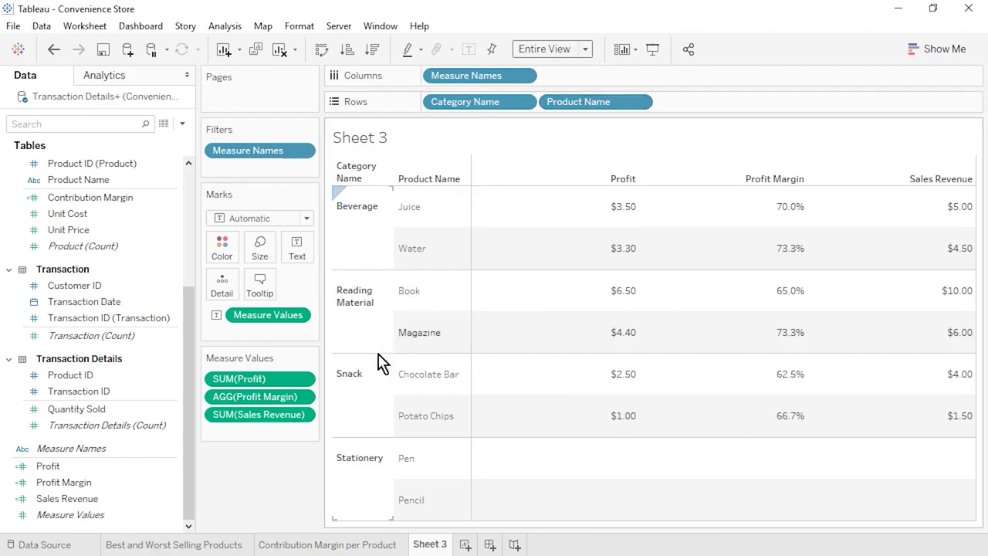
left_click_drag(294, 403, 295, 433)
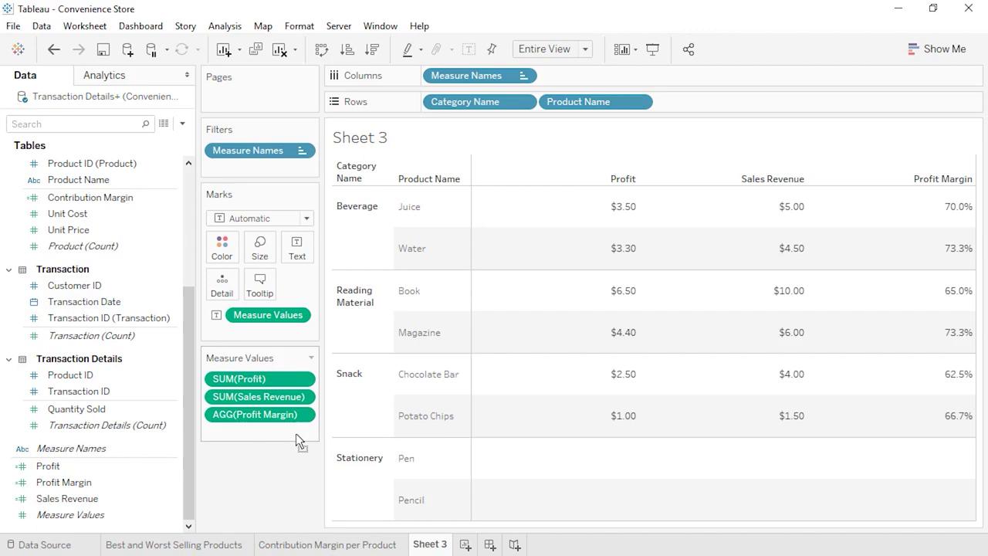
- Add category subtotals and a grand total row to the table
left_click(225, 29)
mouse_move(370, 181)
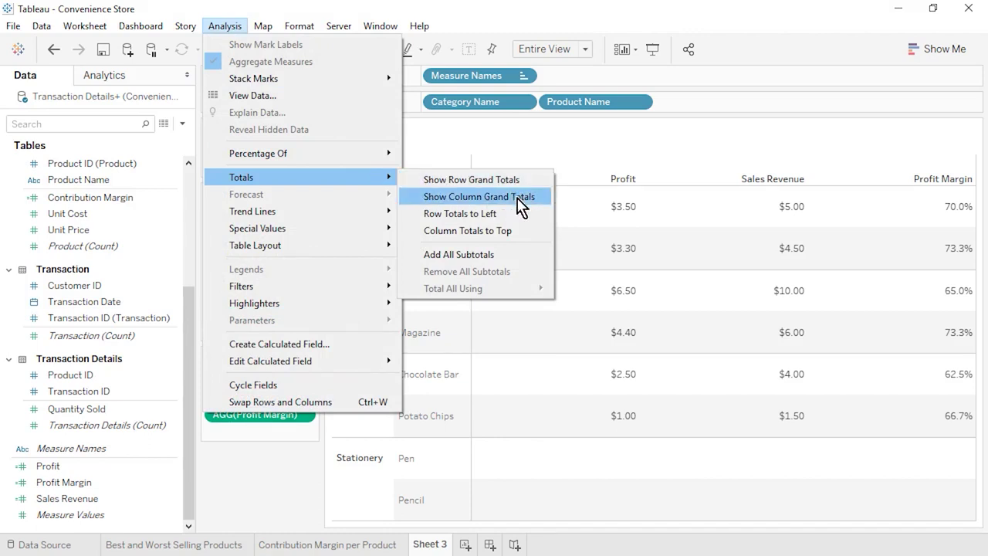
left_click(524, 263)
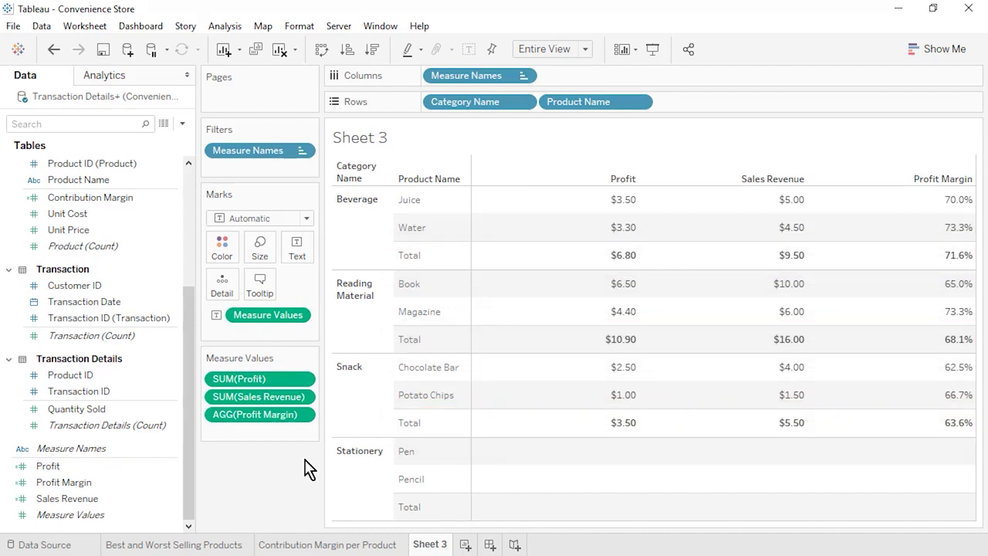
left_click(224, 25)
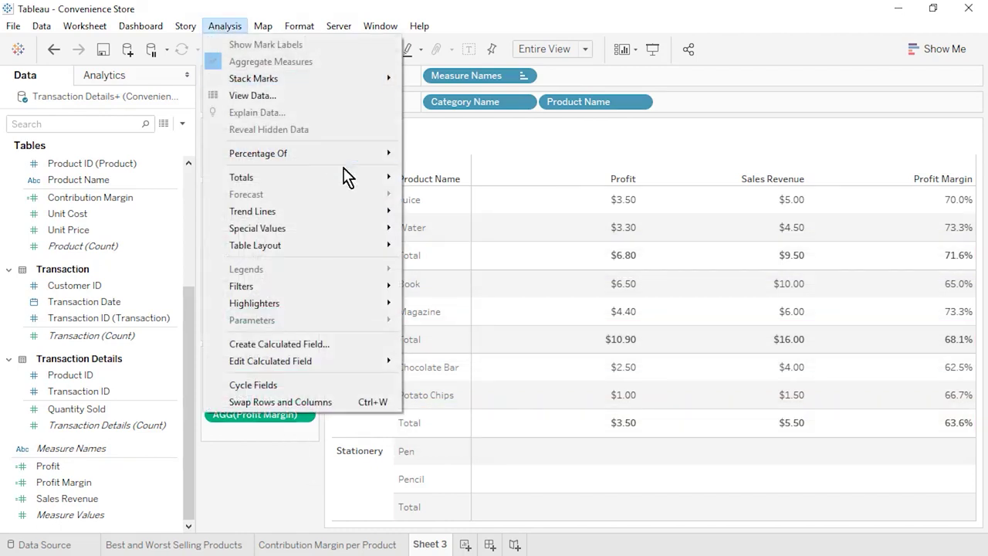
mouse_move(324, 178)
left_click(493, 197)
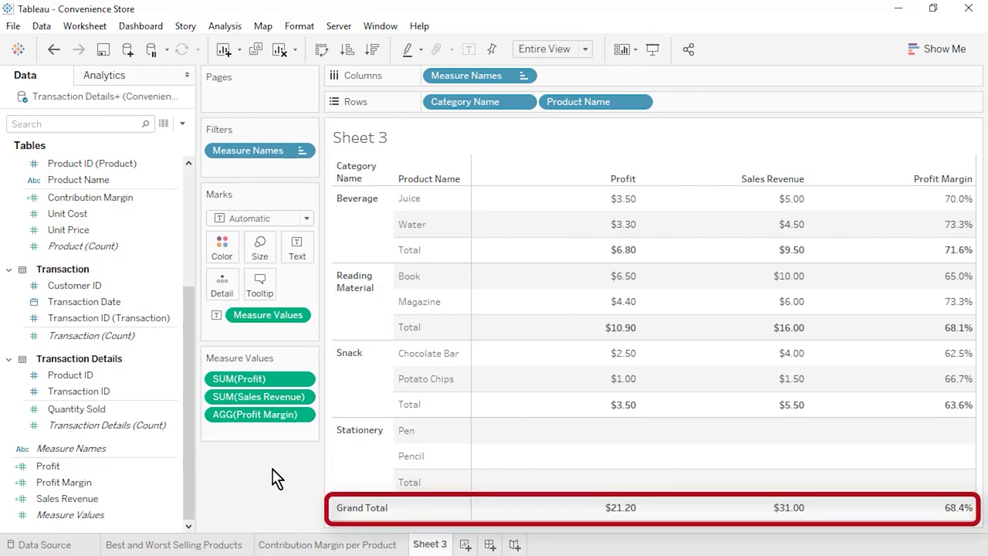
- Rename Sheet 3 to 'Profit, Sales Revenue, and Profit Margin per Category and Product', save, add worksheet
right_click(430, 544)
left_click(470, 350)
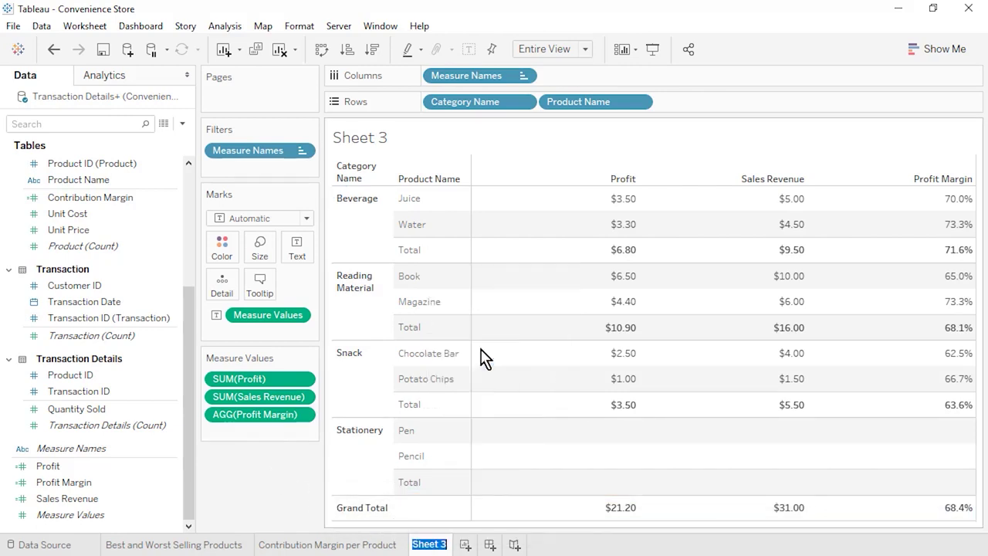
type("Profit, Sales Revenue, and ")
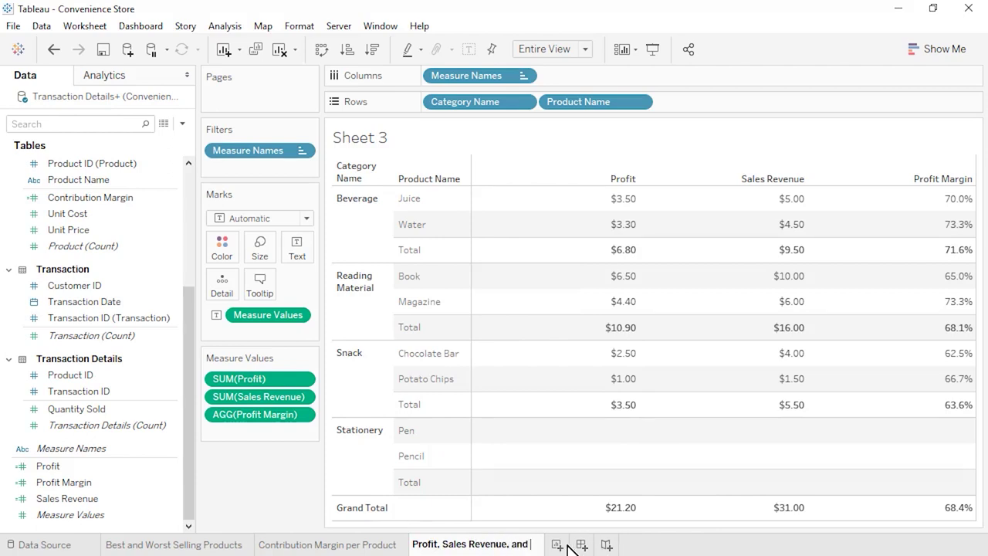
type("Profit Margin per Category and Product")
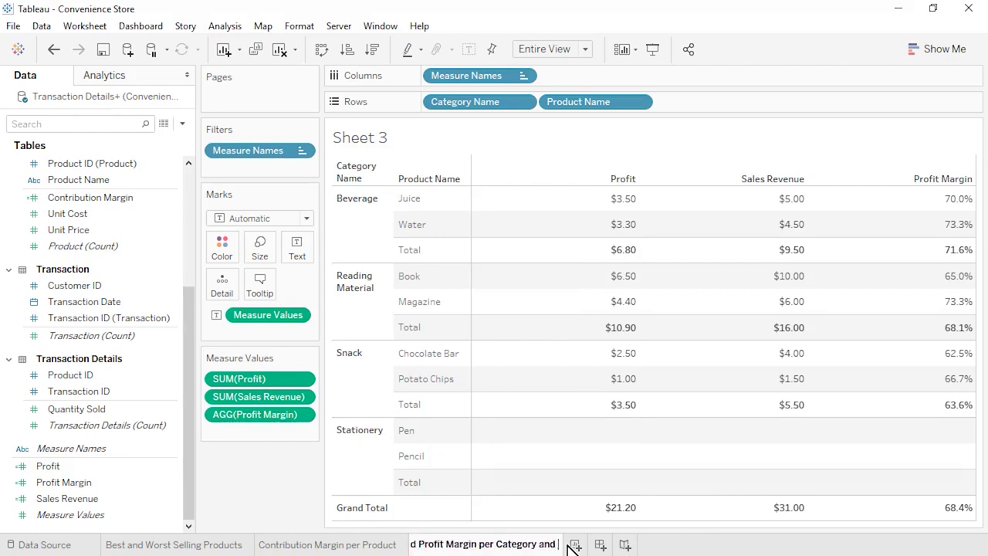
key("Return")
left_click(103, 51)
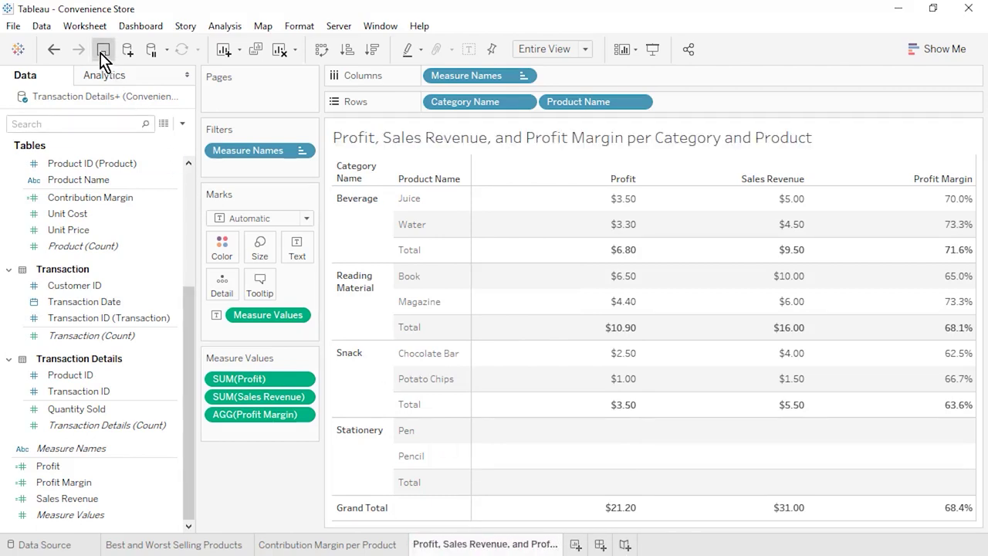
left_click(576, 544)
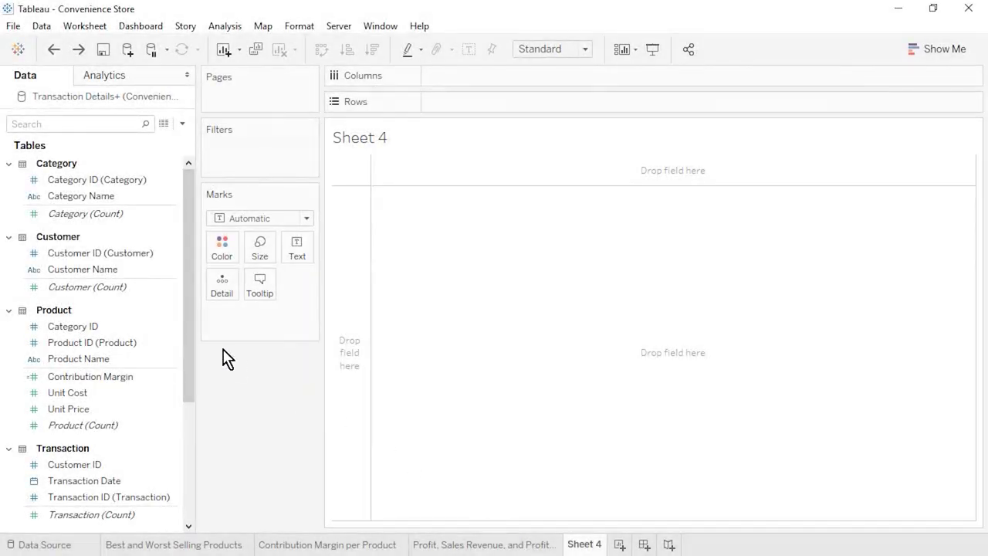
- Chart transaction counts per customer as descending bars filling the entire view
left_click(87, 273)
left_click_drag(87, 274, 465, 103)
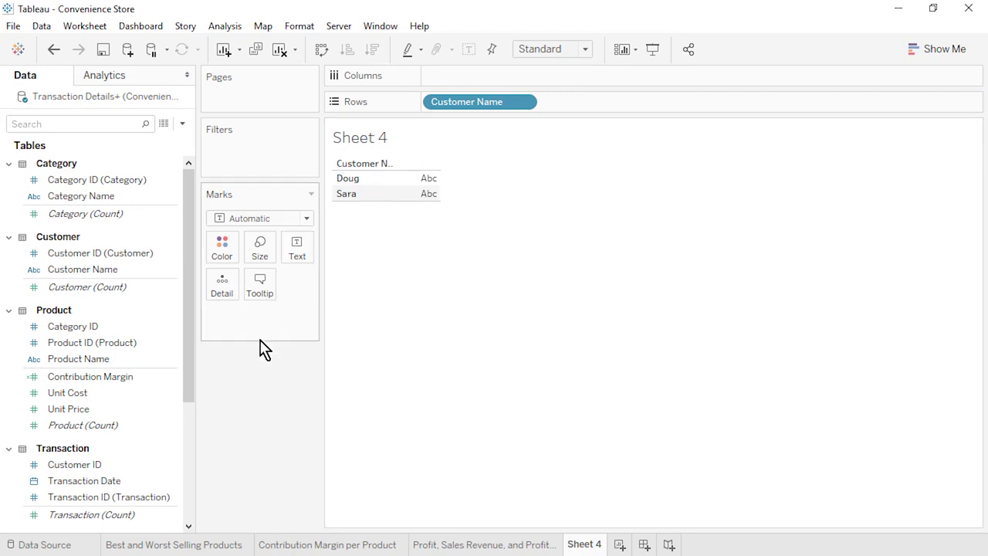
left_click_drag(137, 521, 485, 75)
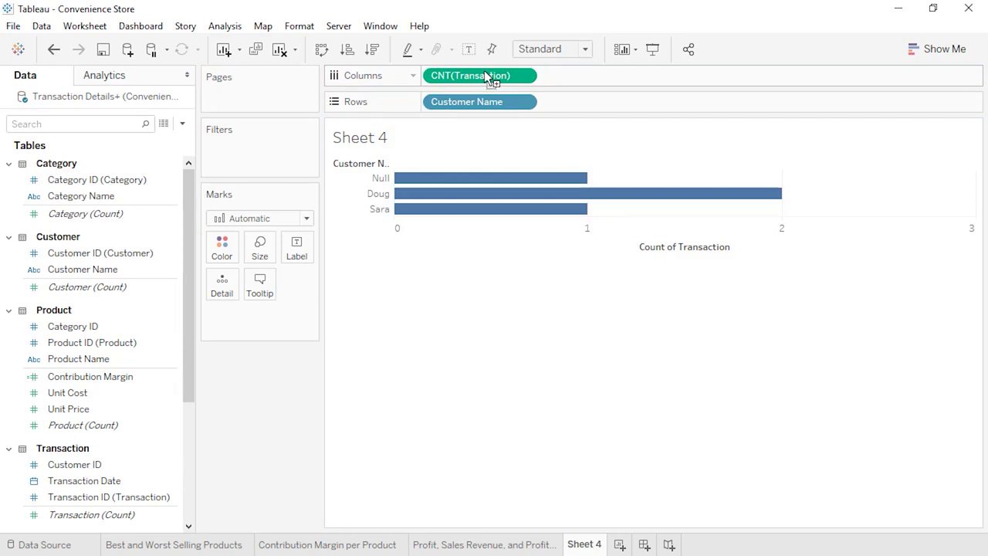
left_click(372, 49)
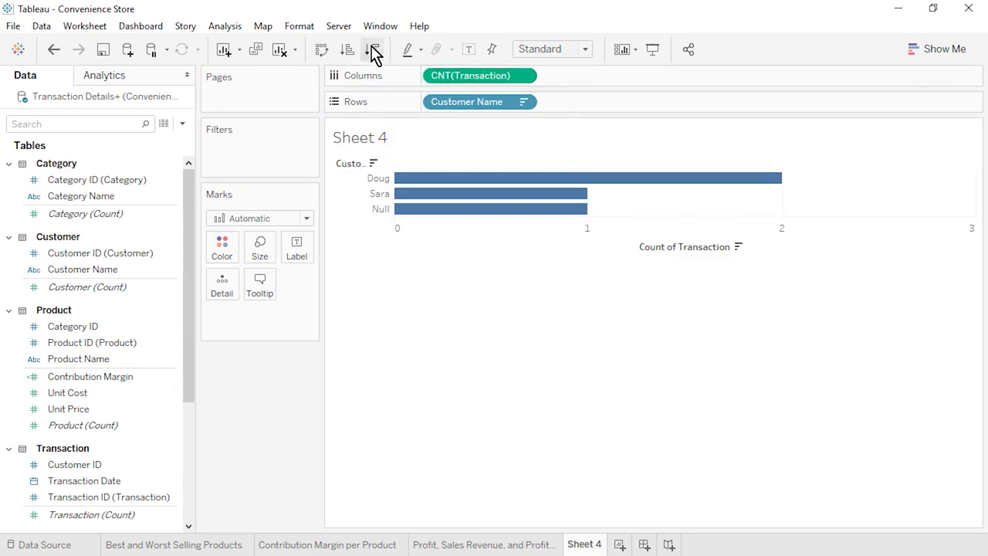
left_click(585, 49)
left_click(587, 111)
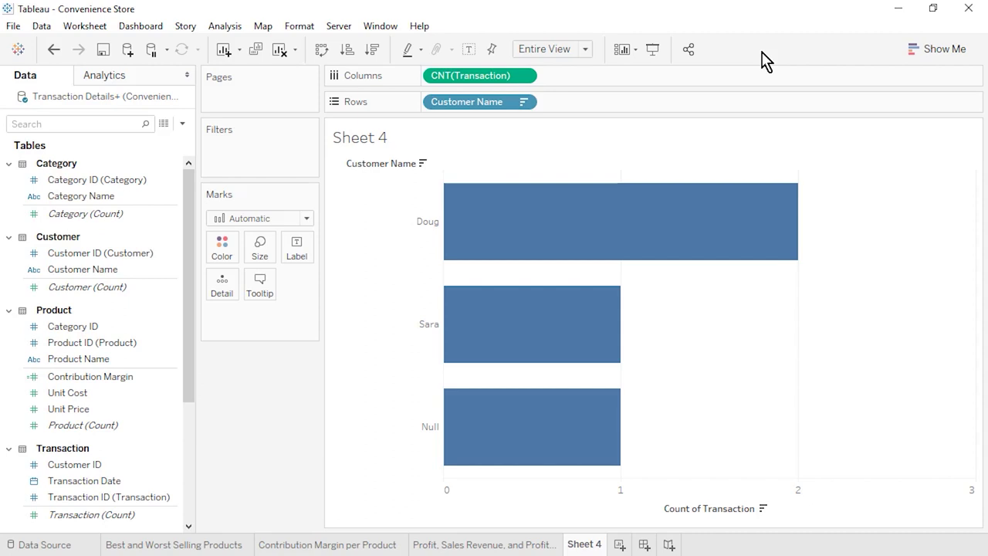
- Rename Sheet 4 to 'Count of Transactions per Customer' and add a new worksheet
right_click(594, 545)
left_click(667, 357)
type("Count of T")
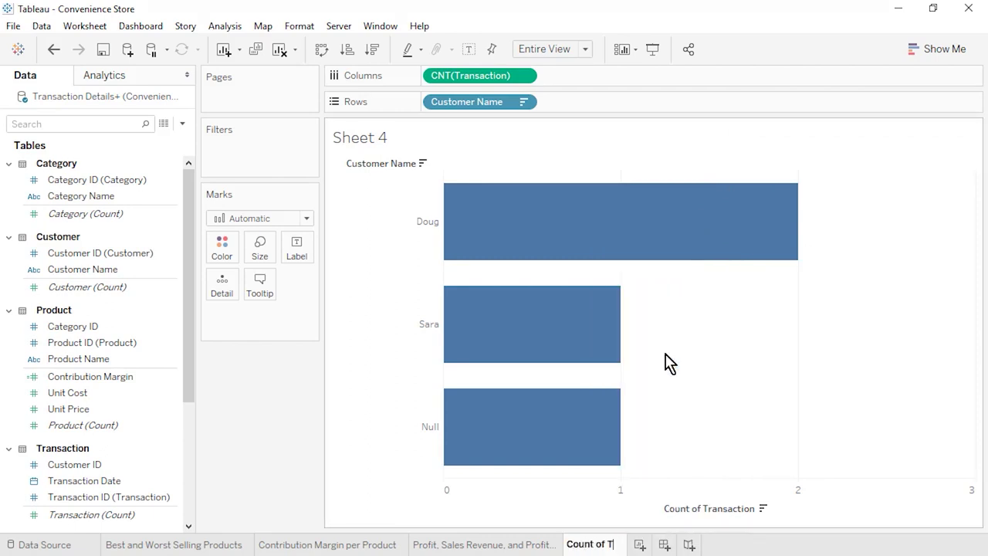
type("ransactions per Customer")
key("Return")
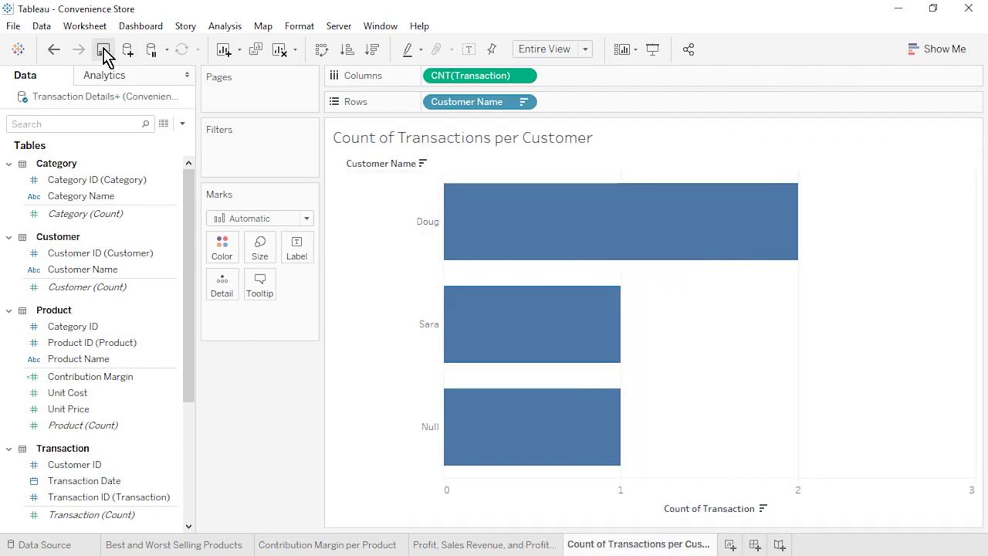
left_click(730, 544)
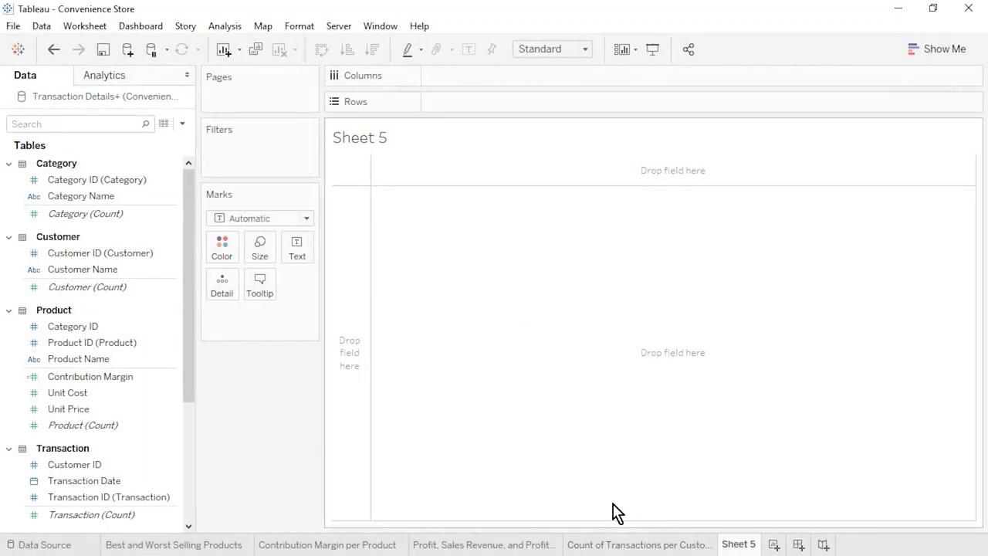
- Chart summed Profit per customer as descending bars in Entire View with a widened name header
left_click_drag(82, 270, 468, 104)
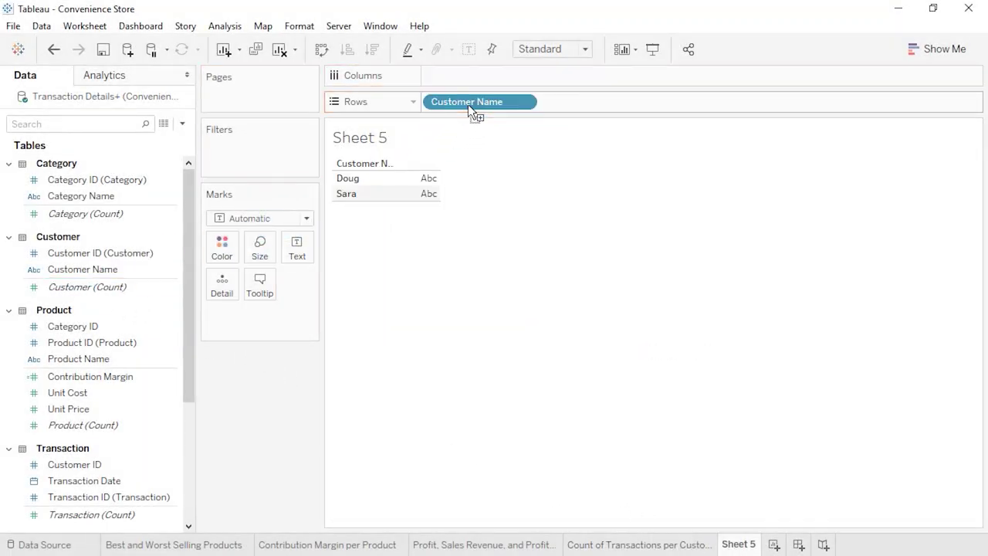
left_click(192, 489)
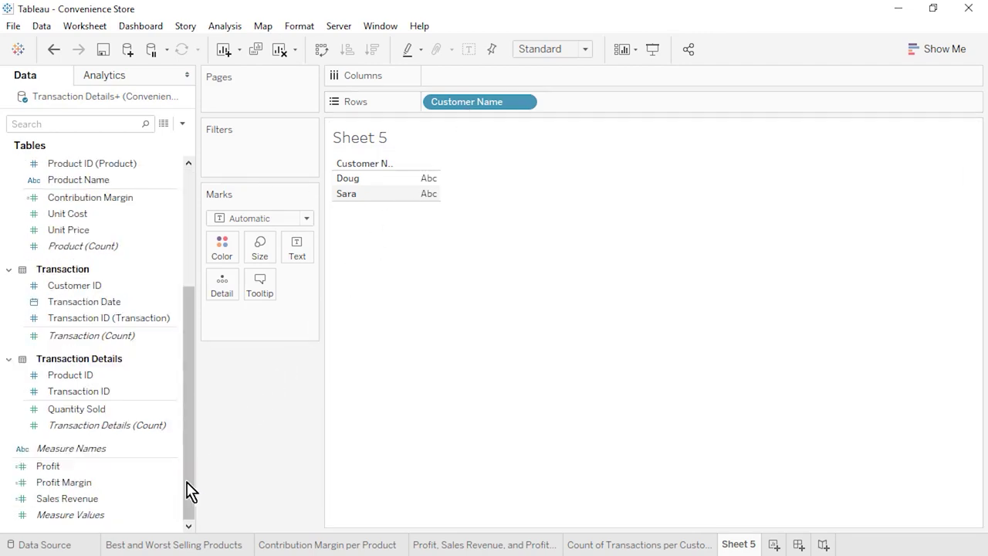
left_click_drag(106, 469, 475, 74)
left_click(373, 49)
left_click(585, 49)
left_click(573, 101)
mouse_move(446, 214)
left_click_drag(395, 236, 431, 234)
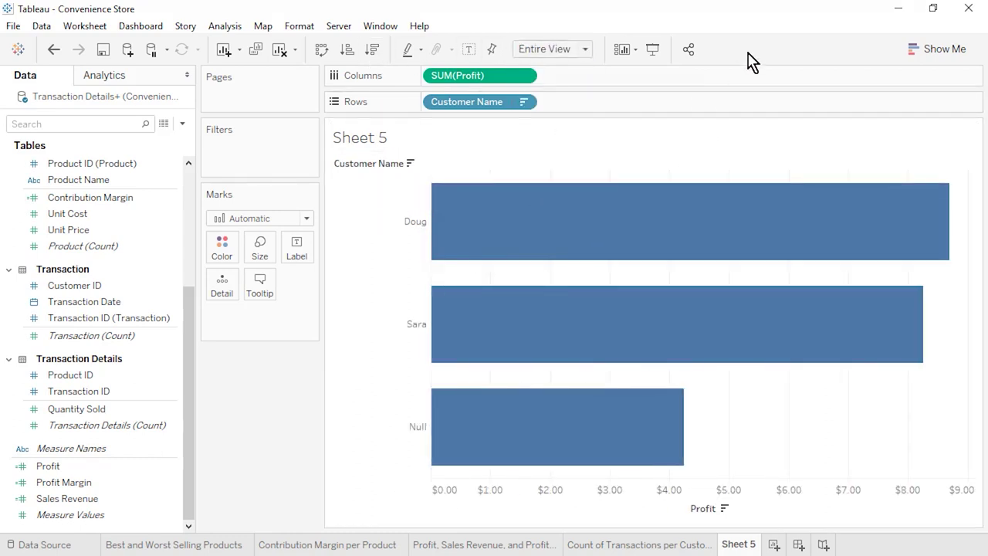
- Rename Sheet 5 to 'Profit per Customer' and add a new worksheet
right_click(739, 544)
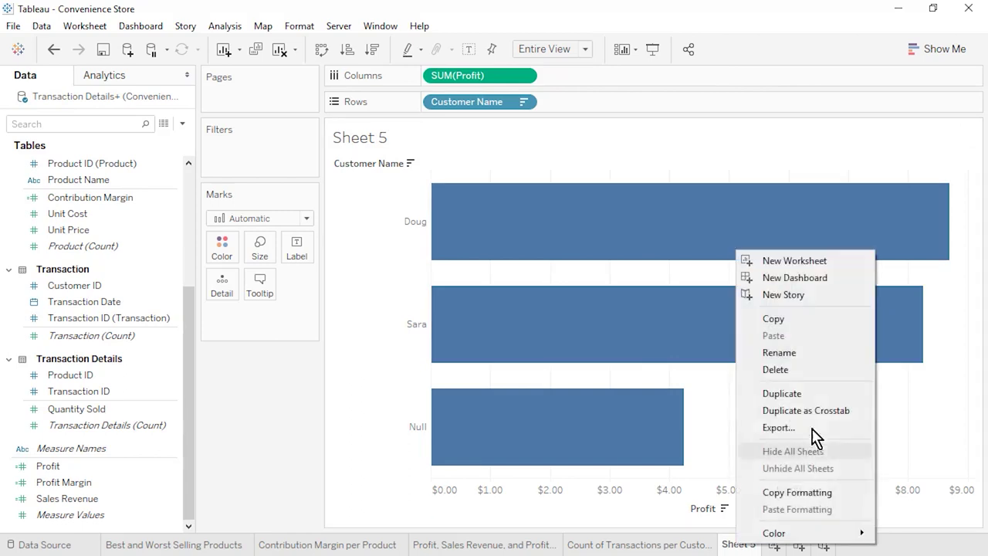
left_click(807, 353)
type("Profit per Customer")
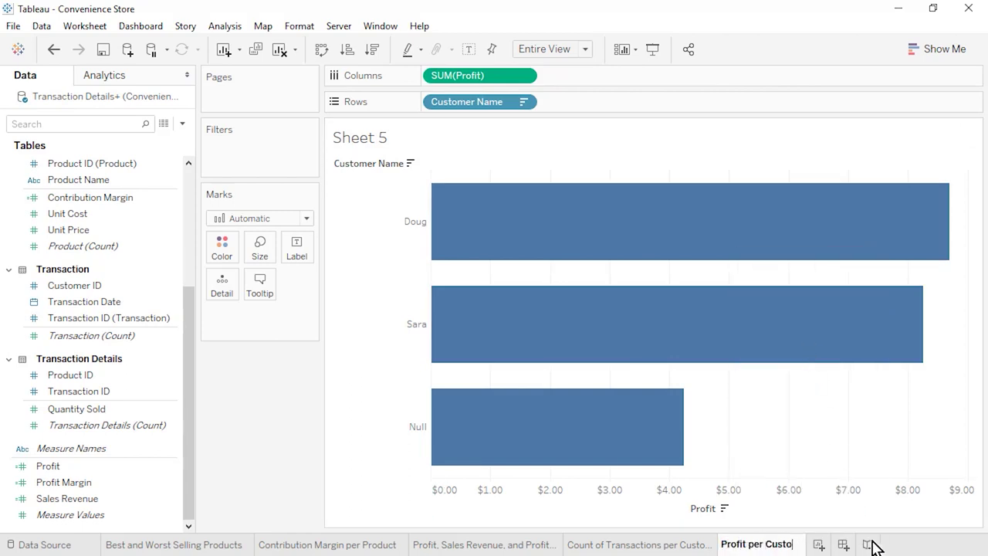
key("Return")
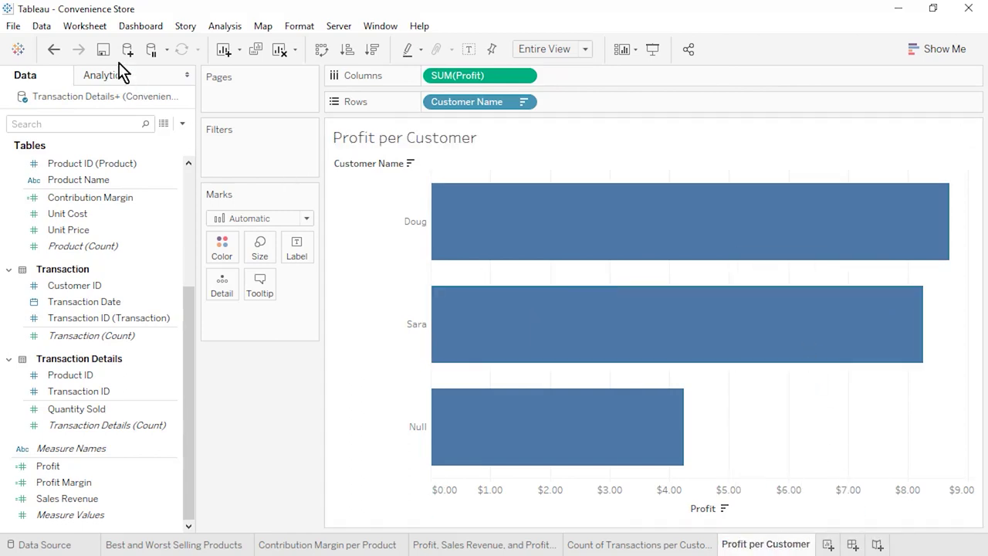
left_click(827, 546)
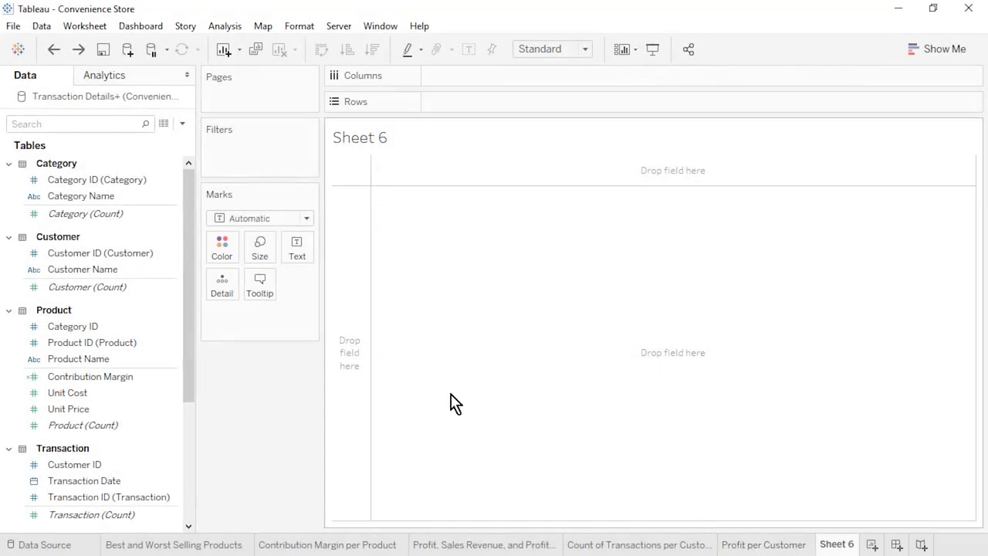
- Chart summed Quantity Sold by Customer Name and Category Name as descending bars with widened headers
left_click_drag(85, 270, 485, 101)
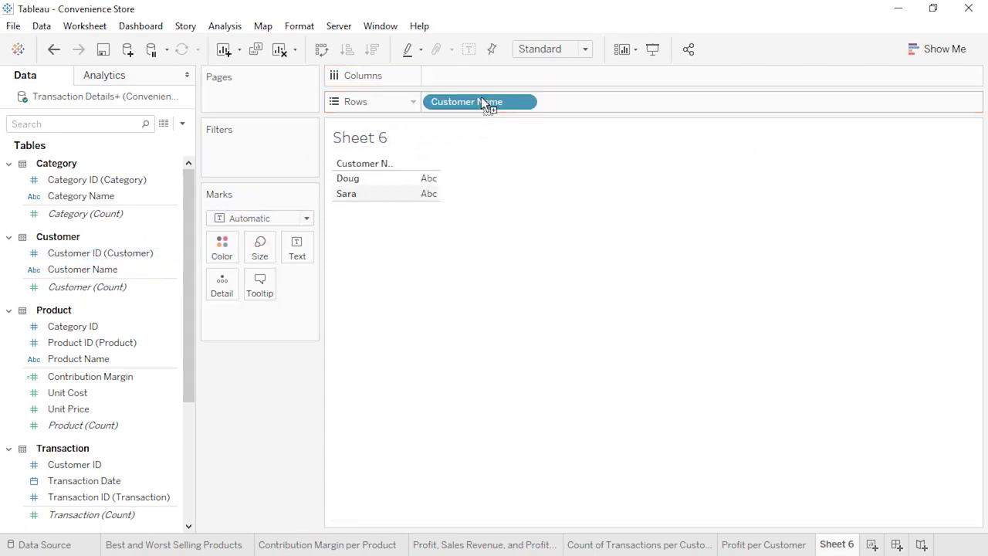
left_click_drag(110, 197, 608, 104)
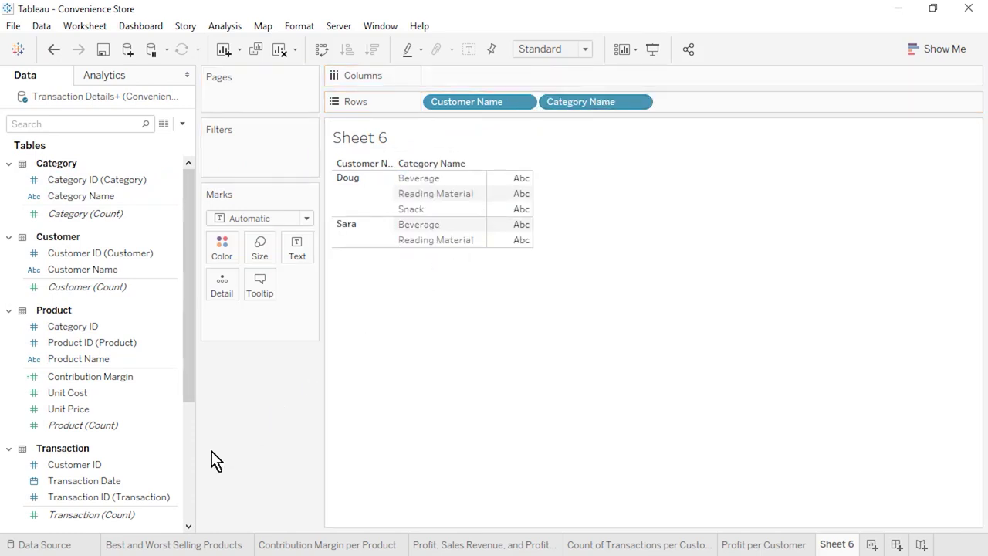
left_click(190, 479)
left_click_drag(77, 409, 493, 79)
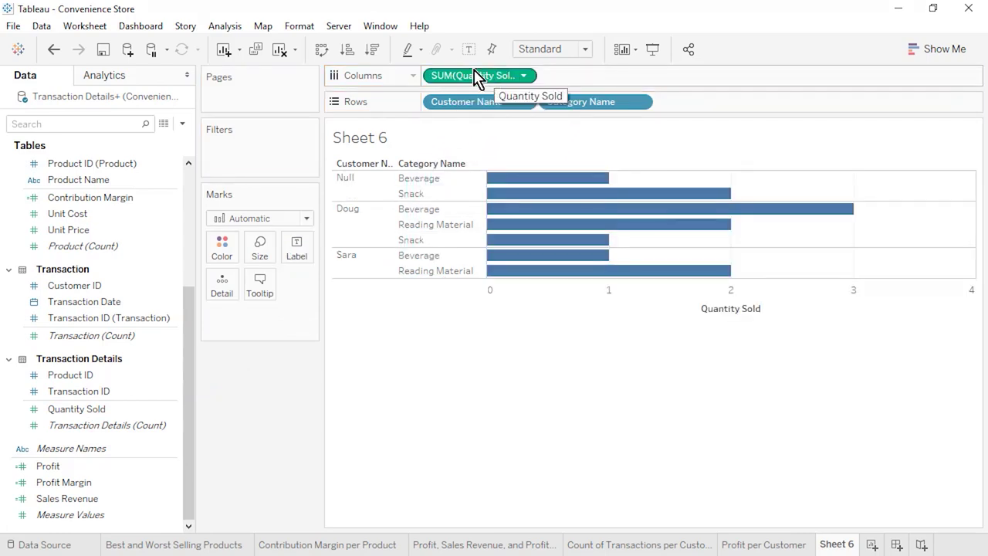
left_click(374, 51)
left_click(537, 51)
left_click(578, 110)
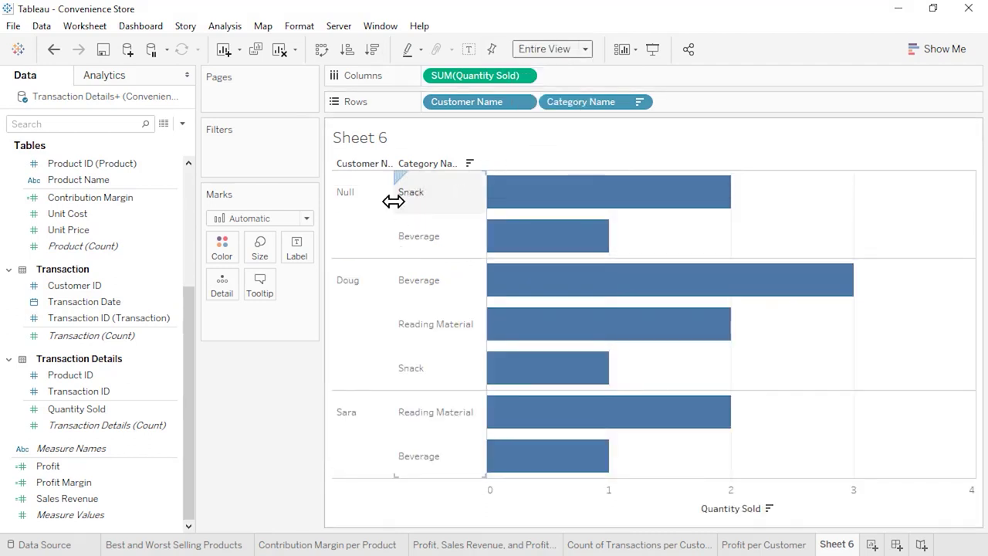
left_click_drag(393, 198, 410, 201)
left_click_drag(511, 193, 527, 197)
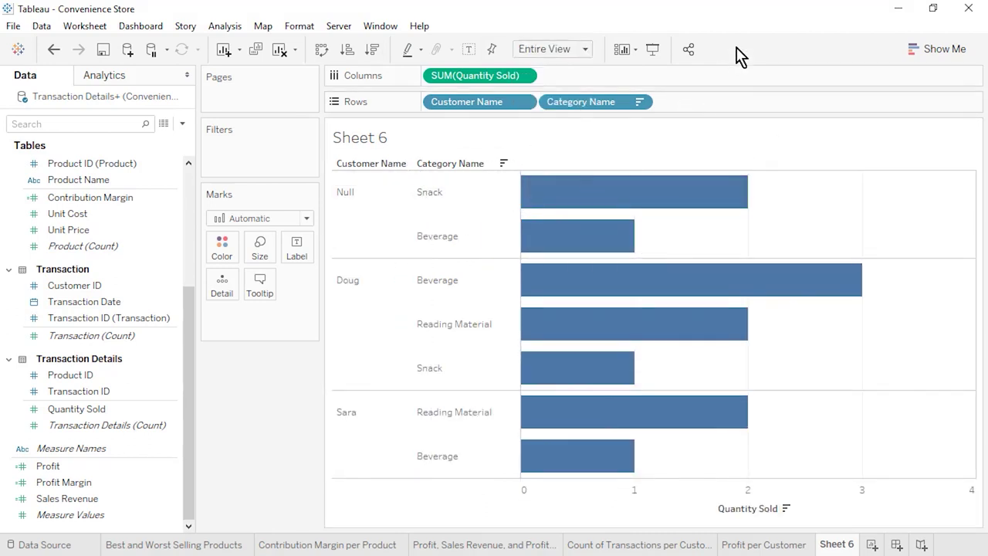
- Rename Sheet 6 to 'Quantity Sold per Customer and Category'
right_click(837, 545)
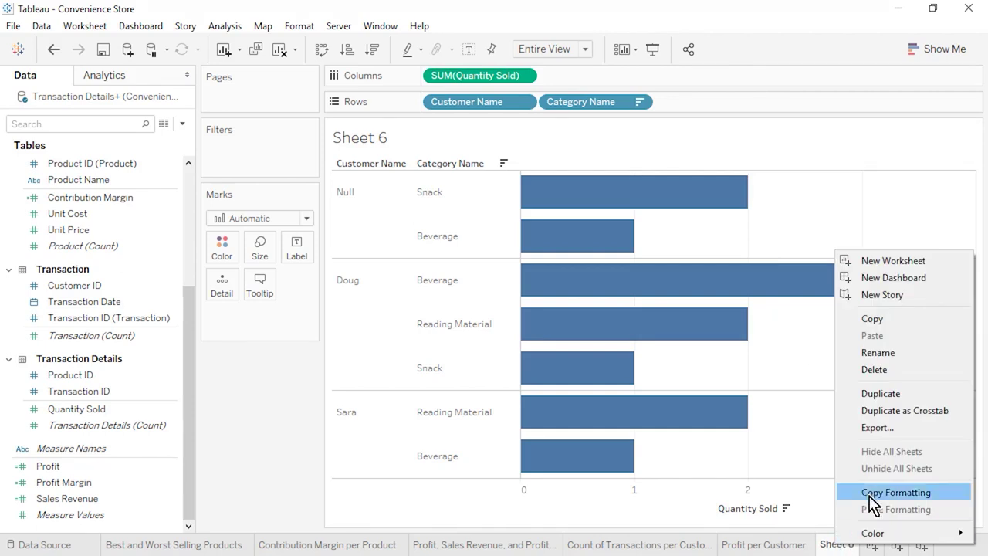
left_click(907, 361)
type("Quantity Sol")
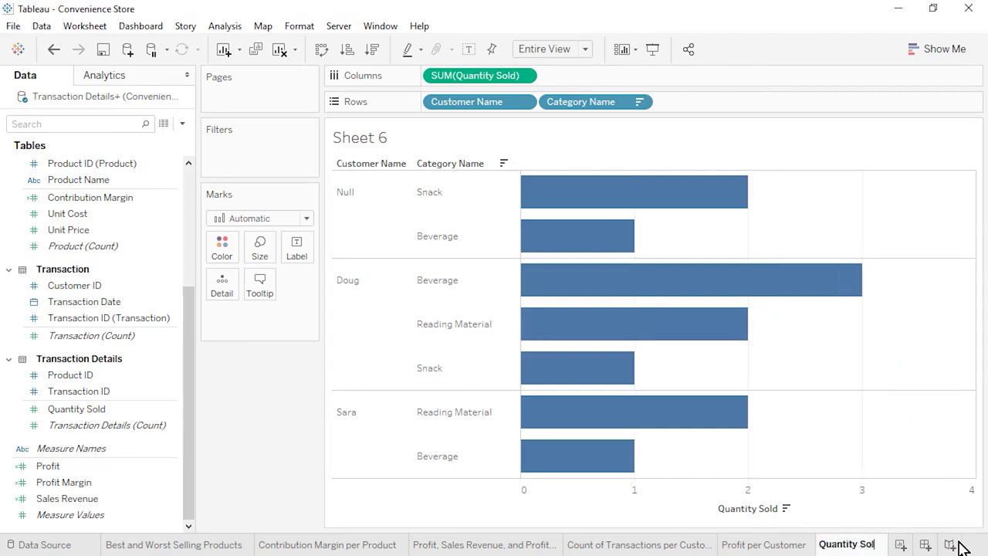
type("d per Customer and Category")
key("Return")
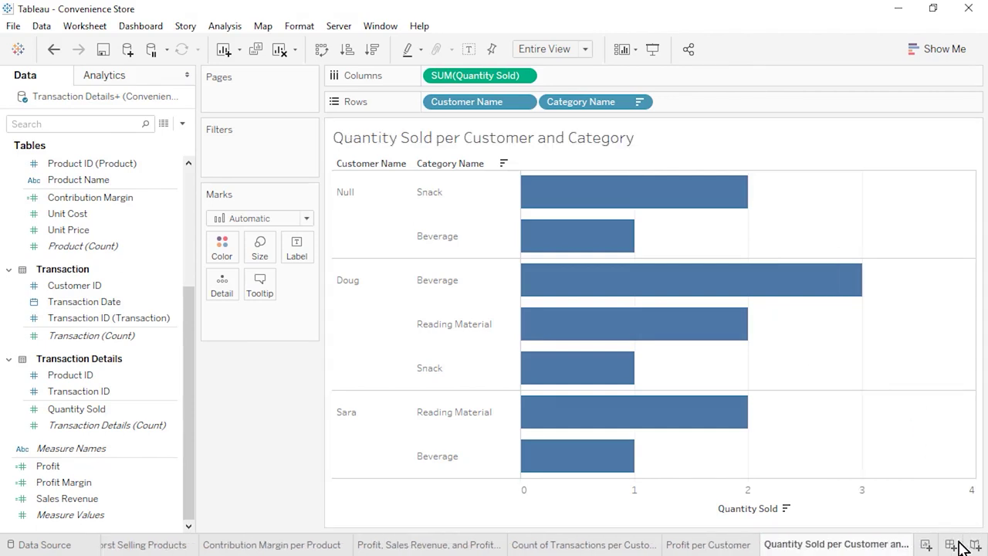
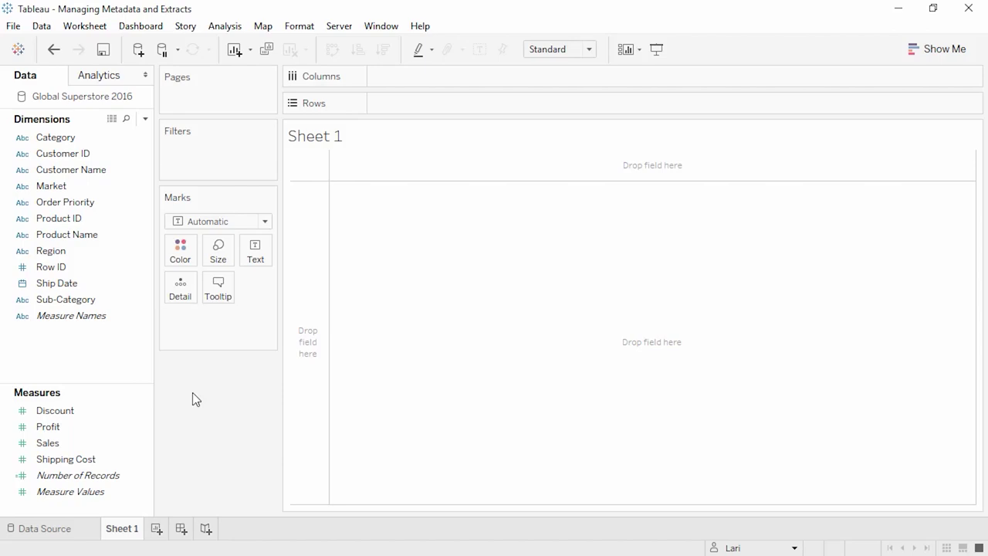
- Hide the Order Priority field, then briefly show and re-hide hidden fields
right_click(113, 204)
left_click(139, 267)
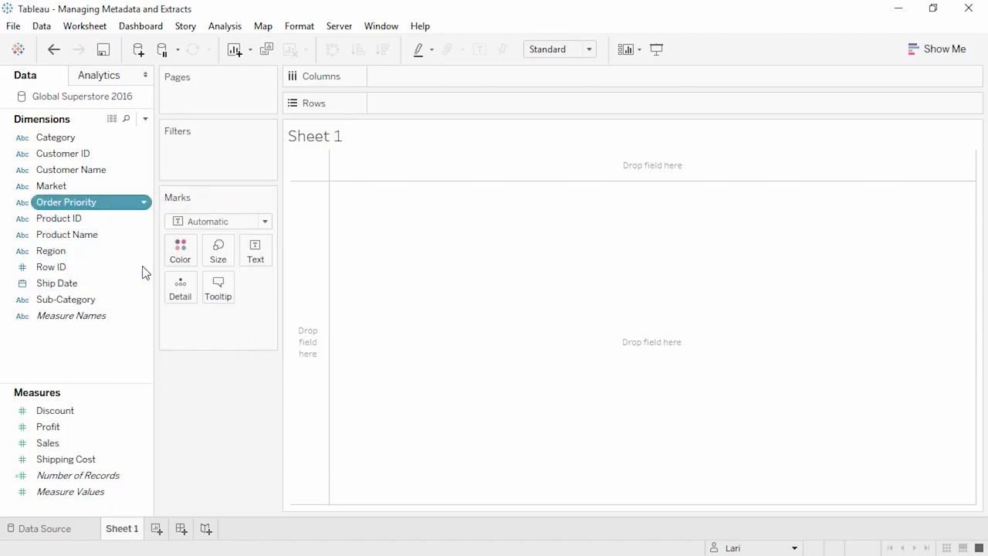
left_click(145, 118)
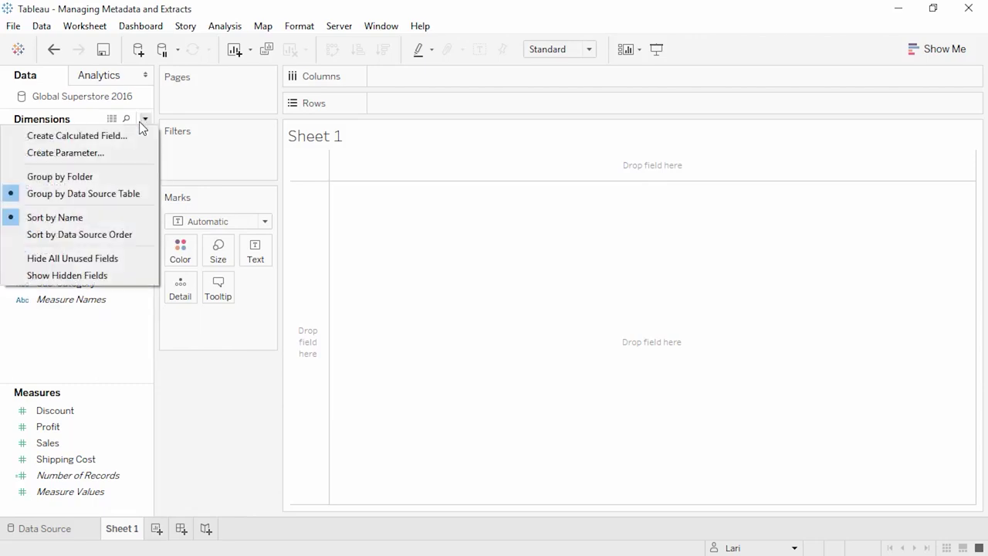
left_click(108, 275)
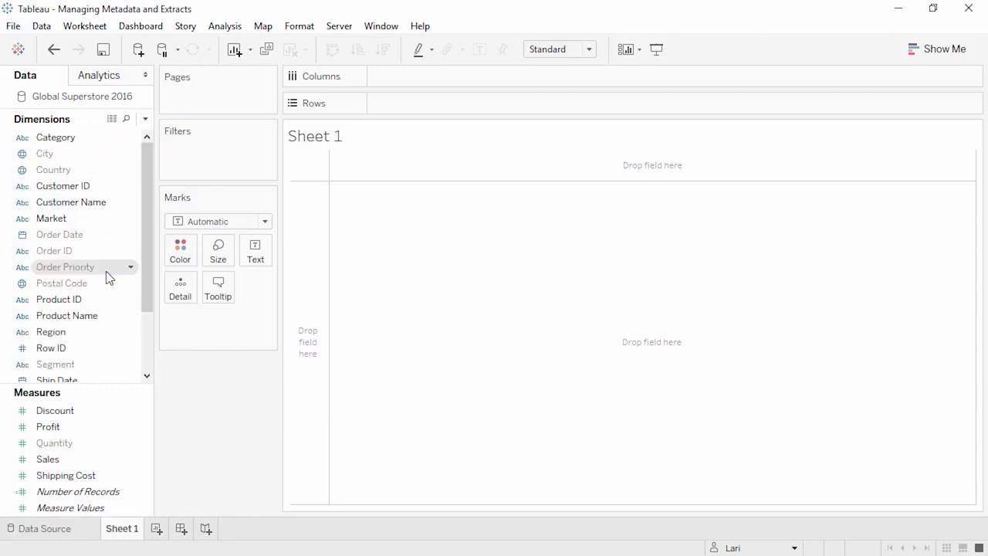
left_click(145, 119)
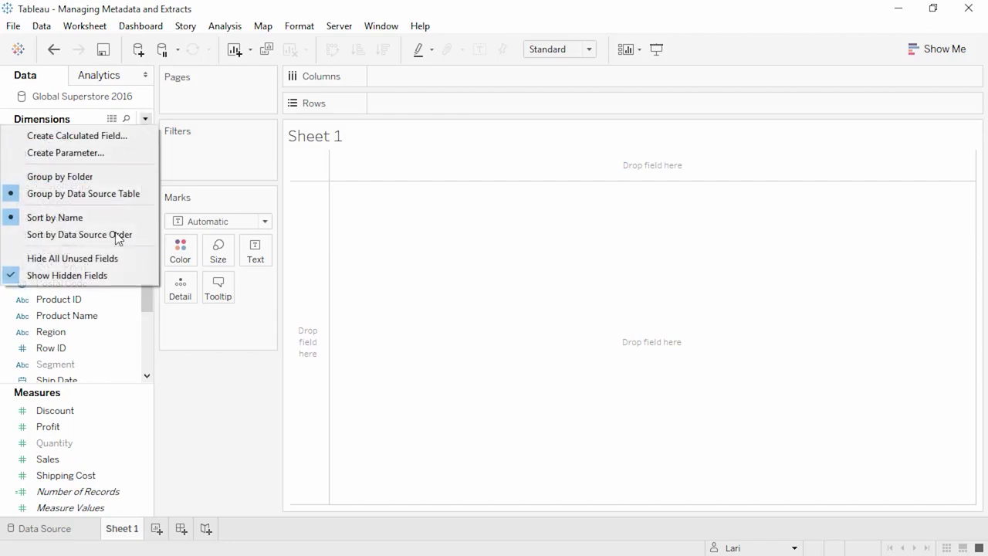
left_click(114, 271)
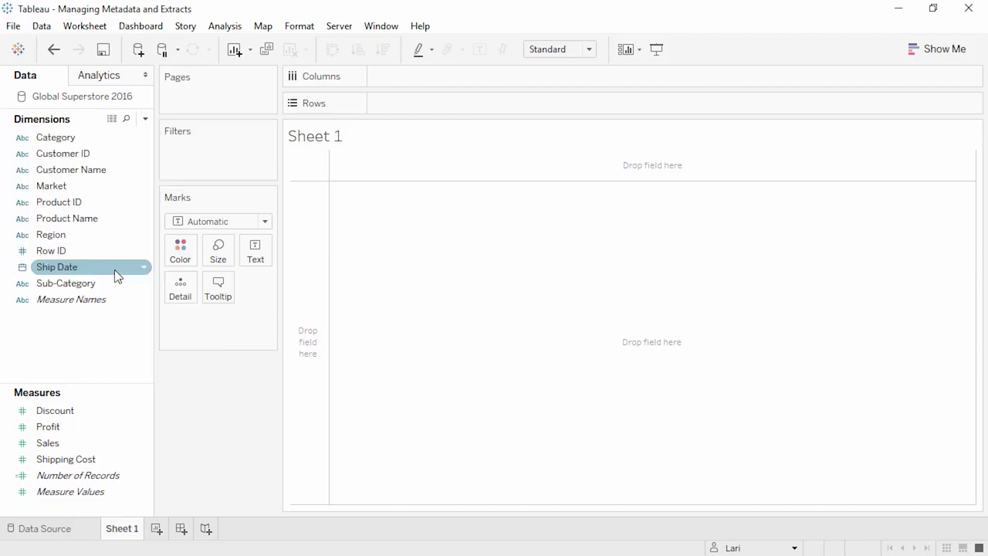
- Rename the Ship Date field to 'Shipping Date'
left_click(114, 269)
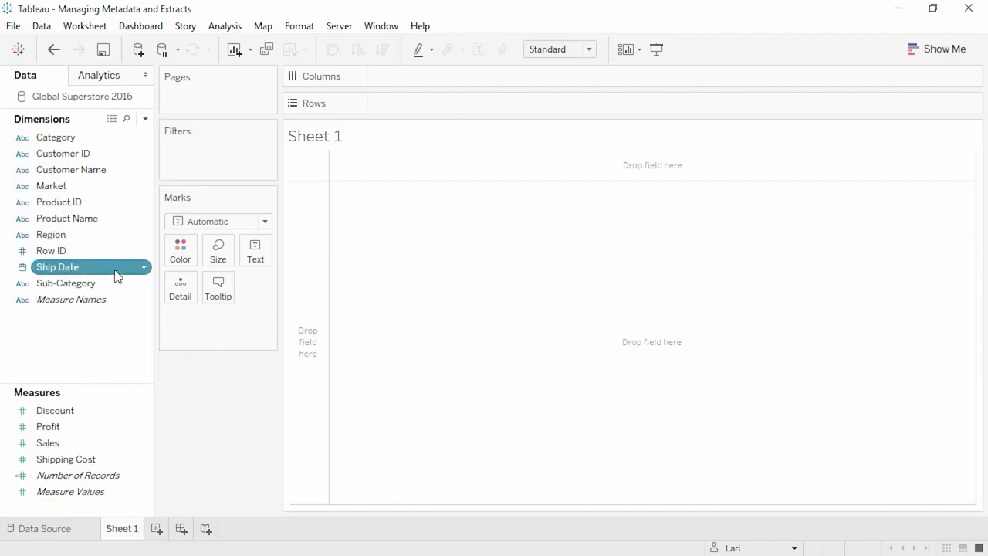
left_click(115, 271)
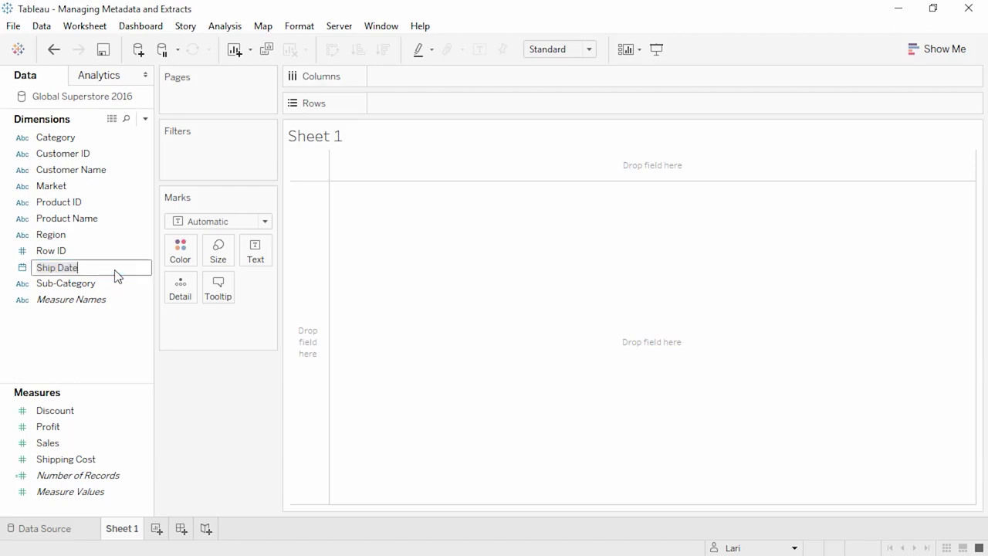
left_click(57, 267)
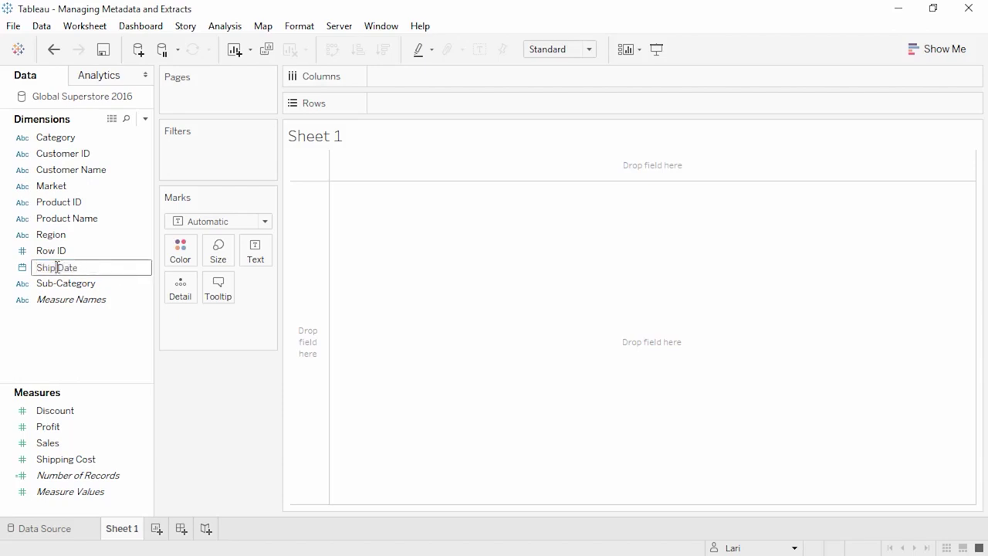
type("ping")
key("Return")
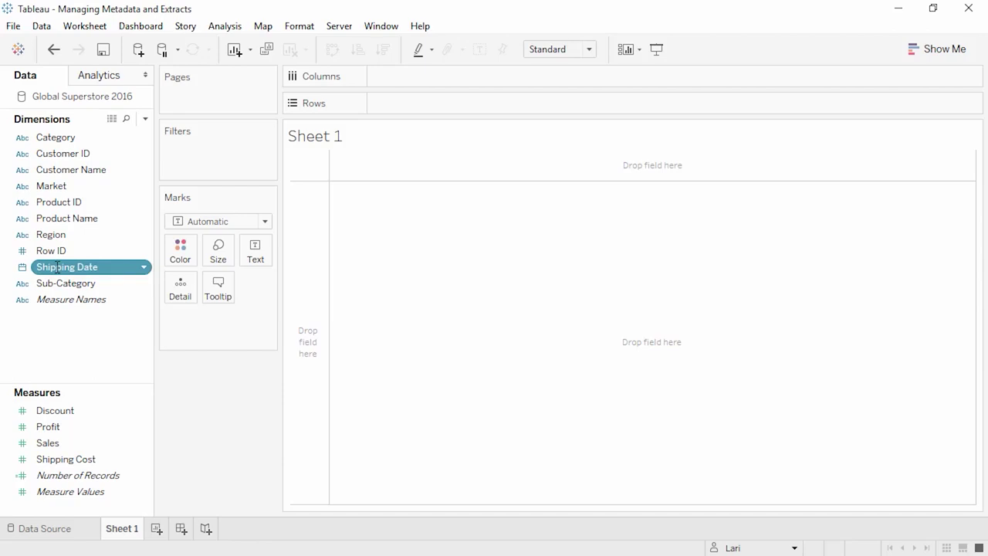
left_click(58, 285)
- Create a 'Products' hierarchy from Category and Sub-Category, then add Product Name to it
left_click_drag(58, 286, 63, 136)
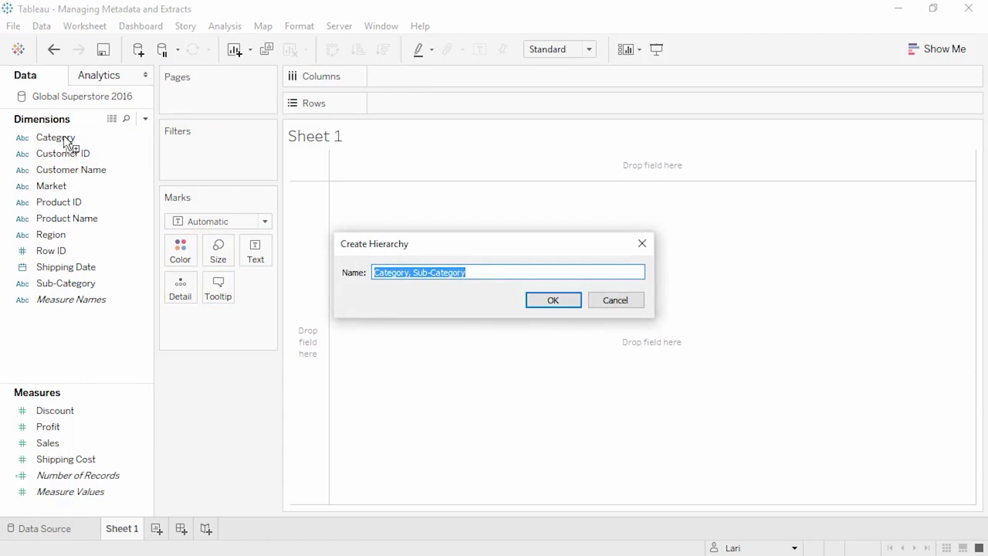
type("Products")
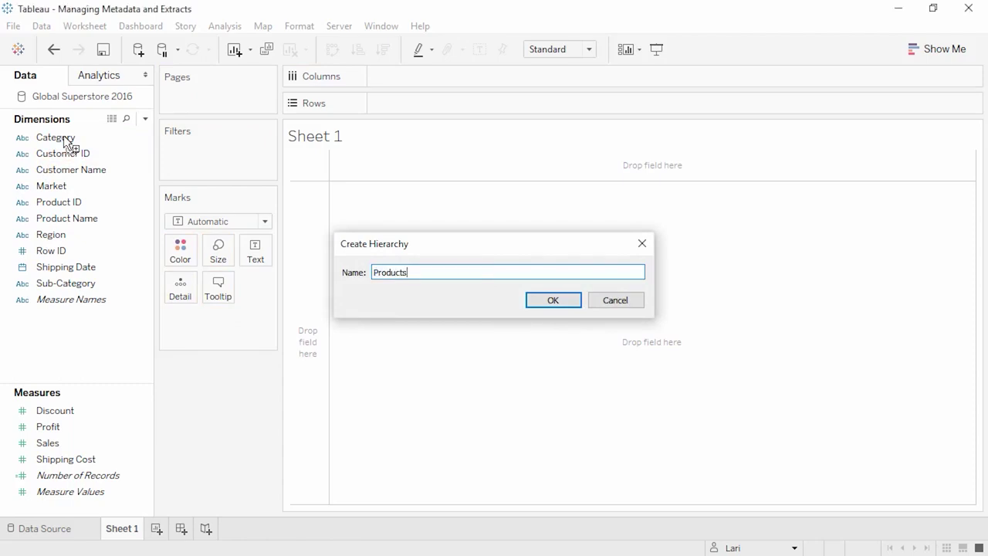
key("Return")
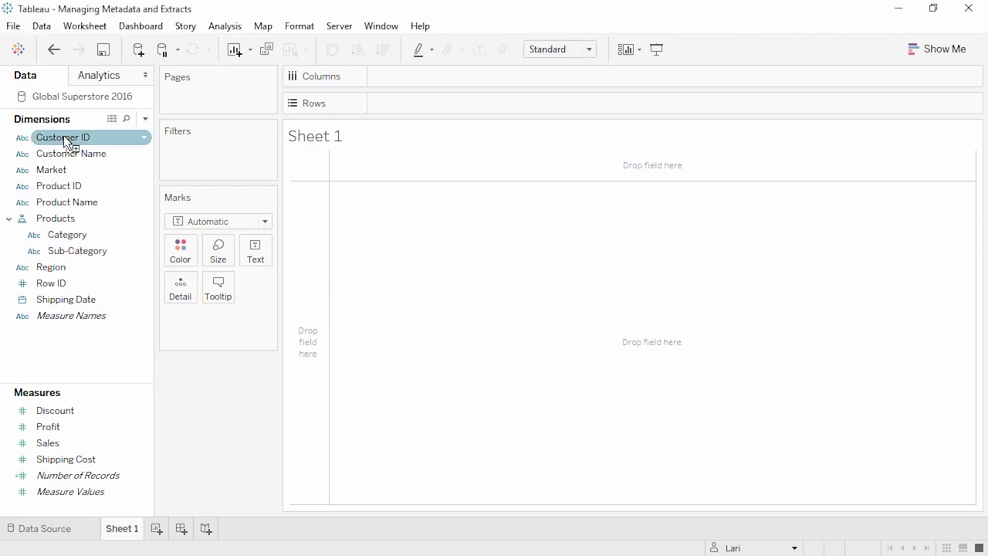
left_click_drag(67, 202, 66, 227)
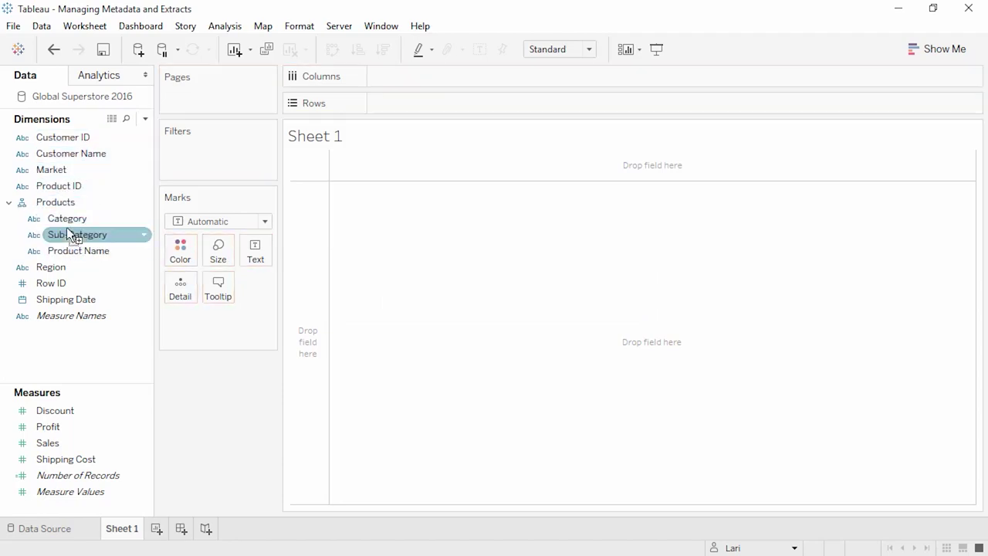
- Put Category on Rows and drill down to Sub-Category, backing out of Product Name
double_click(66, 218)
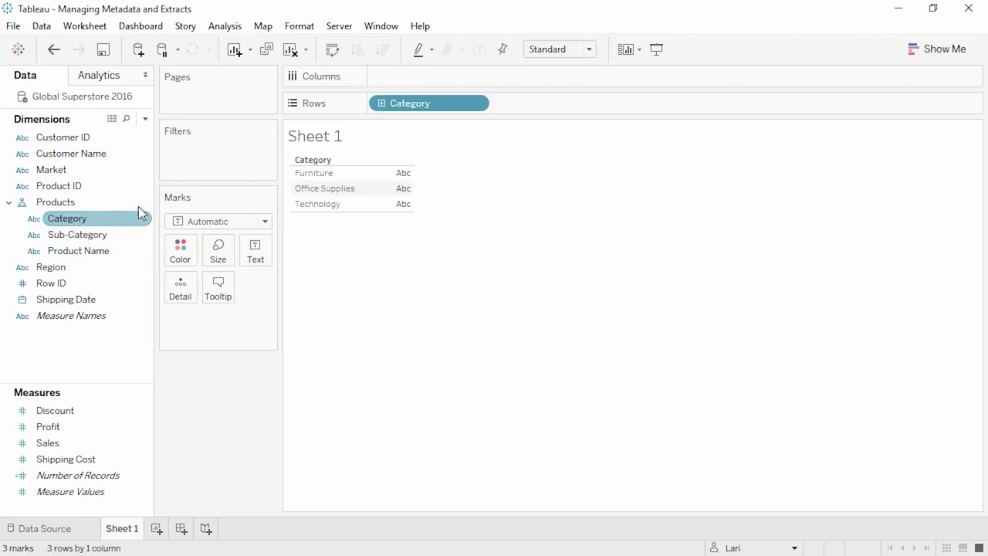
left_click(382, 103)
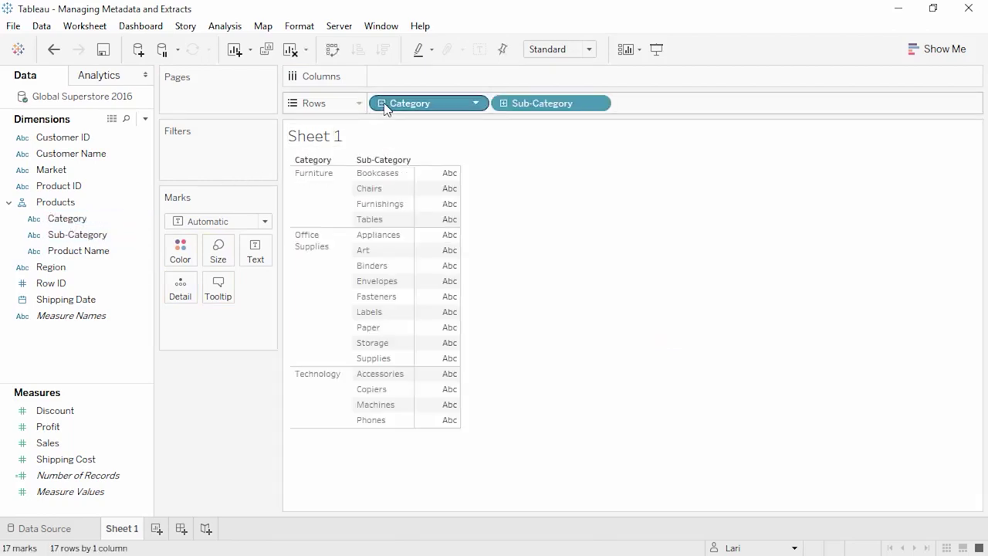
left_click(503, 103)
left_click(503, 103)
- Group the Data pane by folder and create a new folder named 'Customers'
right_click(109, 341)
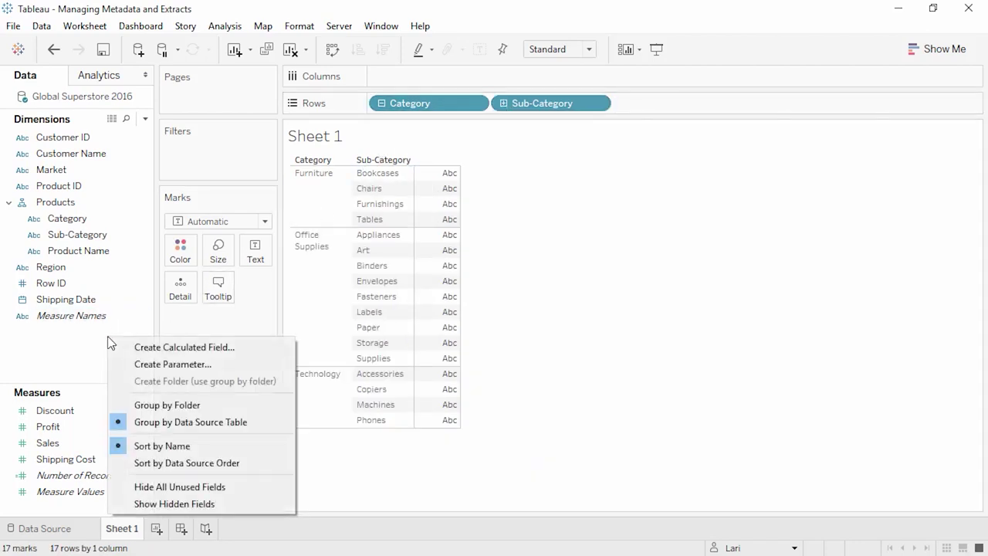
left_click(147, 405)
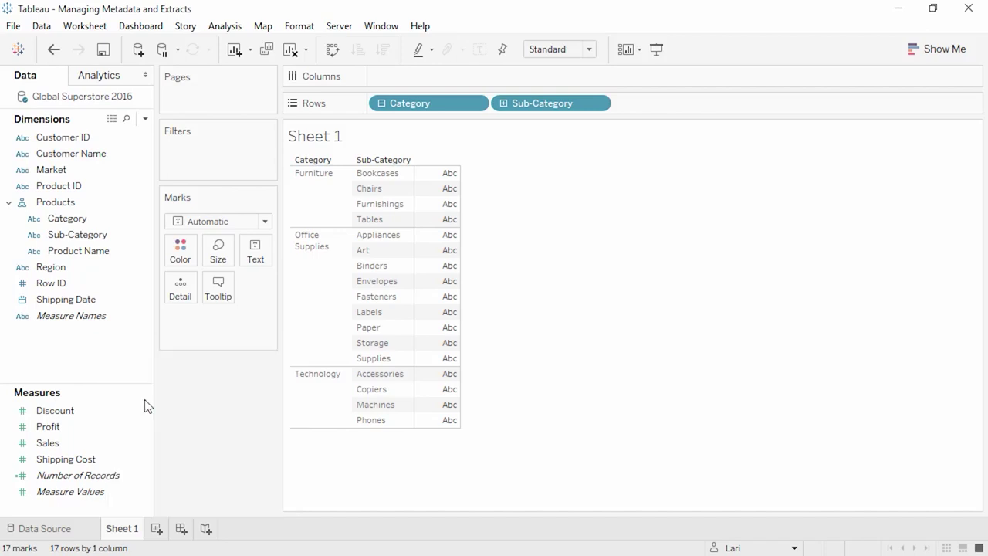
right_click(67, 342)
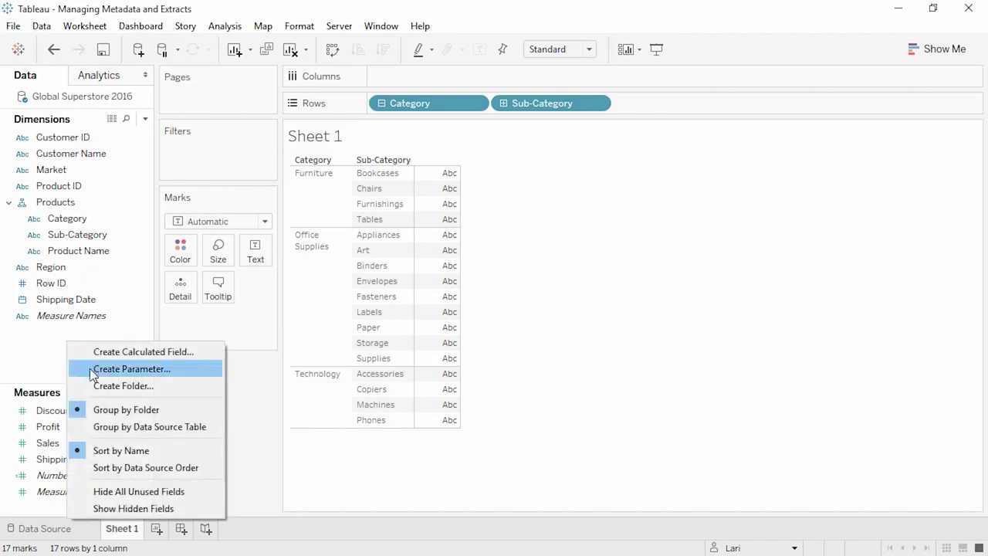
left_click(124, 385)
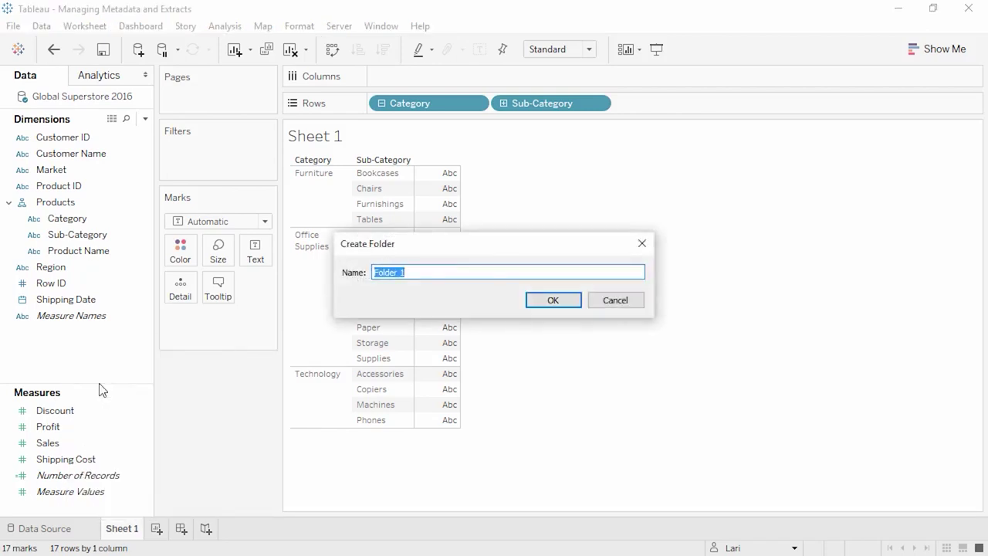
type("Customers")
left_click(550, 300)
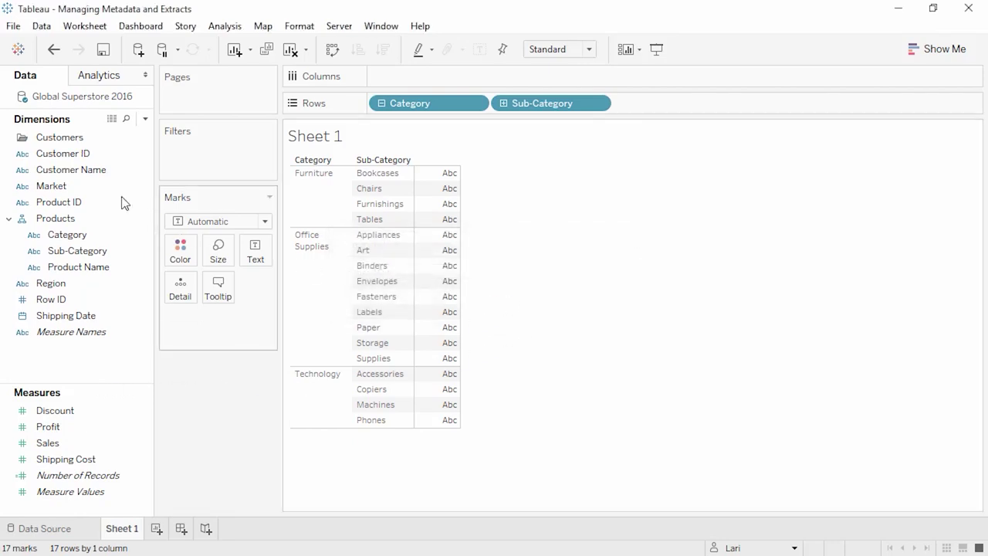
- Move Customer Name and Customer ID into the Customers folder, then collapse and re-expand folders
left_click(90, 169)
left_click_drag(88, 170, 89, 145)
left_click(75, 168)
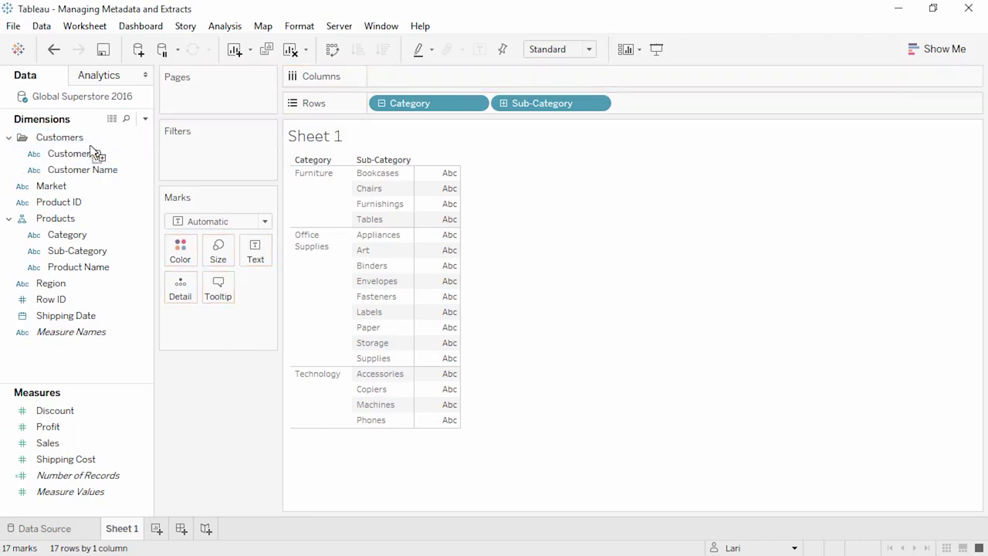
left_click(8, 137)
left_click(9, 187)
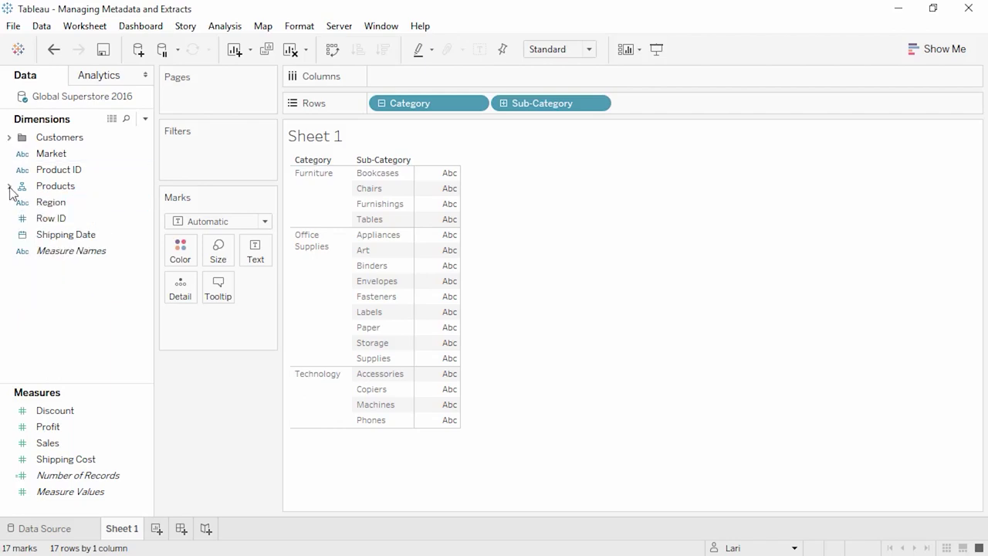
left_click(9, 187)
left_click(9, 137)
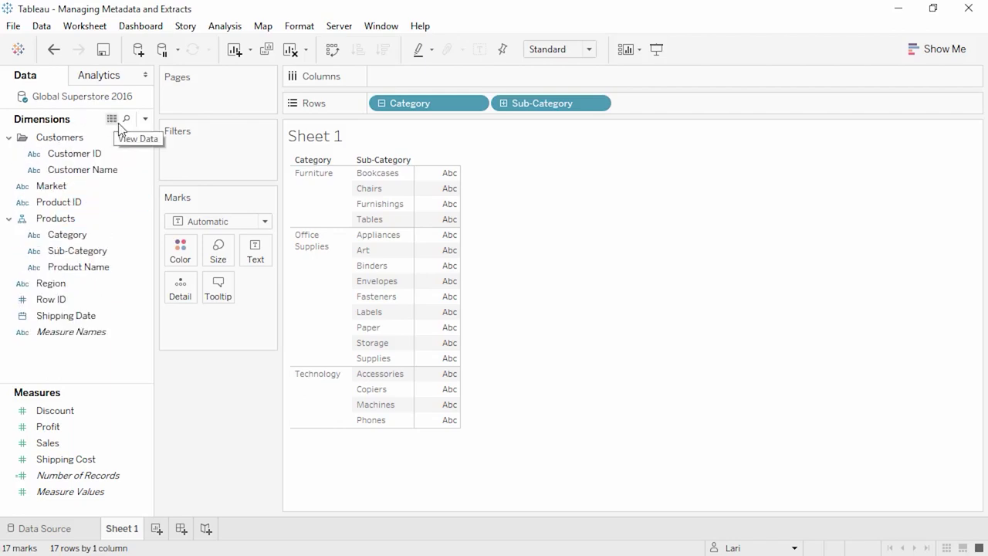
- Try a Find Field search for 's', clear it, and set Row ID's data type to String
left_click(126, 119)
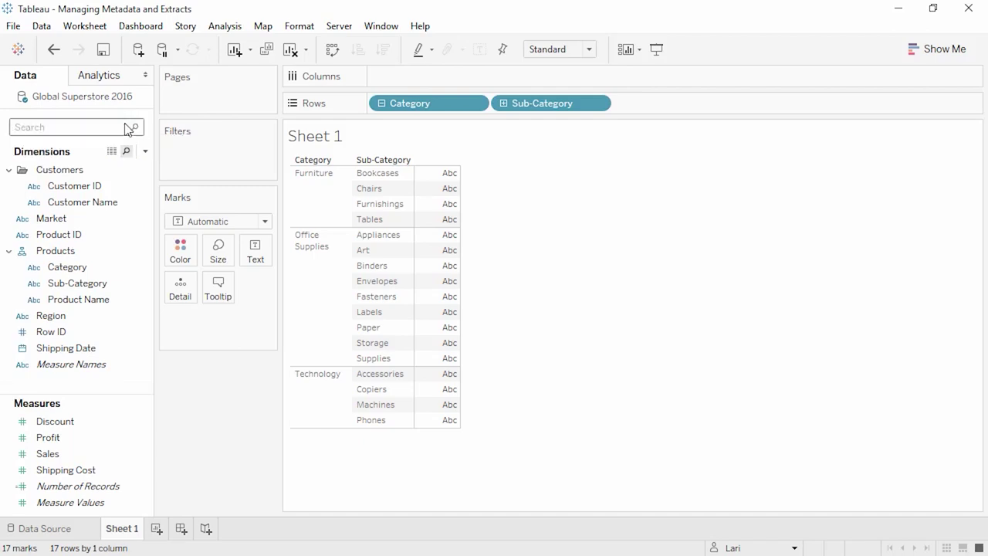
type("s")
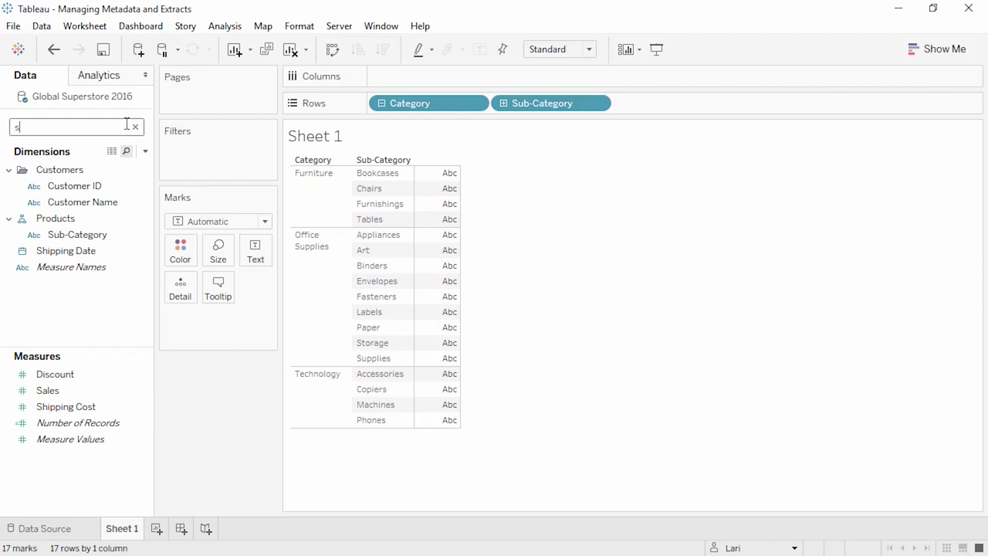
left_click(133, 128)
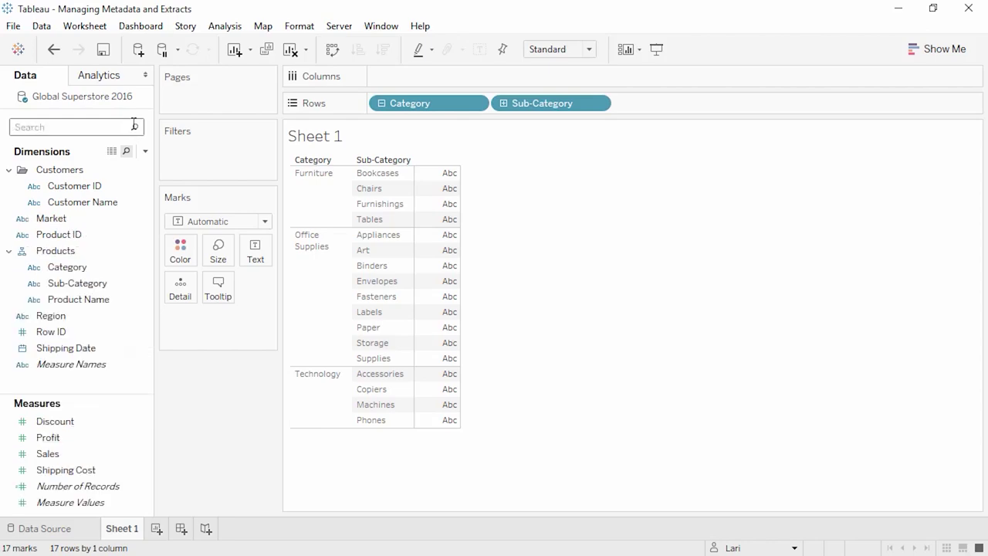
left_click(23, 332)
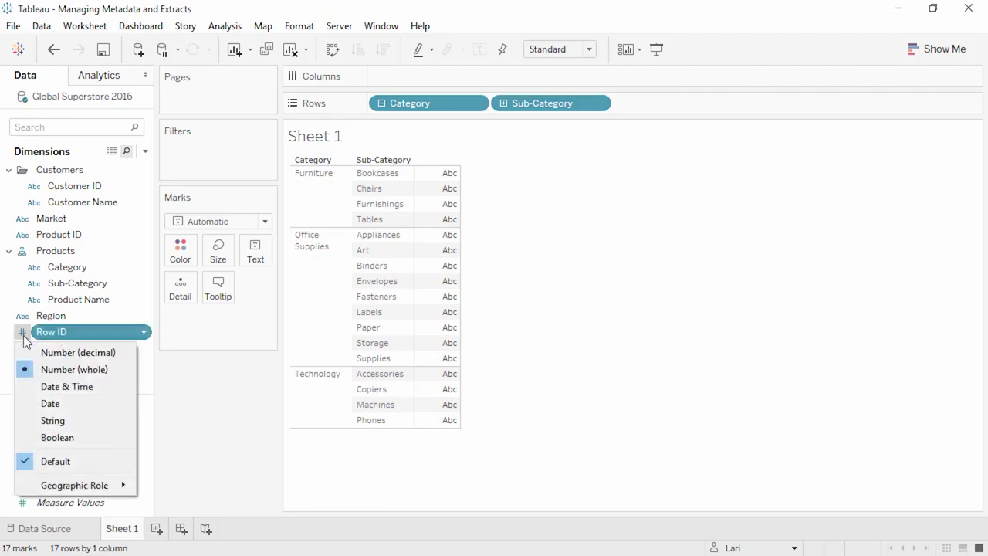
left_click(30, 421)
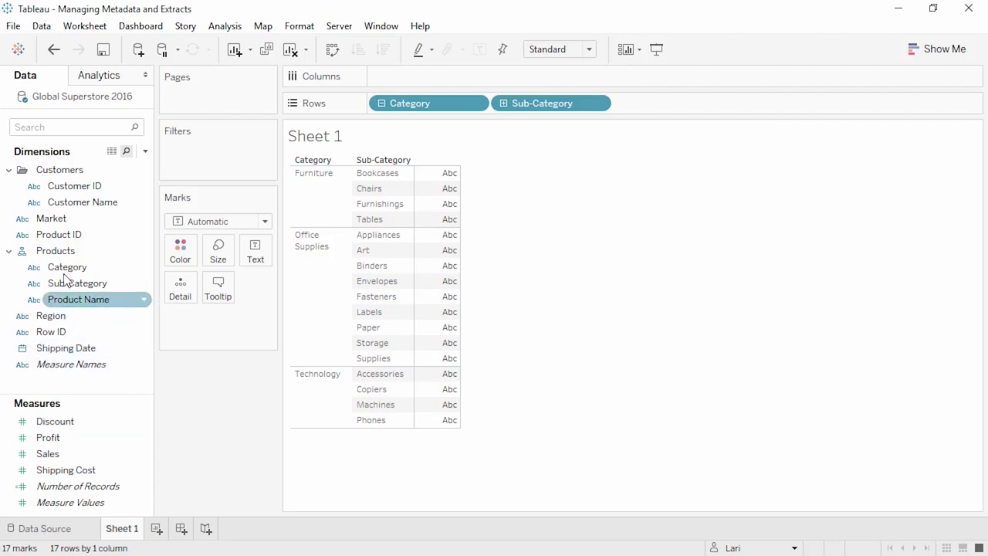
- Colour the marks by Market and assign the Green-Orange-Teal palette to its members
left_click_drag(61, 220, 183, 243)
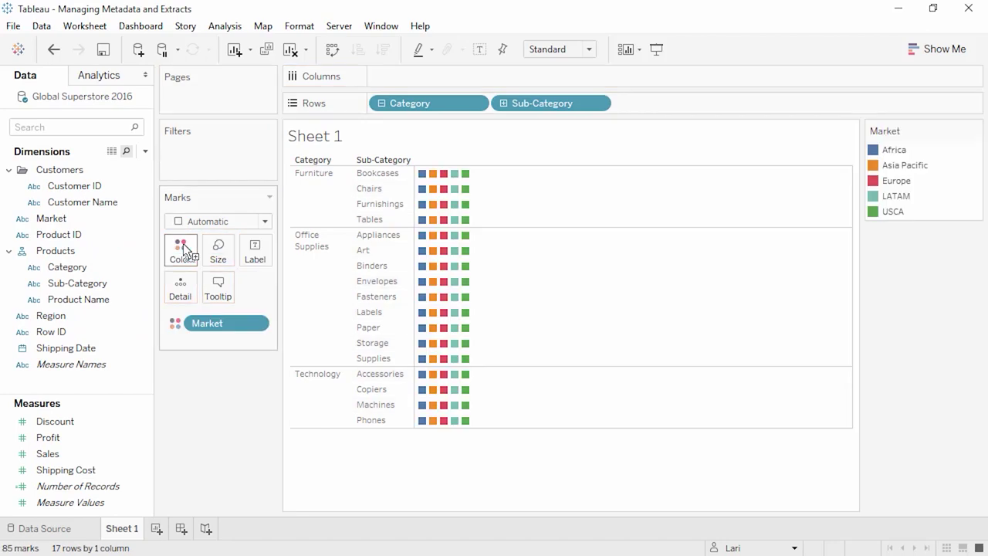
left_click(183, 247)
left_click(217, 300)
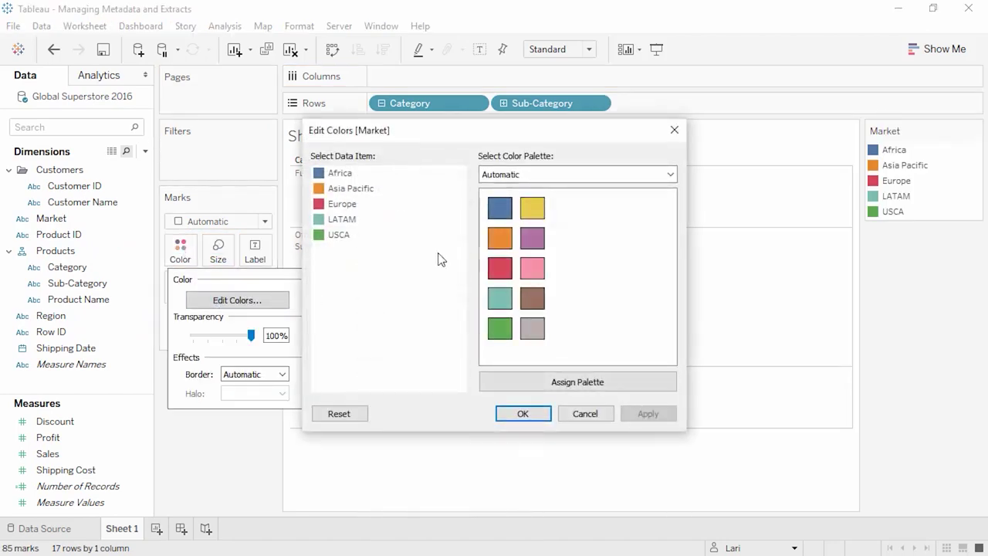
left_click(558, 177)
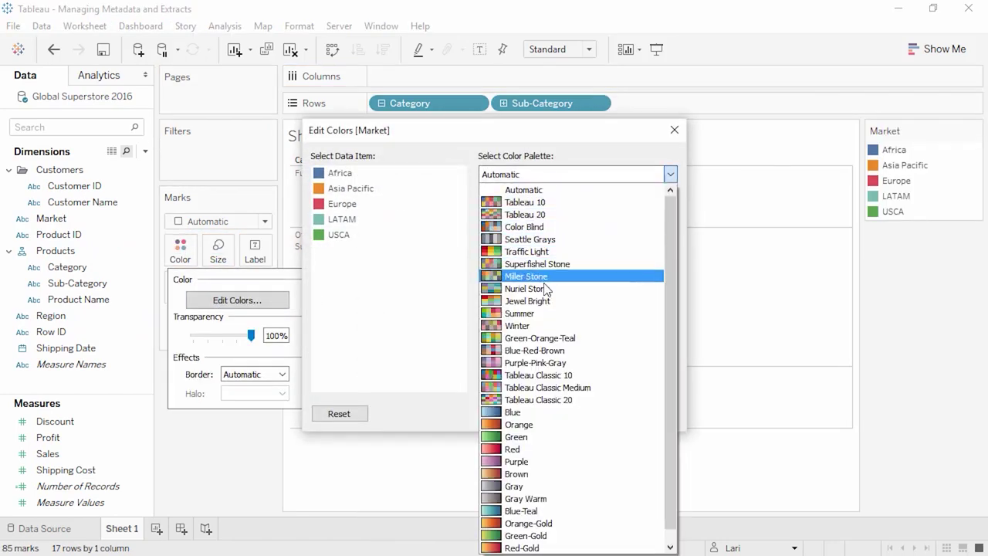
left_click(542, 338)
left_click(540, 382)
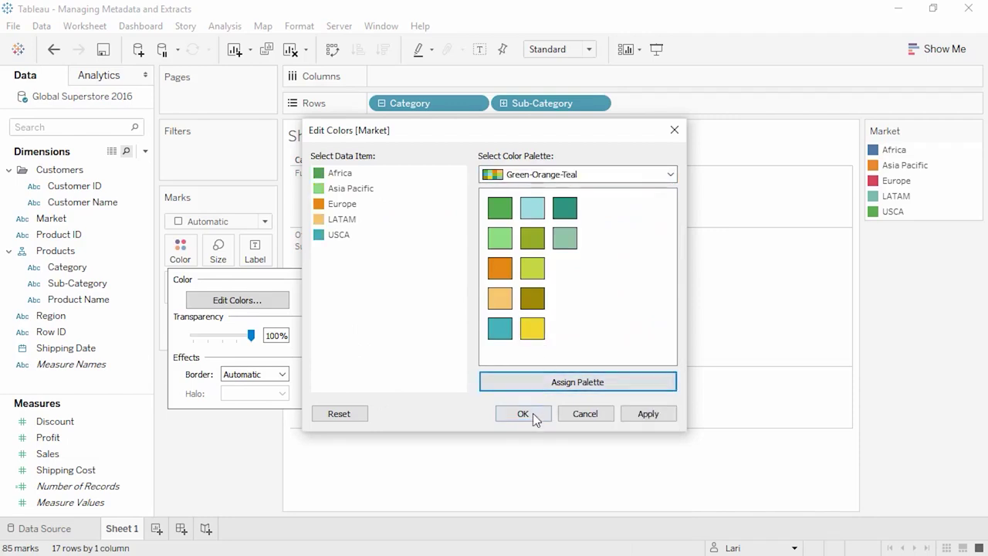
left_click(523, 413)
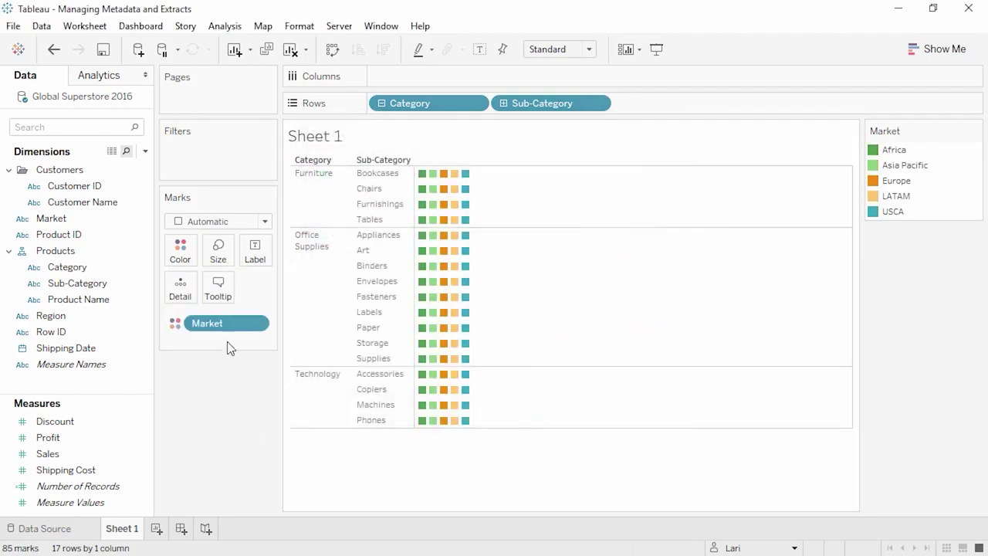
- Take Market off the Color card and put it back on
left_click_drag(227, 327, 205, 389)
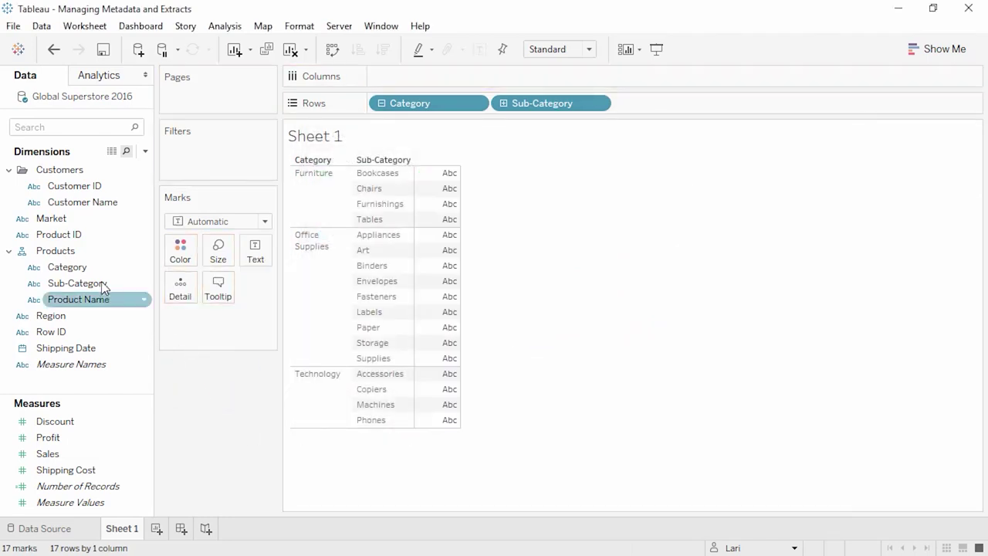
left_click_drag(54, 219, 193, 259)
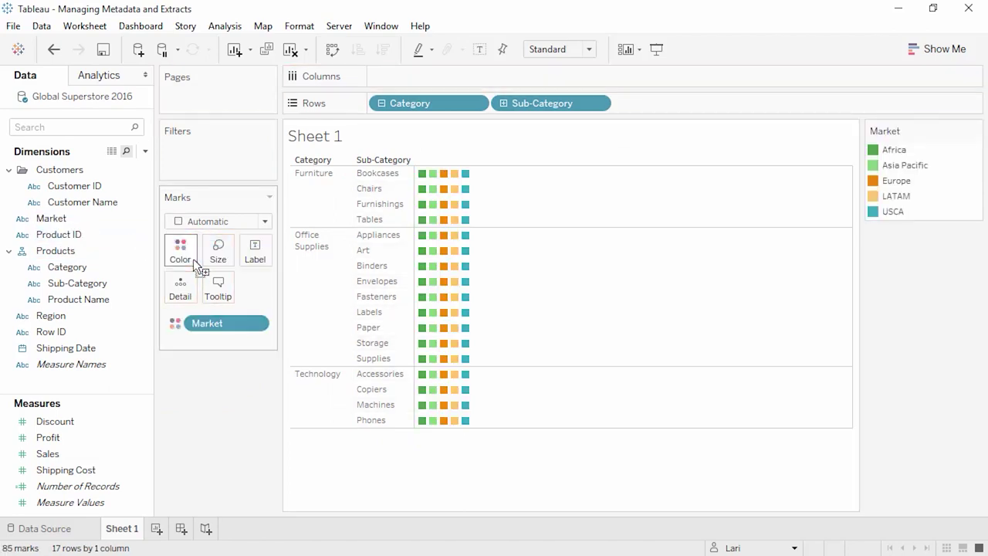
left_click_drag(85, 423, 86, 428)
- Check the Discount field's menu without changes, and remove Market from the colour encoding
right_click(86, 429)
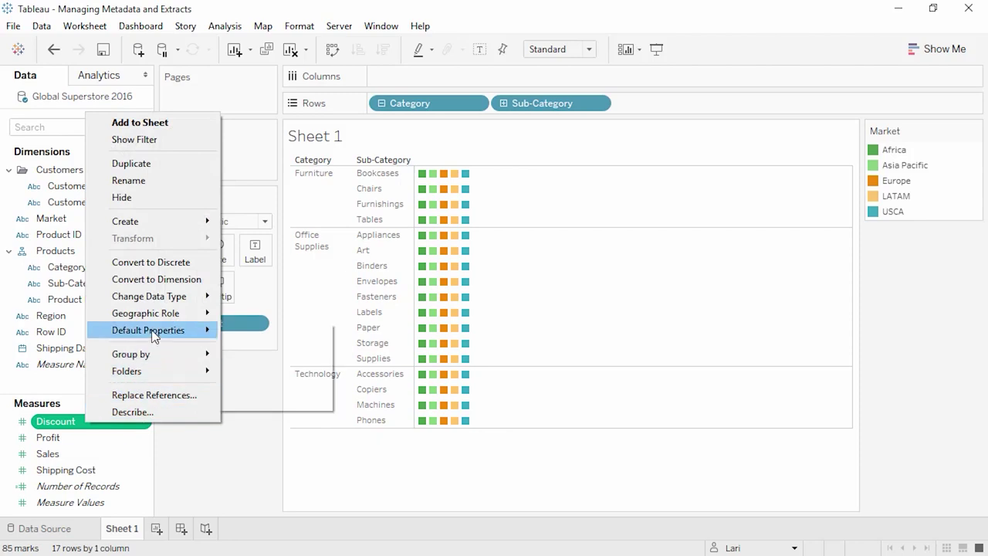
mouse_move(152, 336)
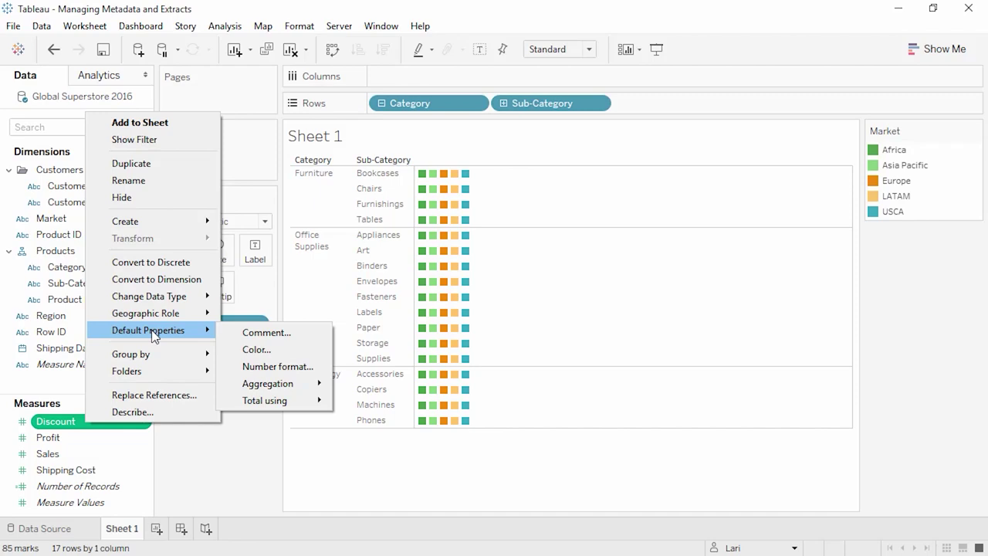
left_click(172, 441)
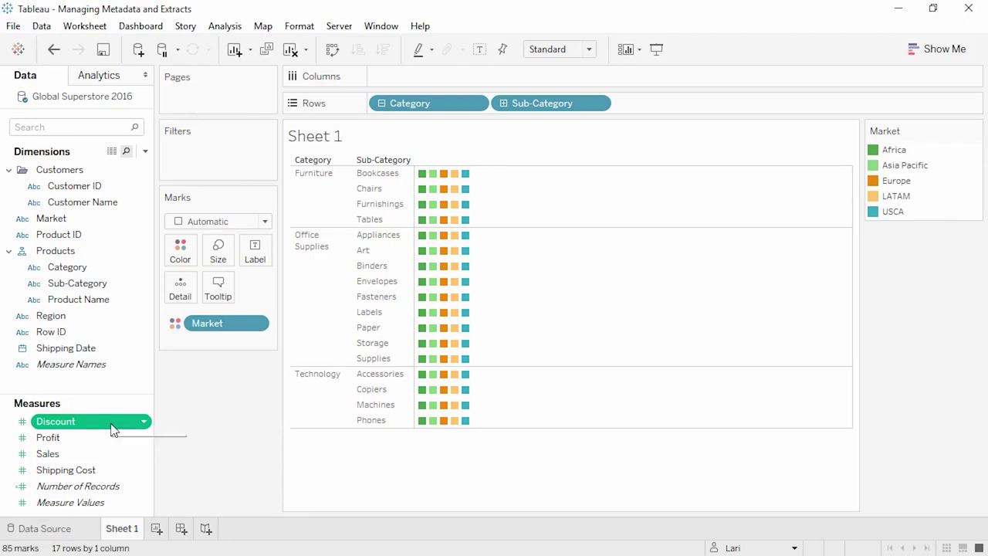
mouse_move(112, 427)
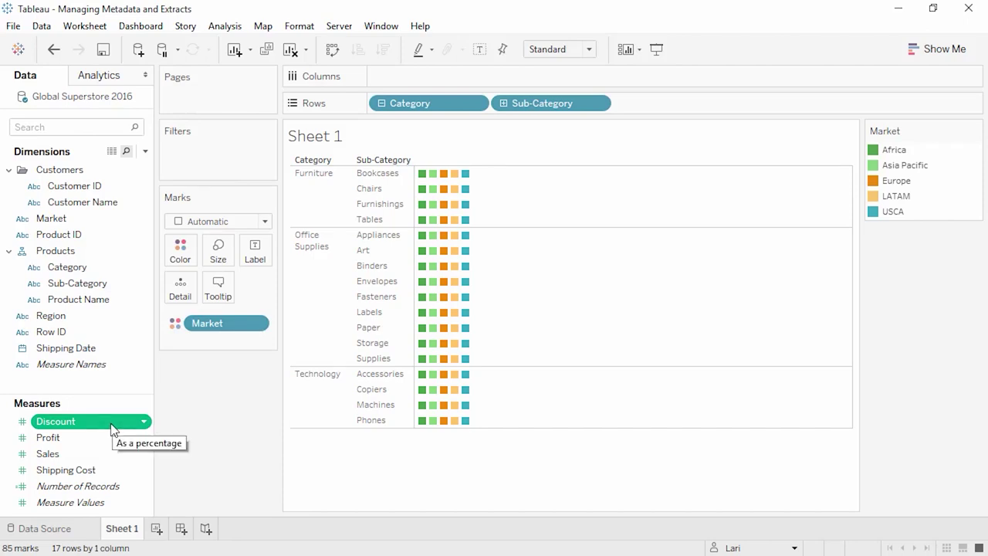
left_click_drag(207, 324, 135, 405)
- Plot AVG(Discount) as horizontal bars, toggling the mark labels on and off
left_click_drag(68, 422, 404, 83)
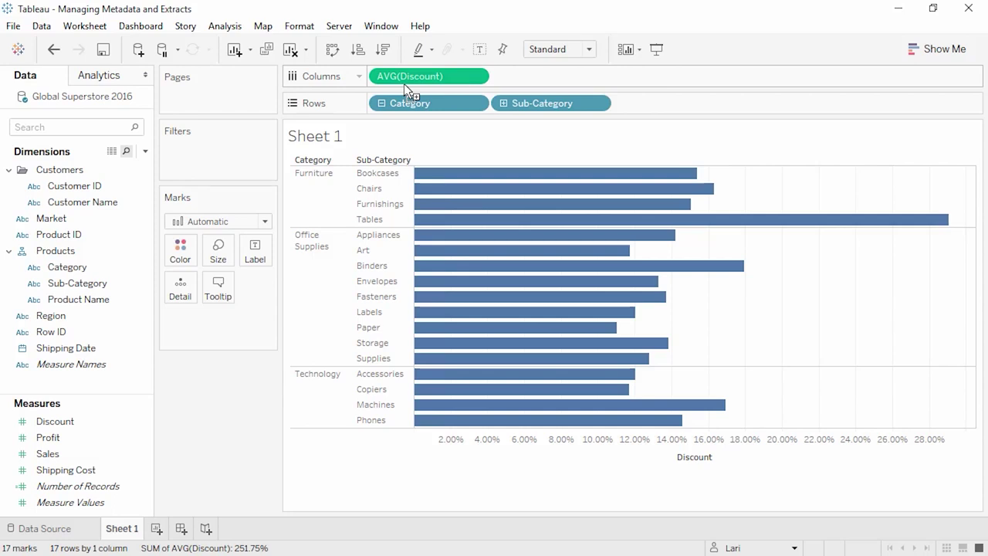
left_click(478, 50)
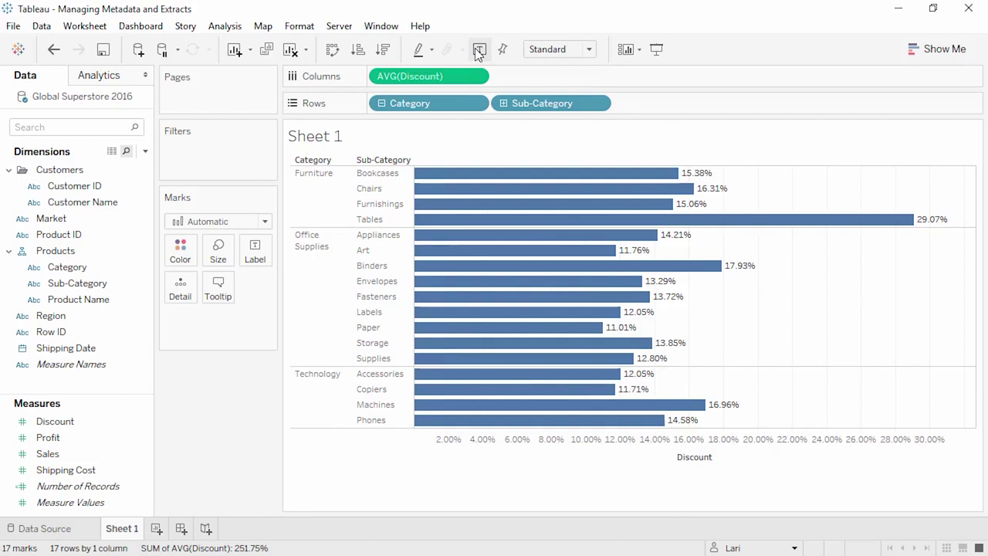
left_click(479, 49)
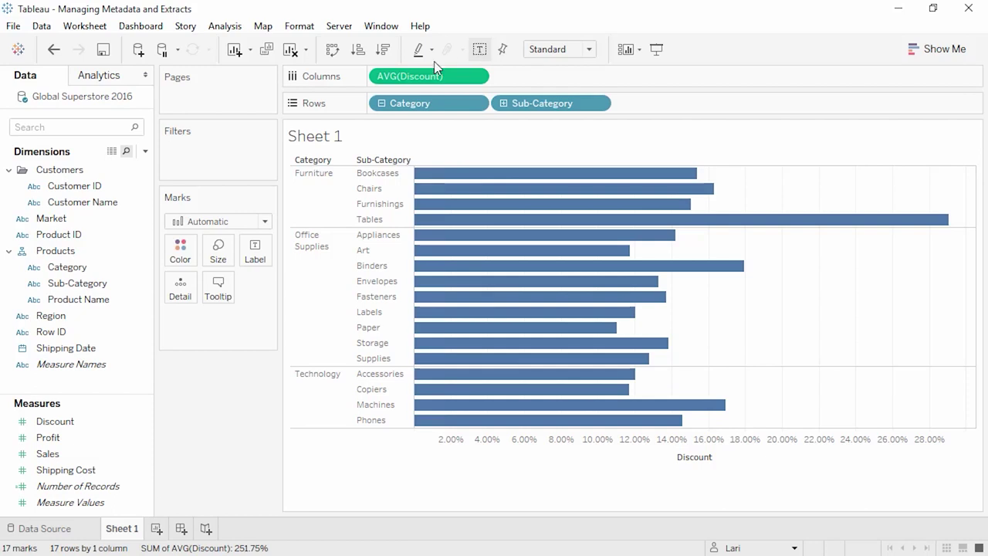
- Remove the Products hierarchy, leaving its fields as separate dimensions
right_click(90, 254)
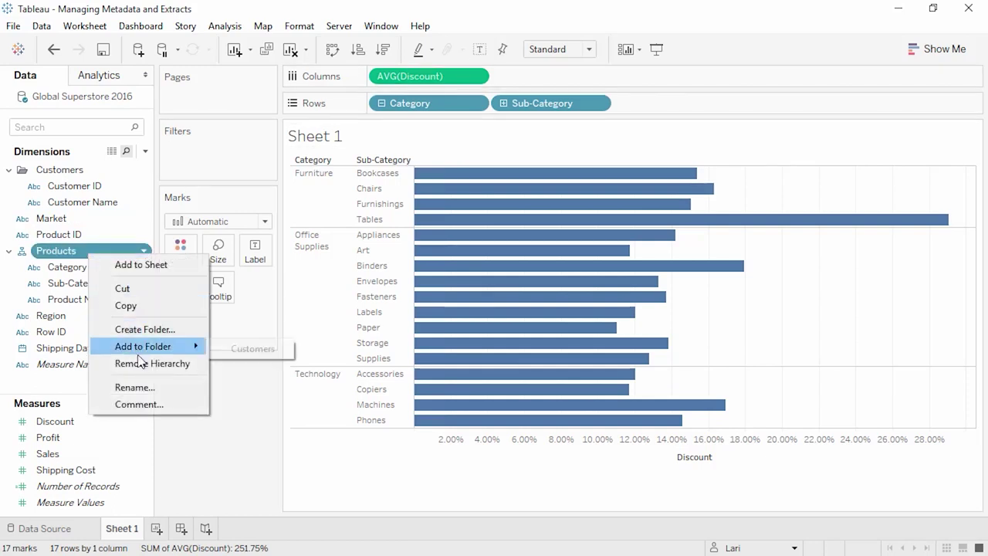
left_click(140, 364)
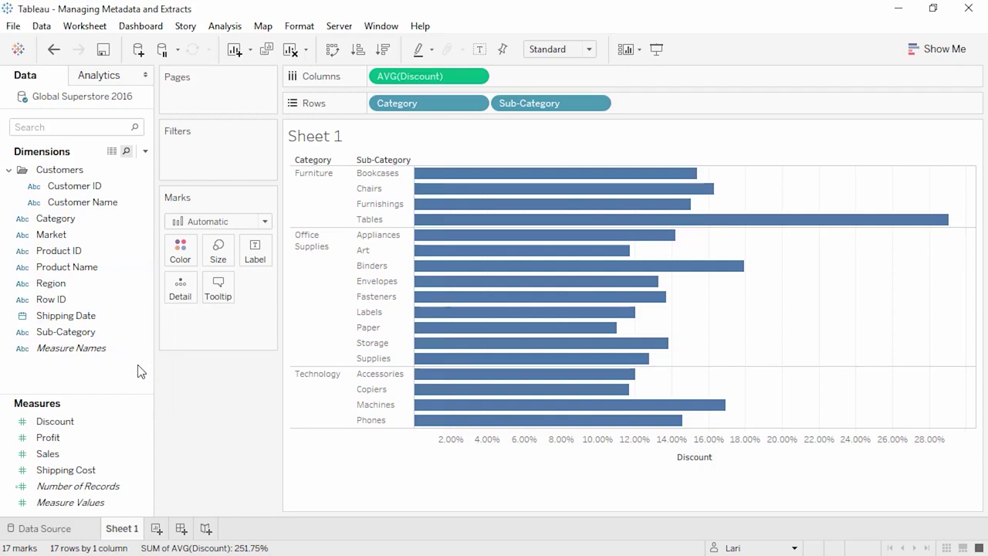
right_click(82, 373)
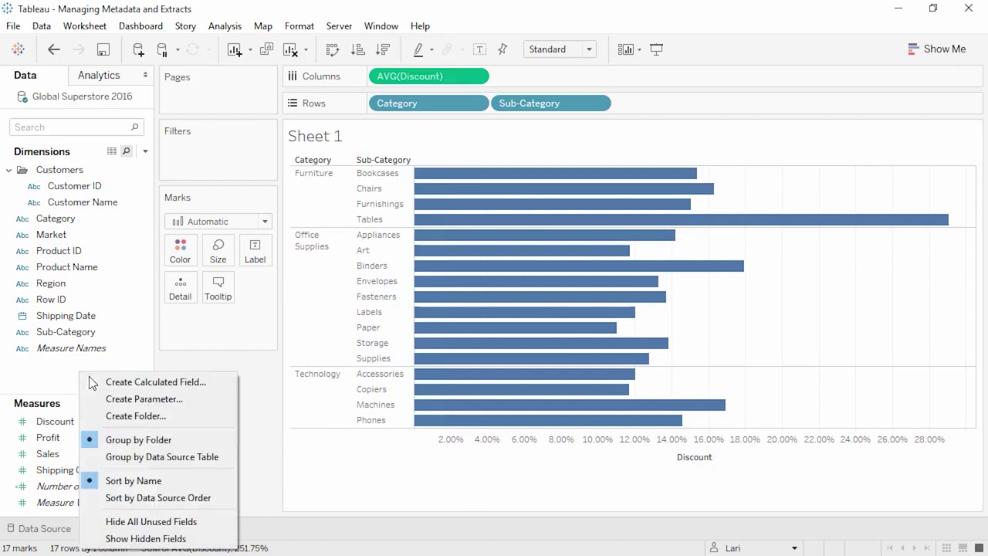
left_click(102, 384)
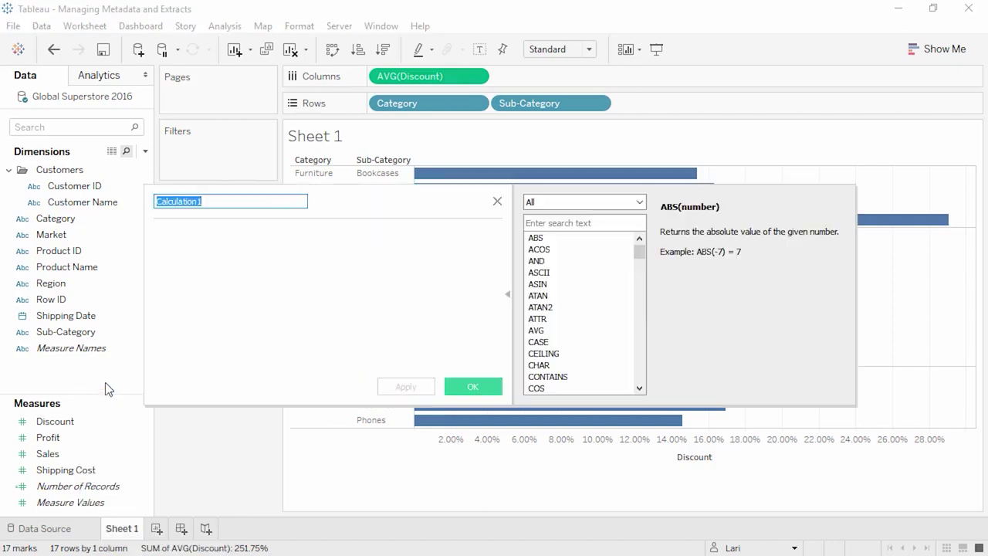
- Create the 'Shipped X days ago' calculated field from the pasted DATEDIFF formula, then view the Data Source page
left_click(185, 324)
type("DATEDIFF(\"day\", [Shipping Date], TODAY())")
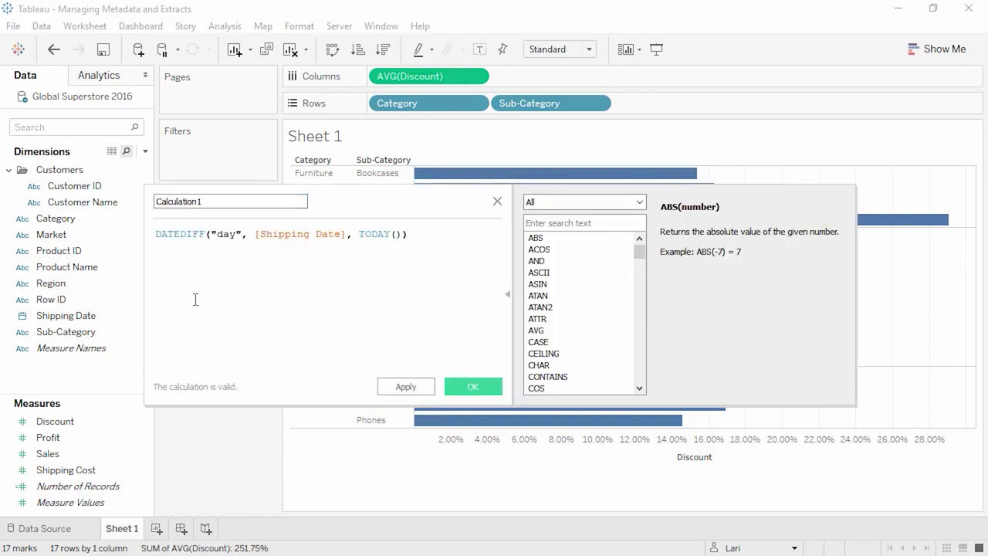
left_click(210, 202)
left_click_drag(207, 202, 154, 202)
type("Shipped X days ago")
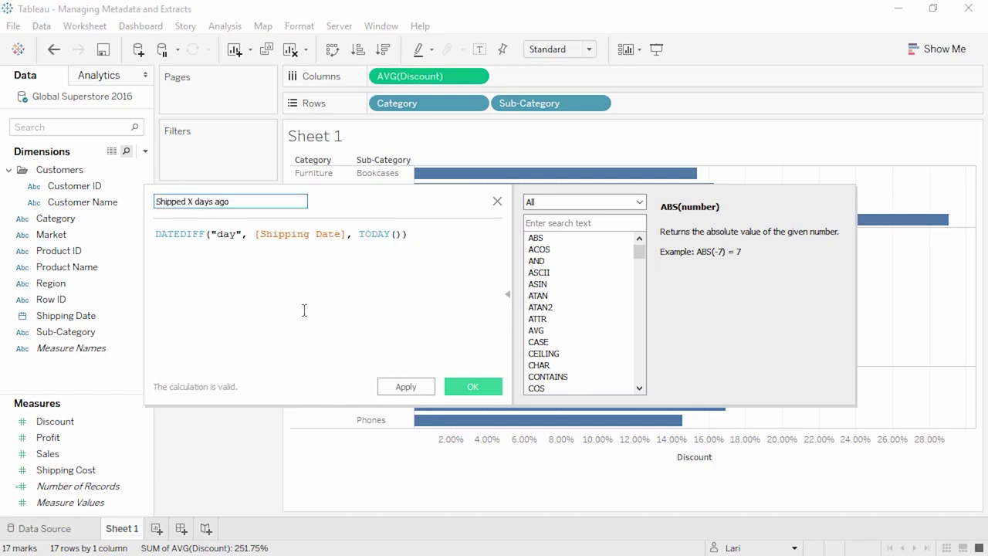
left_click(470, 386)
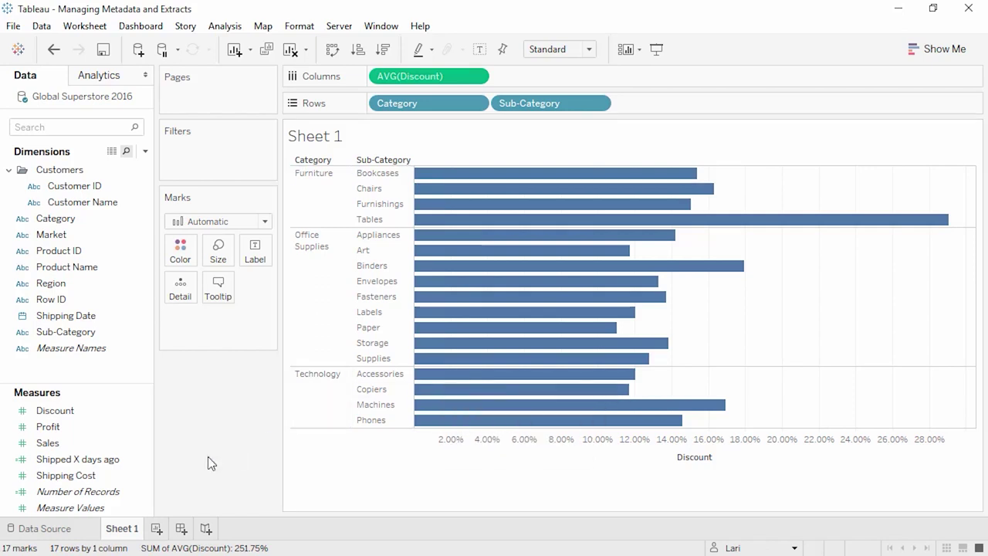
left_click(90, 529)
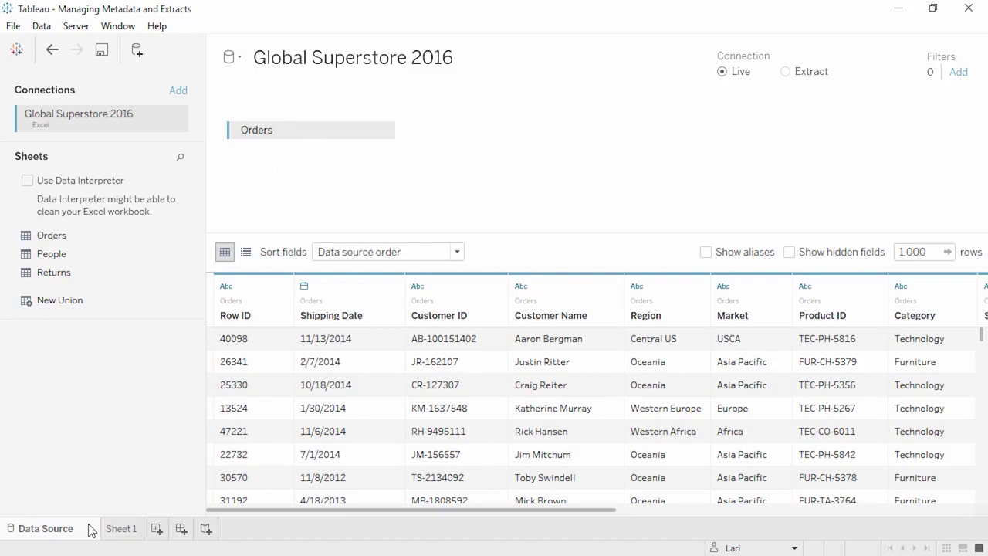
- Return to the Sheet 1 bar chart and bring up the Global Superstore 2016 data source menu
left_click(113, 530)
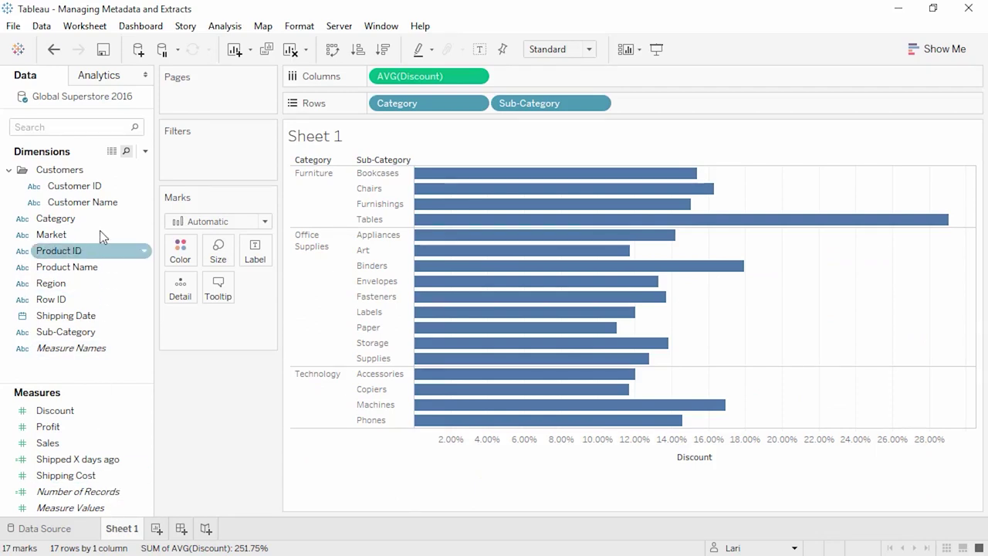
right_click(109, 100)
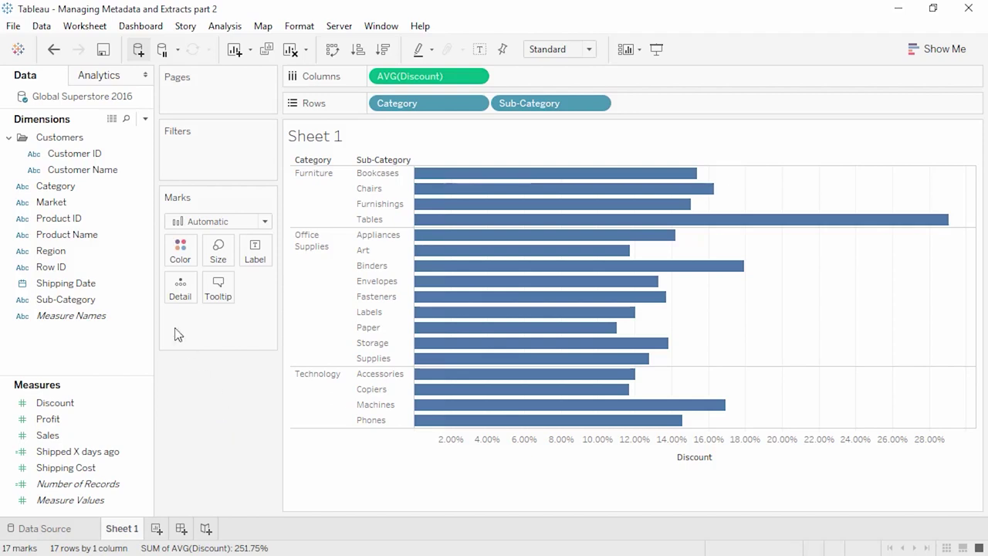
- Extract the Global Superstore 2016 data source with all rows included
right_click(87, 100)
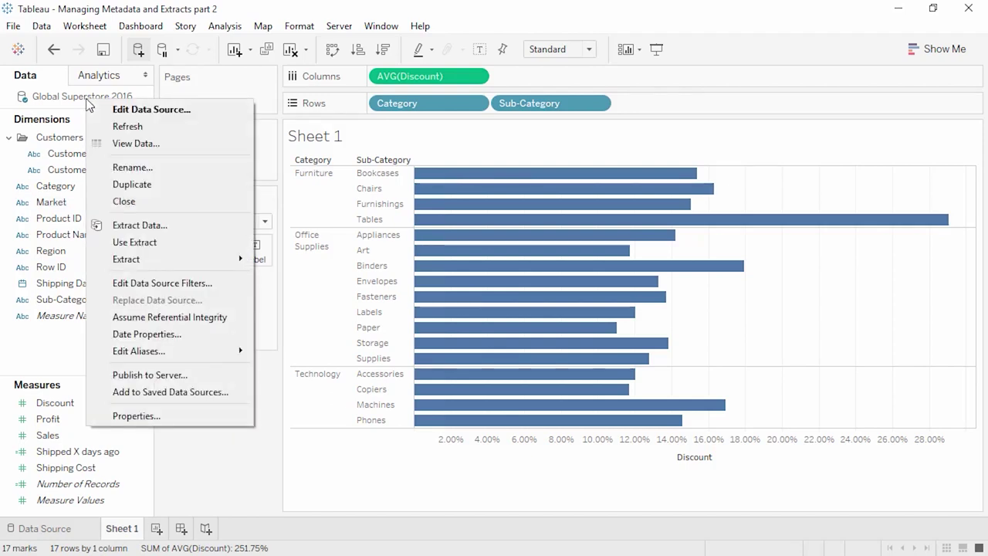
left_click(157, 226)
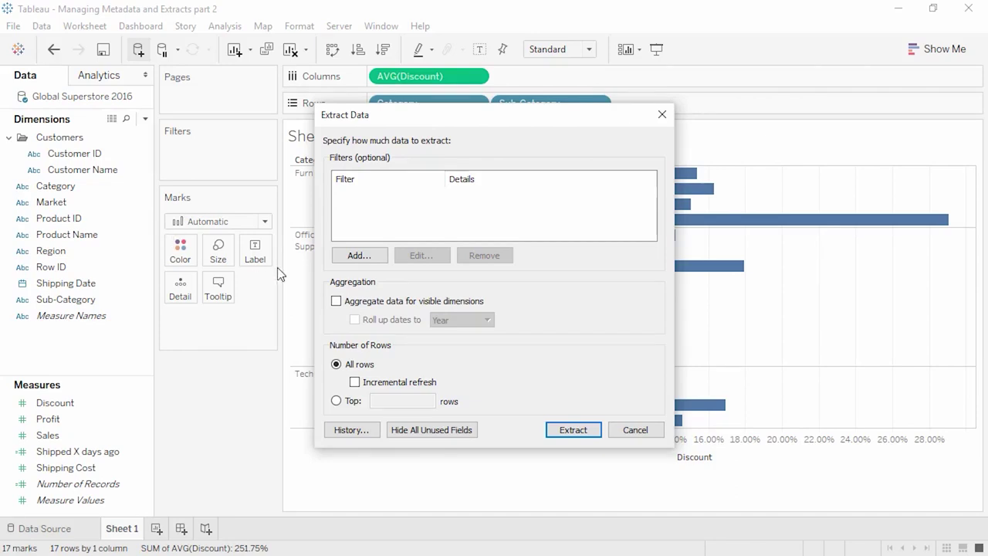
left_click(573, 430)
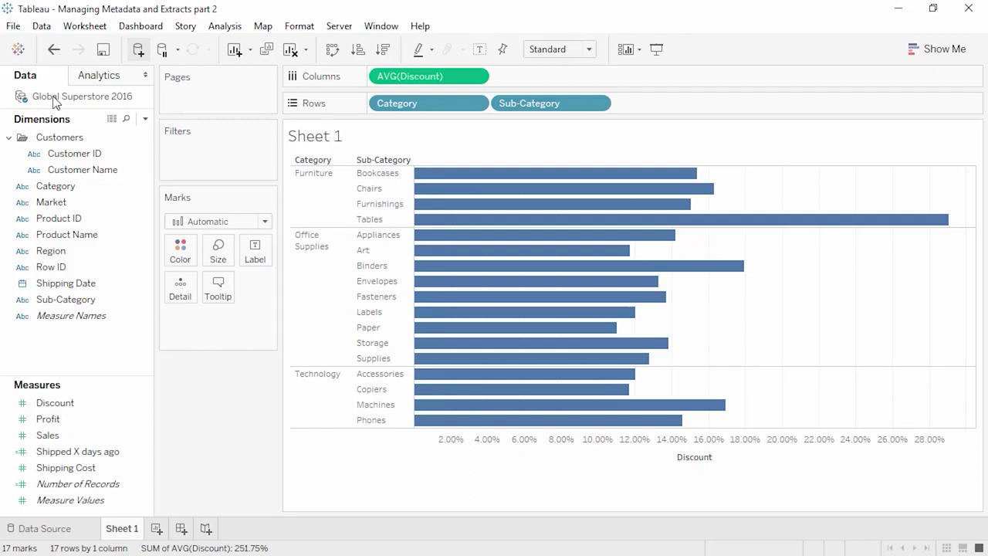
- Switch Global Superstore 2016 to a live connection, then back to using the extract
right_click(56, 103)
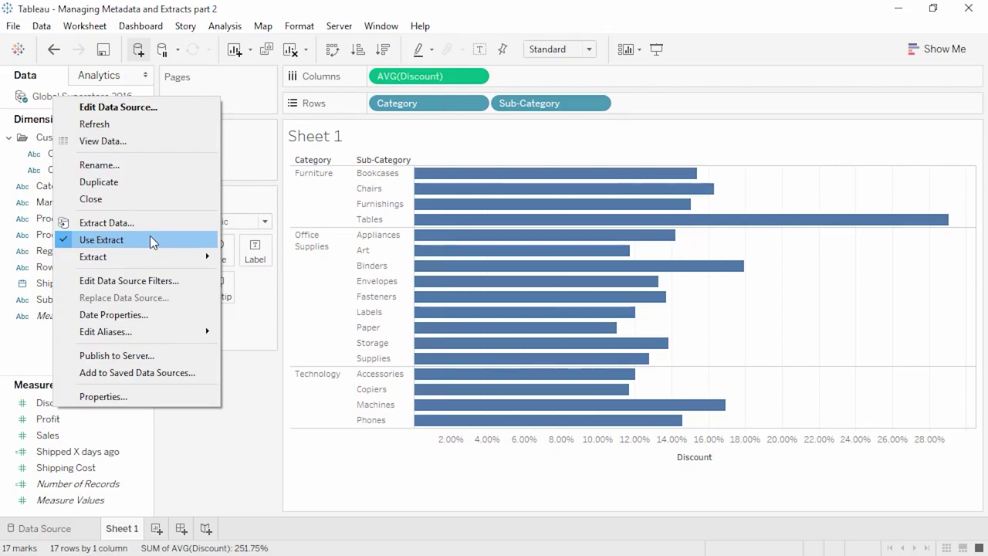
left_click(150, 240)
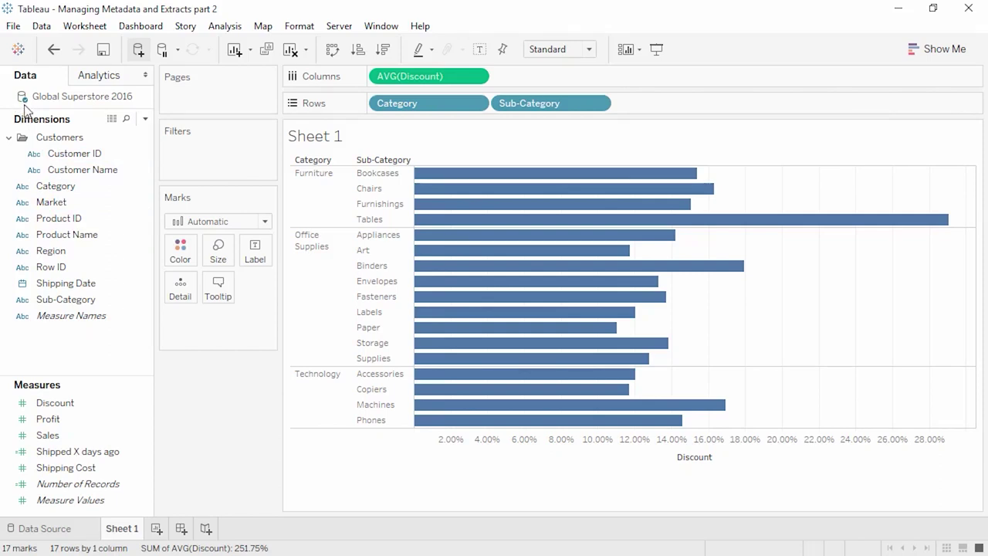
right_click(41, 98)
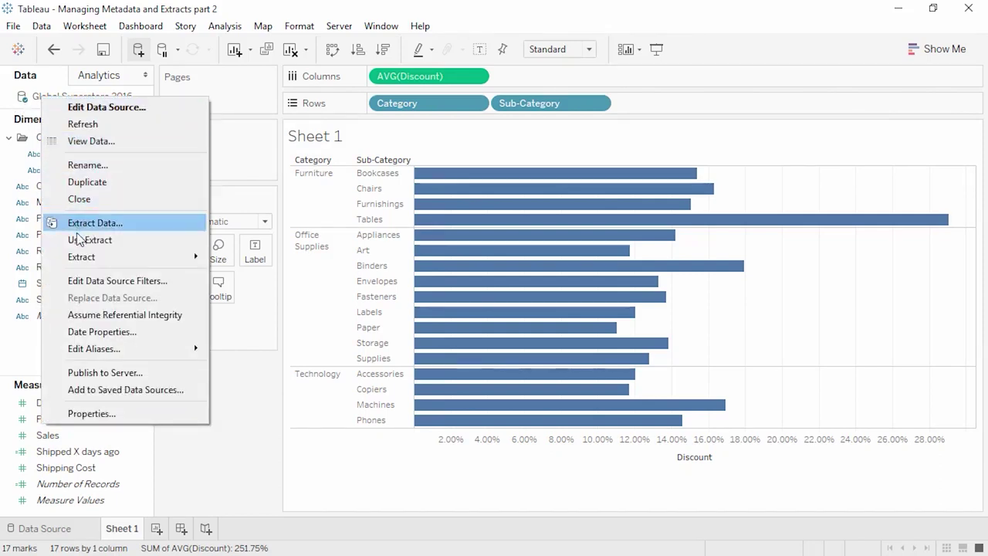
left_click(82, 241)
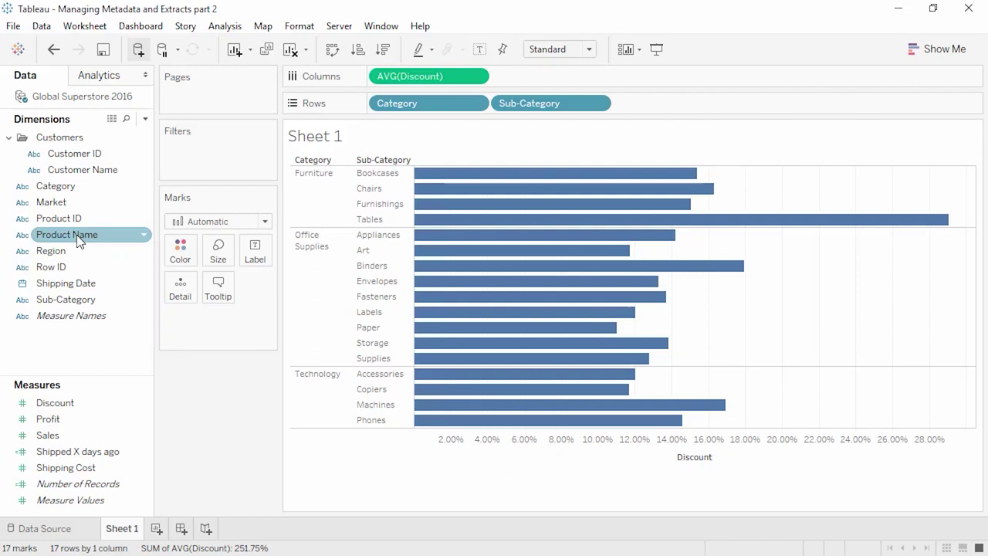
- Refresh the Global Superstore 2016 extract and bring up the Connect pane for a new data source
right_click(74, 103)
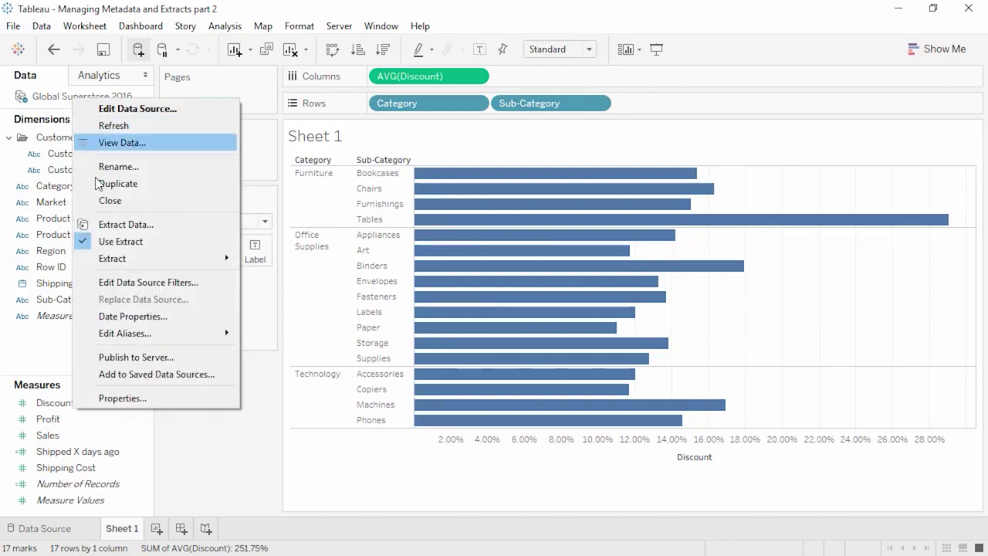
mouse_move(120, 260)
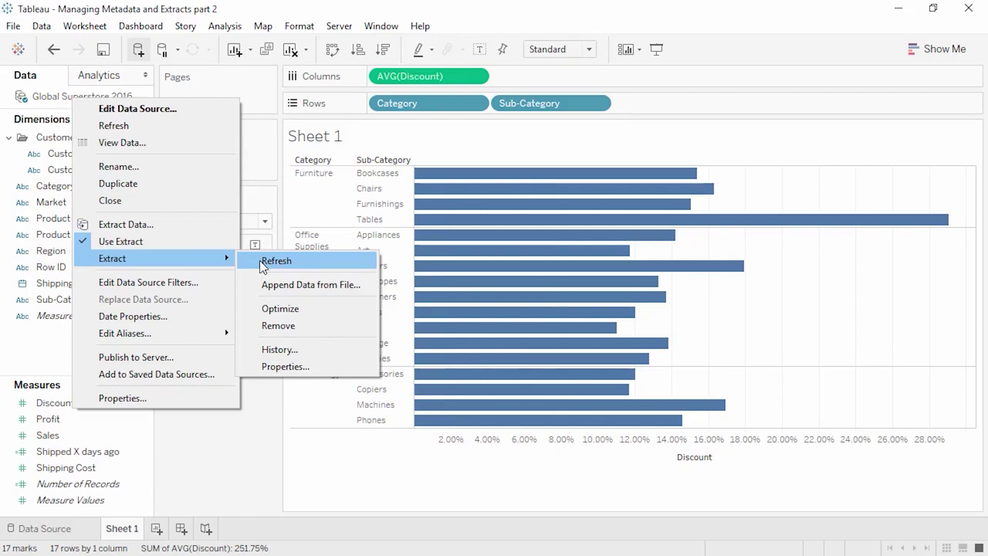
left_click(249, 437)
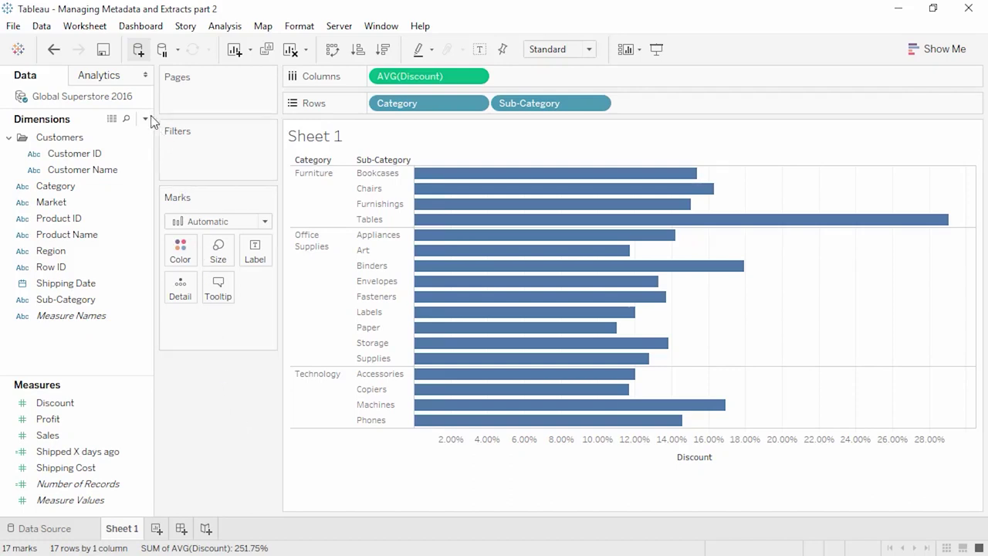
left_click(140, 52)
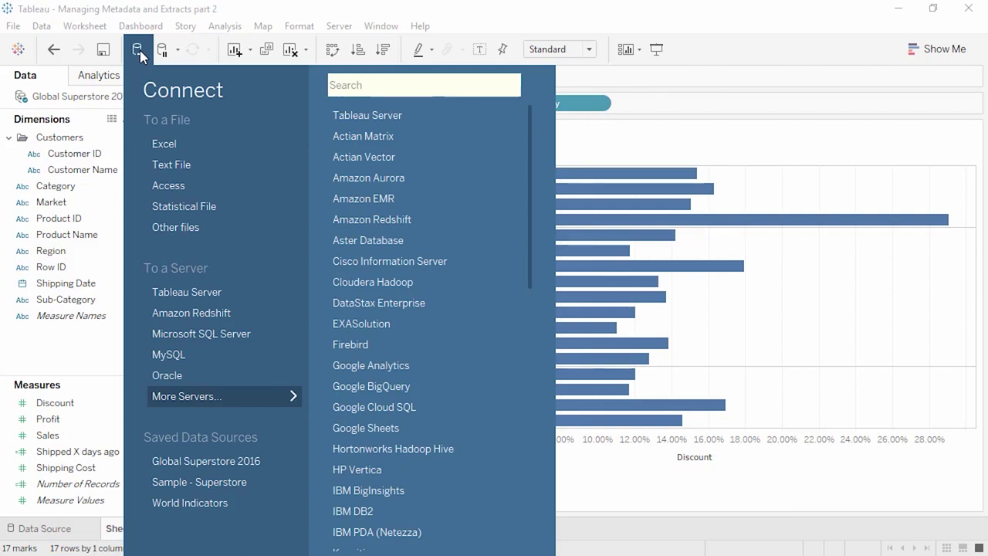
- Connect the GS2016 - disc.xlsx Excel workbook as a new data source with the Extract option
left_click(156, 142)
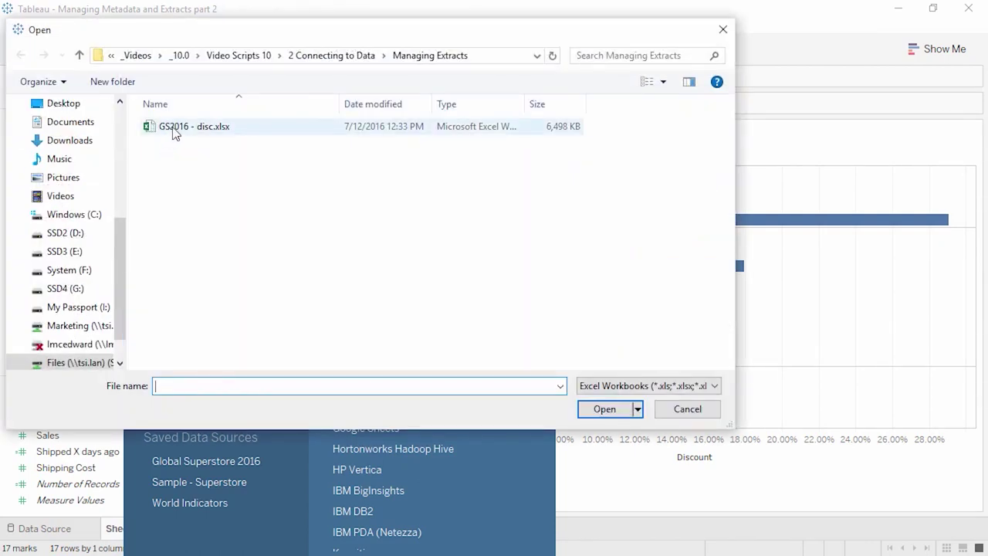
left_click(174, 131)
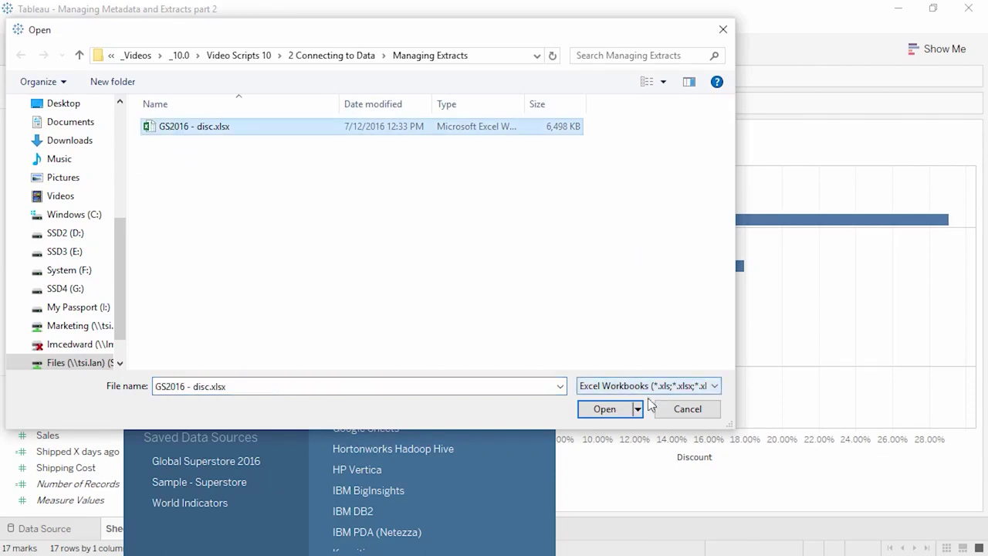
left_click(625, 409)
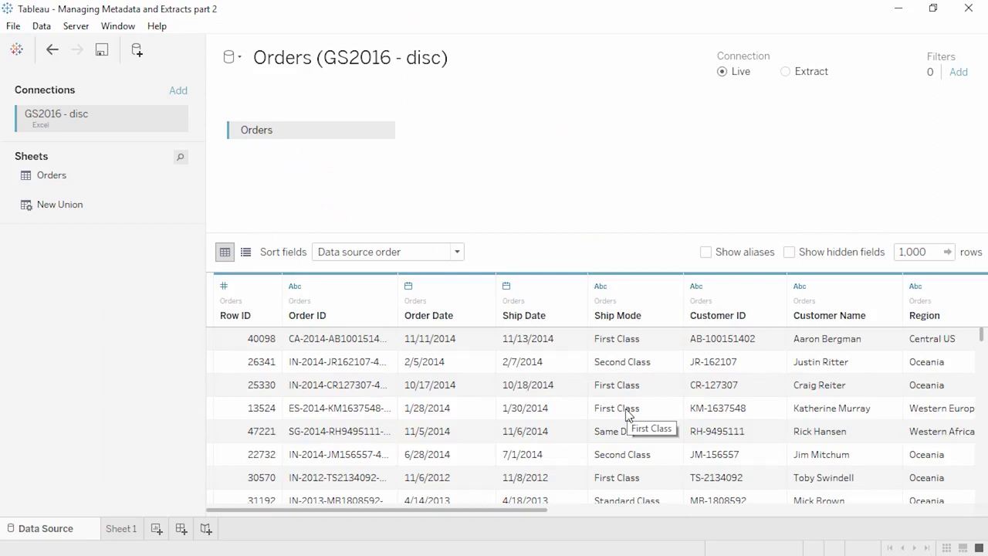
left_click(785, 71)
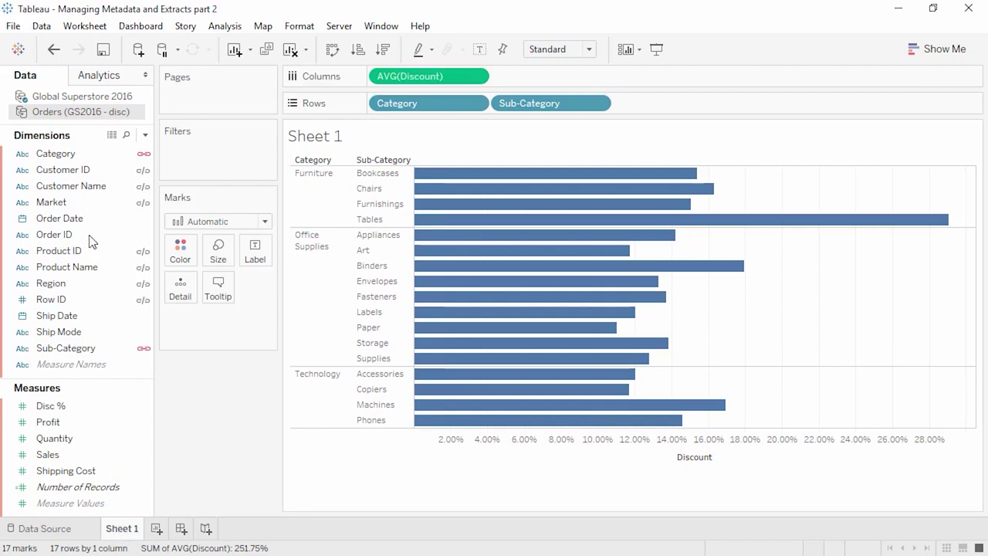
- Replace Global Superstore 2016 with Orders (GS2016 - disc) as Sheet 1's data source
left_click(74, 99)
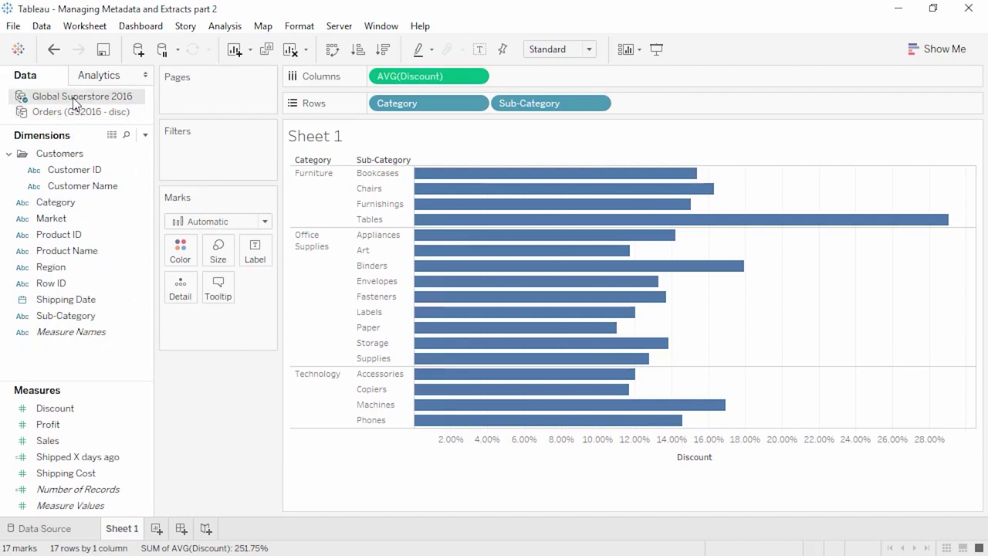
left_click(75, 112)
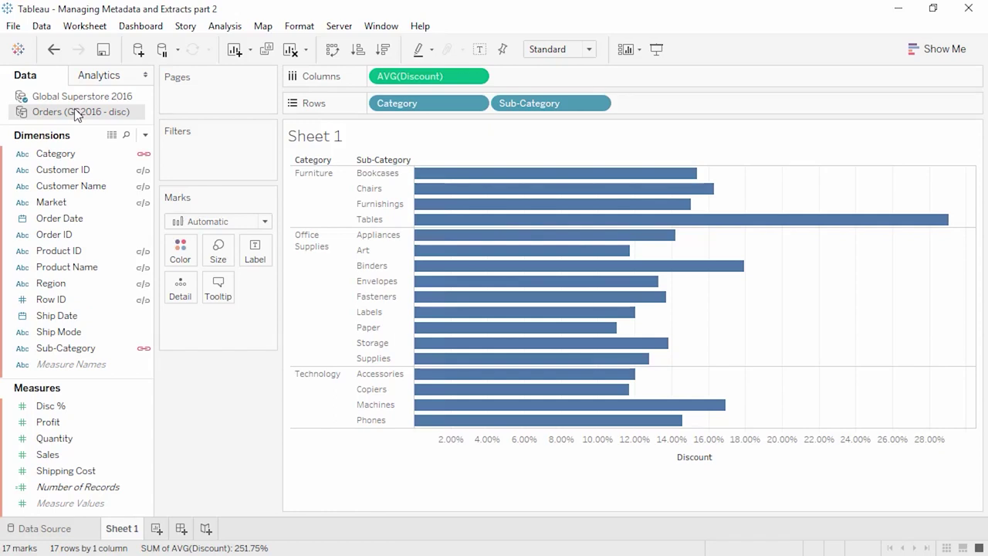
right_click(76, 114)
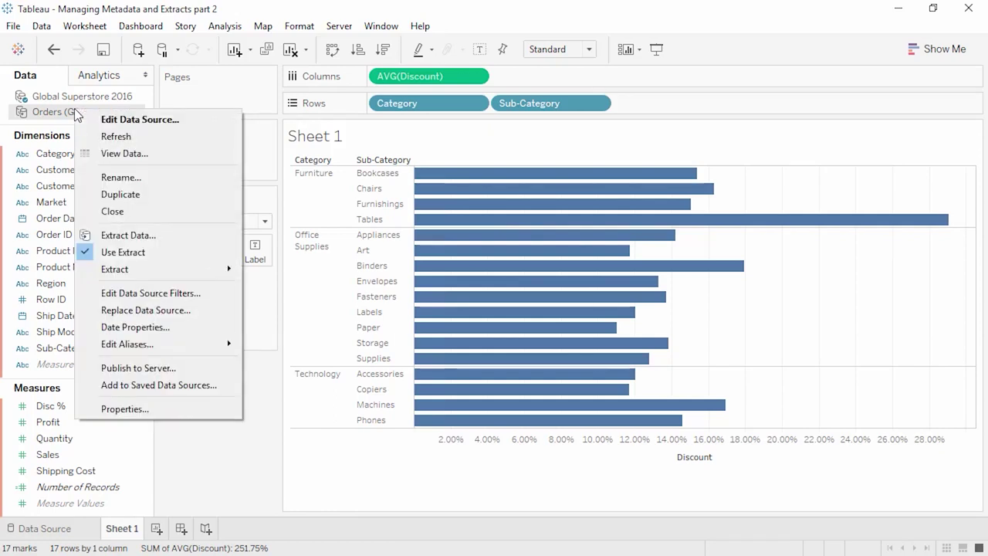
left_click(122, 311)
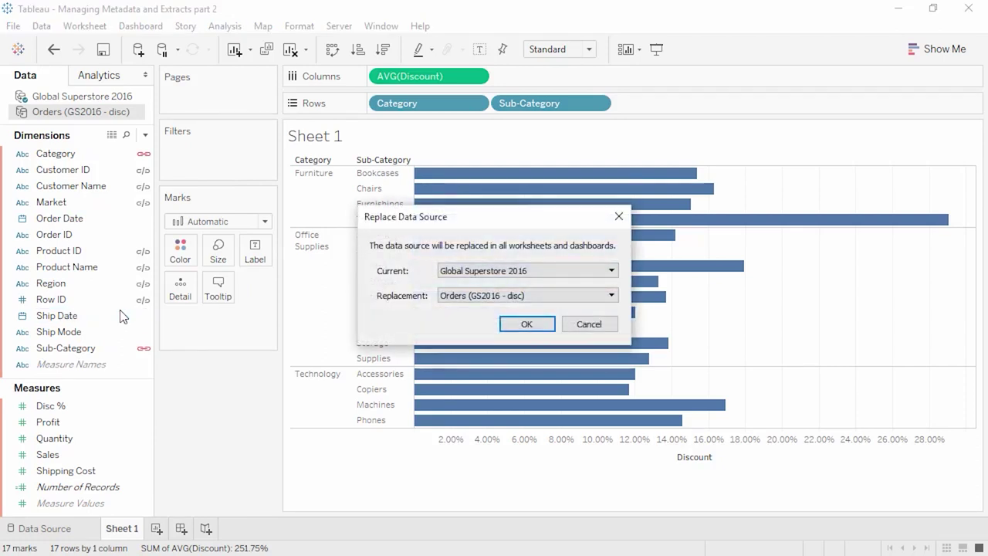
left_click(523, 325)
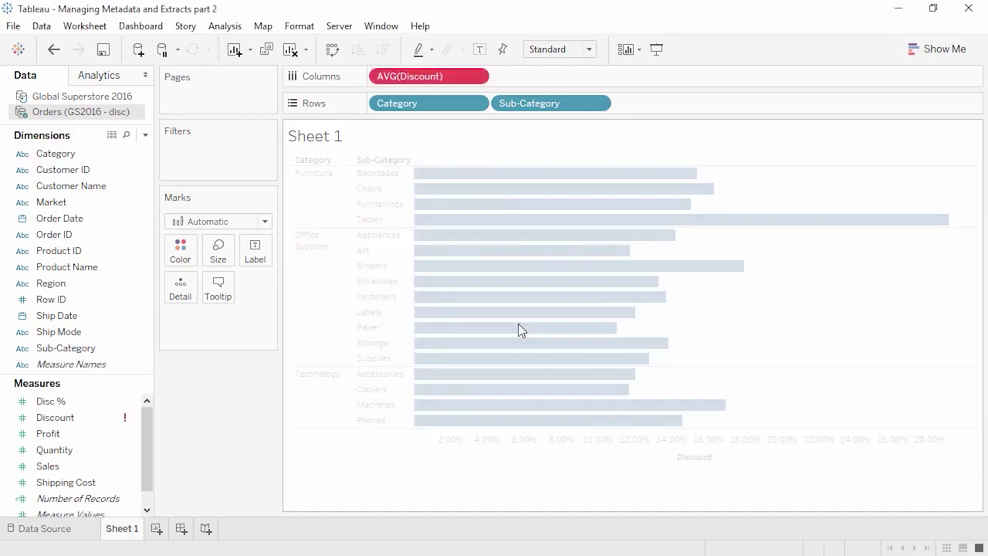
- Close the Global Superstore 2016 data source
left_click(102, 96)
right_click(102, 97)
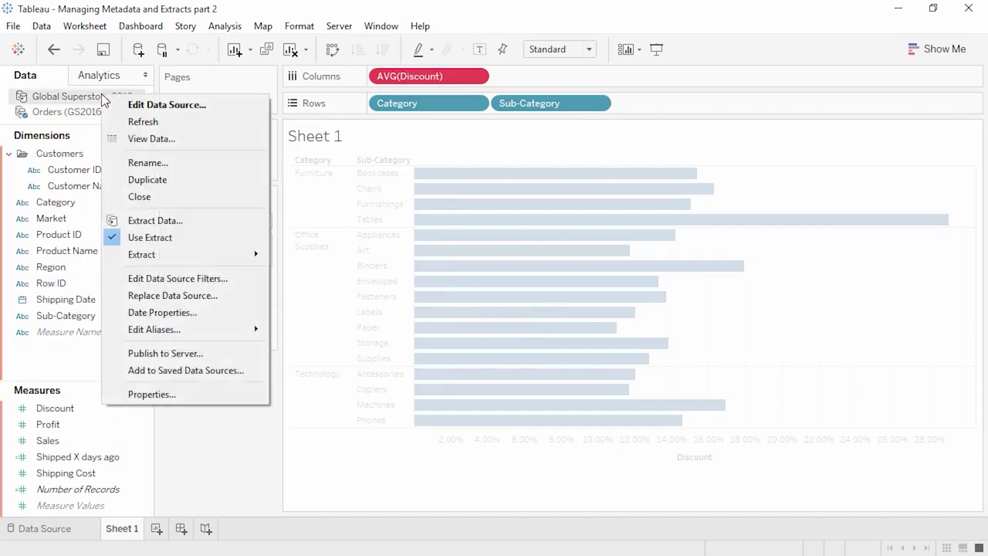
left_click(136, 198)
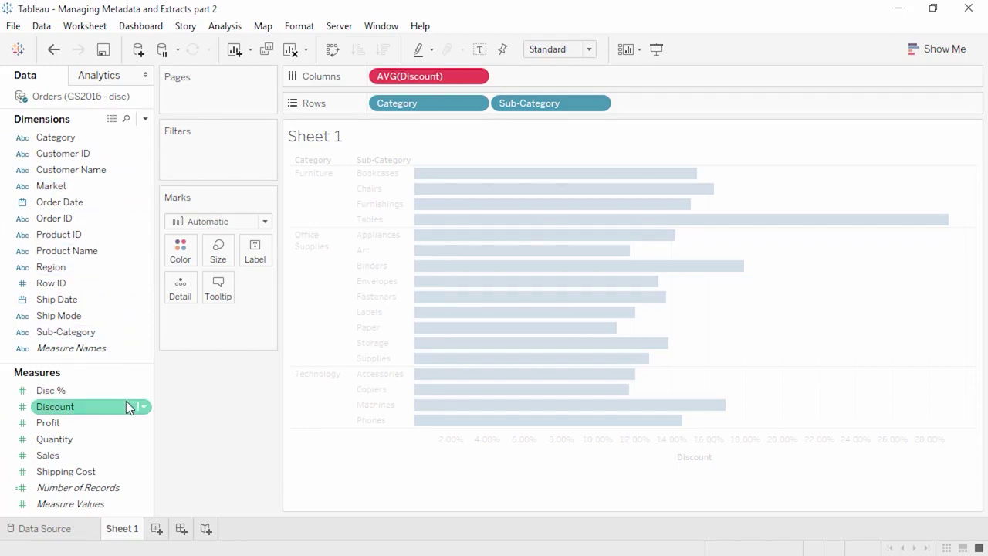
- Replace all references to the broken Discount field with Disc %
mouse_move(126, 407)
right_click(116, 403)
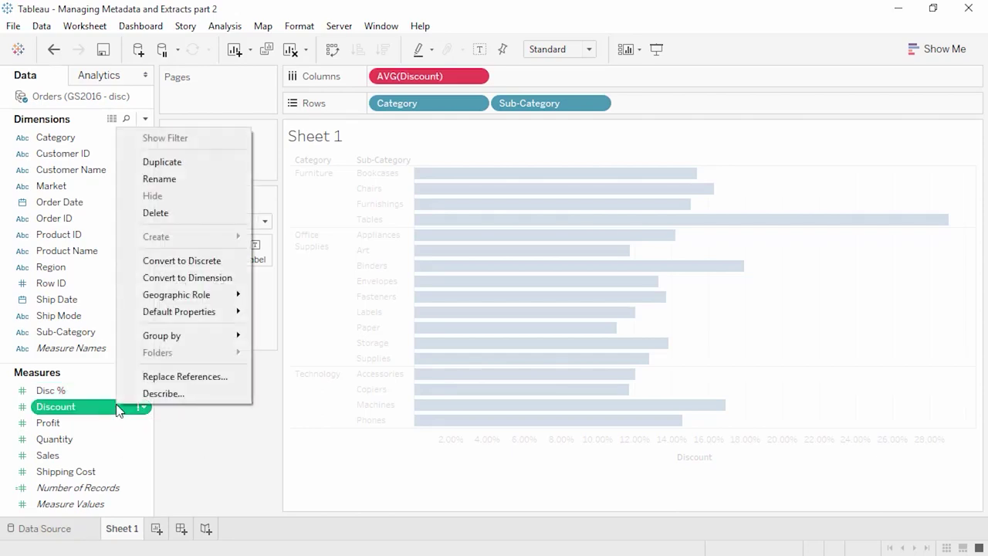
left_click(153, 378)
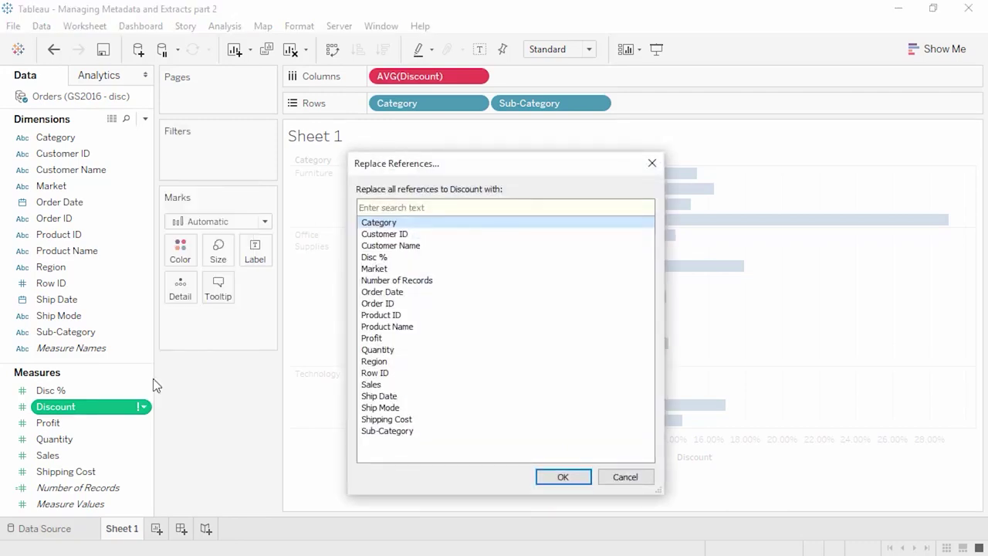
left_click(369, 261)
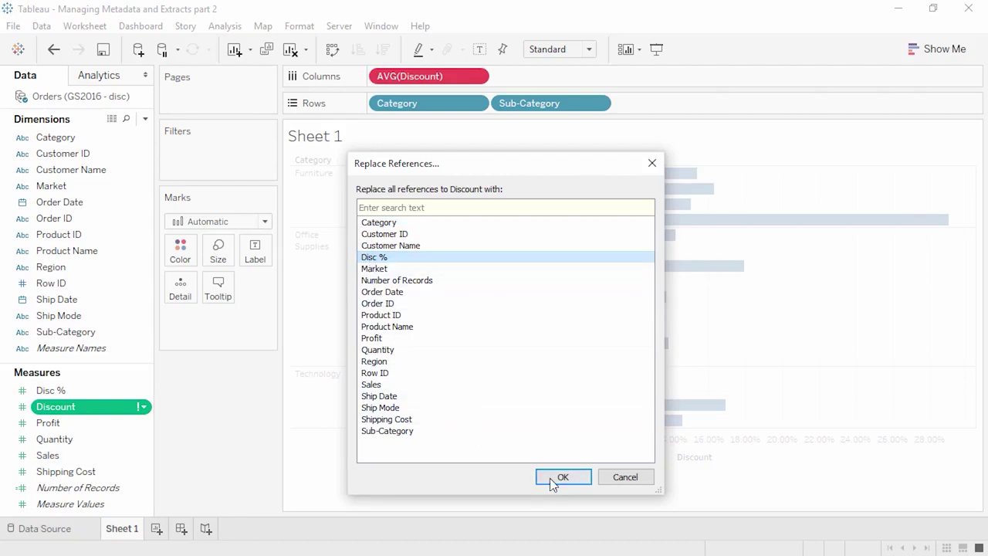
left_click(553, 478)
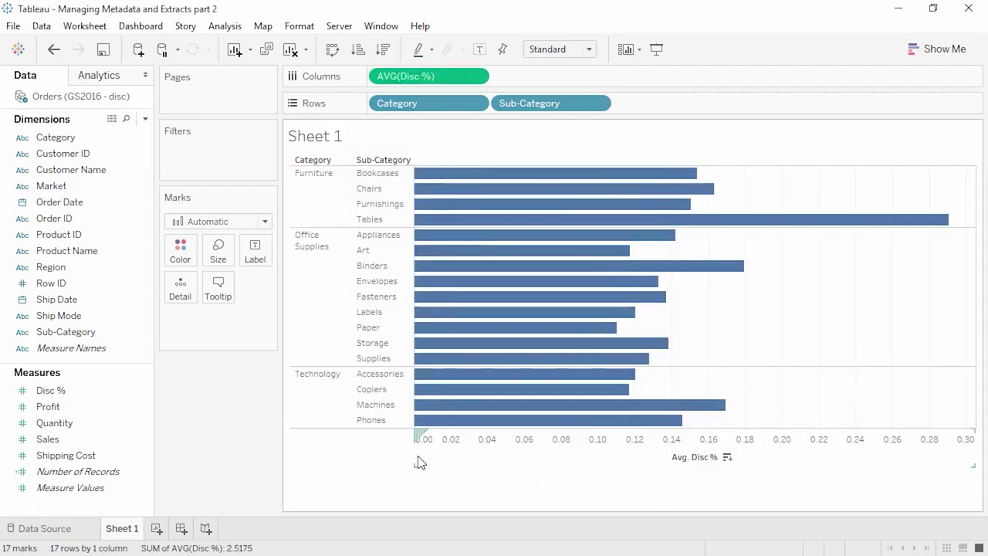
- Set Disc %'s default aggregation to Average
right_click(59, 392)
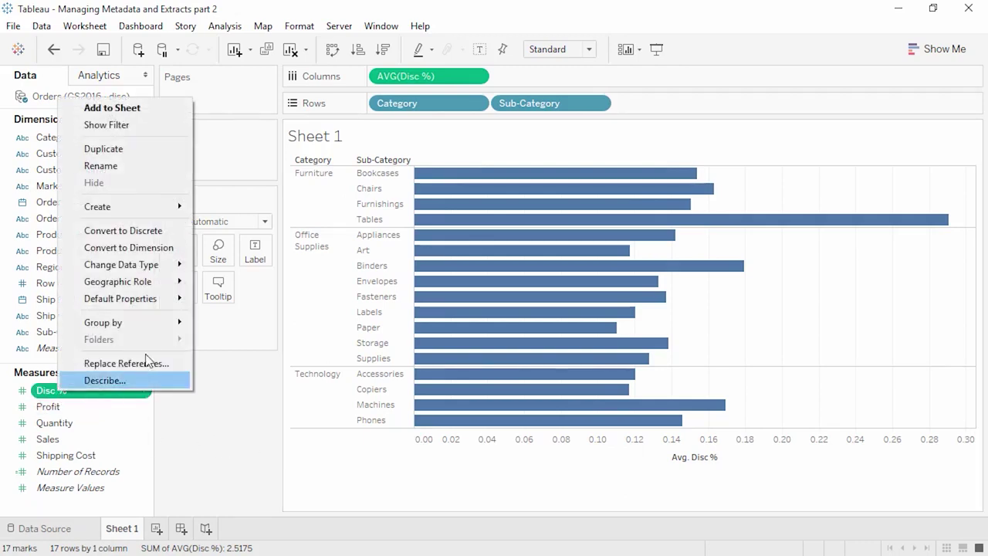
mouse_move(167, 299)
mouse_move(258, 351)
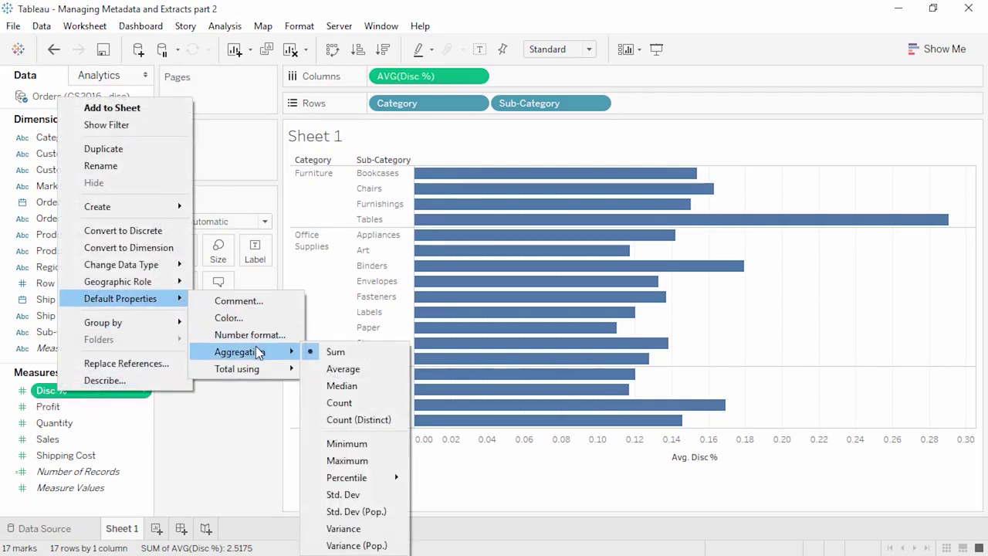
left_click(333, 369)
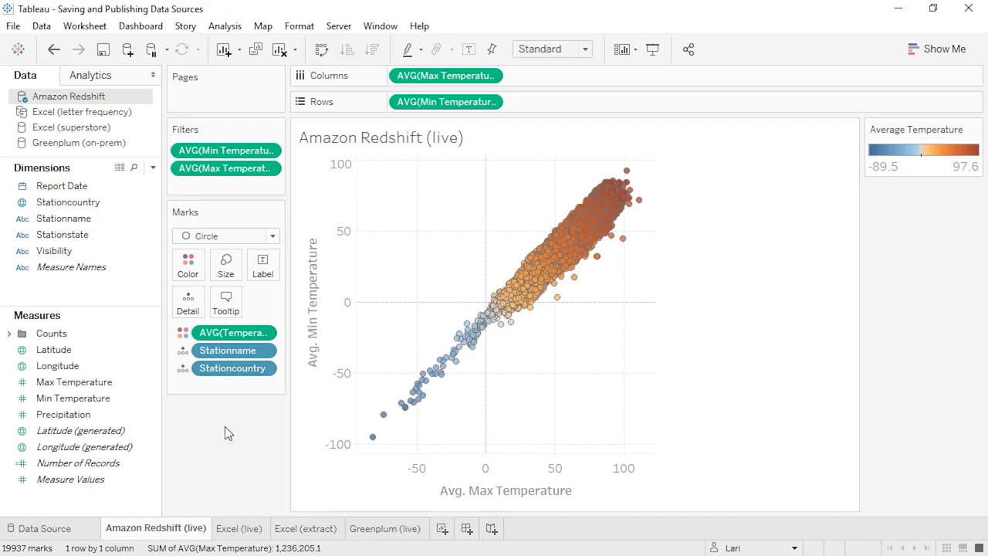
- Save the Amazon Redshift connection as Amazon Redshift.tds in Saved Data Sources
right_click(96, 104)
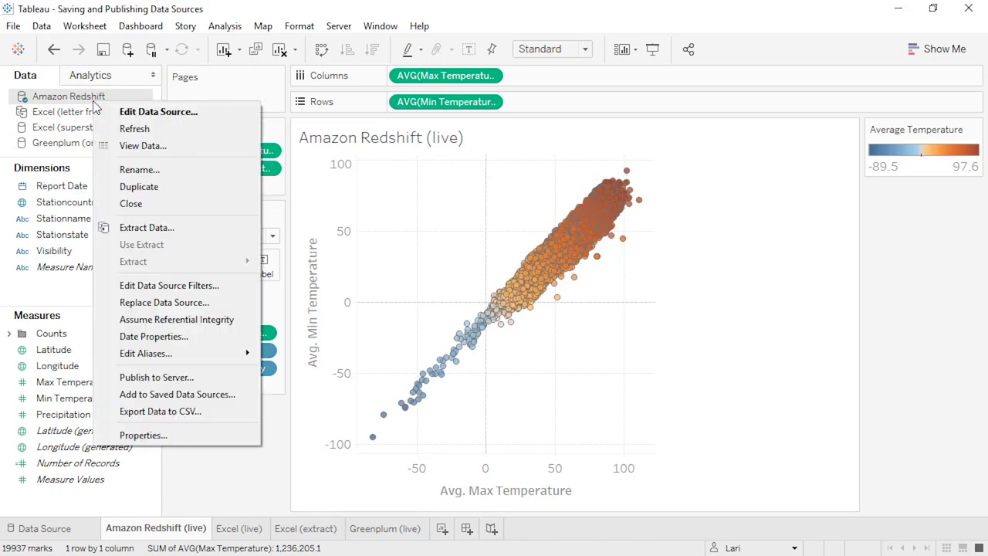
left_click(220, 390)
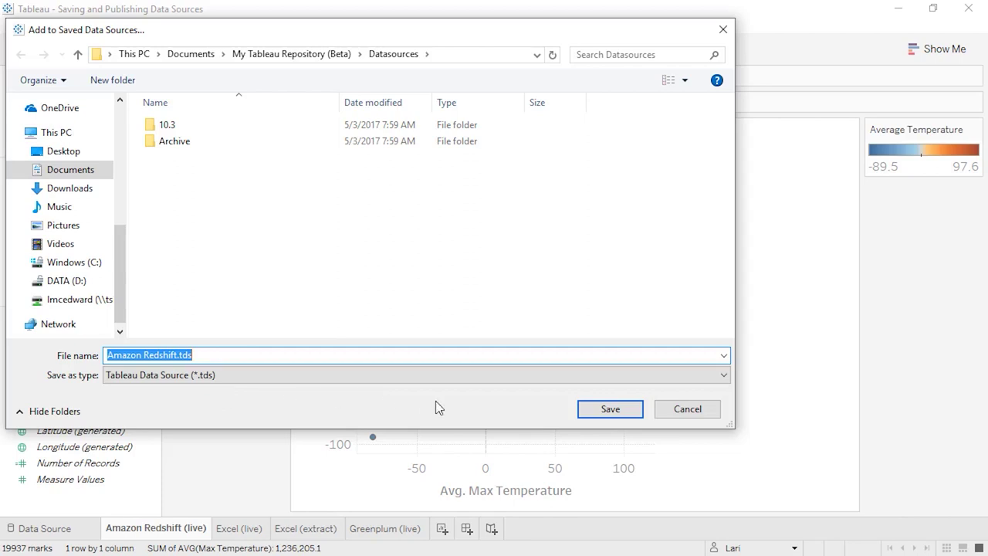
left_click(596, 410)
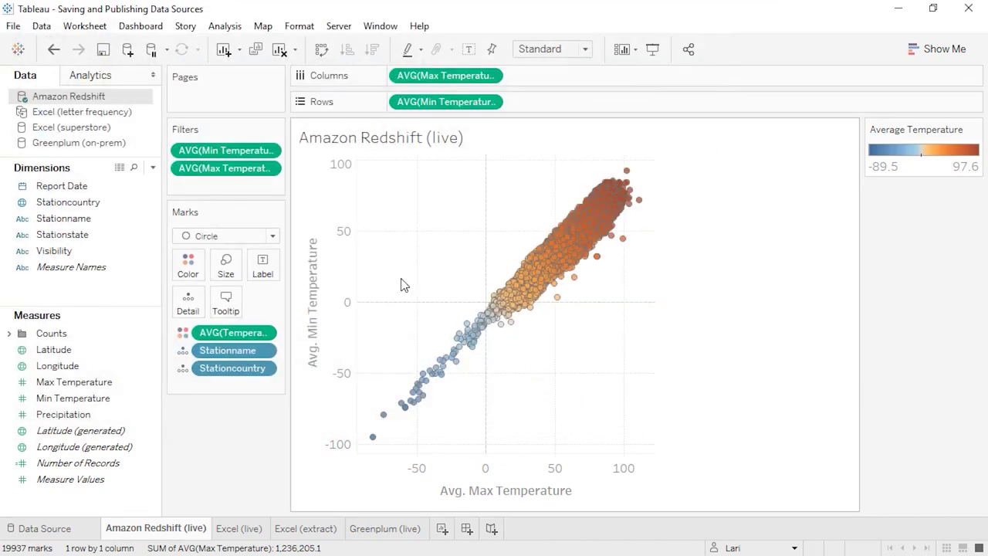
- Verify Amazon Redshift appears under Saved Data Sources, then switch to the Published Data Source workbook
left_click(128, 49)
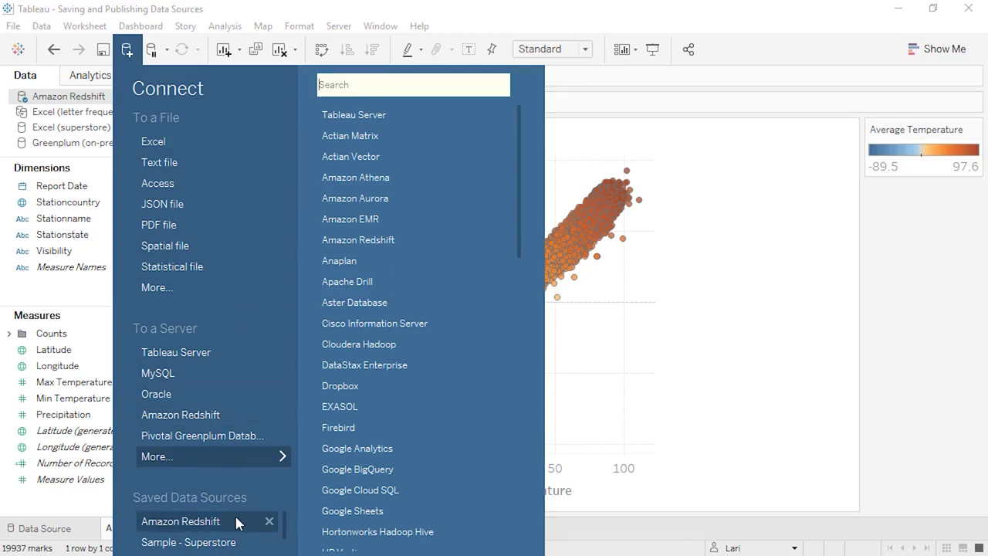
left_click(176, 519)
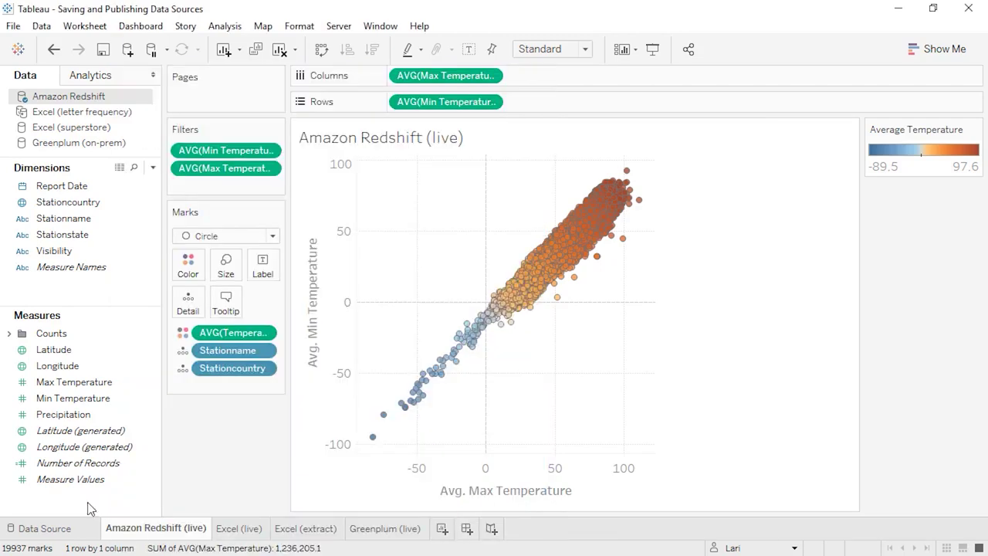
left_click(889, 12)
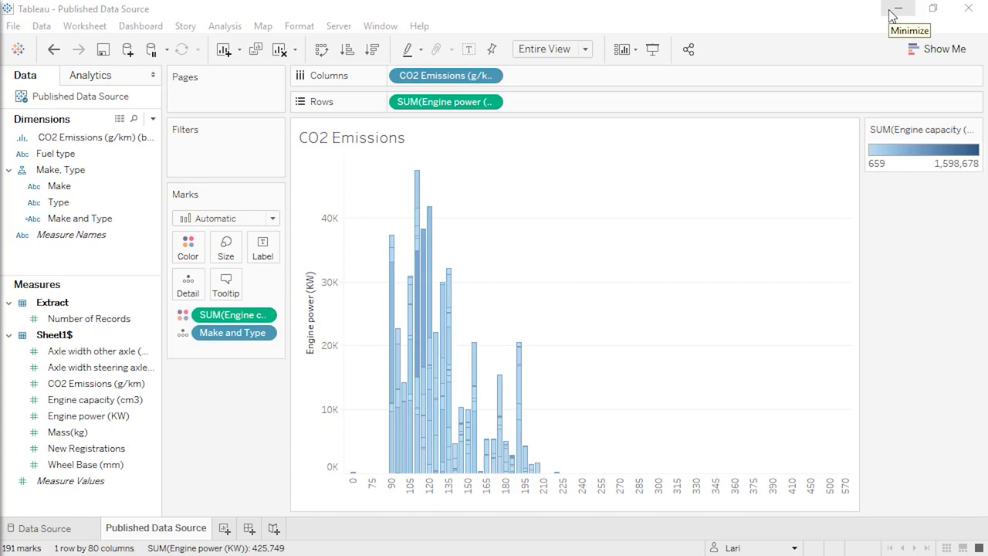
- Minimize the Published Data Source workbook window to reveal the other workbook
left_click(131, 100)
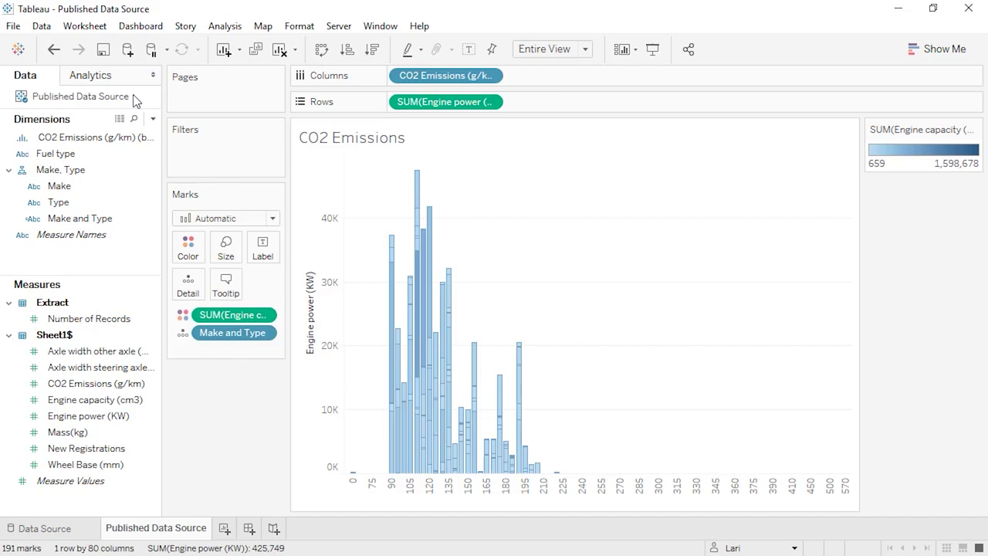
left_click(894, 11)
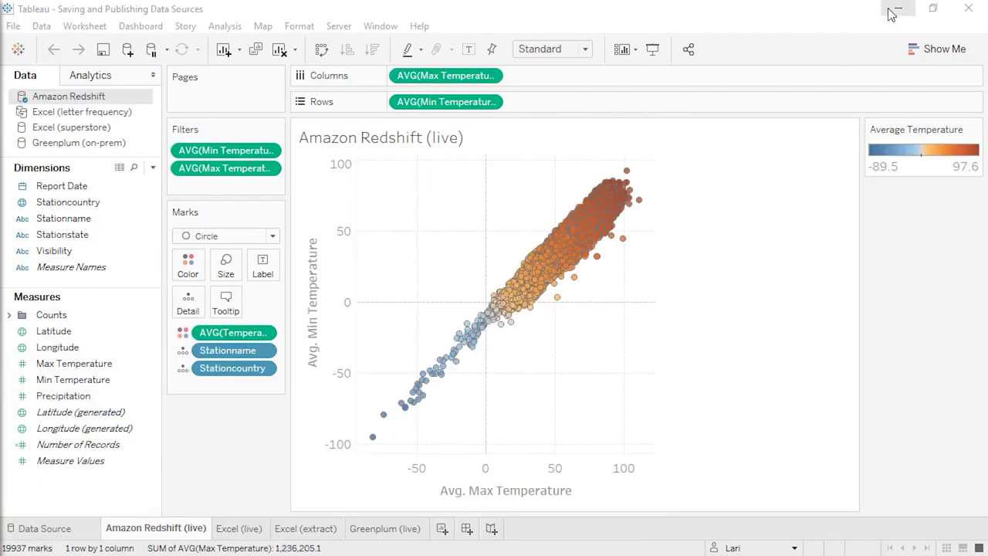
- From the Excel (live) map sheet, start publishing the Excel (superstore) data source to Tableau Server
left_click(248, 531)
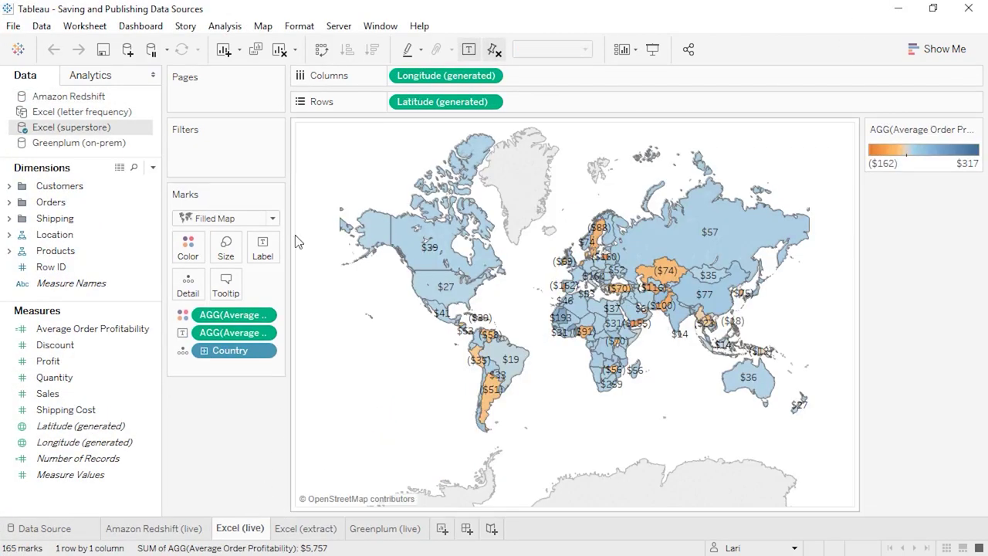
left_click(337, 28)
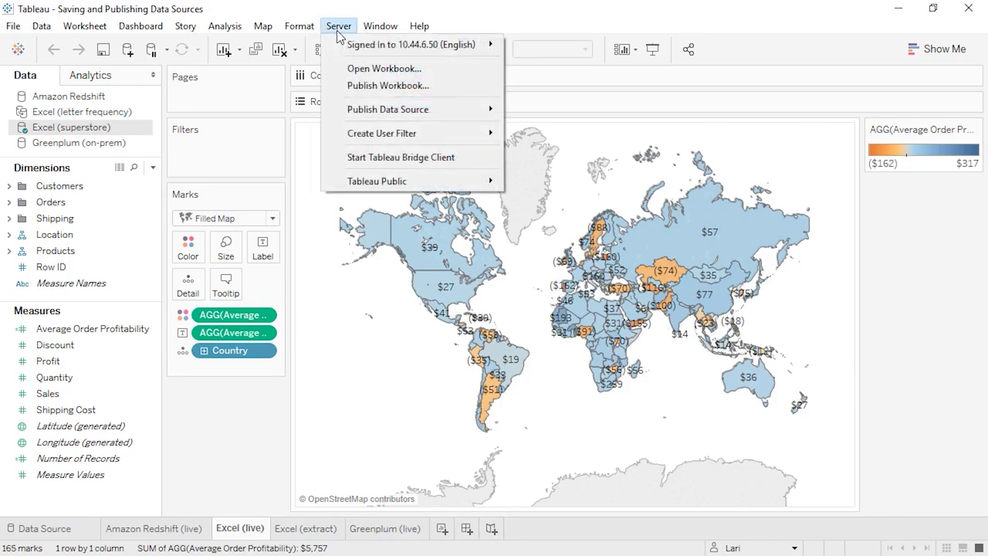
mouse_move(342, 46)
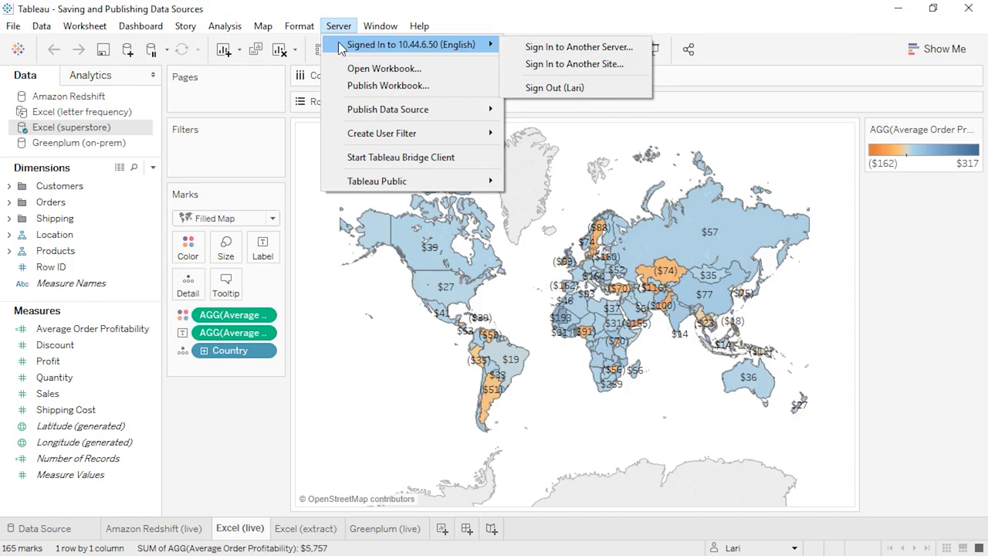
mouse_move(356, 110)
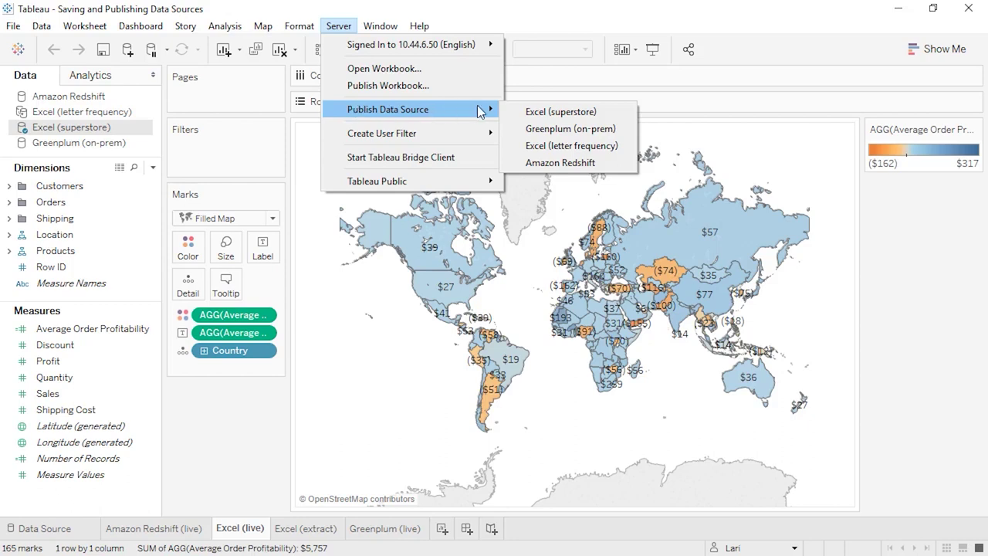
left_click(524, 113)
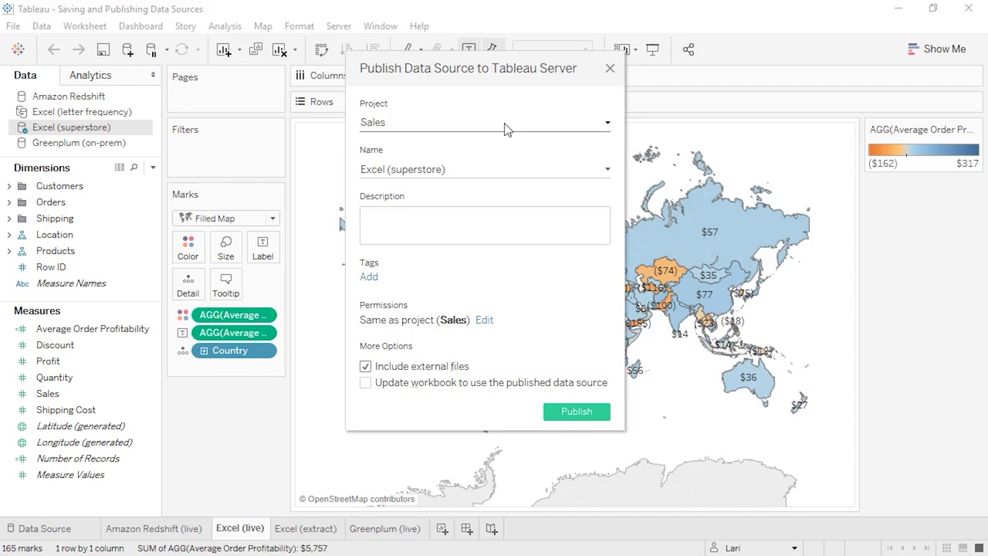
- Keep Sales as the project and paste in the 2013-2016 transactional data description
left_click(506, 129)
left_click(505, 128)
left_click(495, 220)
type("Transactional data from 2013-2016")
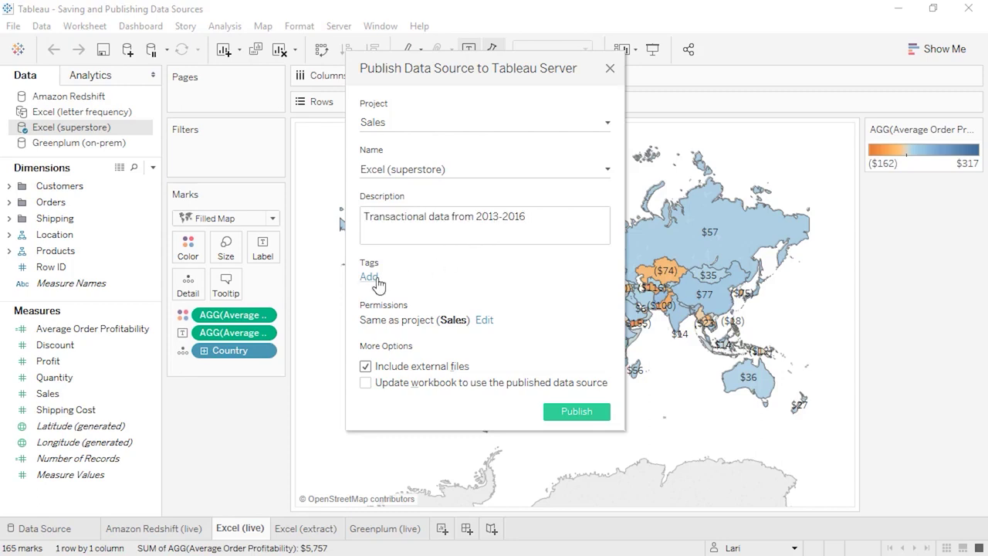
- Tag the data source with retail, sales and international
left_click(369, 277)
type("retail, sales")
key("Return")
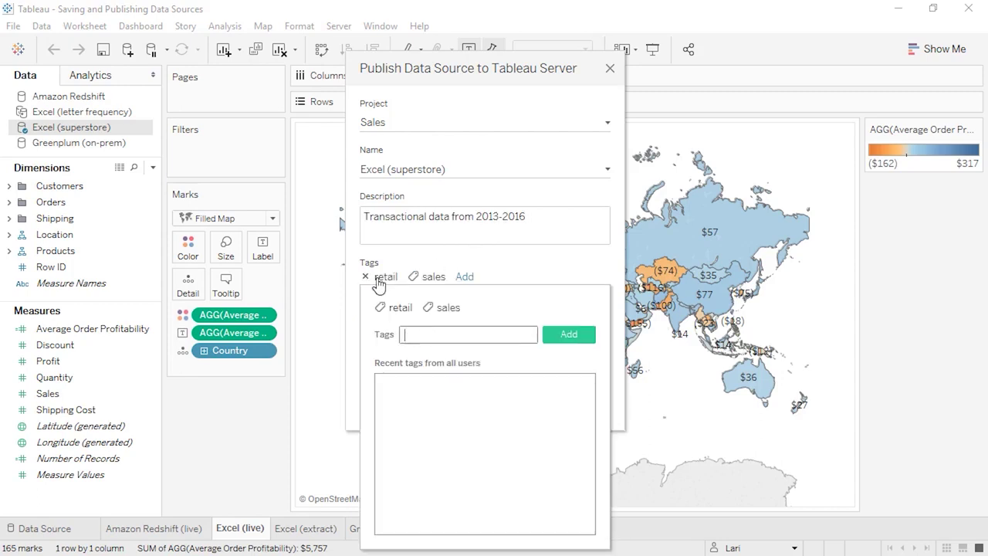
type("international")
key("Return")
left_click(396, 264)
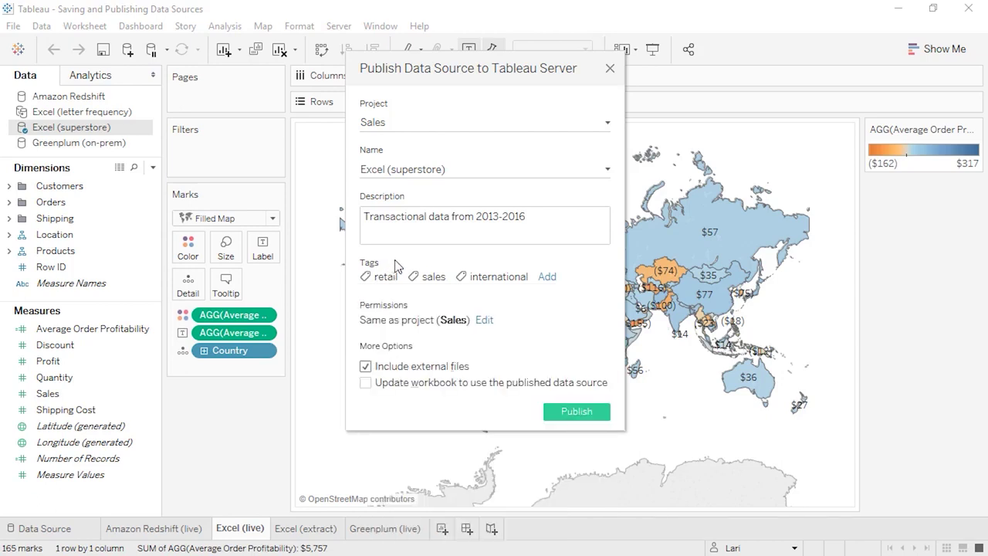
- Review the All Users permissions without changes, then publish the data source
left_click(484, 320)
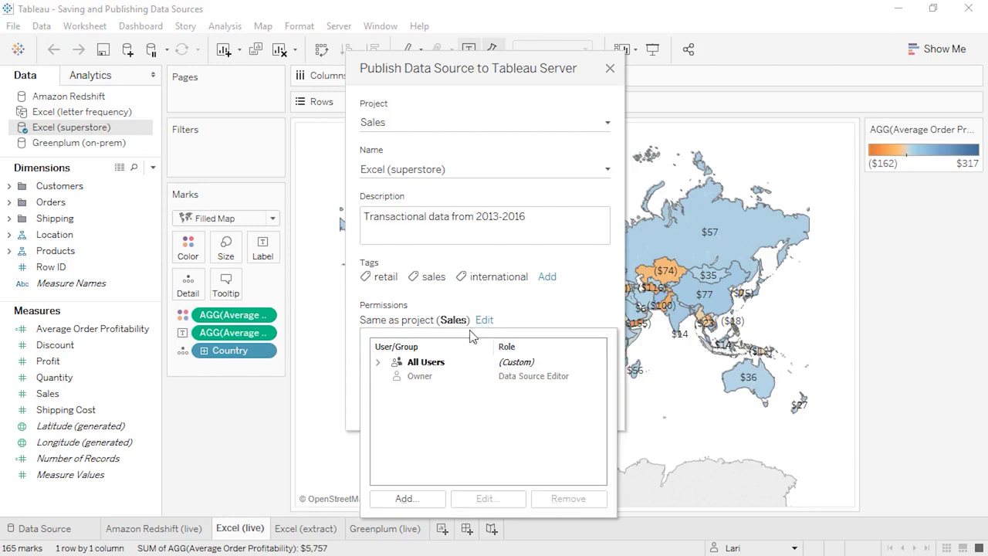
left_click(426, 363)
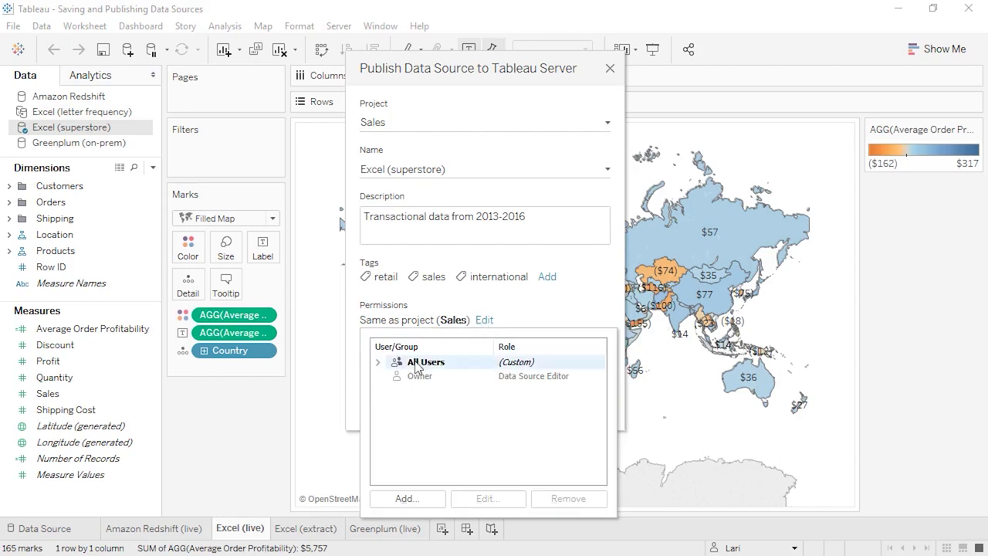
left_click(404, 499)
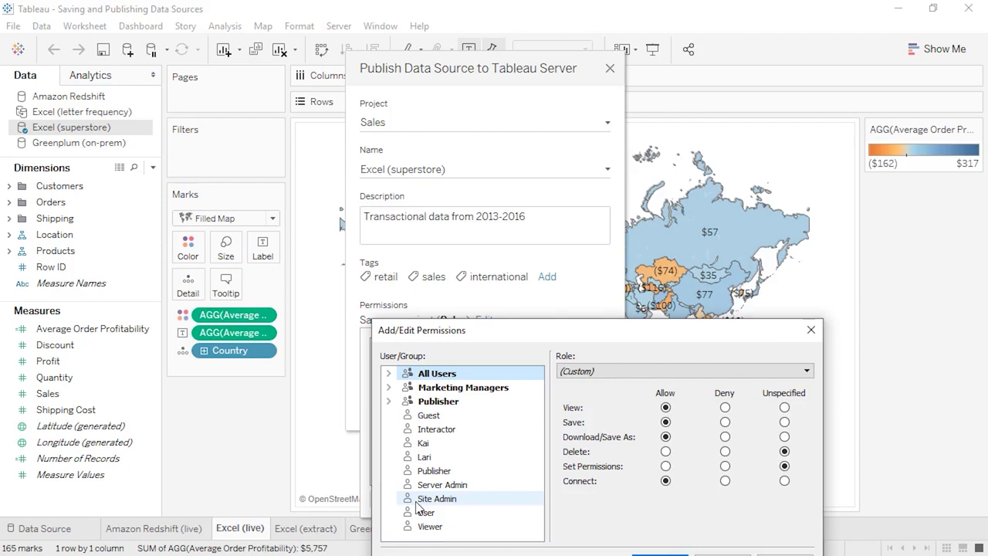
left_click(811, 330)
left_click(571, 320)
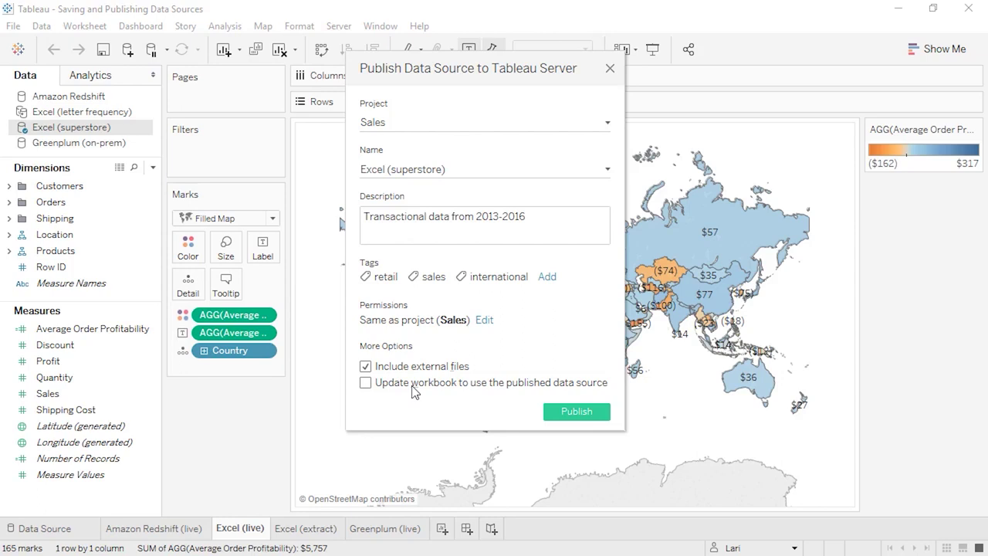
left_click(584, 417)
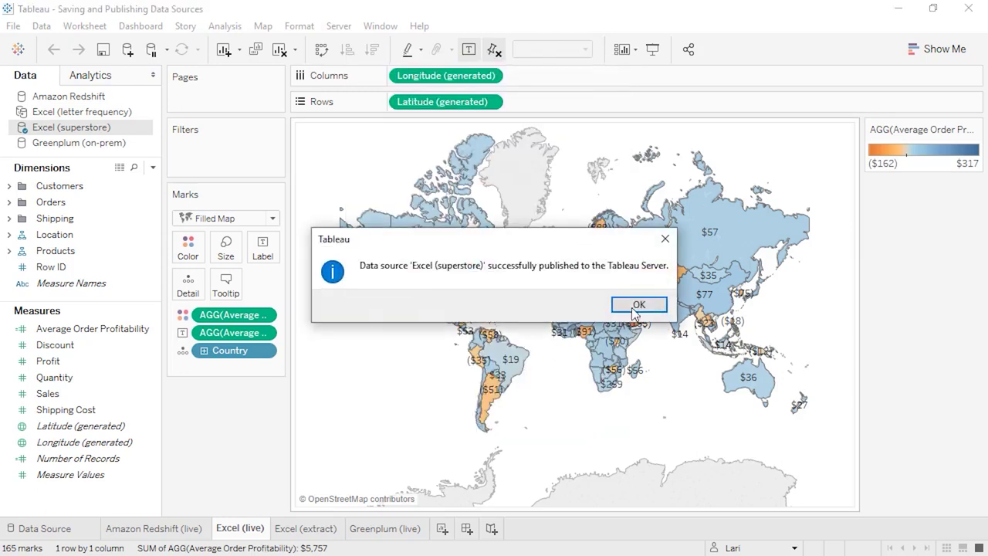
- Create a 'Days to Ship' calculated field using a DATEDIFF shipping-days formula
left_click(634, 306)
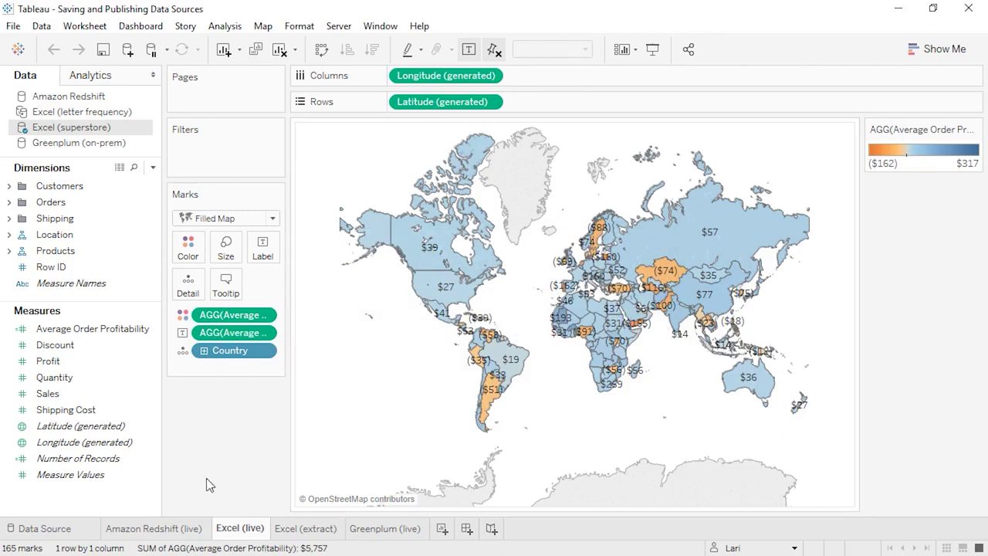
right_click(126, 503)
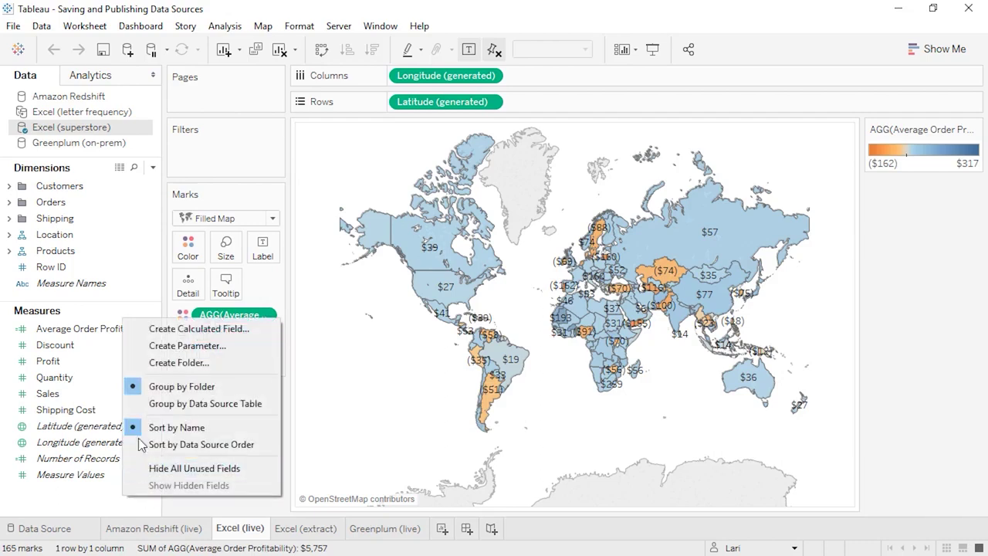
left_click(170, 332)
type("Days to Ship")
key("Tab")
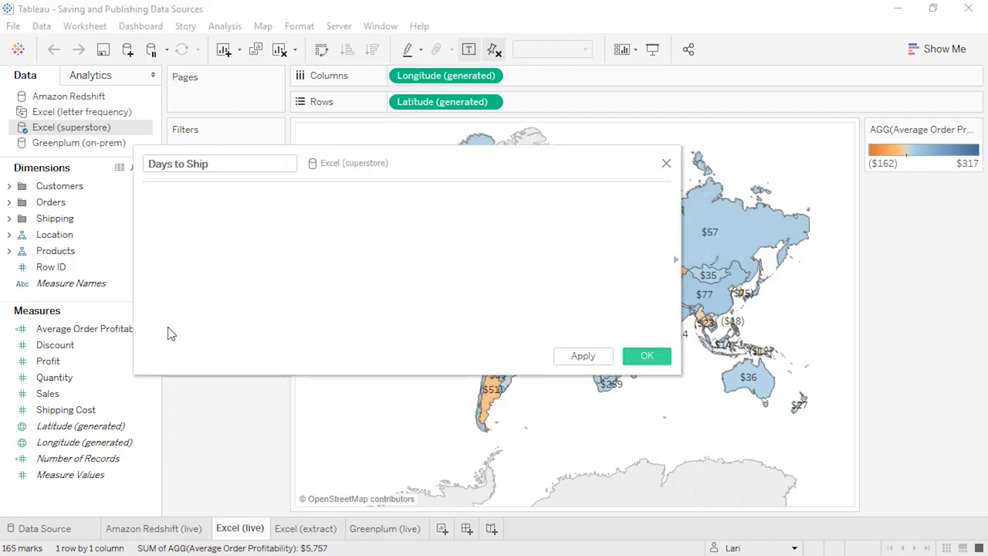
type("DATEDIFF('day', [Order Date], [Ship Date])")
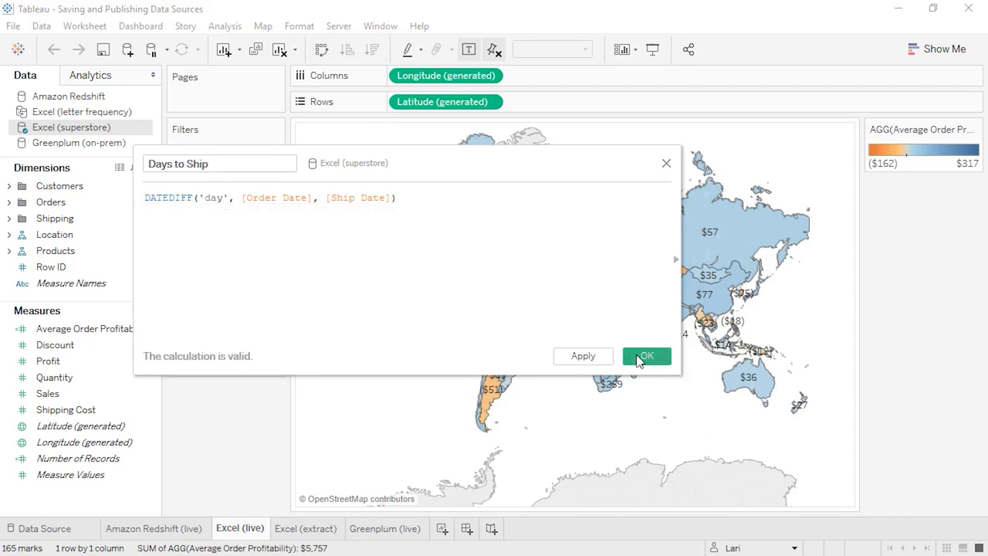
left_click(647, 356)
- Republish Excel (superstore) over the existing server copy, then go to the Amazon Redshift (live) sheet
left_click(339, 26)
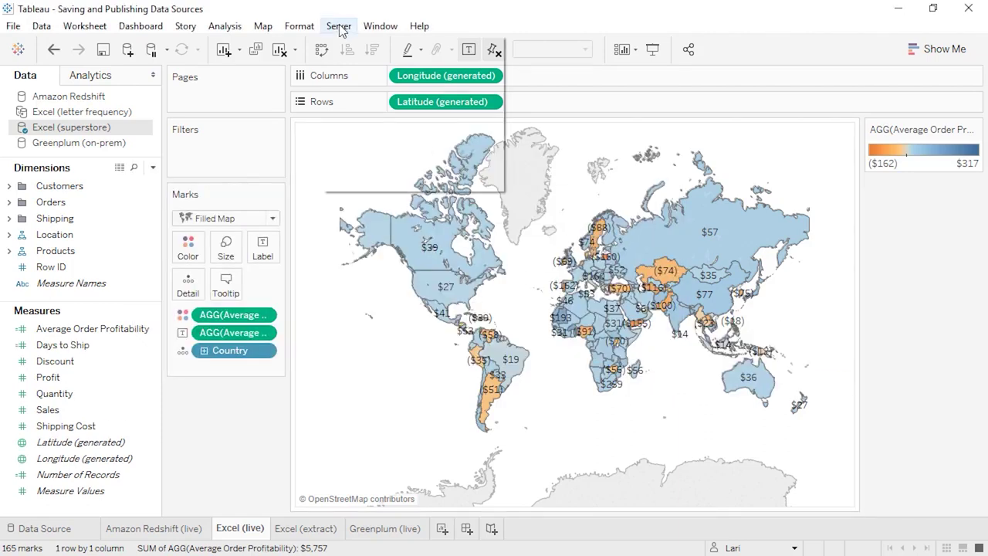
mouse_move(365, 109)
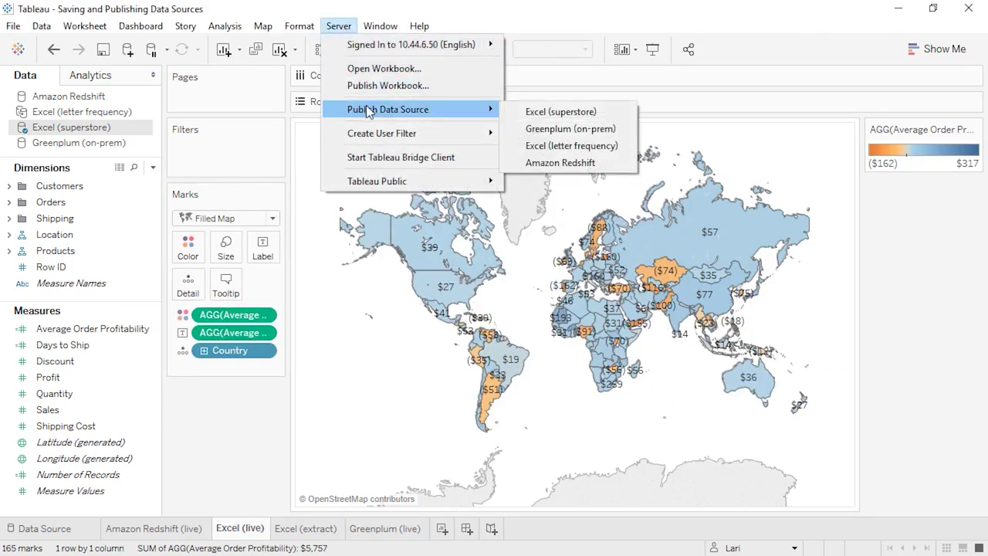
left_click(525, 114)
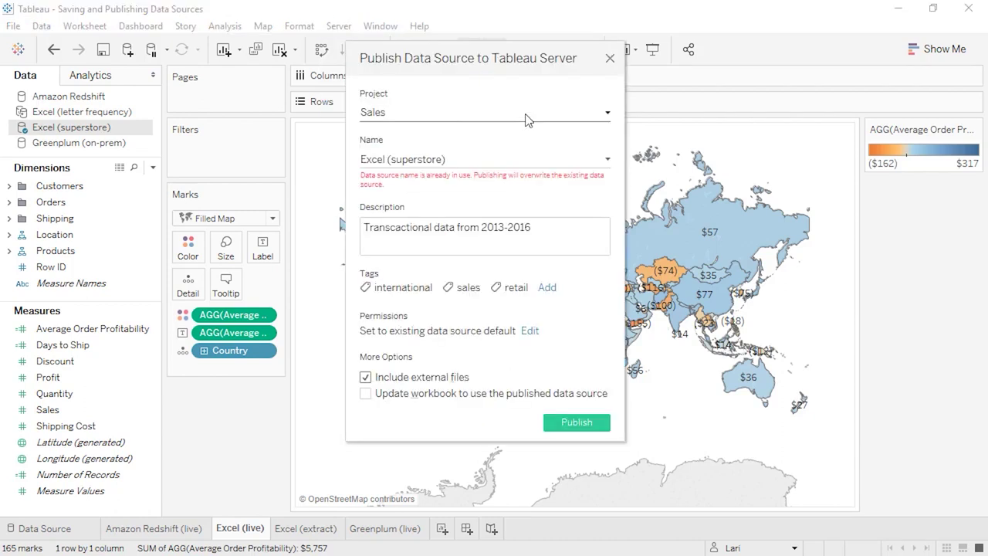
left_click(579, 422)
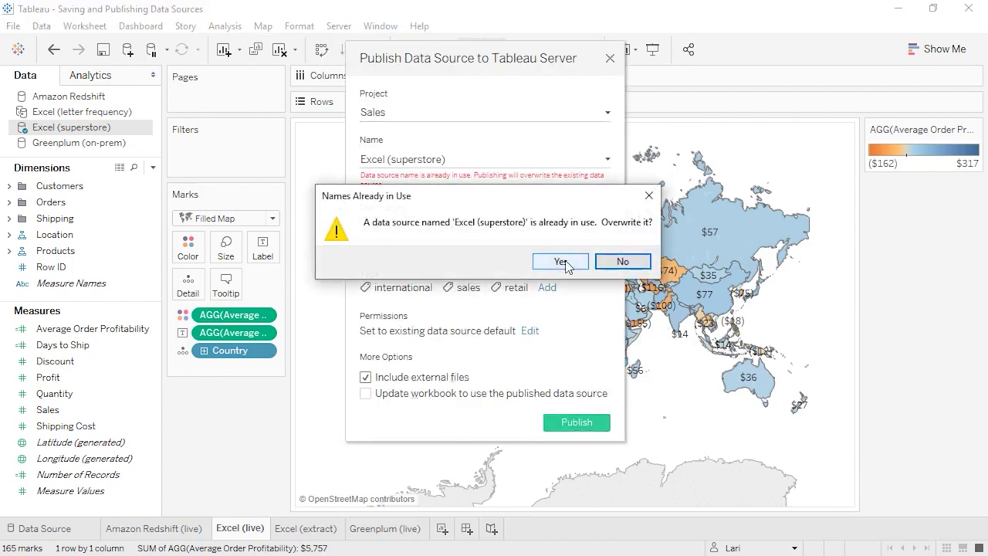
left_click(561, 262)
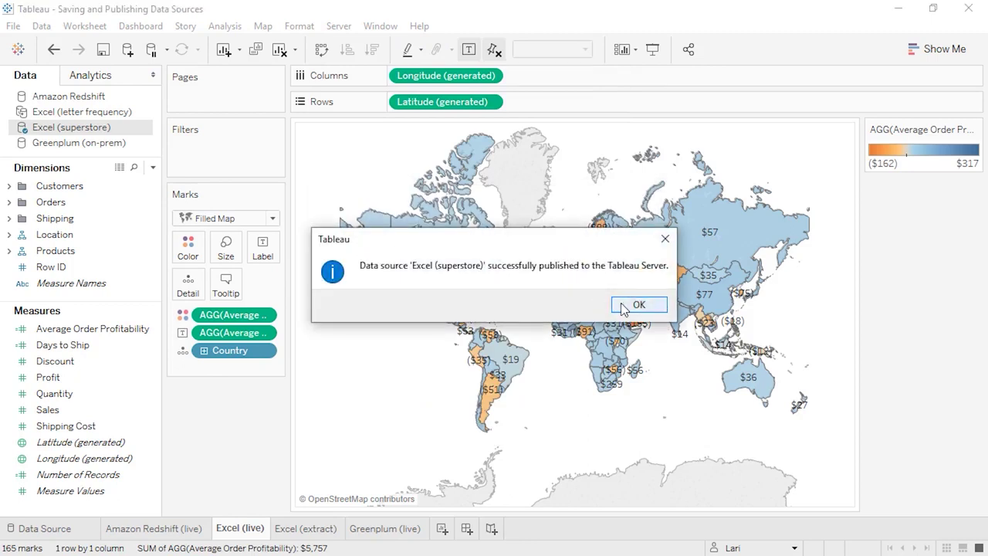
left_click(638, 305)
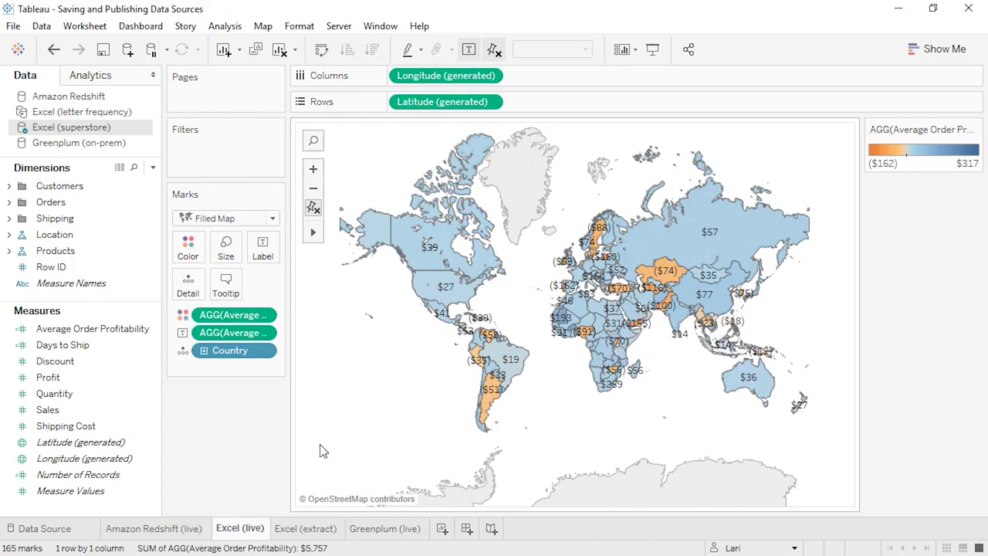
left_click(182, 528)
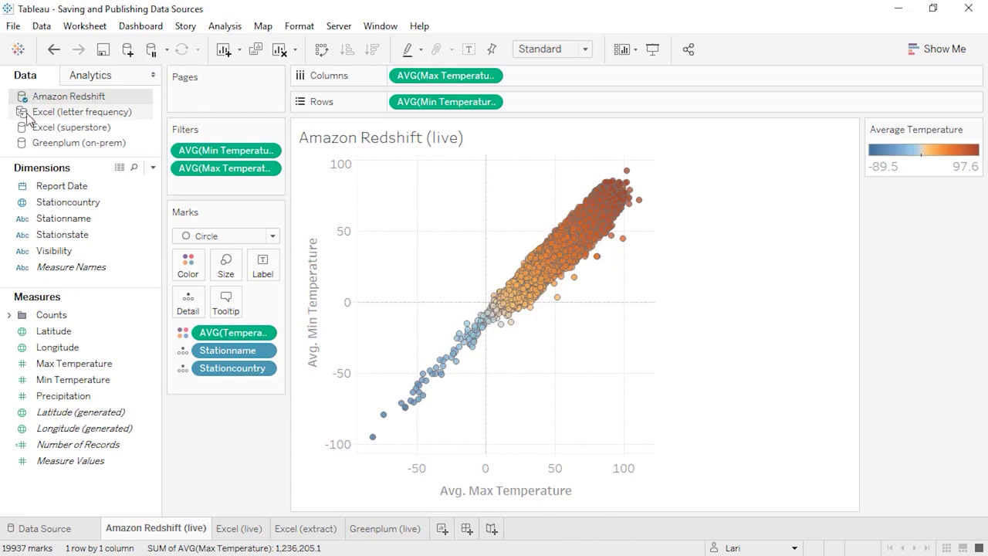
- Publish Amazon Redshift to Tableau Server with authentication set to Embedded password
left_click(338, 27)
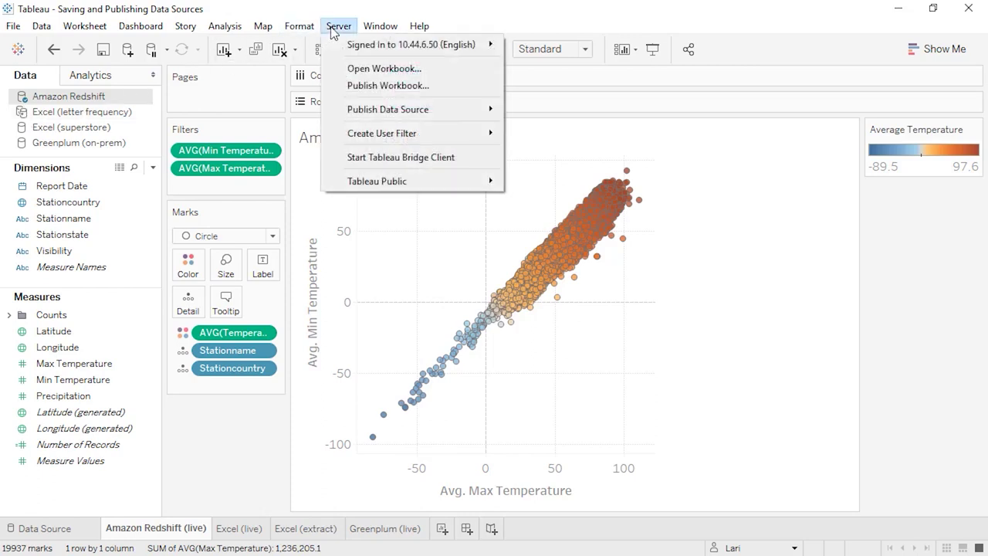
mouse_move(386, 109)
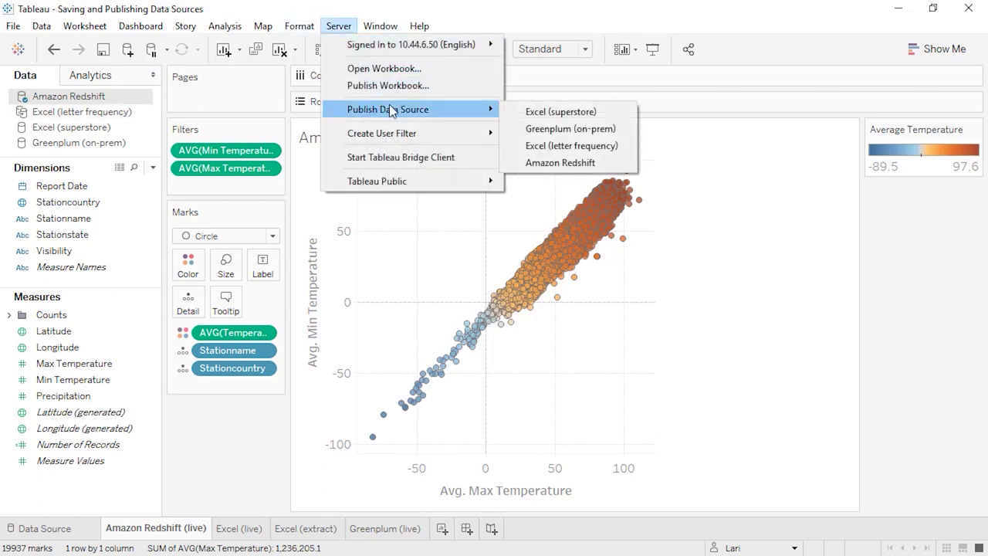
left_click(565, 160)
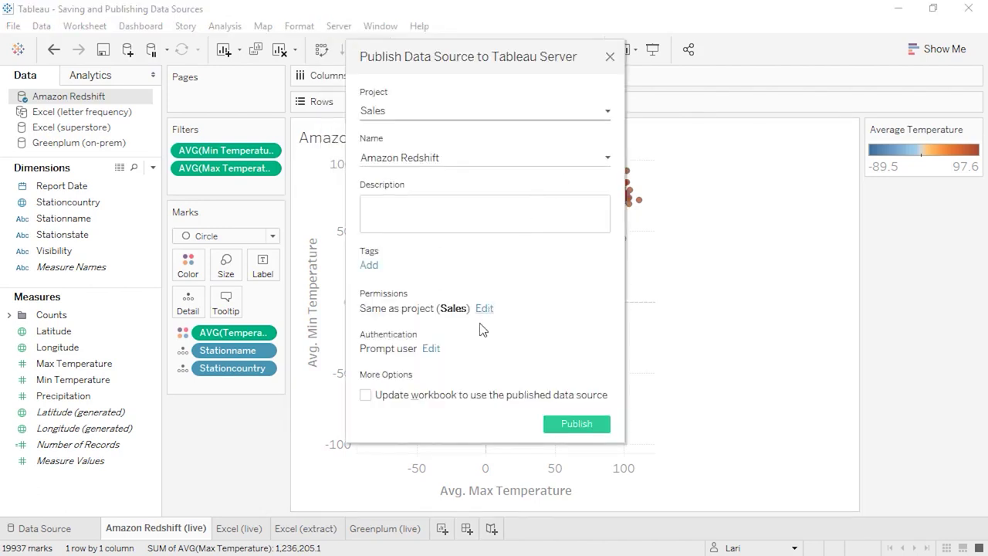
left_click(433, 351)
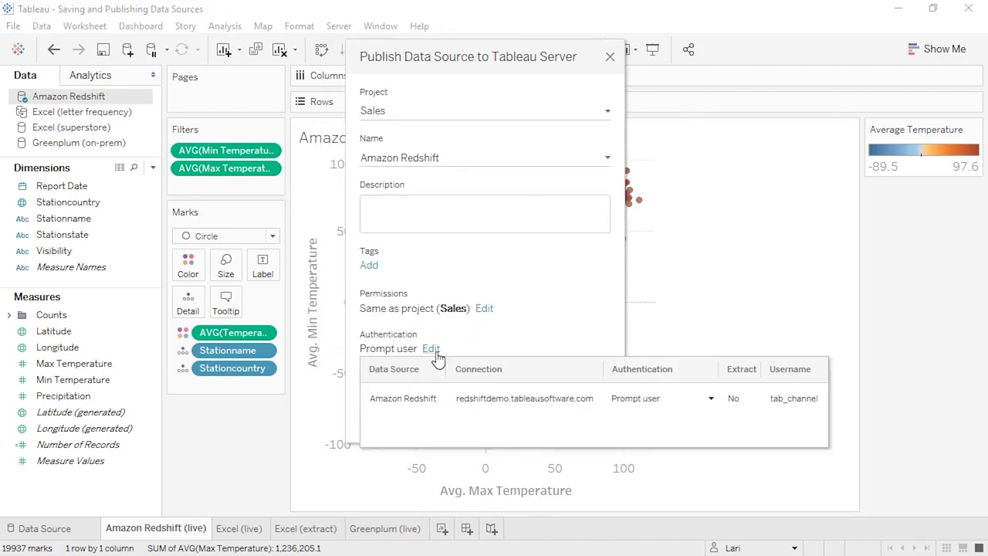
left_click(678, 399)
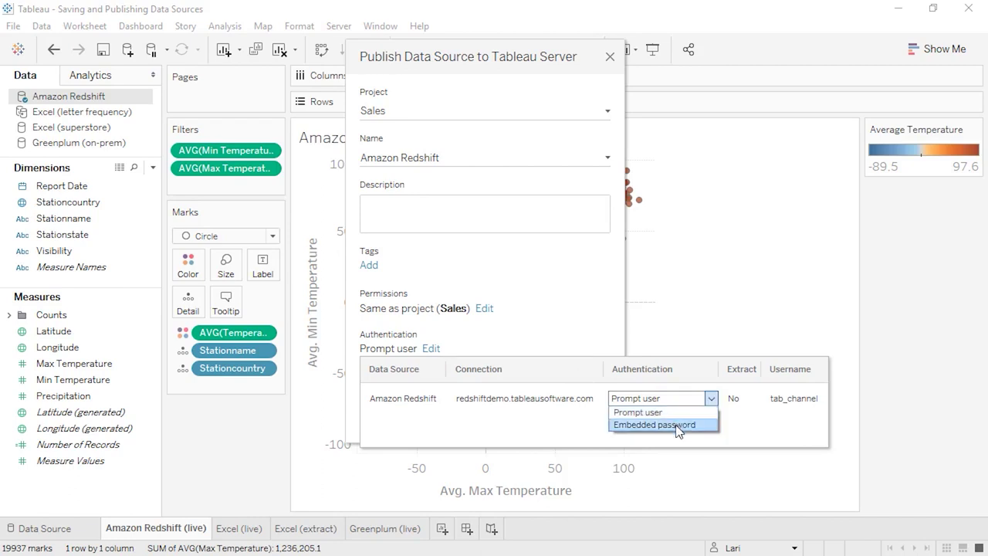
left_click(677, 426)
left_click(578, 315)
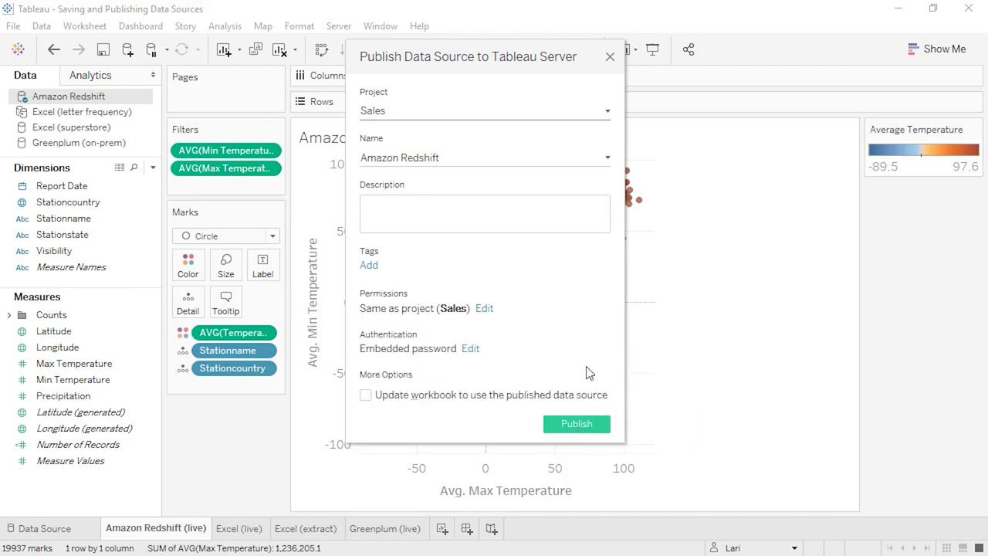
left_click(592, 429)
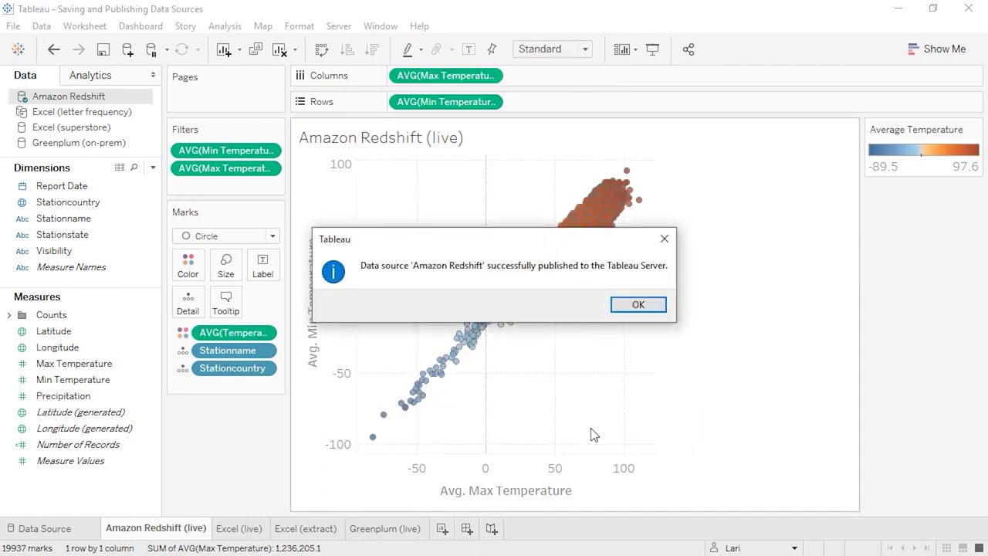
left_click(632, 305)
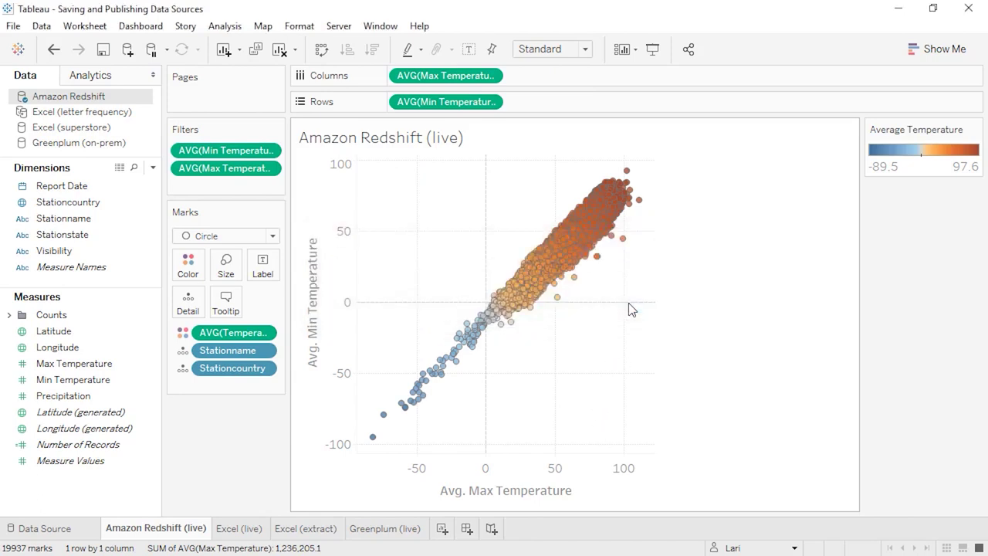
- Publish the Excel (letter frequency) extract to the Sales project with an End of the month refresh schedule
left_click(328, 531)
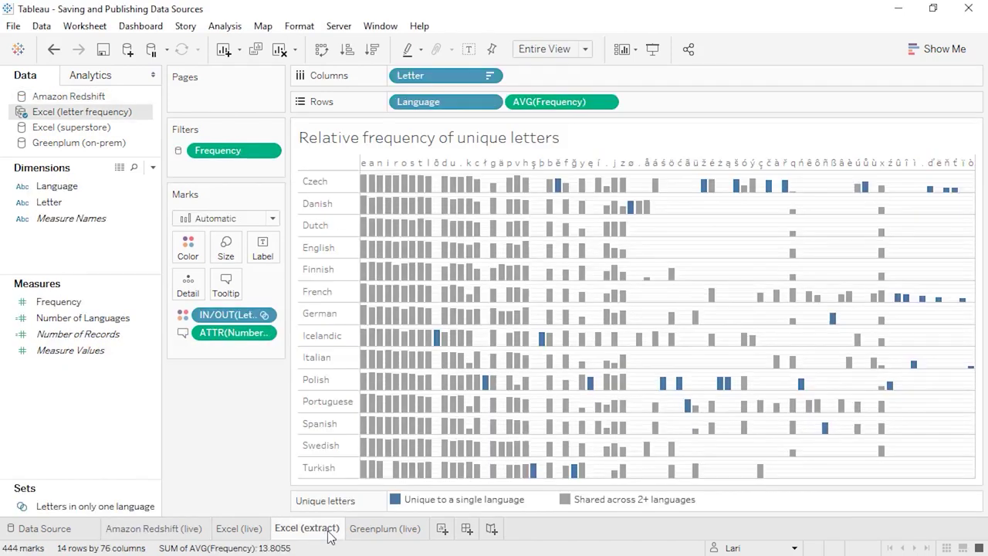
right_click(120, 111)
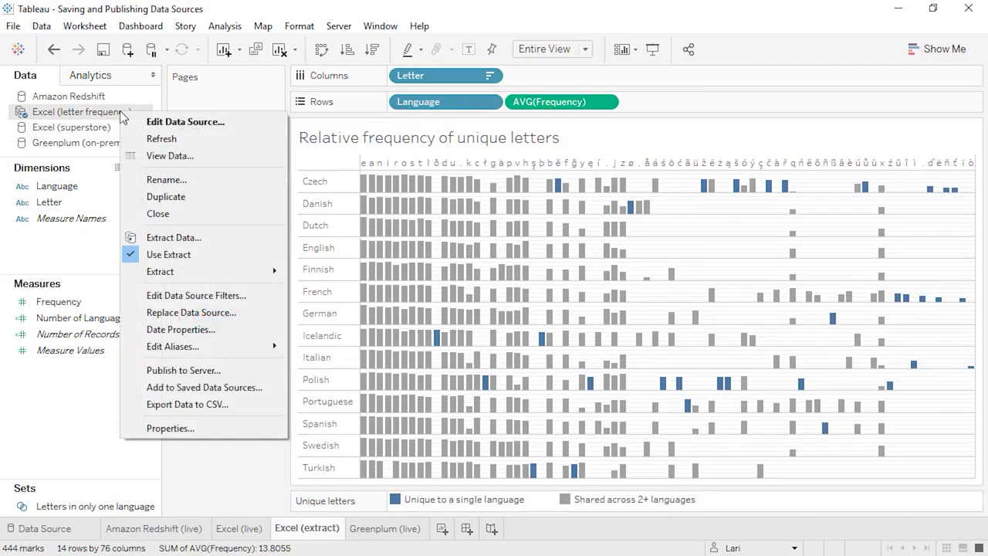
left_click(214, 371)
left_click(399, 306)
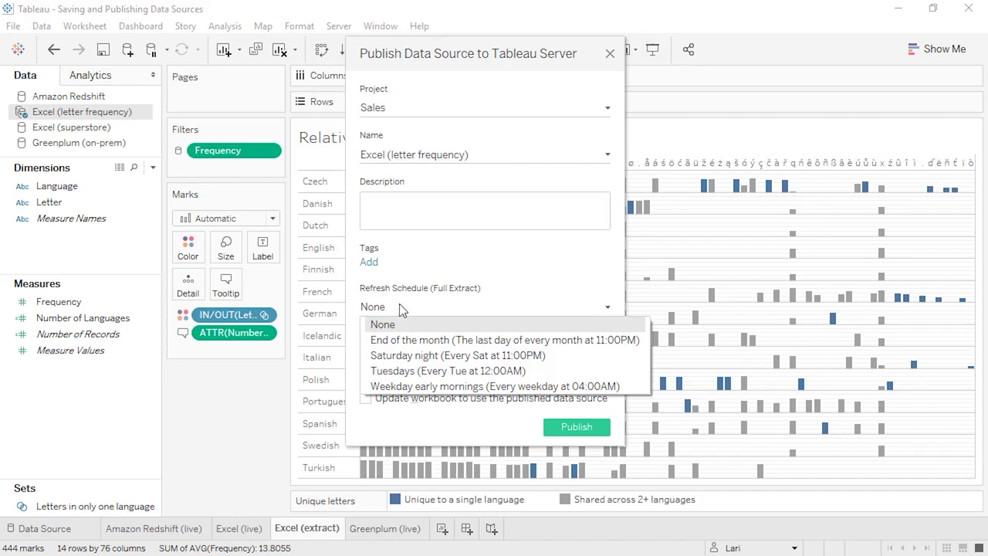
left_click(402, 340)
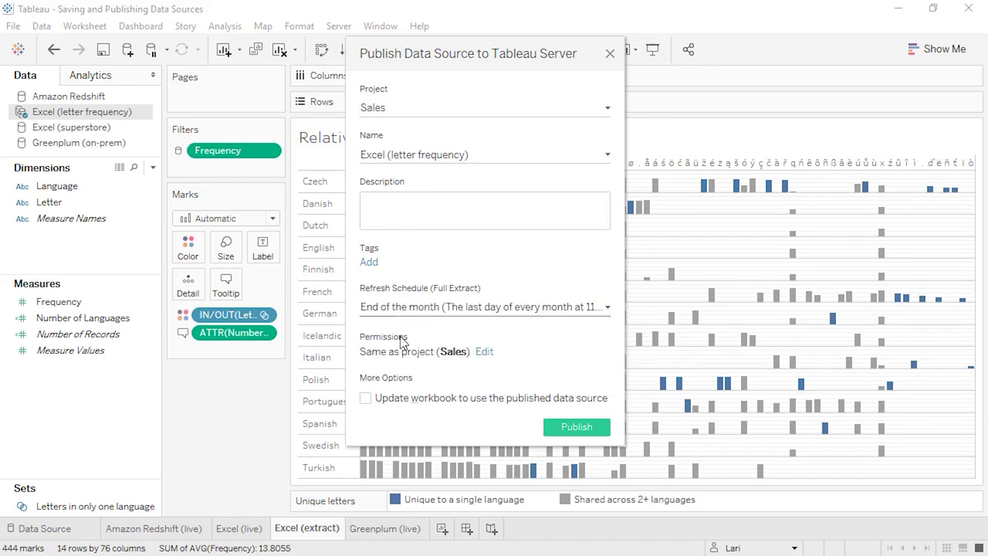
left_click(555, 434)
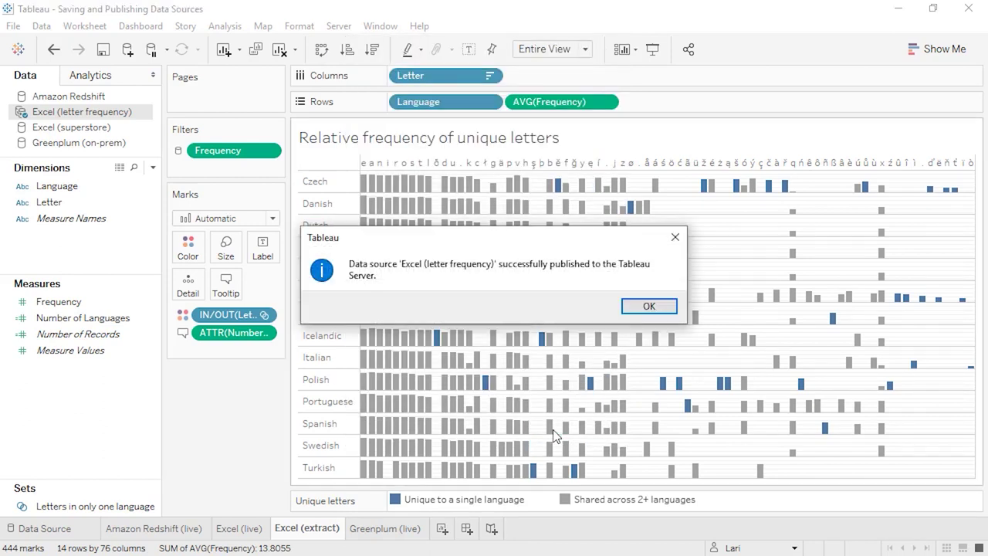
left_click(639, 312)
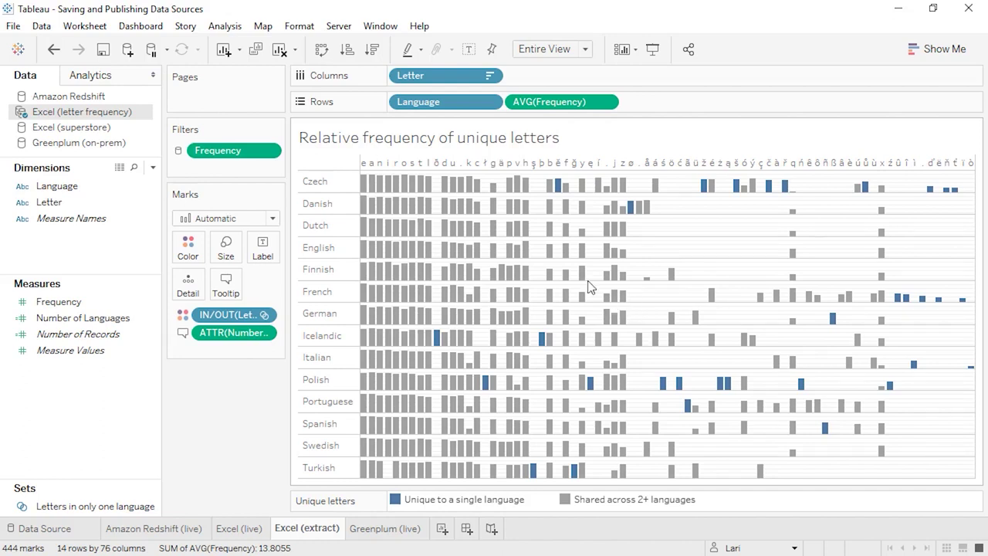
- Sign in to Tableau Online with the account e-mail and password, choosing the TableauOnlineTraining site
left_click(337, 28)
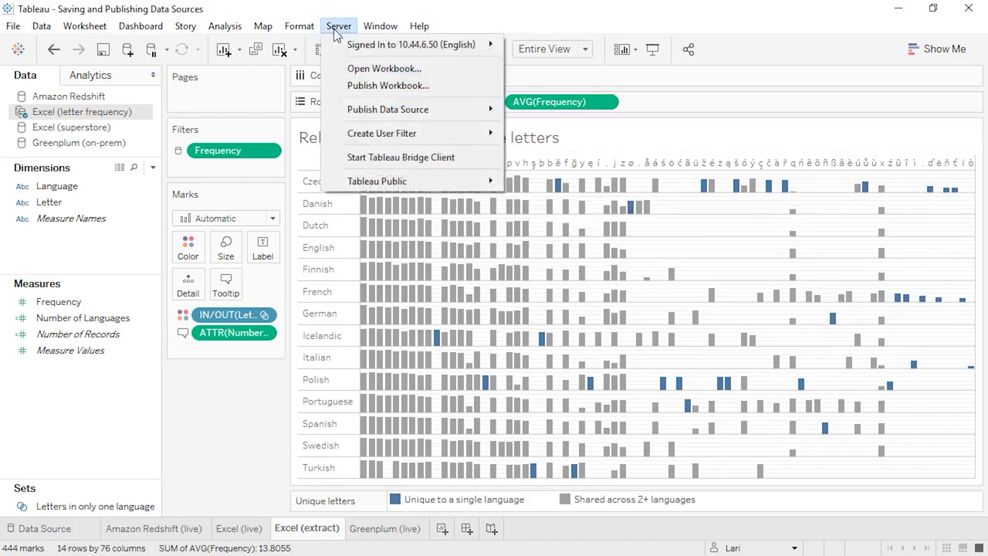
left_click(535, 49)
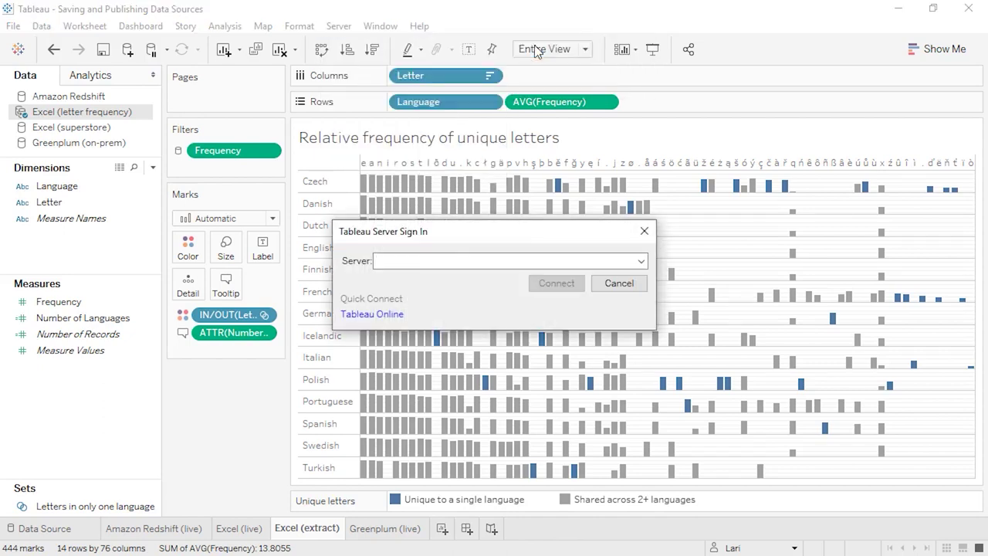
left_click(405, 312)
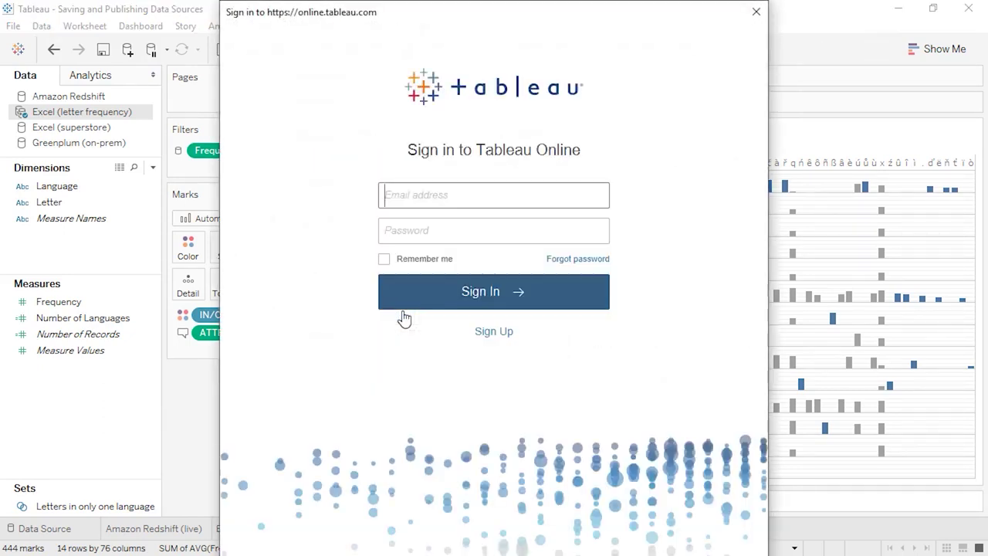
key("Tab")
key("ctrl+v")
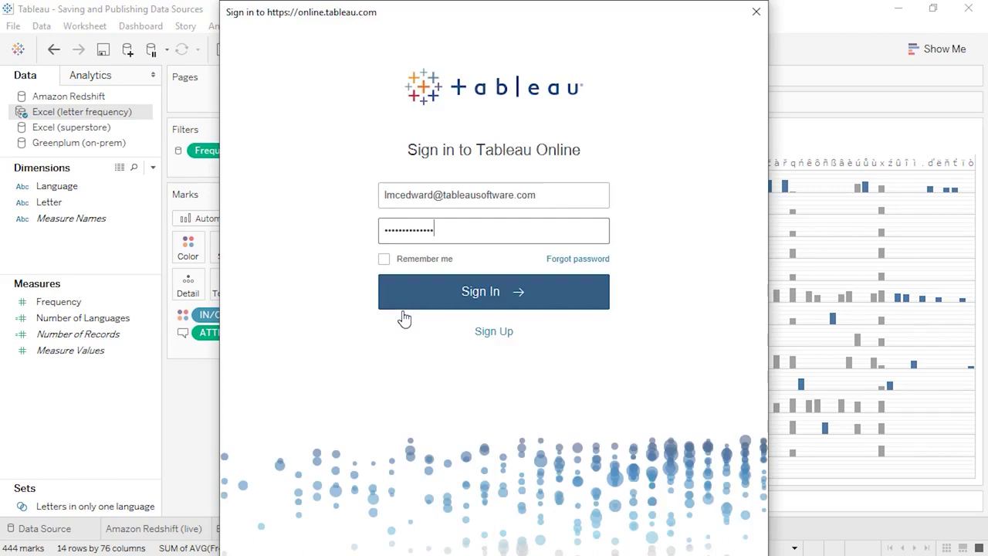
left_click(439, 302)
left_click(437, 259)
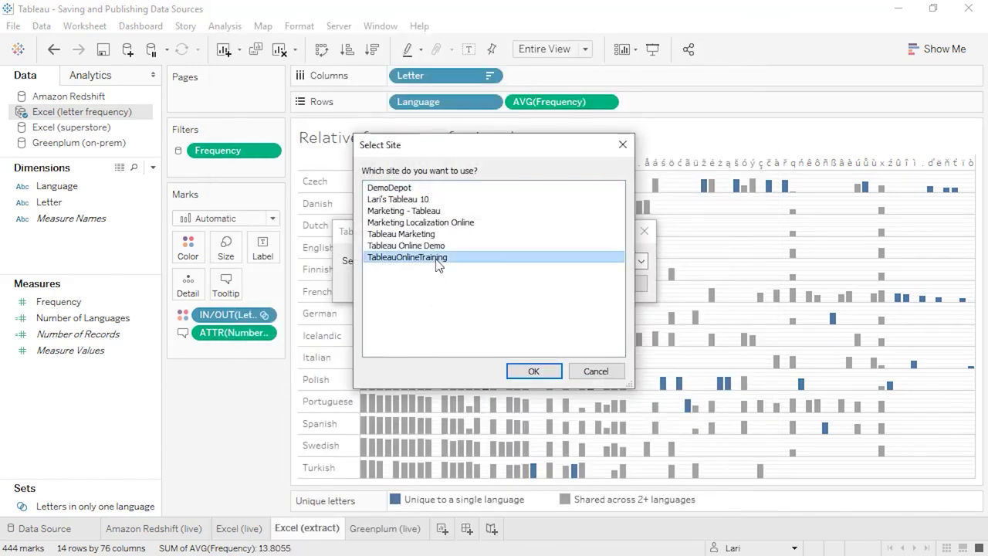
left_click(535, 370)
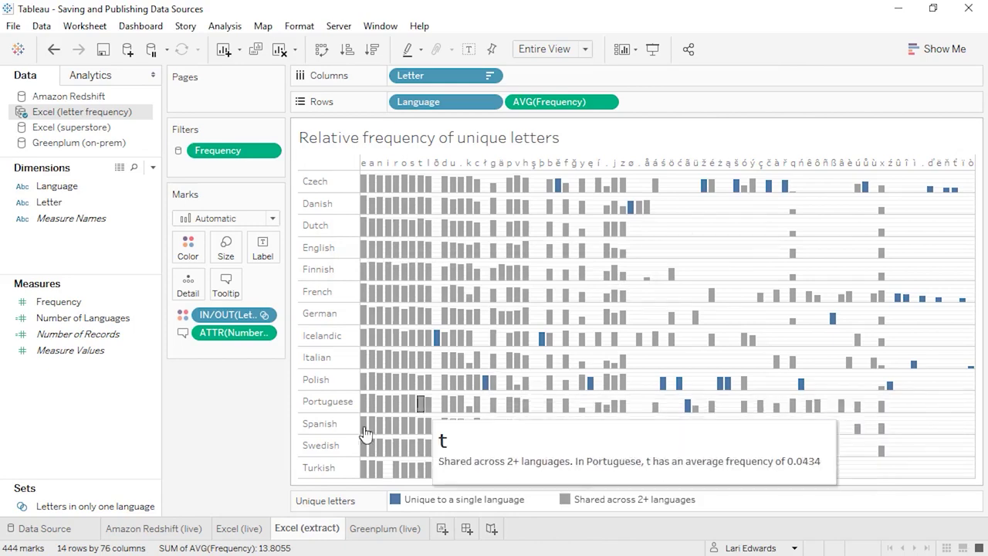
- Publish the Amazon Redshift data source to Tableau Online's Default project
left_click(183, 529)
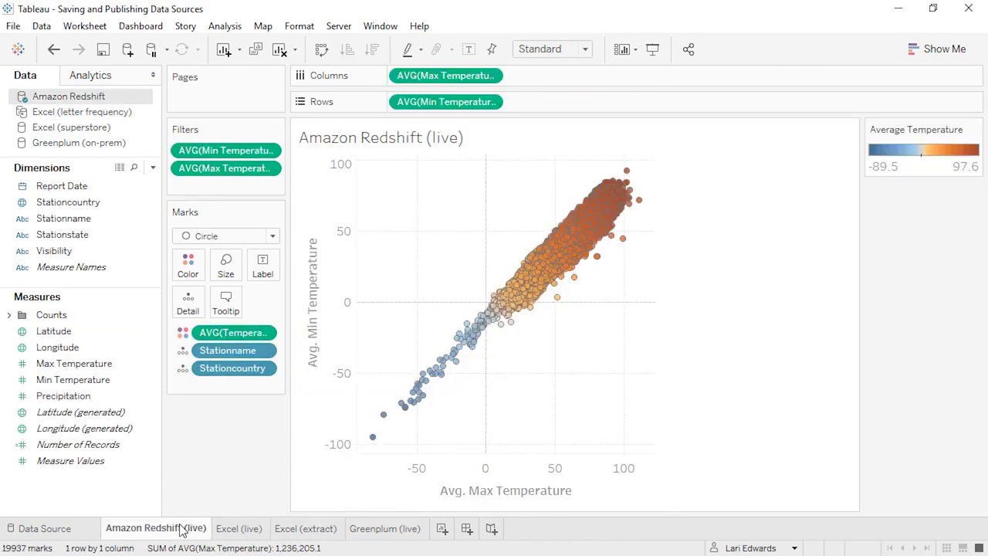
right_click(102, 95)
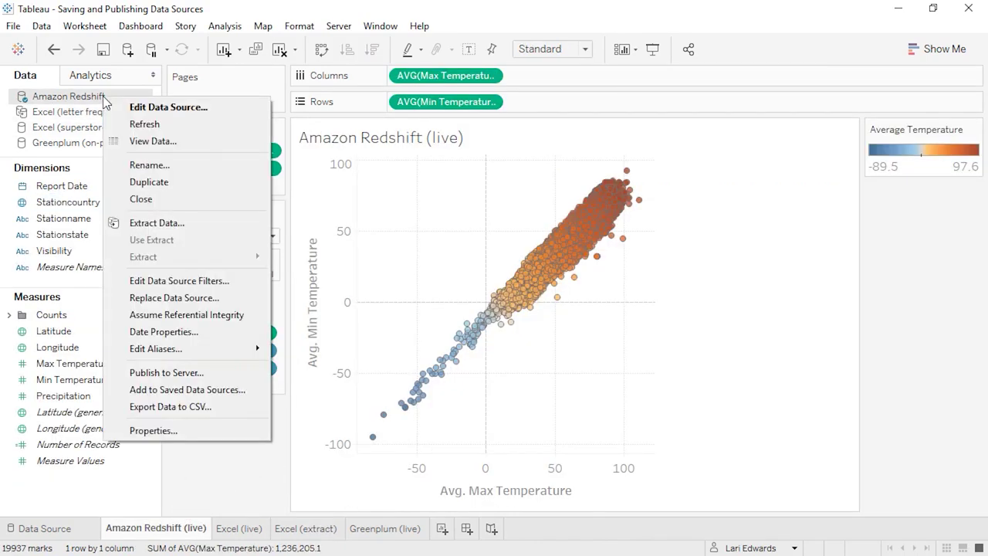
left_click(158, 372)
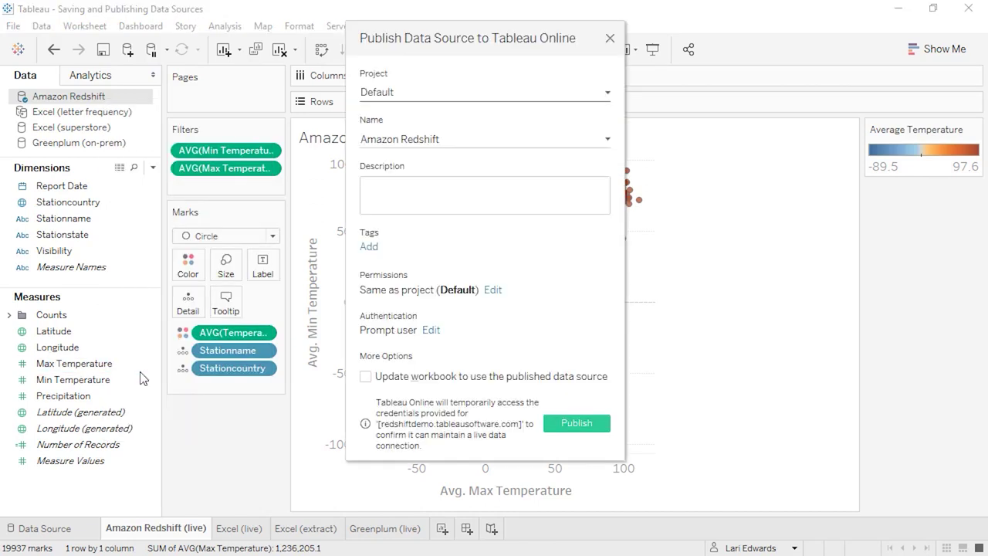
left_click(575, 426)
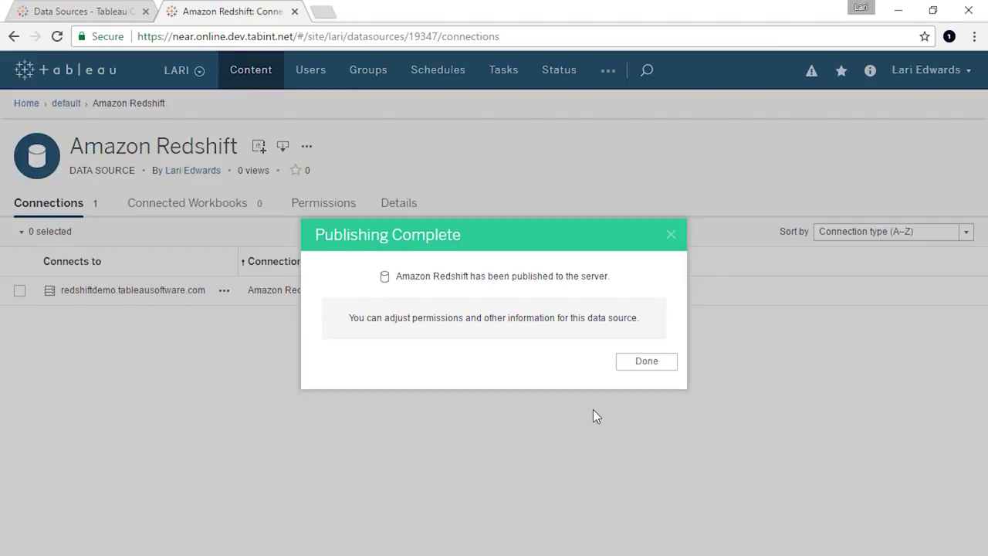
left_click(633, 367)
left_click(897, 11)
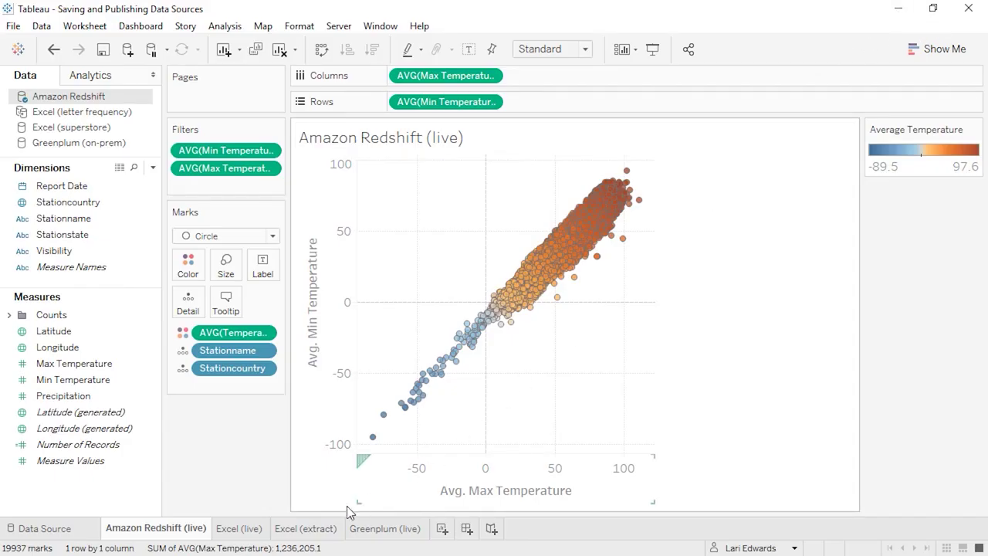
left_click(318, 528)
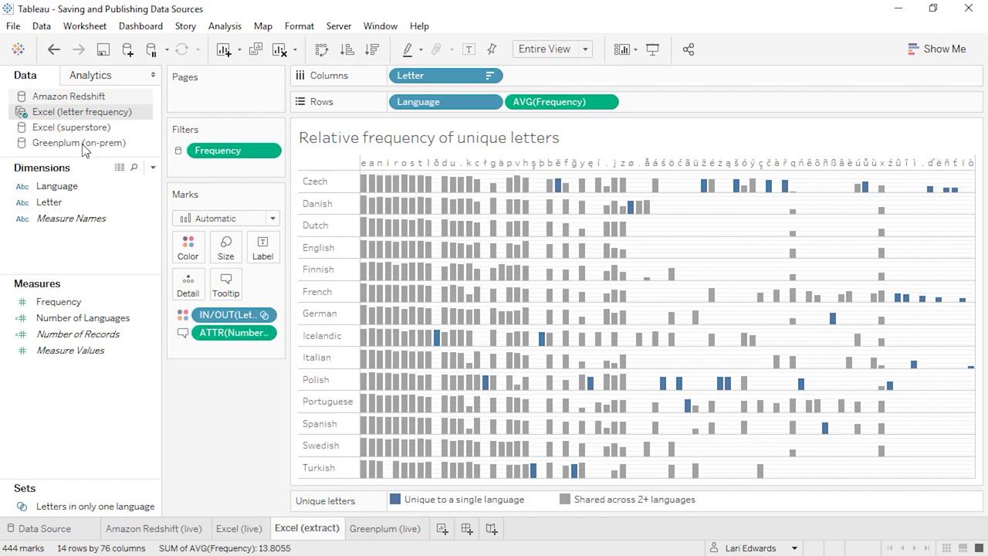
- Publish Excel (letter frequency) to the Tableau Online Default project, then sign in to Tableau Bridge
right_click(82, 117)
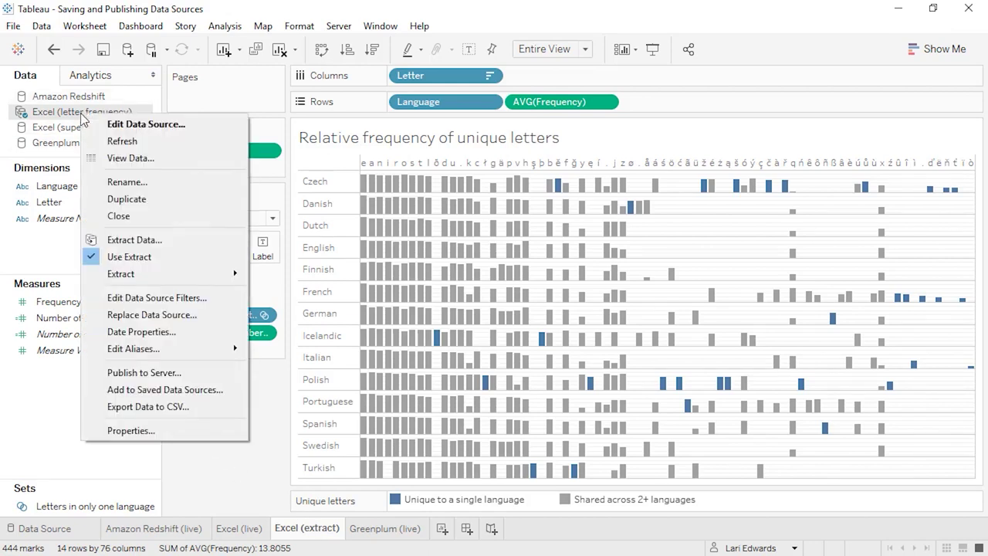
left_click(126, 372)
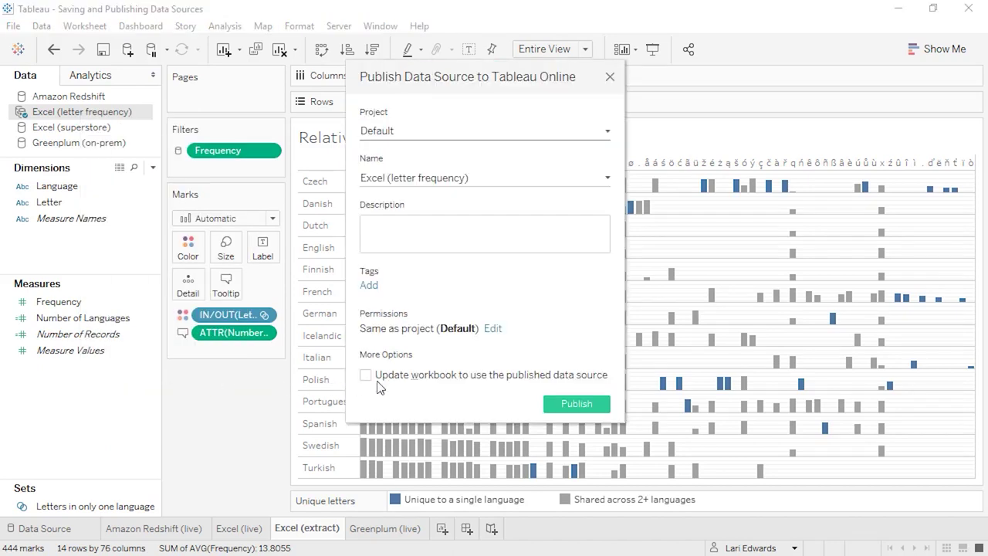
left_click(561, 405)
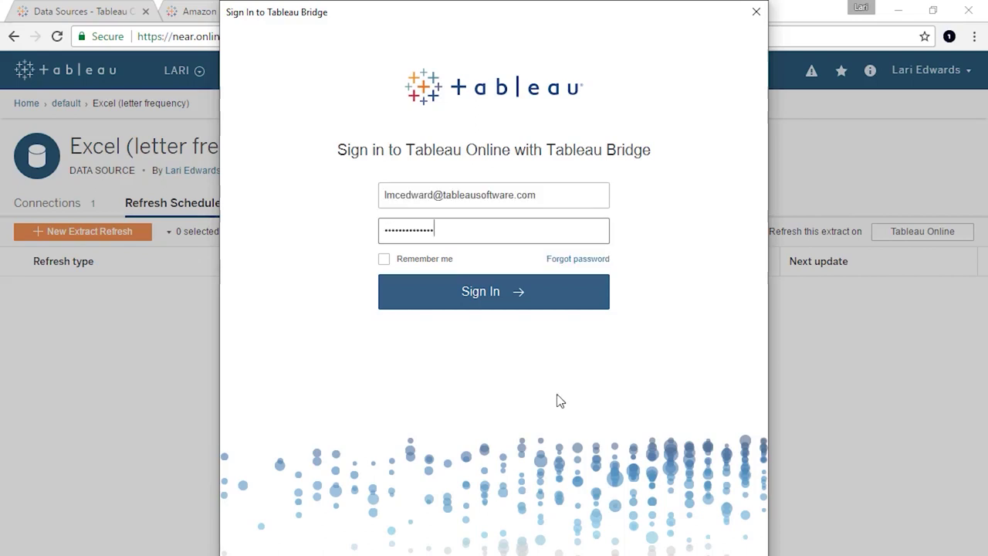
left_click(511, 297)
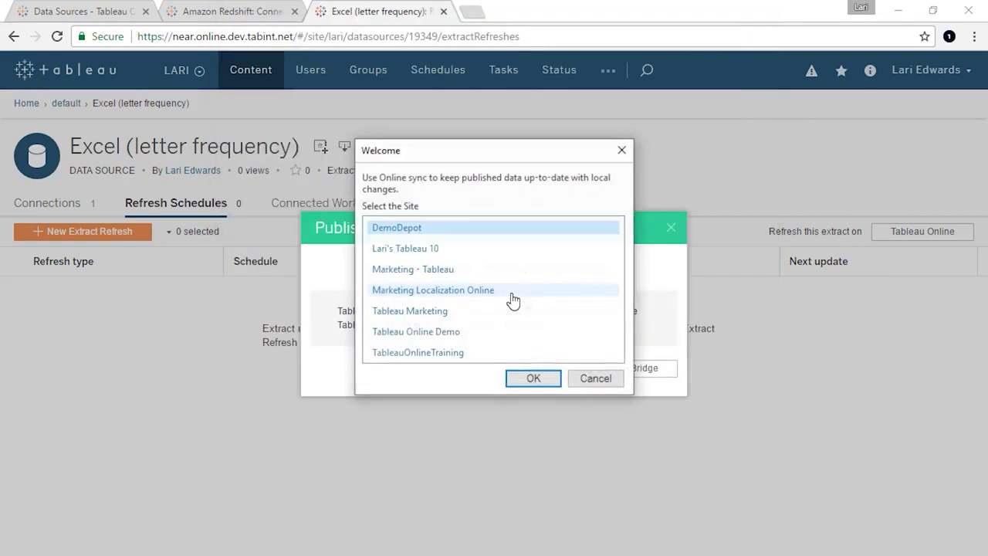
- Select the TableauOnlineTraining site and set a Bridge full refresh daily Monday–Friday at 5:00 AM
left_click(490, 354)
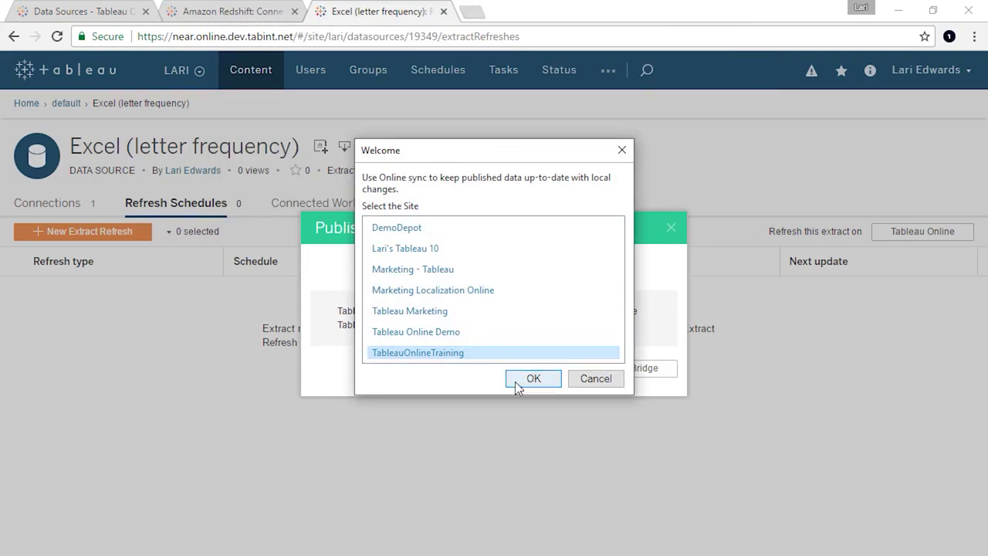
left_click(513, 380)
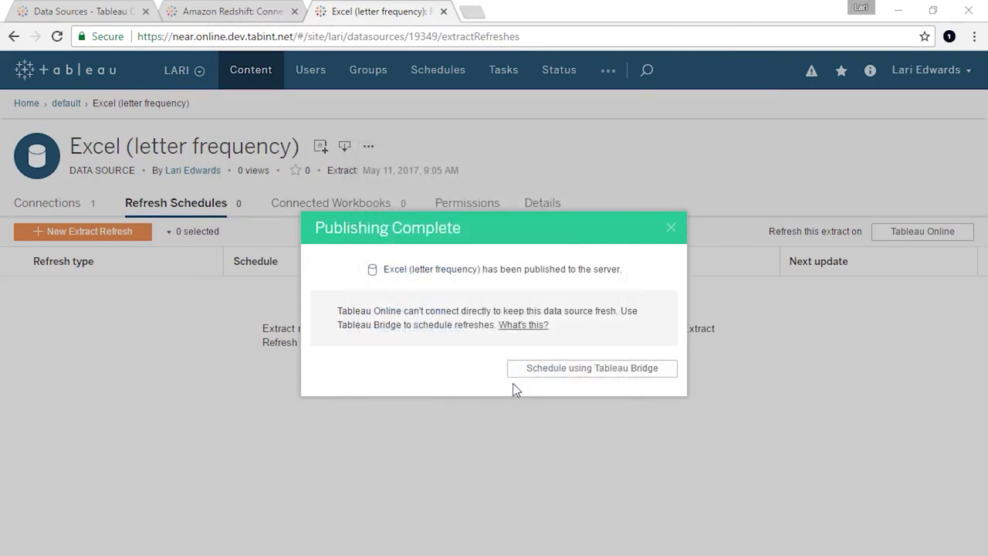
left_click(530, 376)
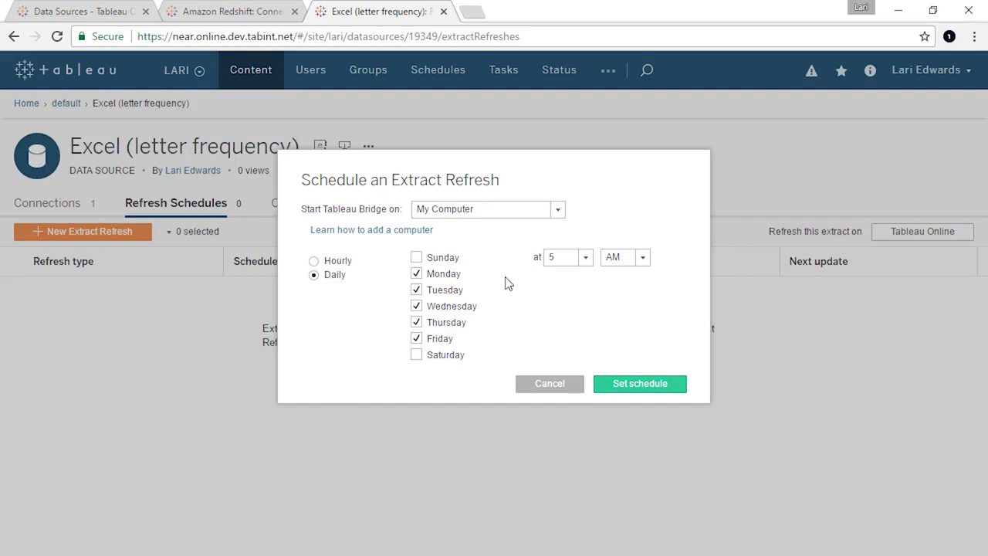
left_click(629, 386)
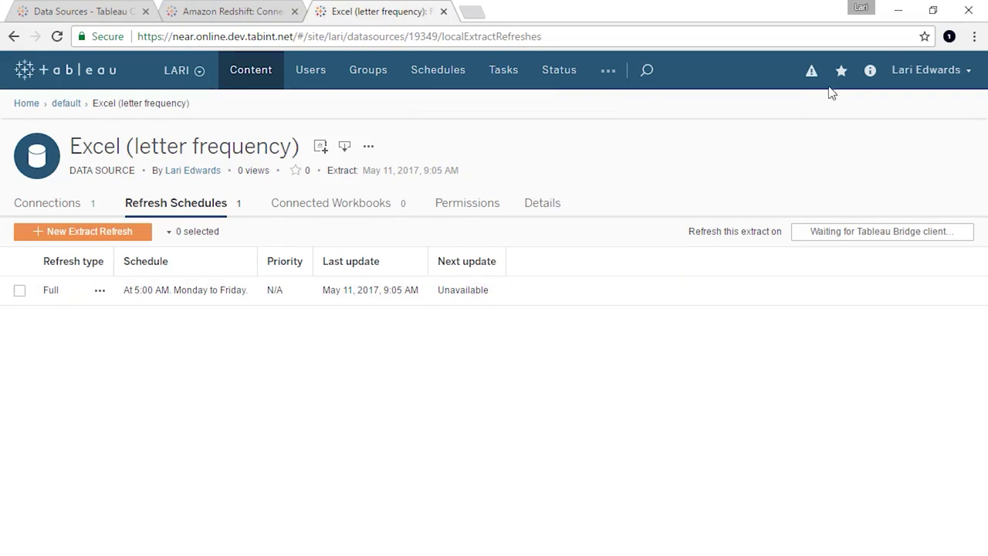
left_click(896, 17)
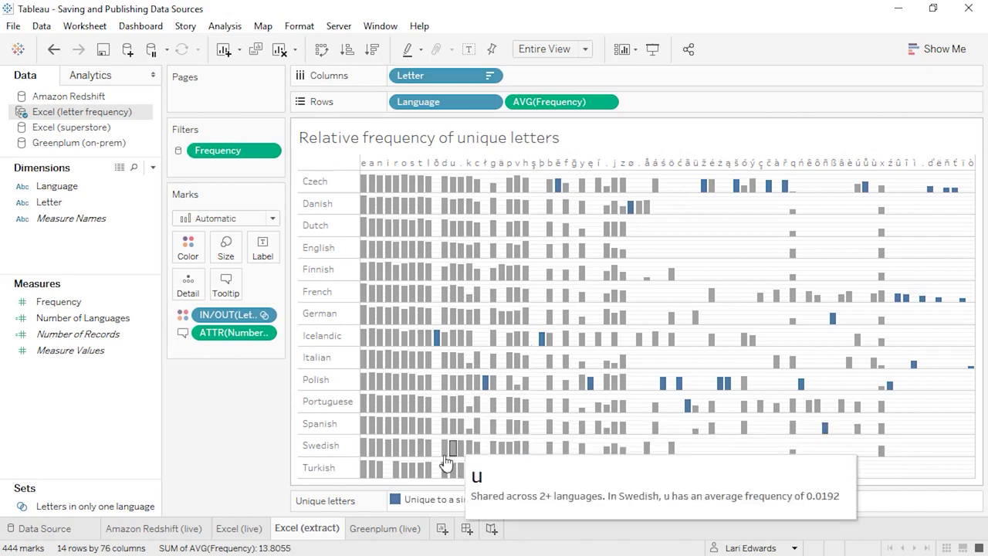
- Review the Publish to Server settings for Greenplum (on-prem), then close them without publishing
left_click(406, 529)
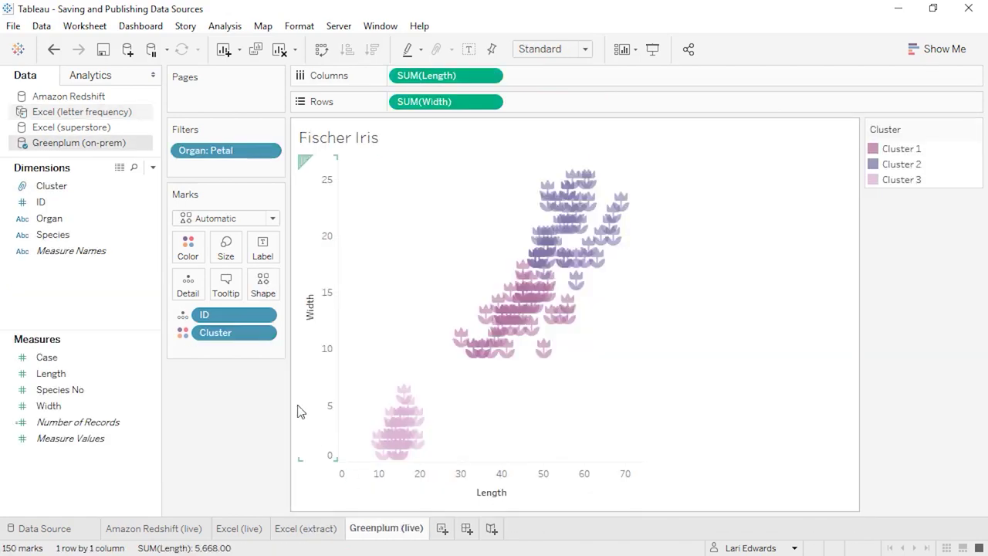
right_click(118, 142)
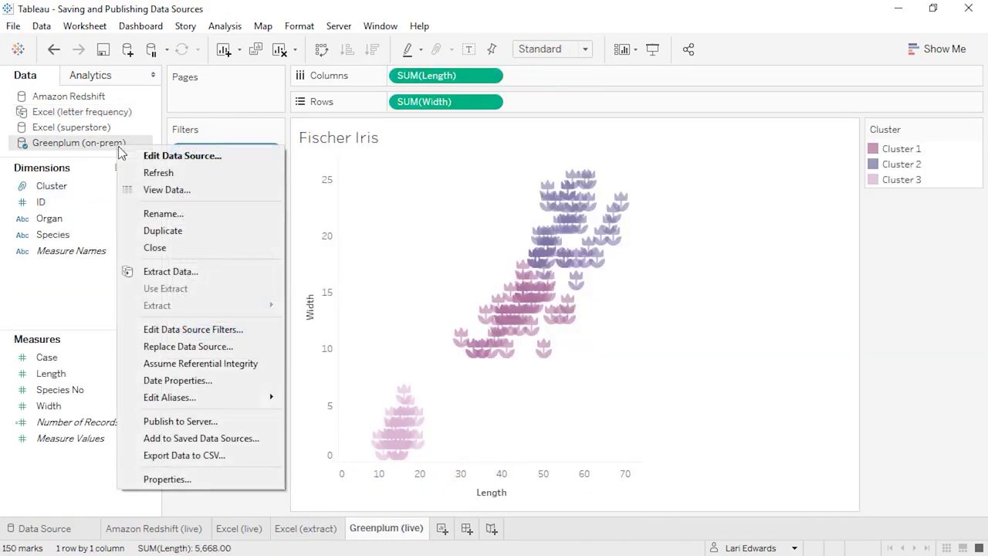
left_click(180, 421)
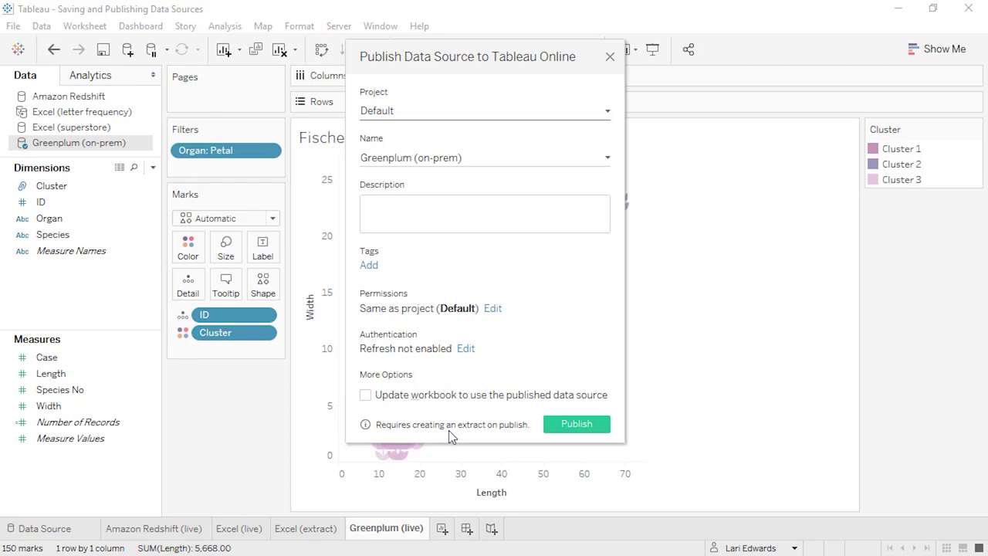
left_click(611, 57)
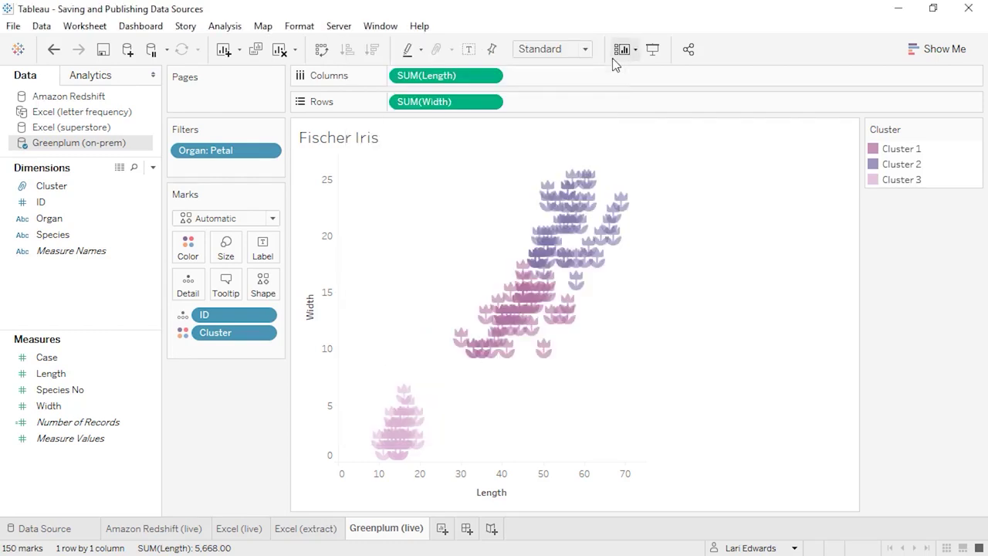
left_click(896, 16)
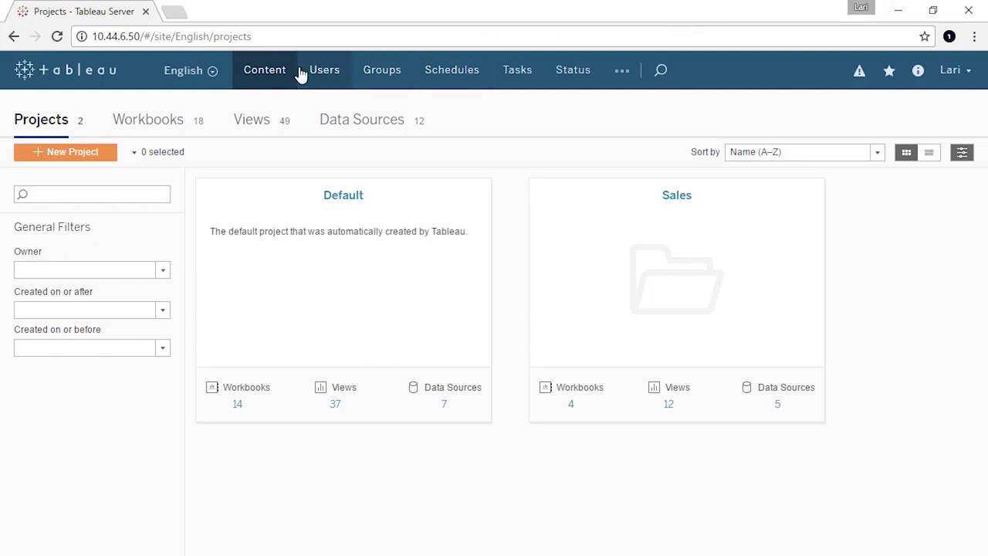
- List the server's data sources, check the Last extract column, and open Excel (letter frequency)
left_click(363, 127)
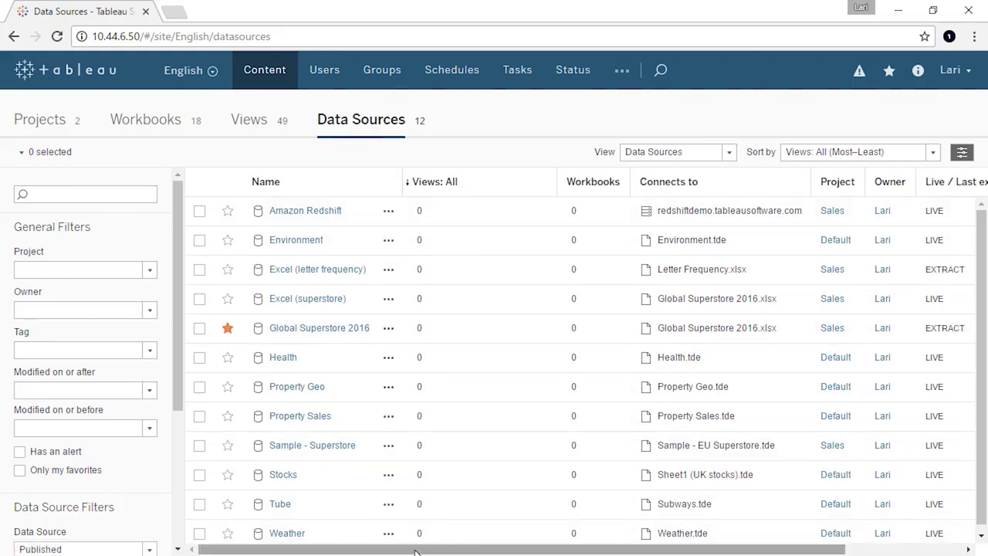
left_click_drag(414, 552, 517, 554)
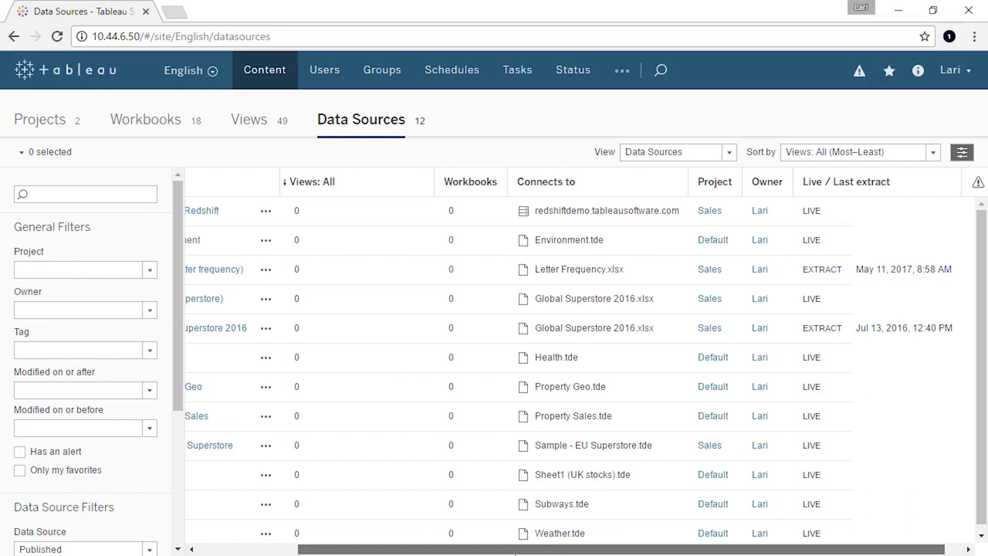
left_click_drag(507, 552, 422, 549)
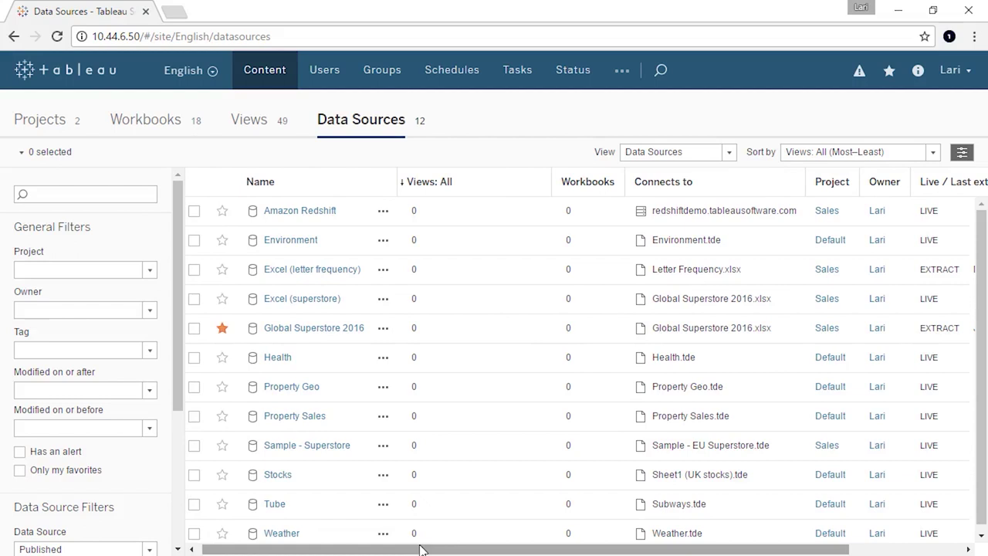
left_click(378, 300)
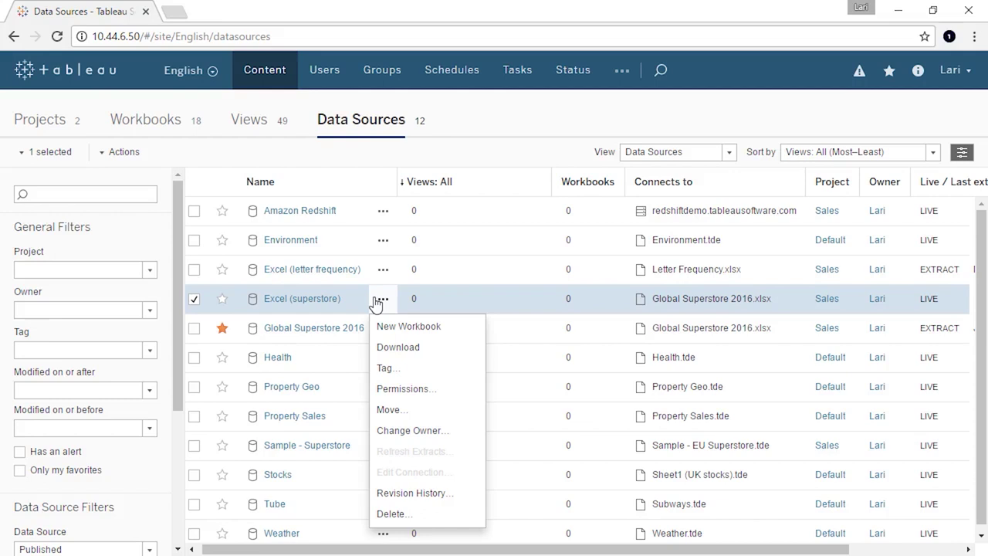
left_click(324, 276)
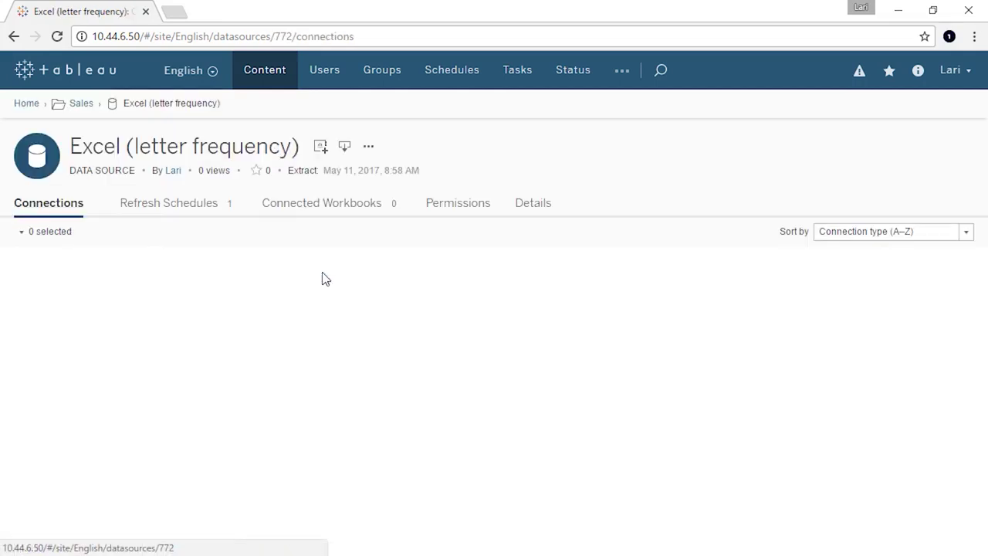
- View the Refresh Schedules tab of the Excel (letter frequency) data source
left_click(199, 206)
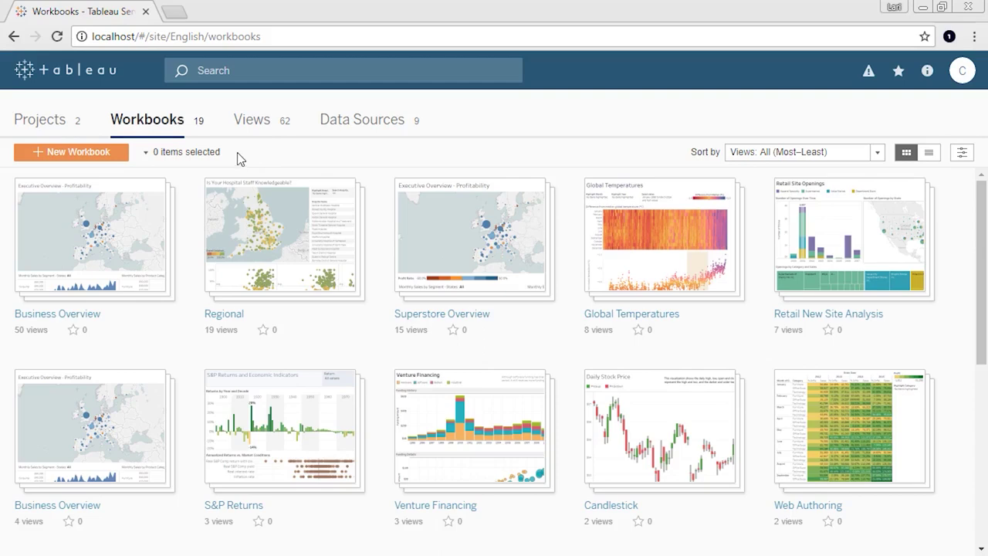
- Start a new web workbook and list the data sources published On this site
left_click(113, 156)
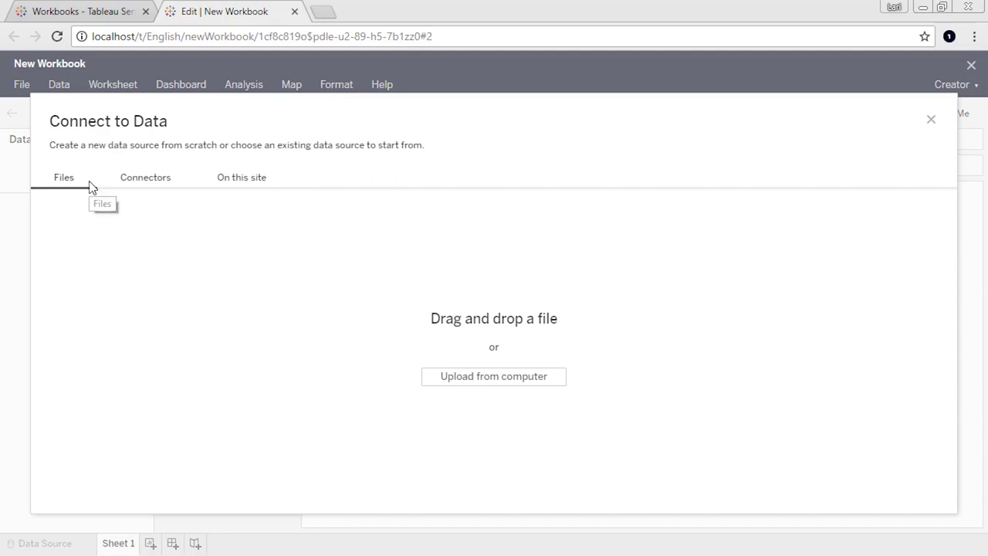
left_click(148, 182)
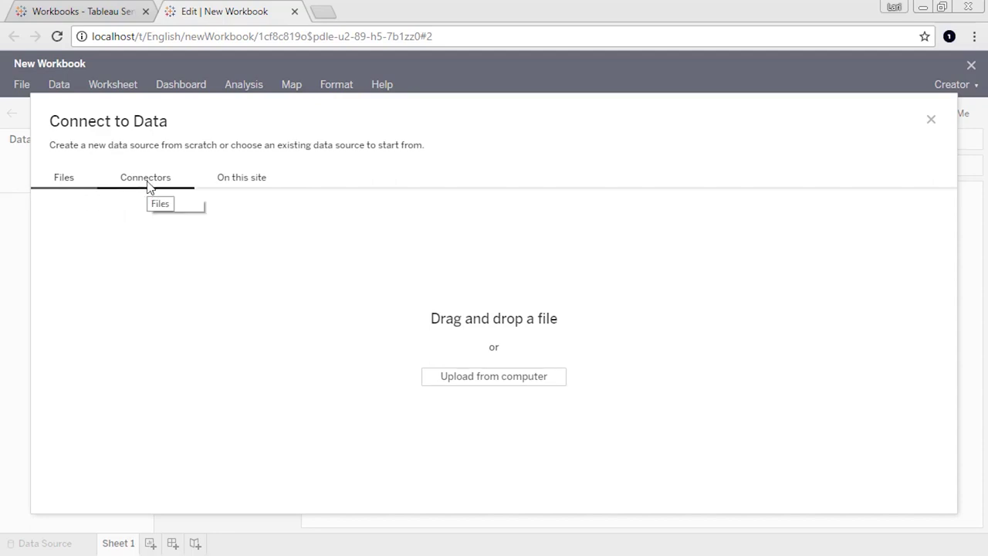
left_click(247, 185)
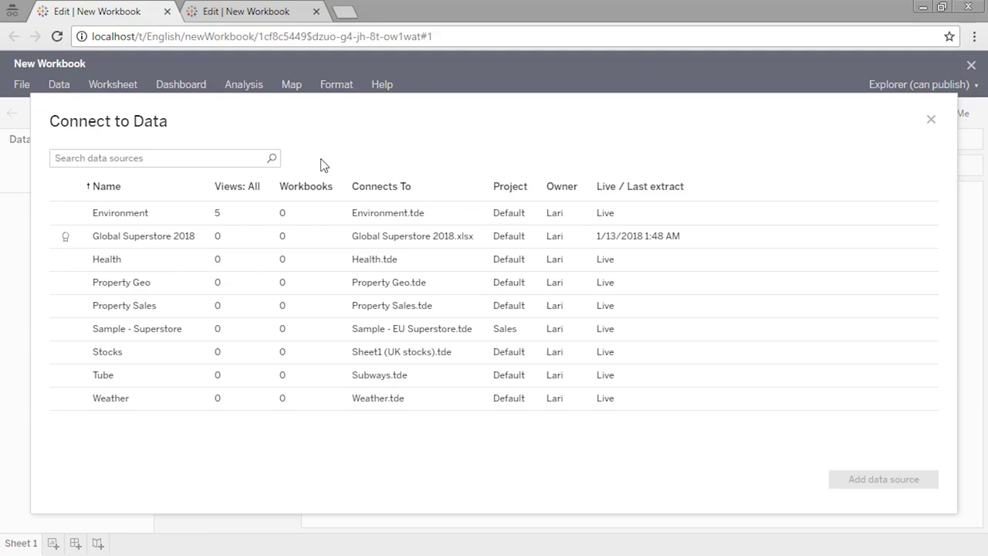
- Filter Tableau Online's Dashboard Starters to Salesforce and scroll through the results
left_click(292, 12)
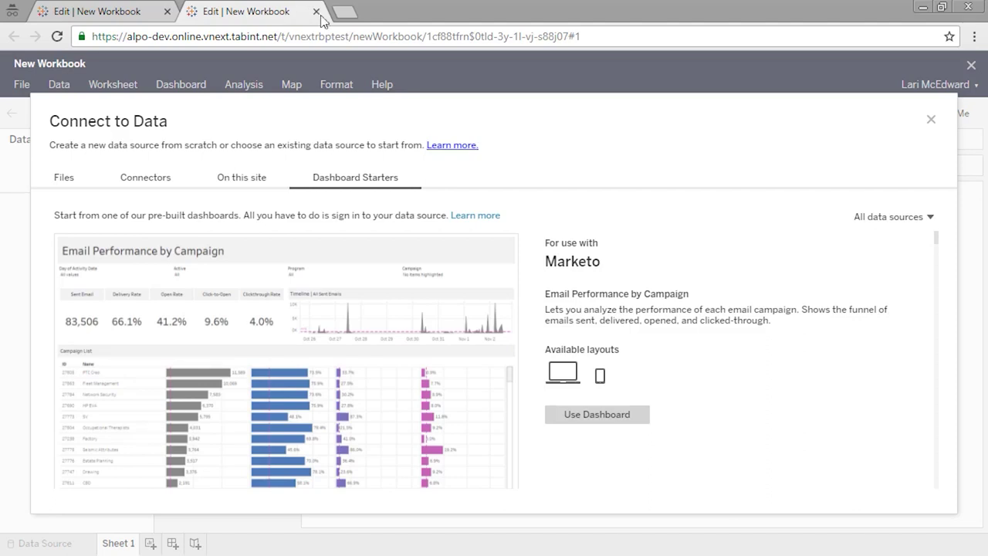
left_click(931, 218)
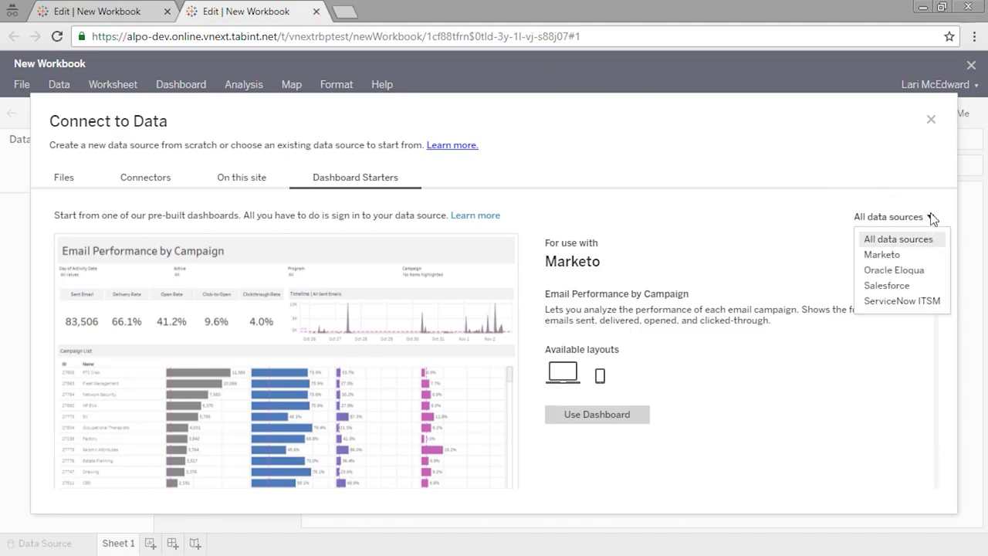
left_click(873, 285)
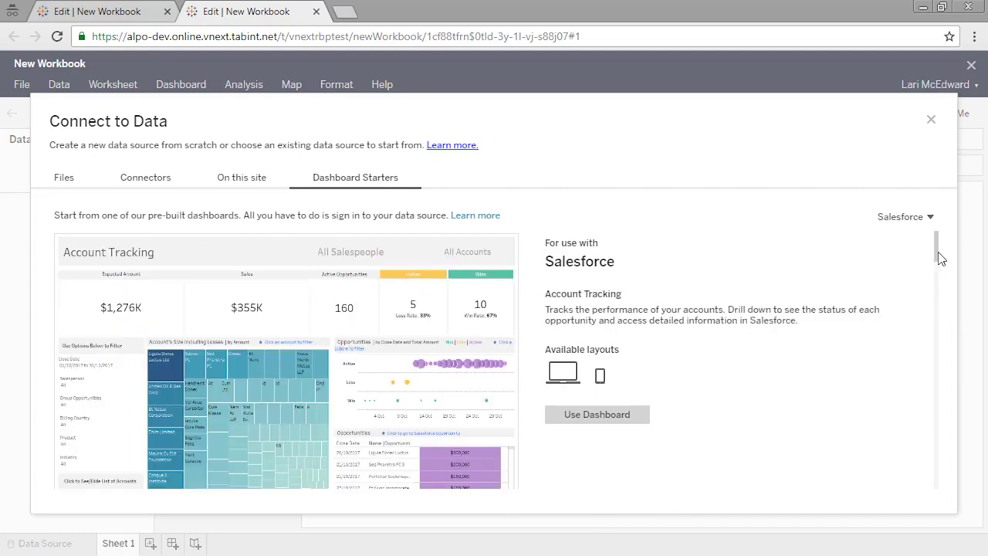
scroll(940, 281, "down", 2)
left_click_drag(941, 280, 944, 441)
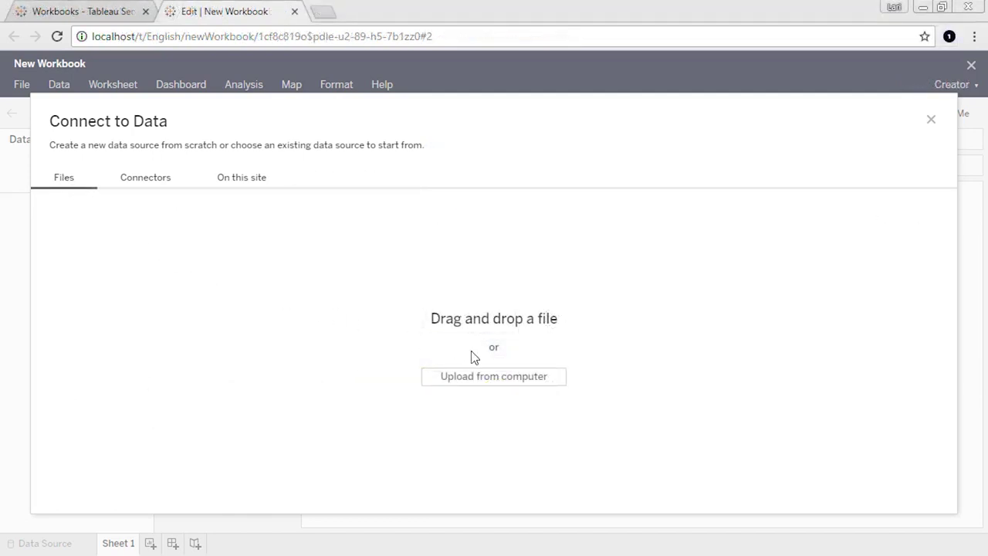
- Upload Global Superstore 2018.xlsx, add its Orders sheet to the canvas, and go to Sheet 1
left_click(482, 378)
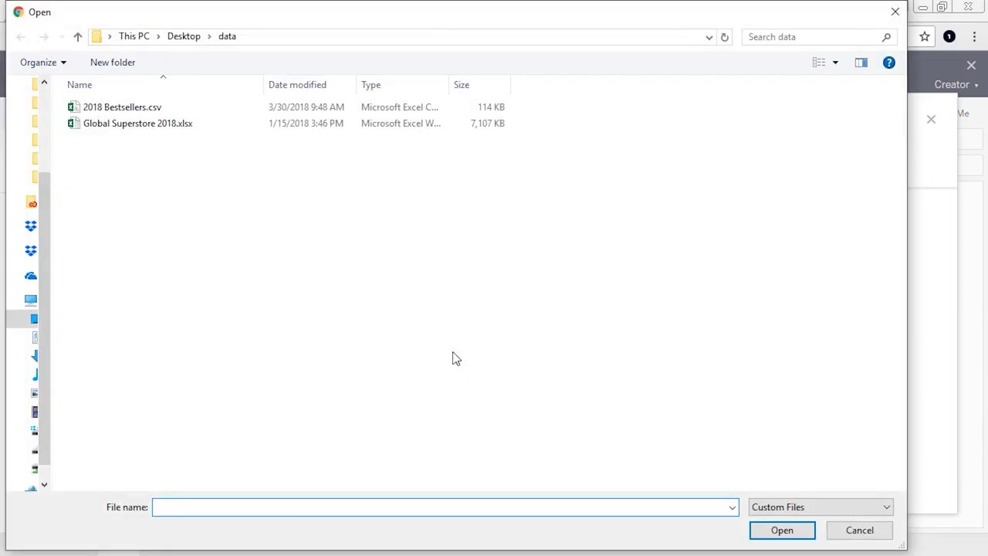
double_click(180, 125)
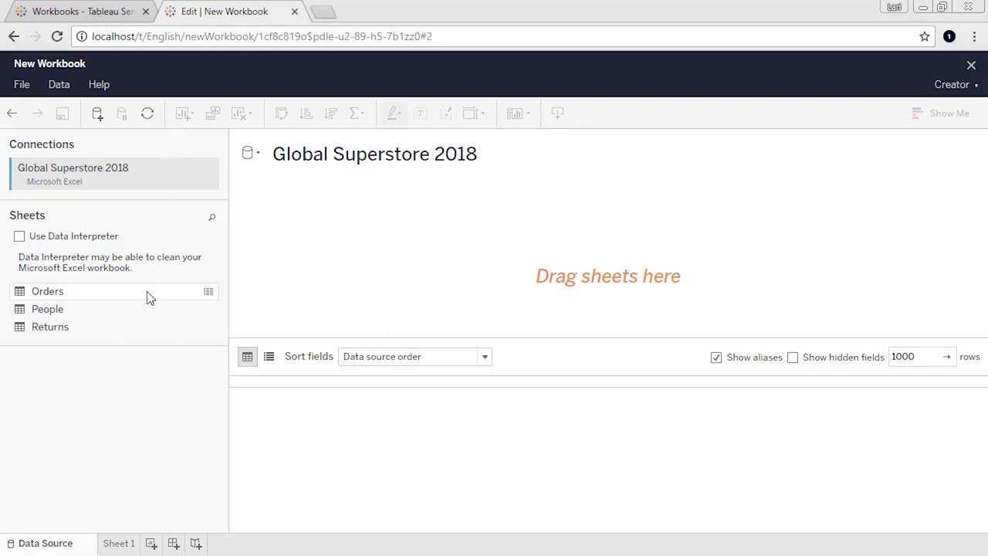
left_click_drag(148, 293, 347, 265)
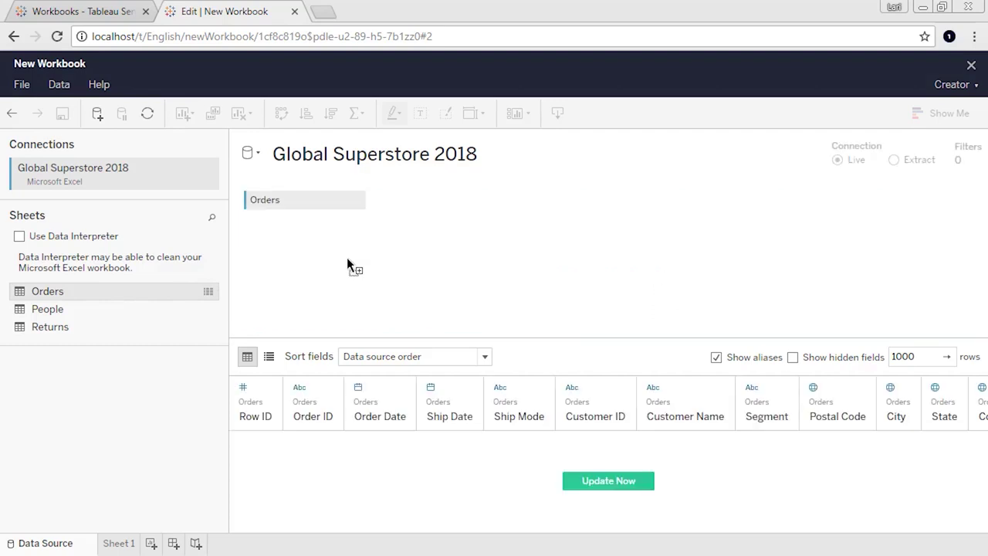
left_click(124, 544)
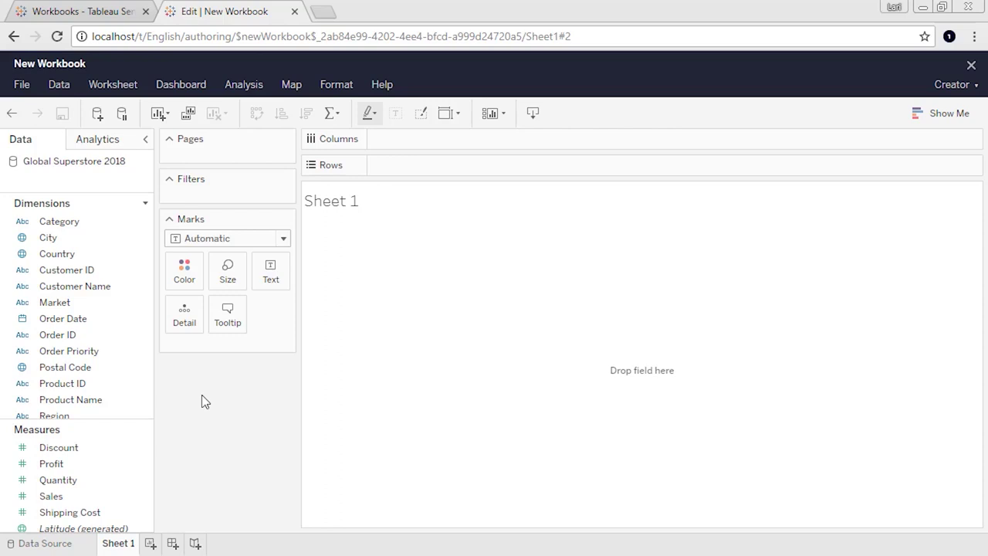
- Add the published Environment data source from this site to the web workbook
left_click(99, 114)
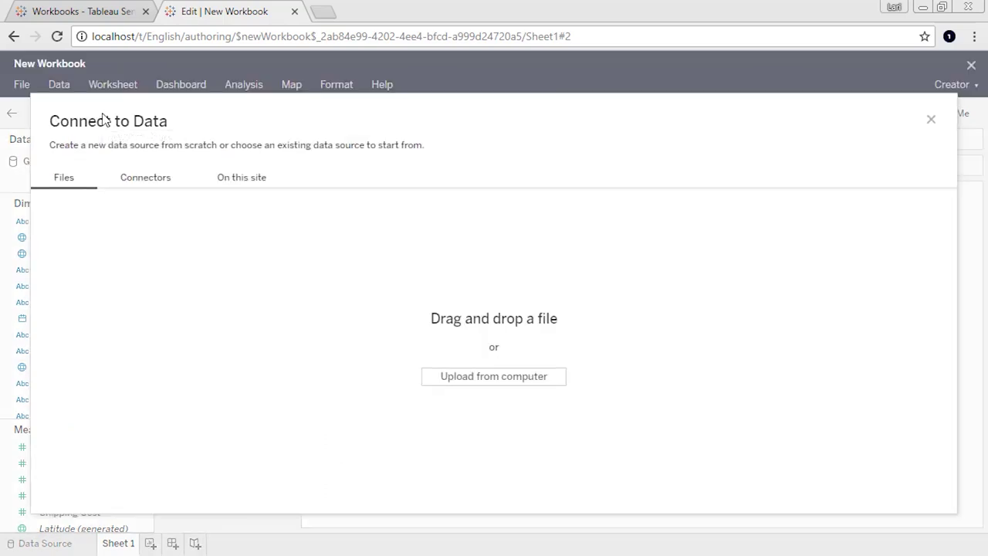
left_click(142, 180)
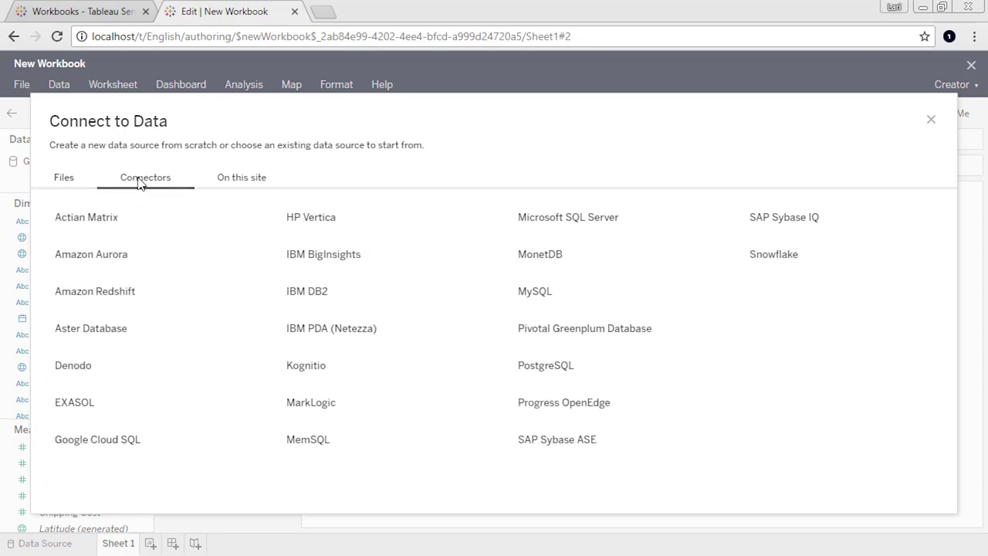
left_click(127, 221)
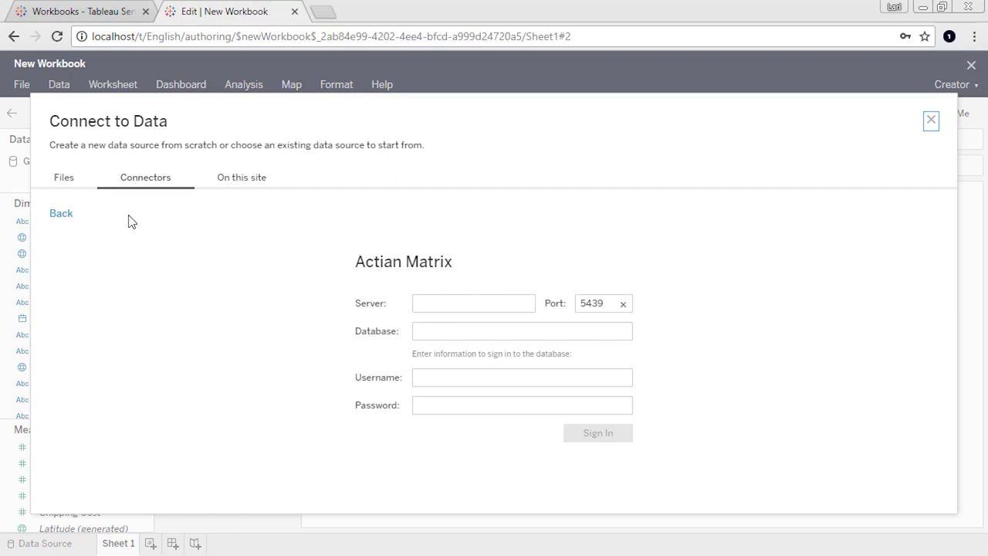
left_click(220, 183)
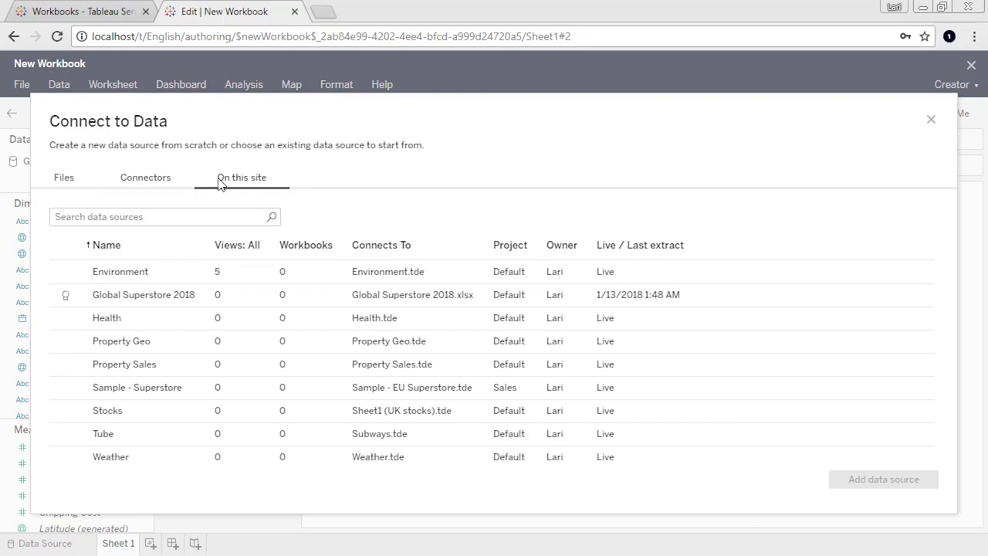
left_click(165, 270)
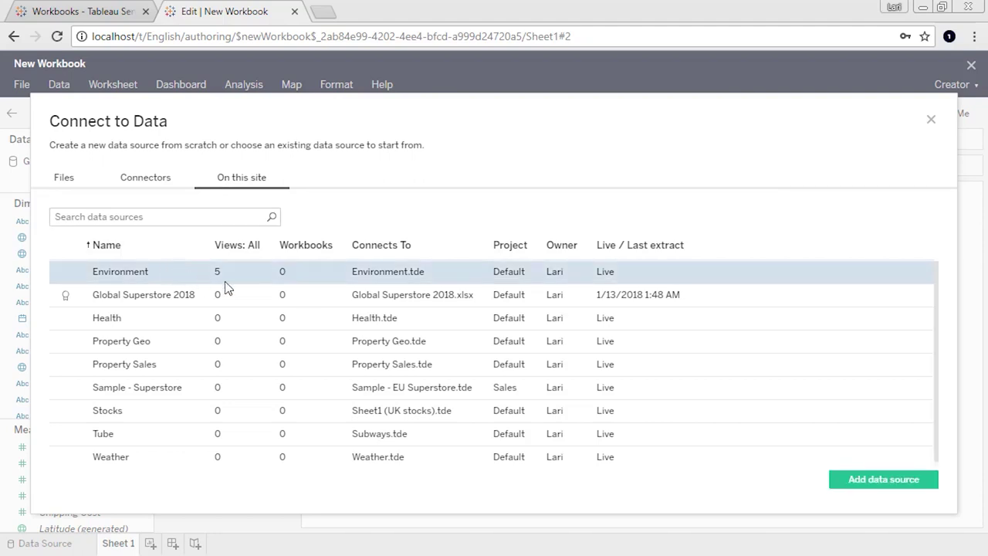
left_click(888, 480)
left_click(21, 84)
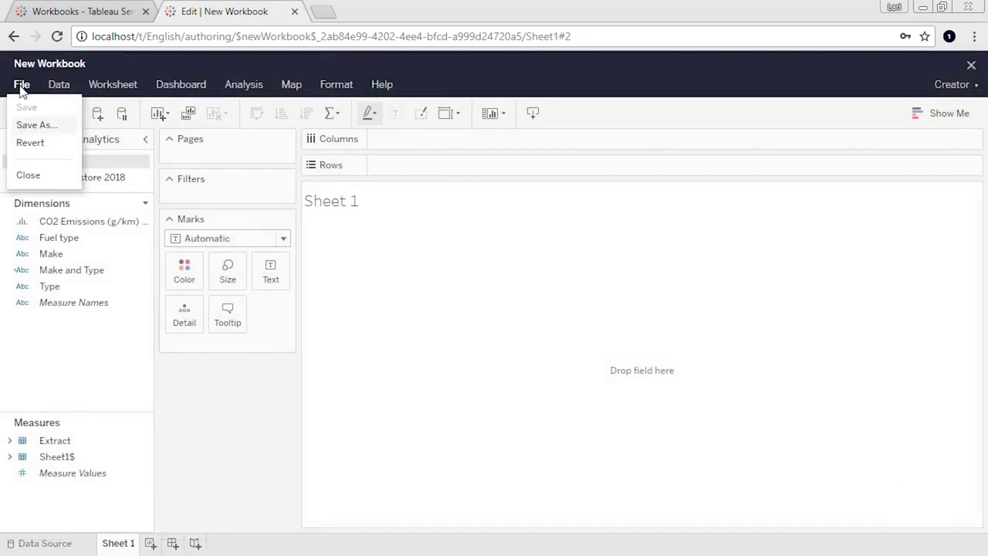
- Save the workbook as 'new data'
left_click(31, 125)
type("new data")
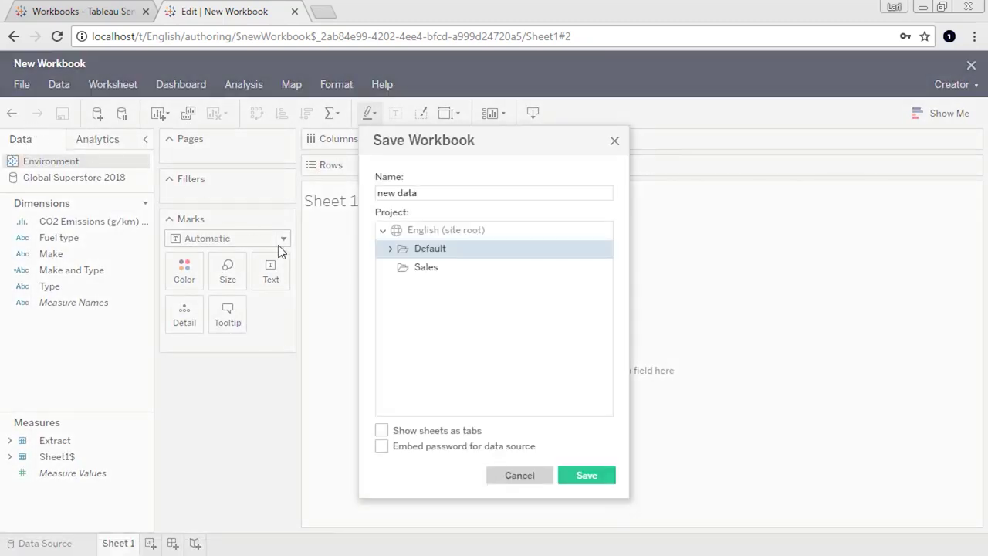
left_click(590, 478)
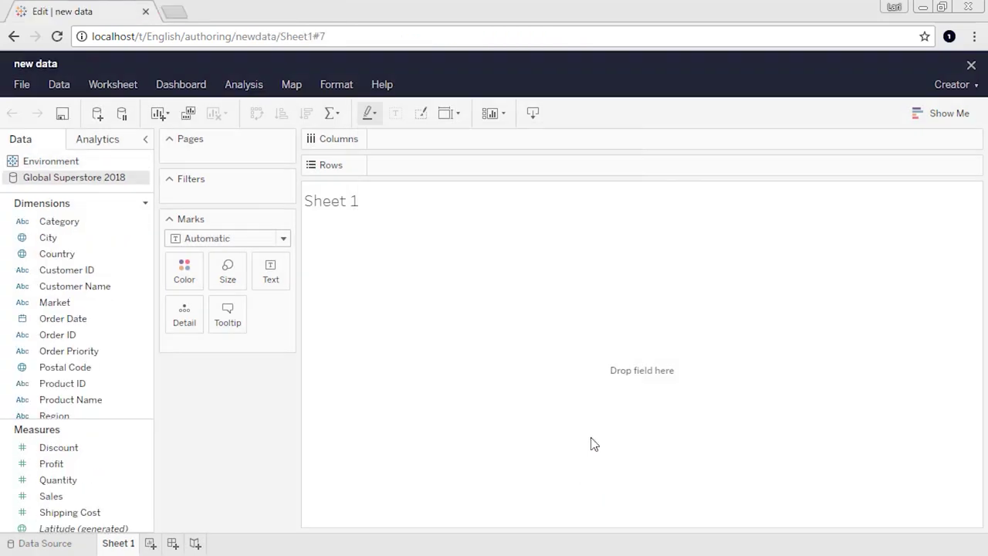
- Find the 'new data' workbook and check that it lists Environment and Global Superstore 2018
left_click(971, 65)
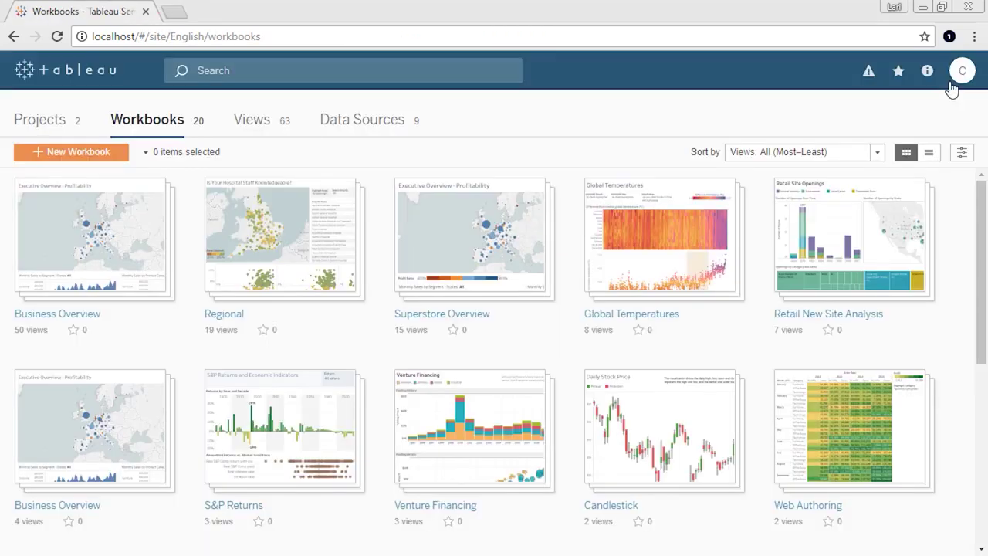
left_click(450, 71)
type("new data")
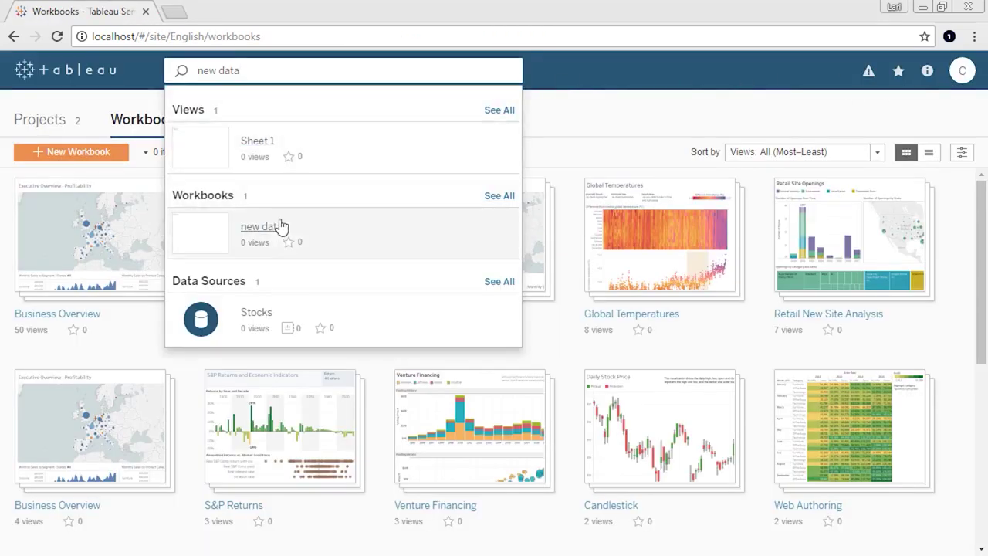
left_click(281, 226)
left_click(150, 205)
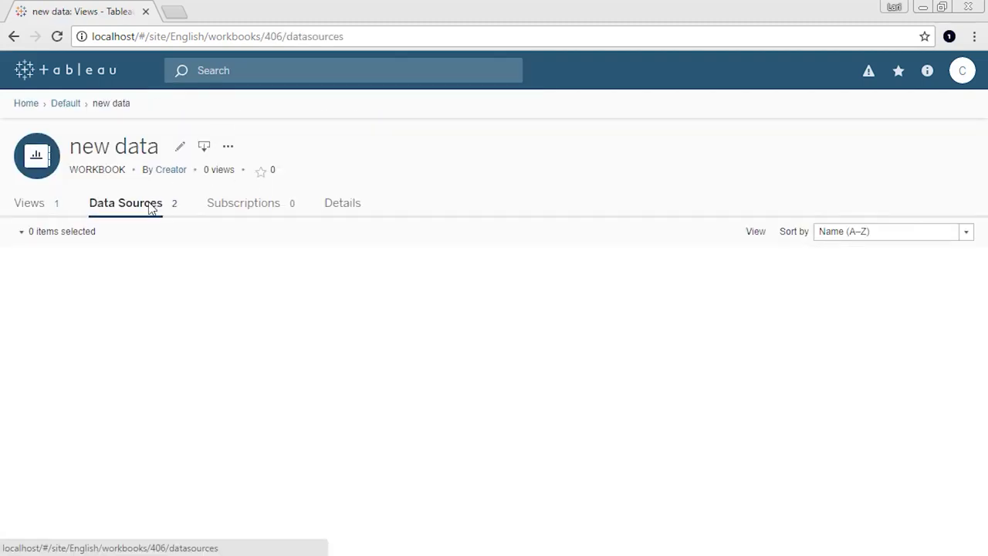
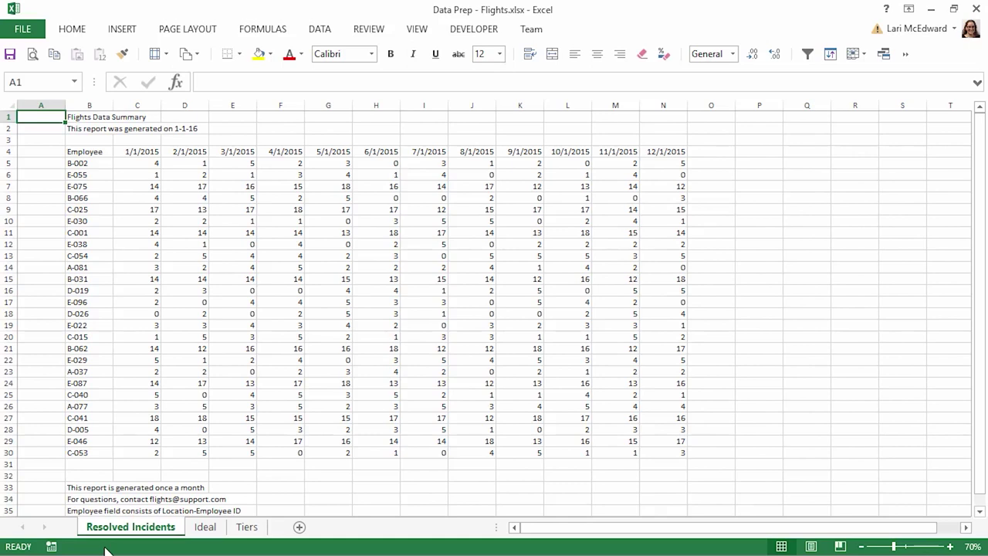
- Review the Ideal sheet's one-row-per-date layout in Excel, then minimize Excel to reveal Tableau
left_click(204, 531)
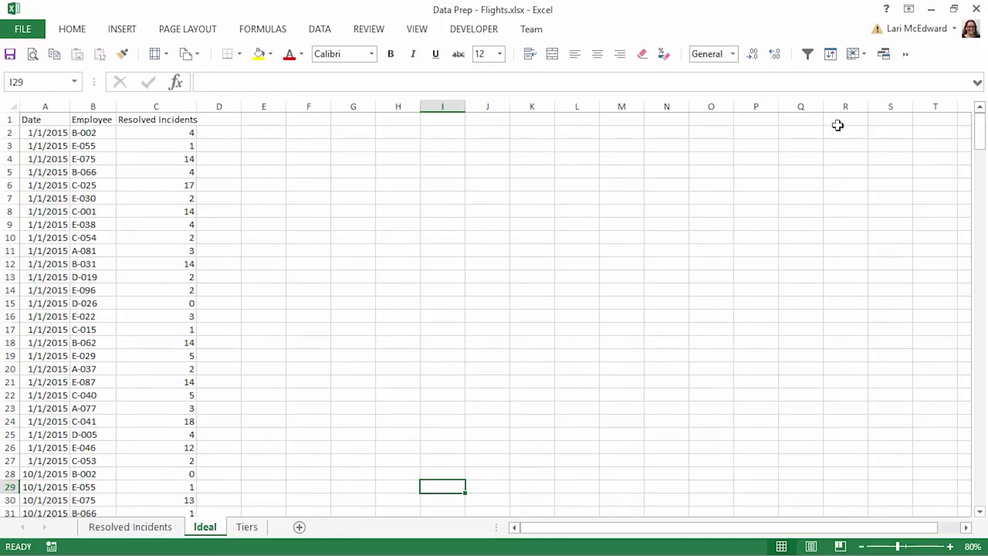
left_click(932, 8)
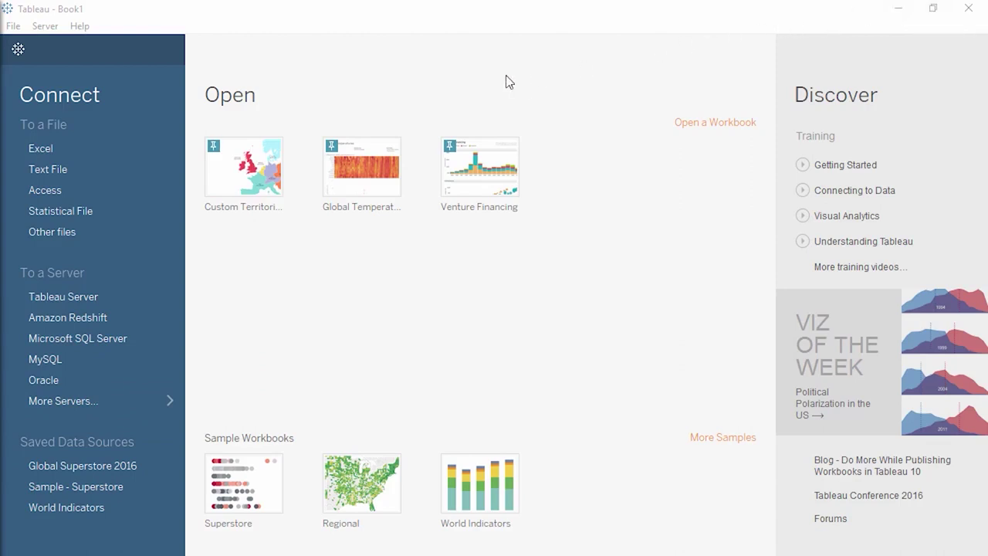
- Connect to Data Prep - Flights.xlsx and add its Resolved Incidents sheet to the canvas
left_click(98, 149)
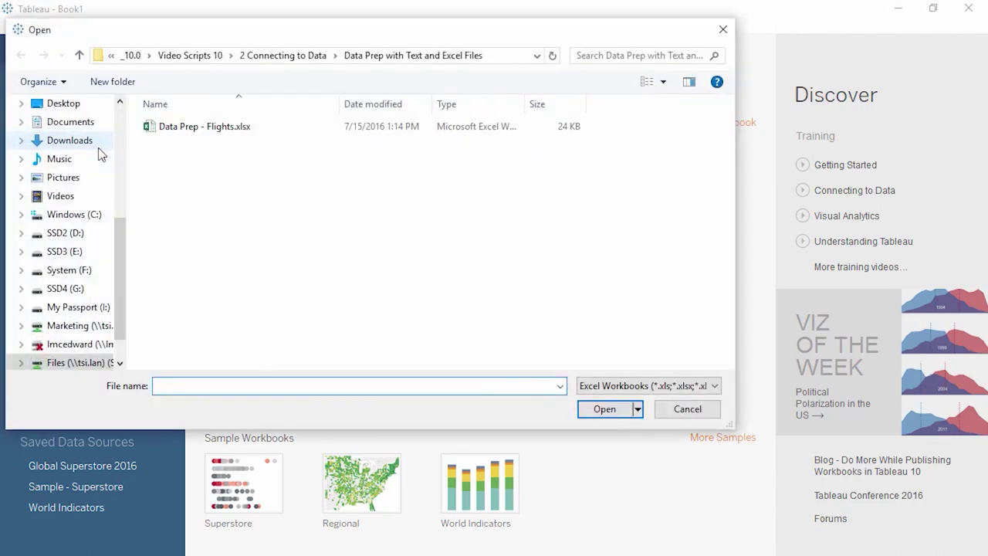
double_click(206, 133)
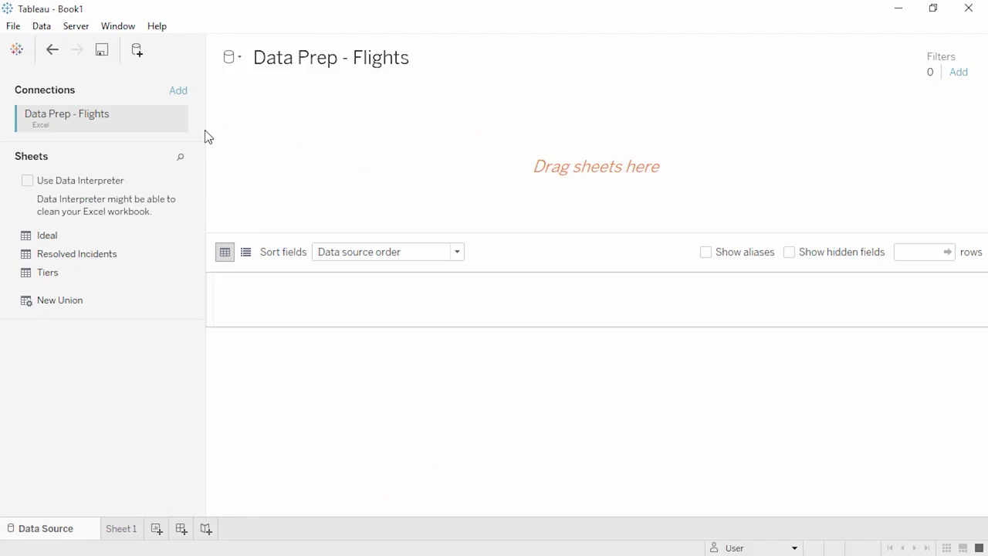
left_click_drag(105, 255, 271, 182)
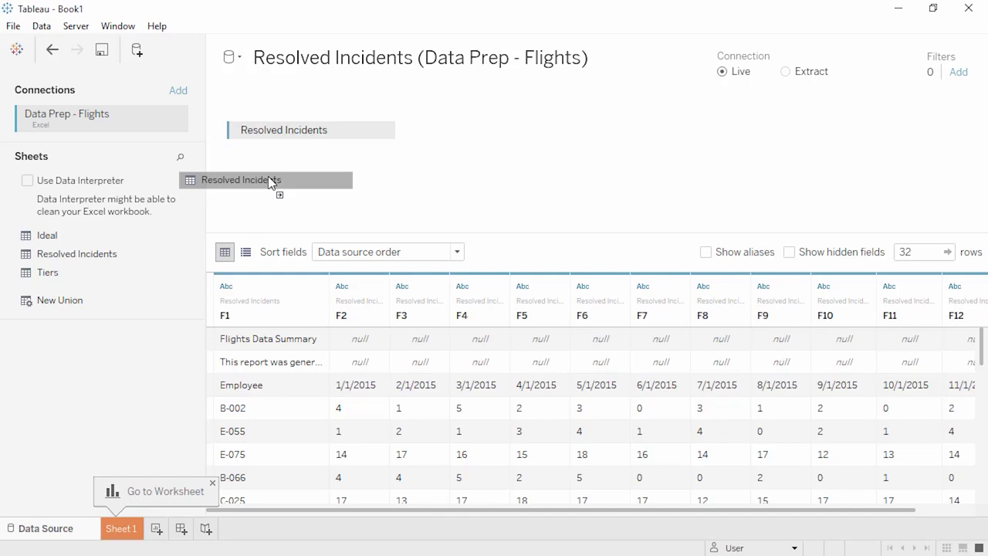
left_click_drag(269, 181, 265, 181)
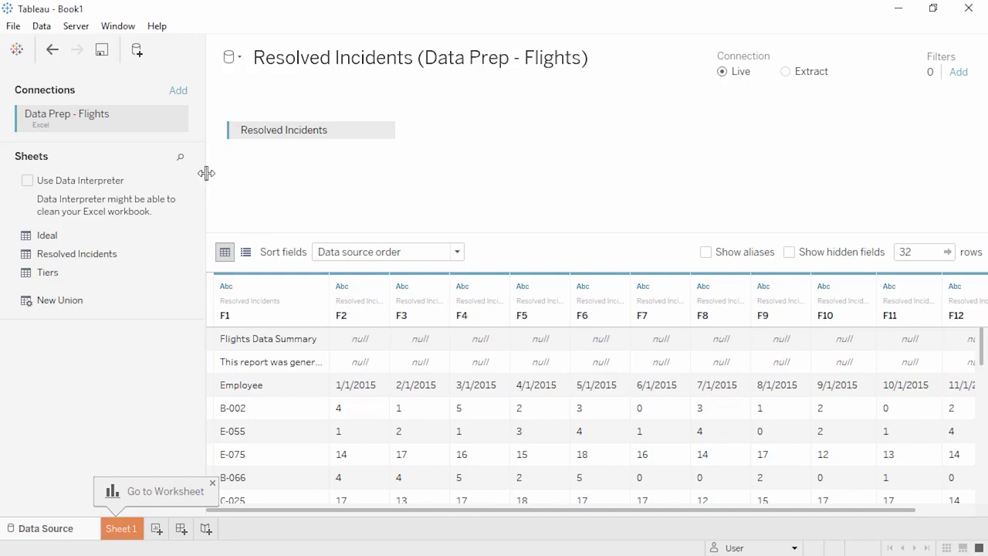
- Enable Data Interpreter on Resolved Incidents and open its results workbook in Excel
left_click(27, 180)
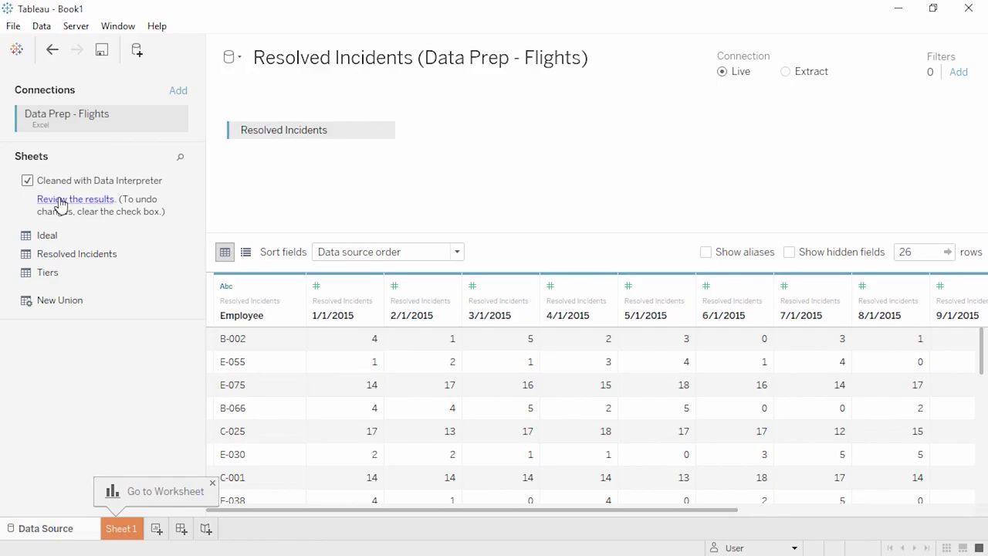
left_click(61, 202)
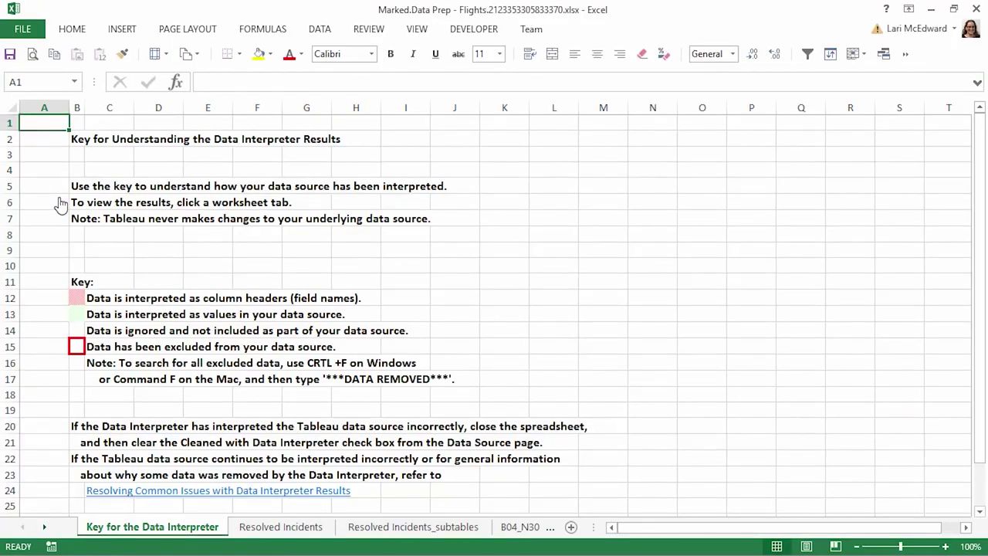
- Check the Header and Data markings on the Resolved Incidents and Ideal sheets, then minimize Excel
left_click(257, 529)
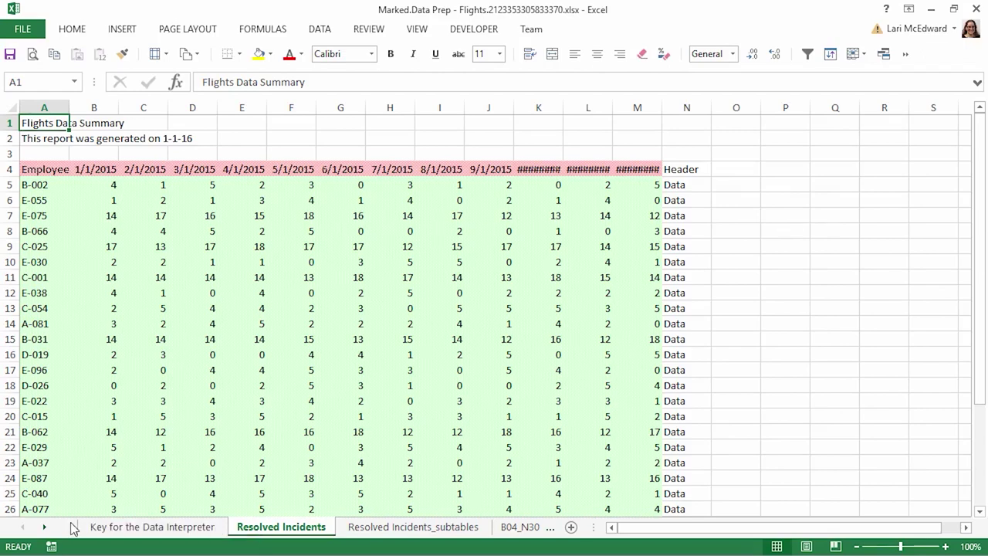
left_click(46, 528)
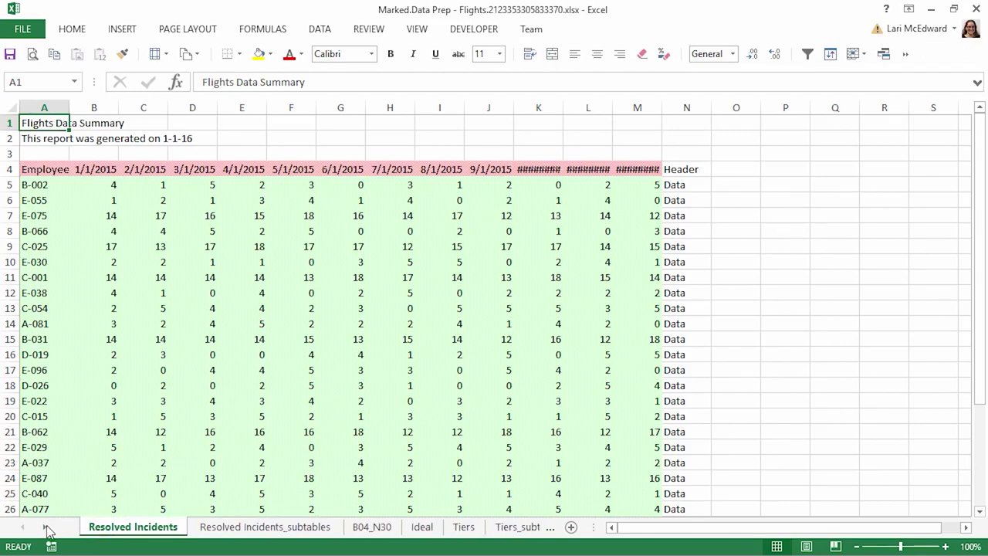
left_click(421, 528)
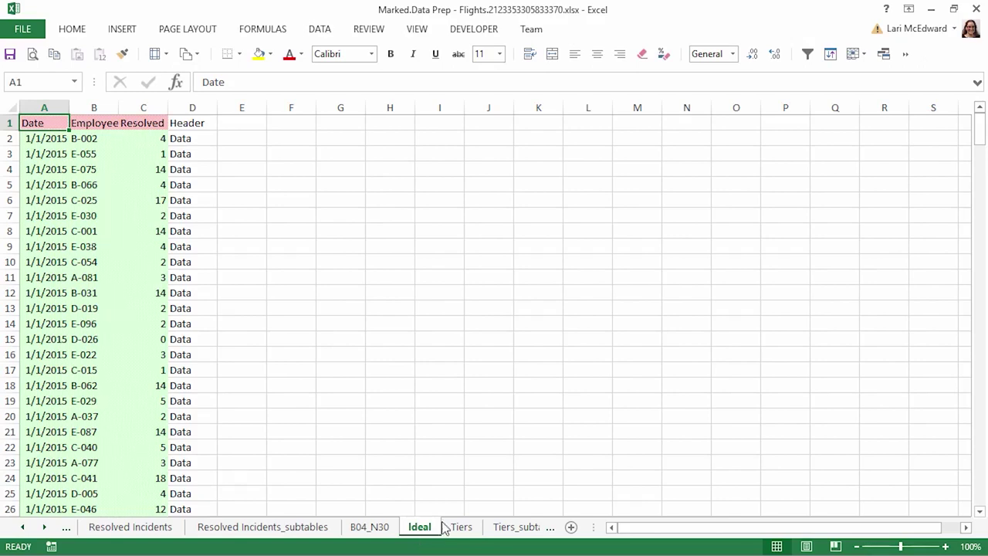
left_click(932, 8)
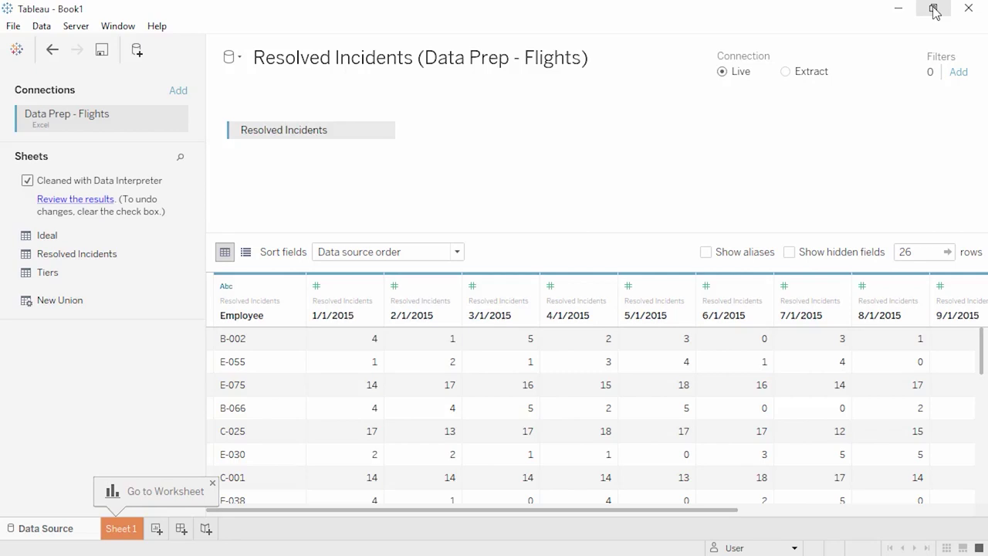
- Pivot the date columns 1/1/2015 through 12/1/2015 into rows, giving 312 rows
left_click(347, 287)
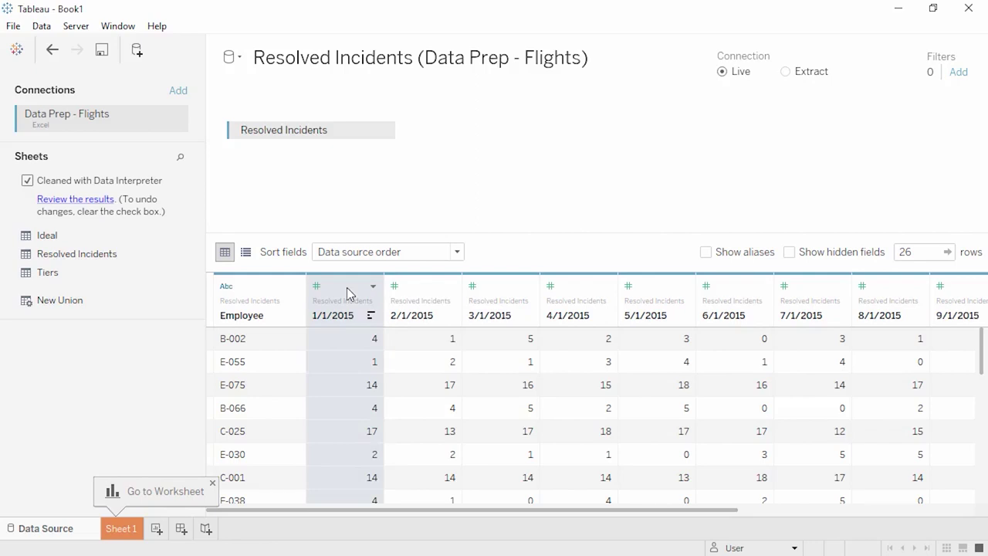
left_click_drag(323, 510, 585, 514)
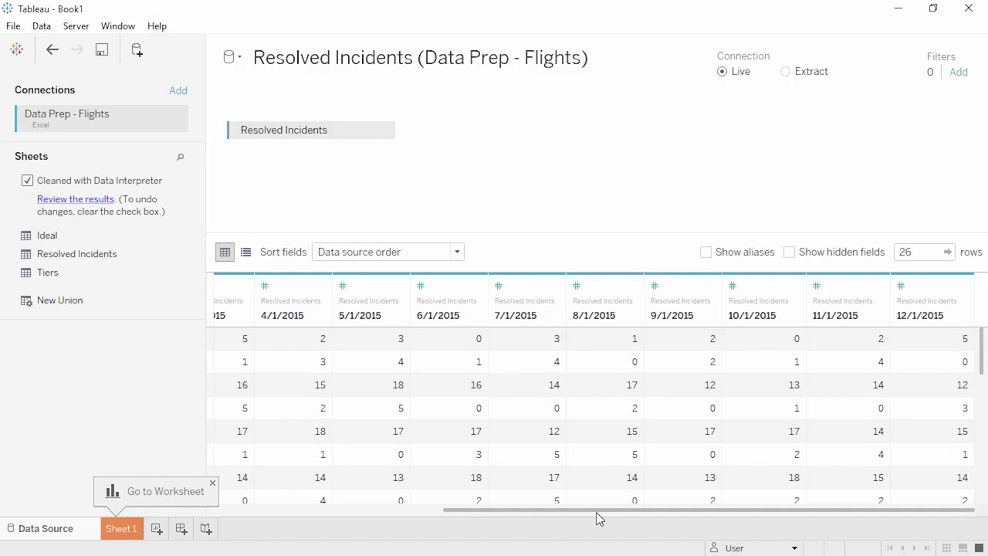
left_click(924, 285, "shift")
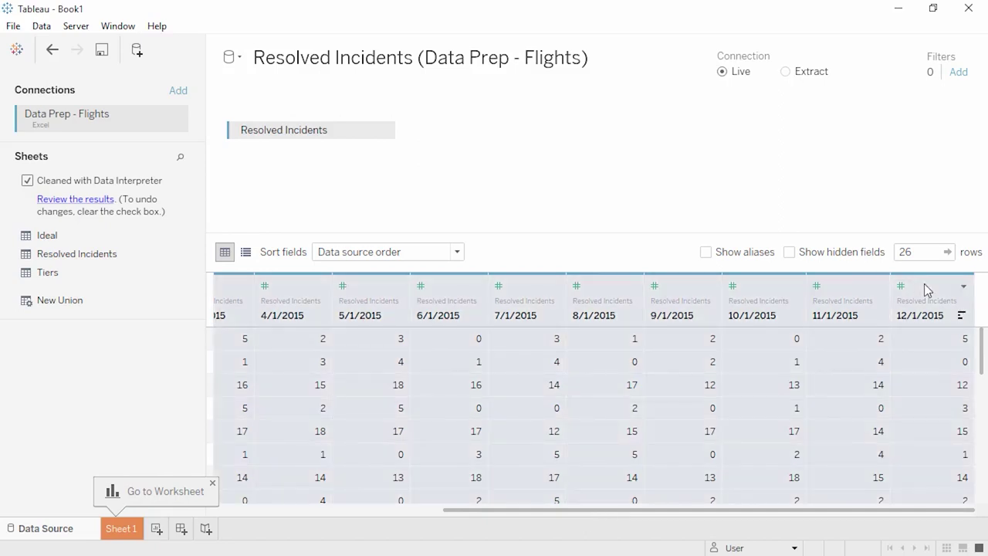
left_click(964, 287)
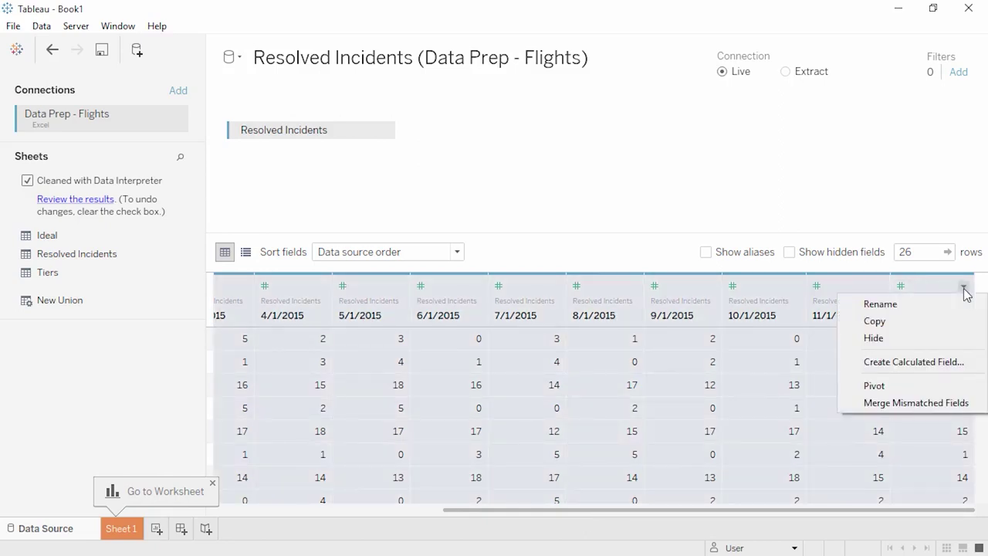
left_click(926, 385)
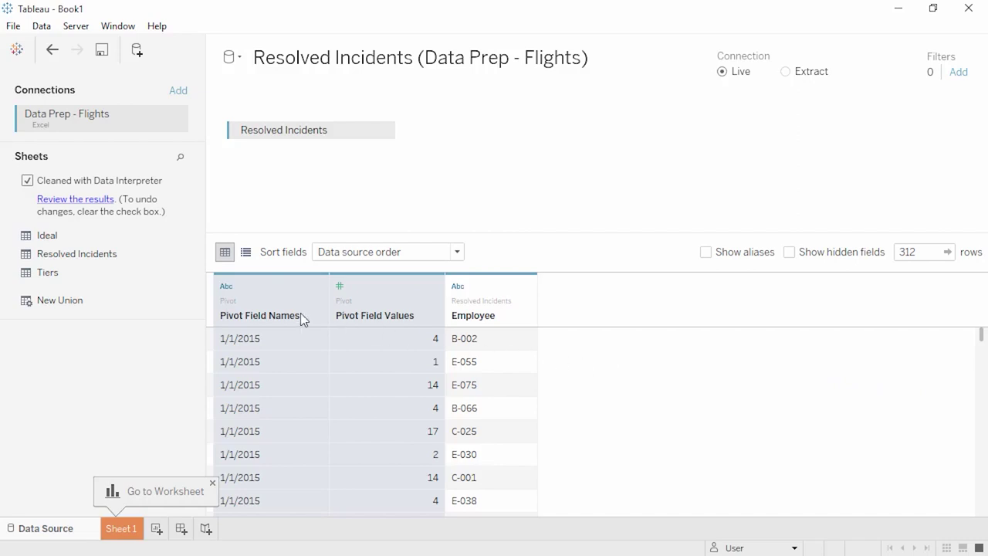
- Rename Pivot Field Names to Date, checking the metadata list before returning to the grid
double_click(276, 317)
type("Date")
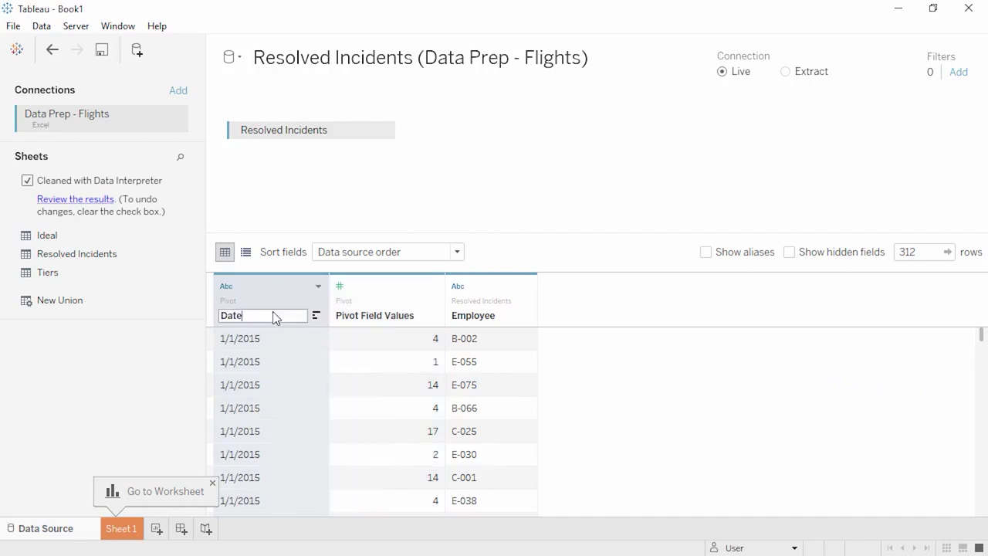
key("Return")
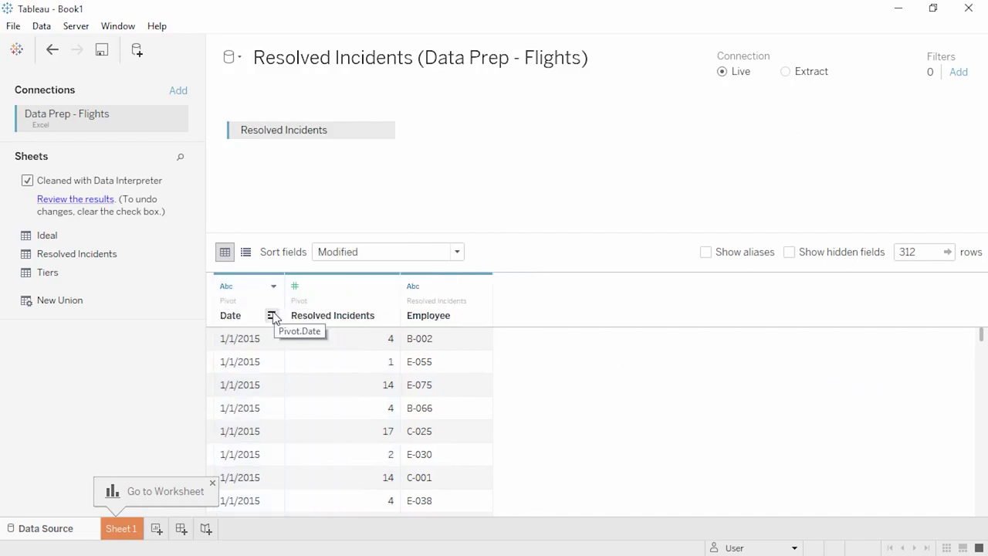
left_click(246, 253)
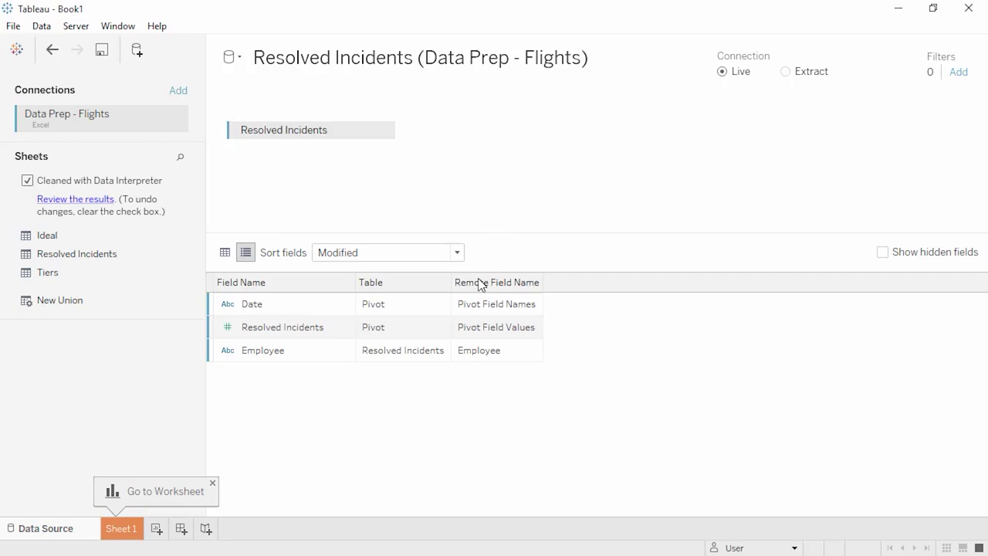
left_click(226, 253)
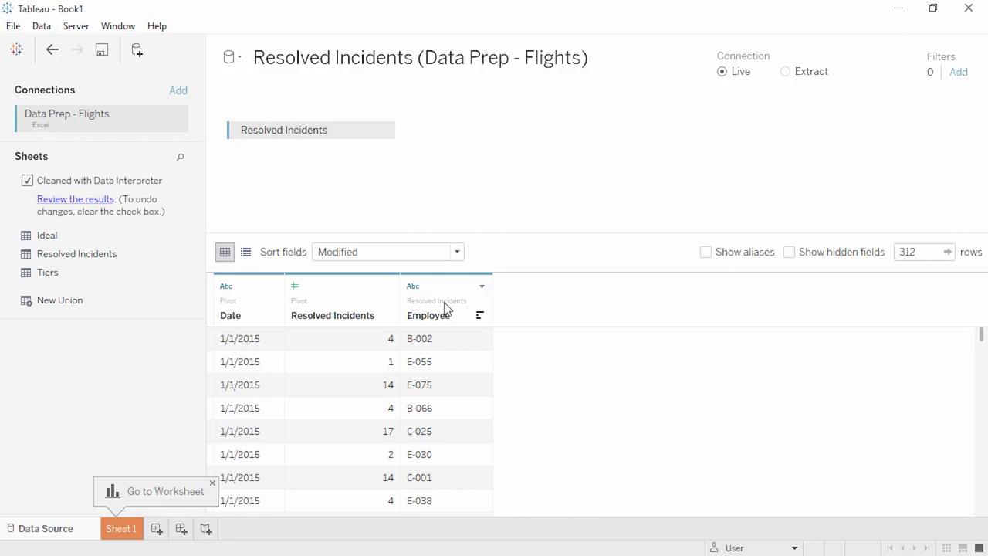
- Split Employee into two fields and rename them Location and Employee ID
left_click(482, 286)
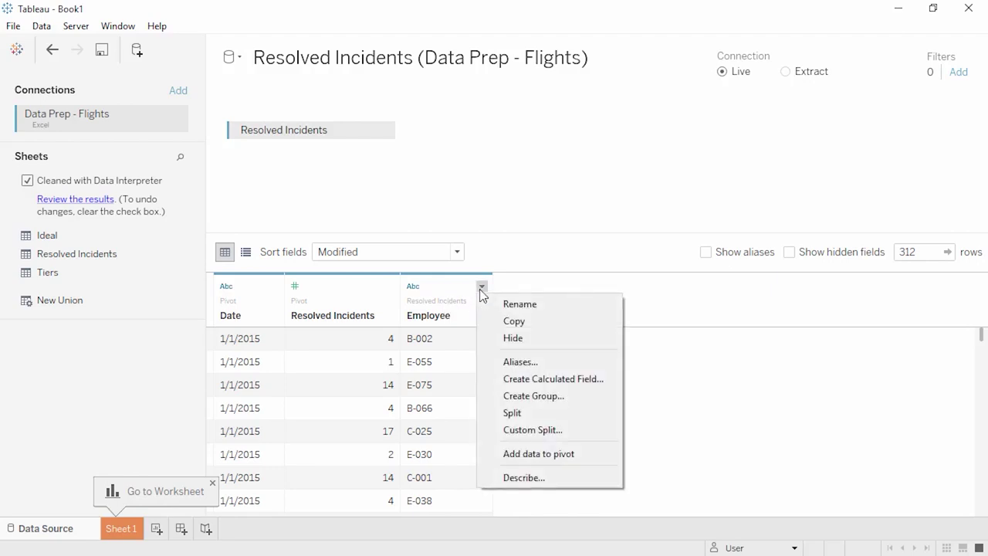
left_click(491, 413)
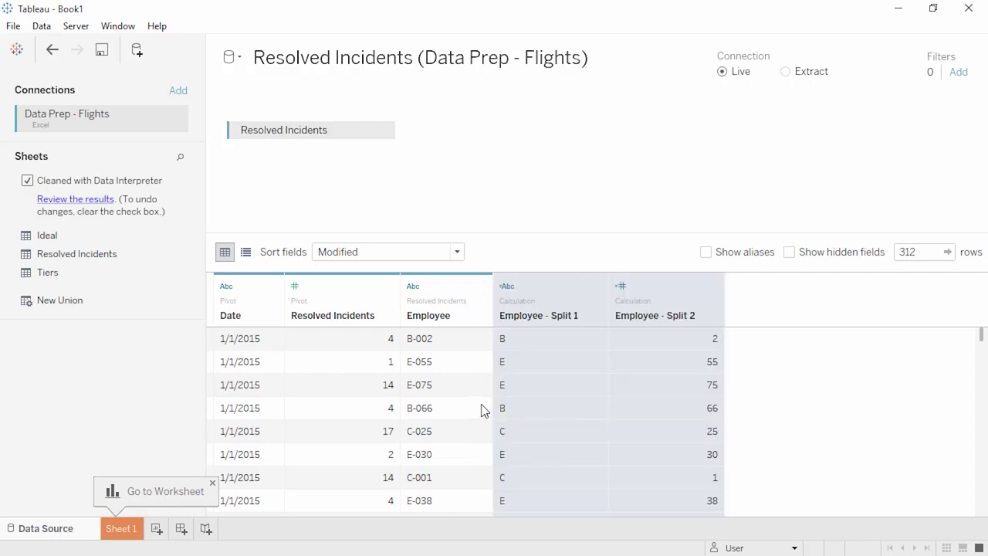
left_click(248, 254)
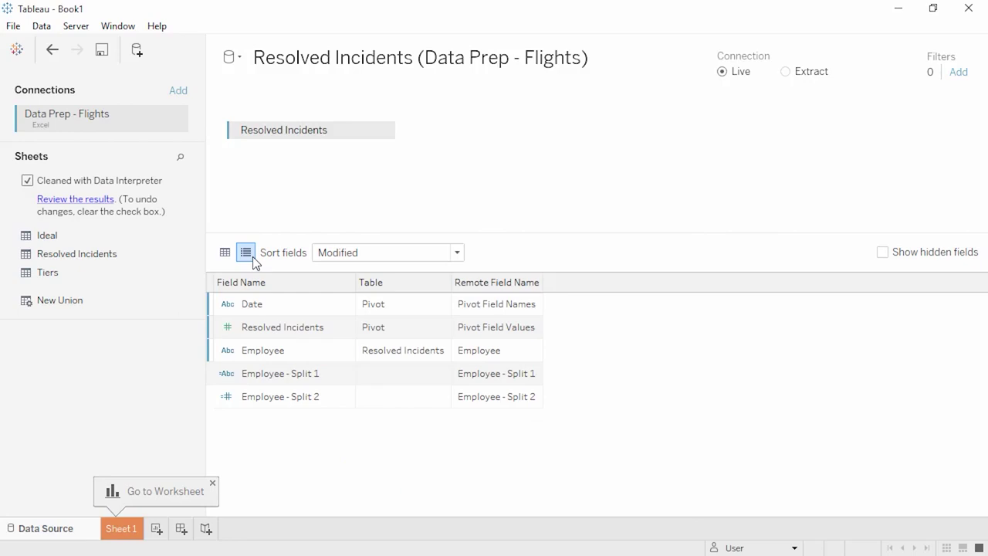
double_click(276, 374)
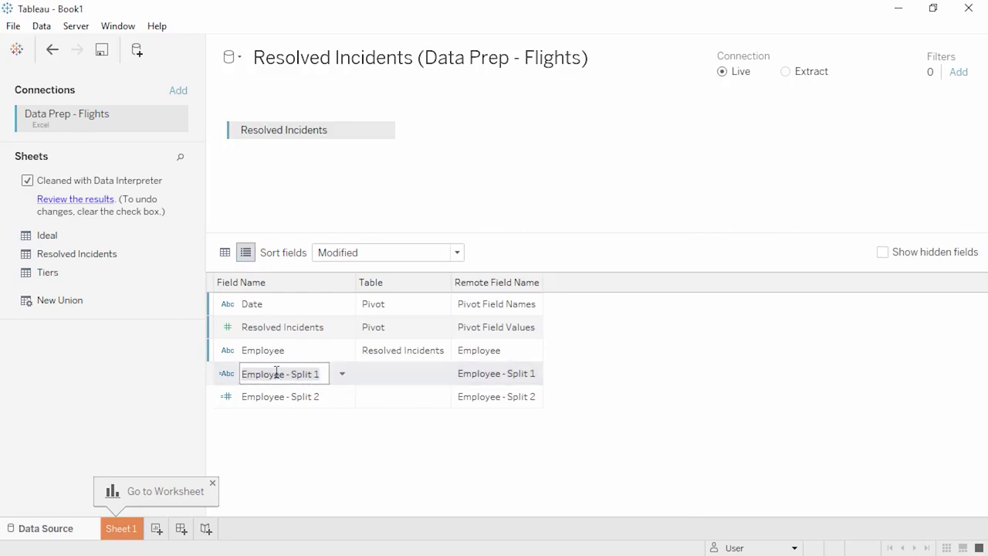
type("Location")
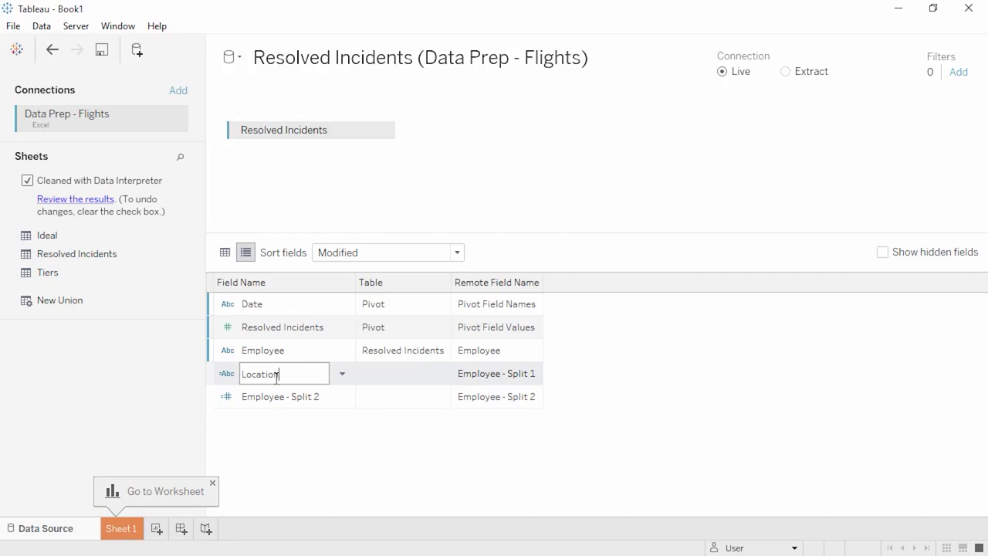
double_click(277, 399)
type("Employee ID")
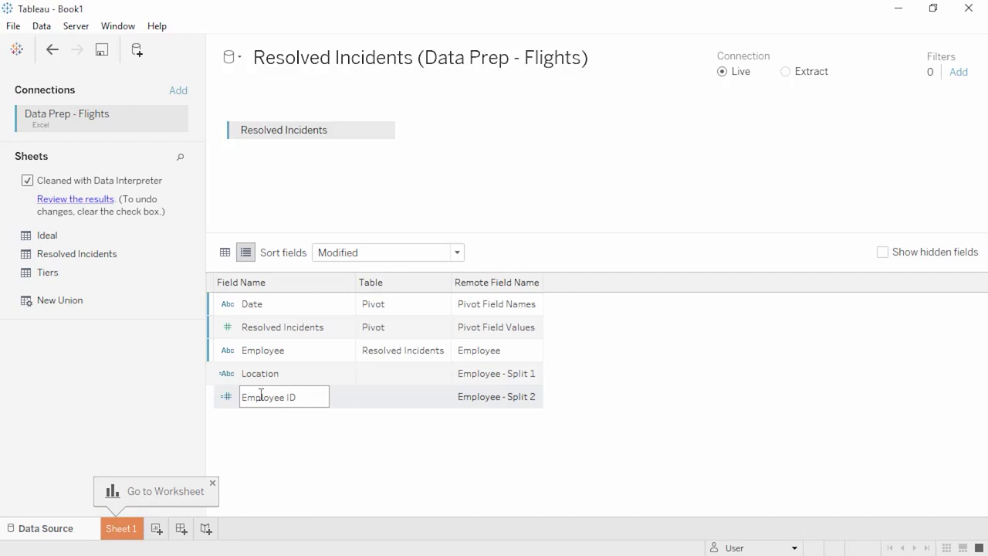
- Change the Date field's type to date and switch to Sheet 1
left_click(228, 305)
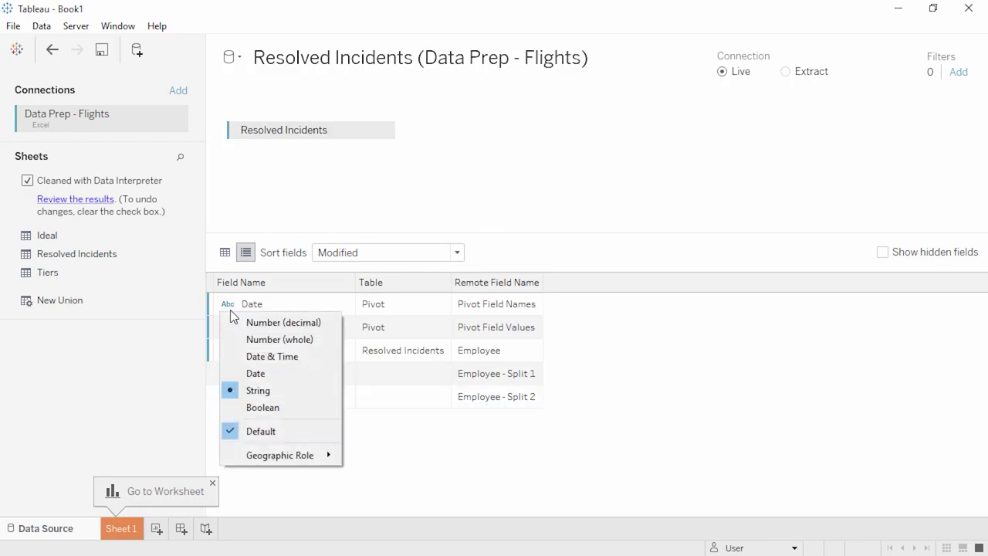
left_click(238, 372)
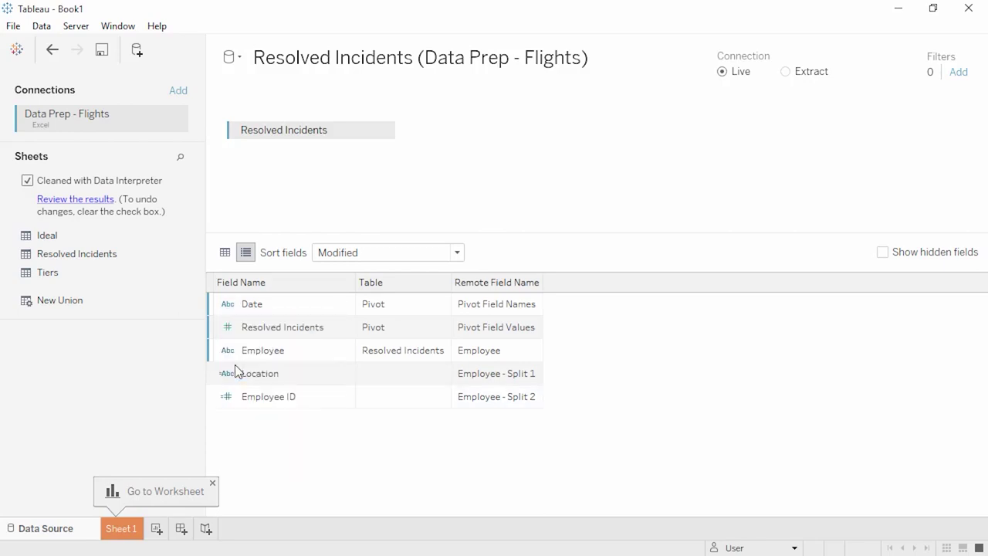
left_click(225, 253)
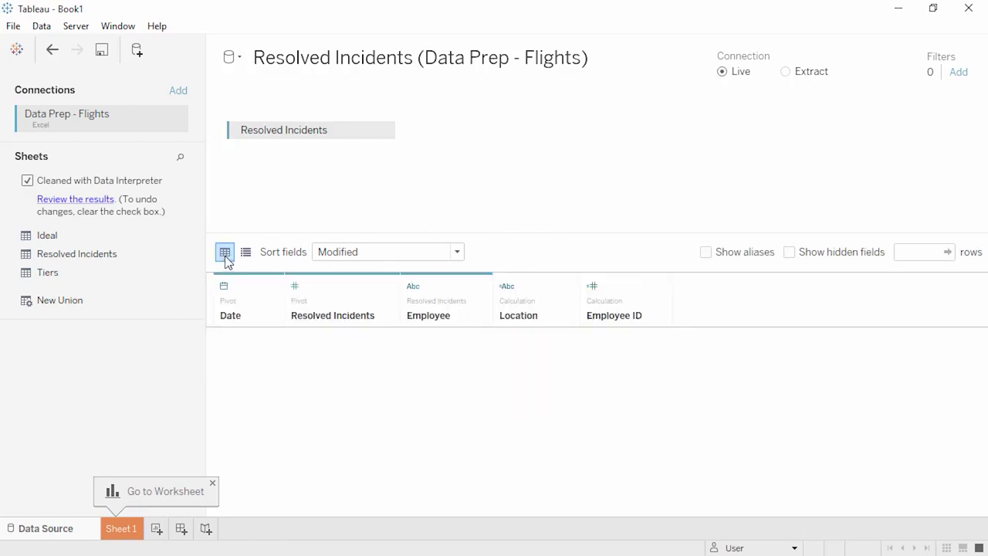
left_click(134, 523)
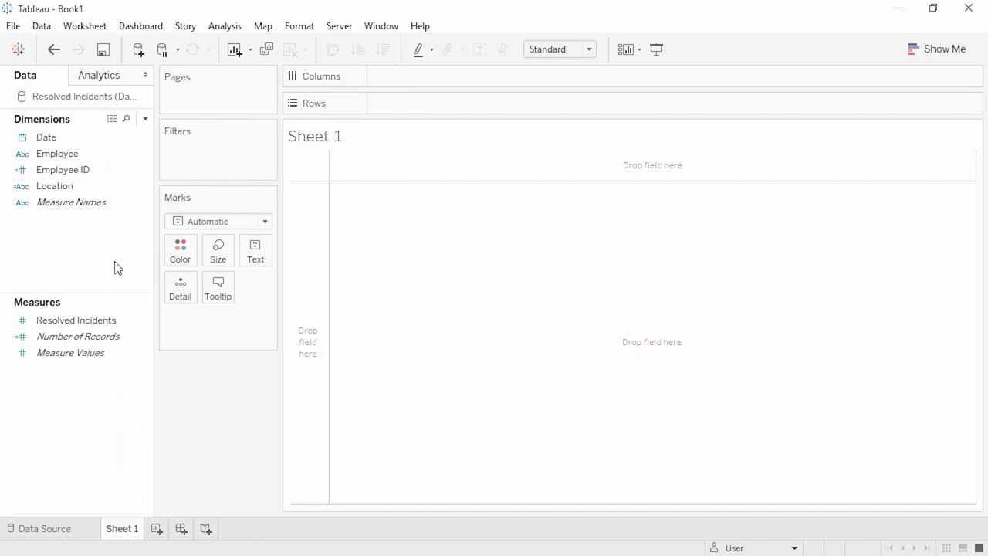
- Plot summed Resolved Incidents by Employee ID as bars, sorted descending
left_click_drag(71, 170, 305, 248)
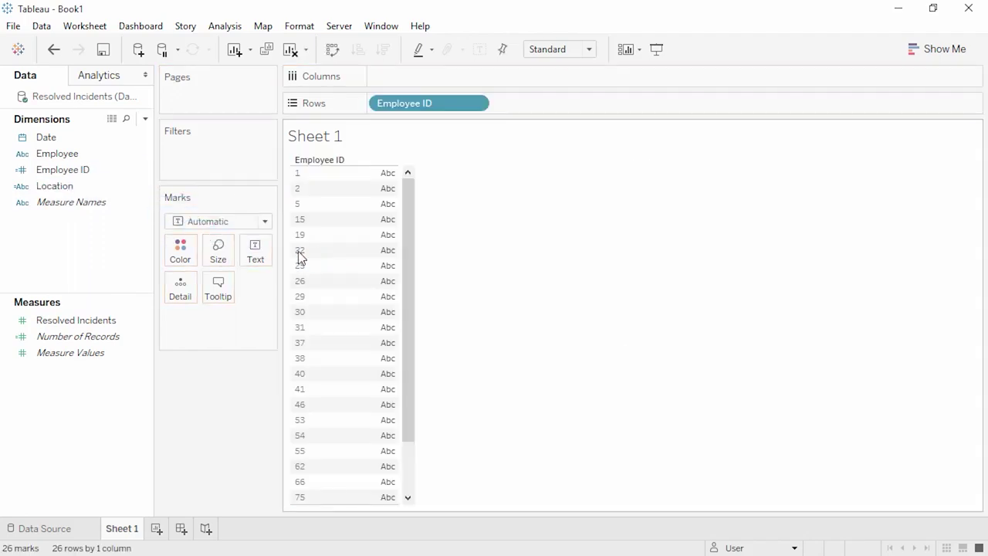
left_click(90, 330)
left_click_drag(90, 328, 383, 83)
left_click(383, 49)
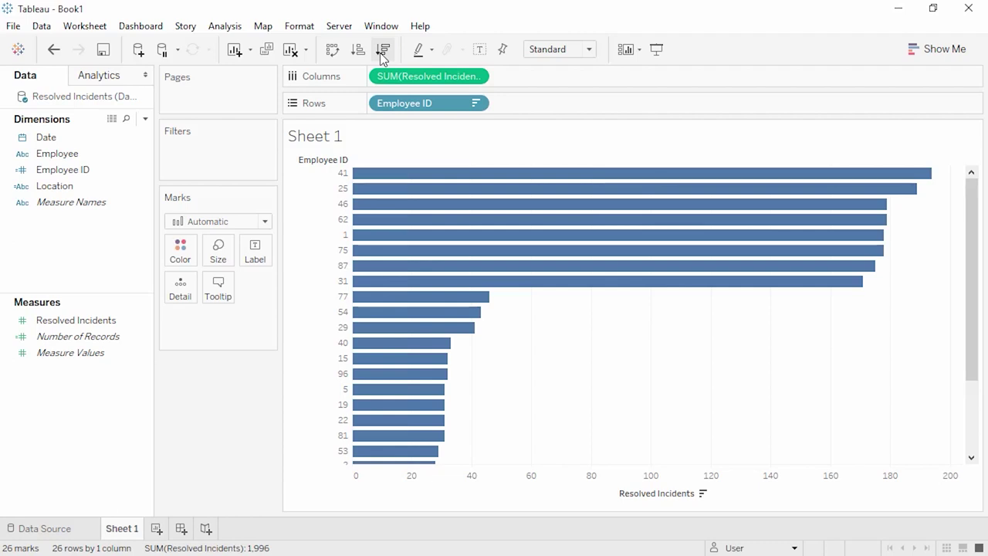
- Add a new data source from the Tiers sheet of Data Prep - Flights.xlsx with Data Interpreter on
left_click(140, 52)
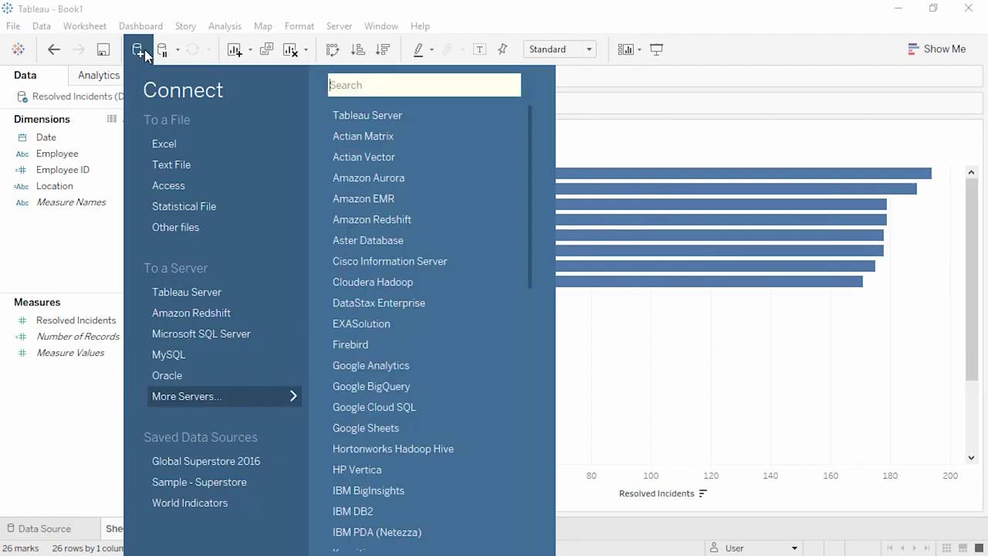
left_click(155, 144)
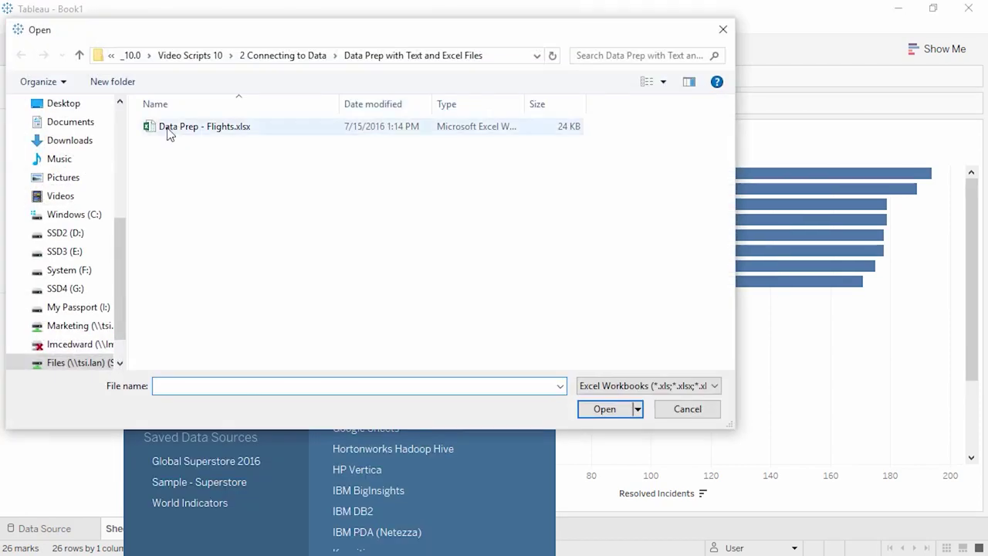
double_click(169, 128)
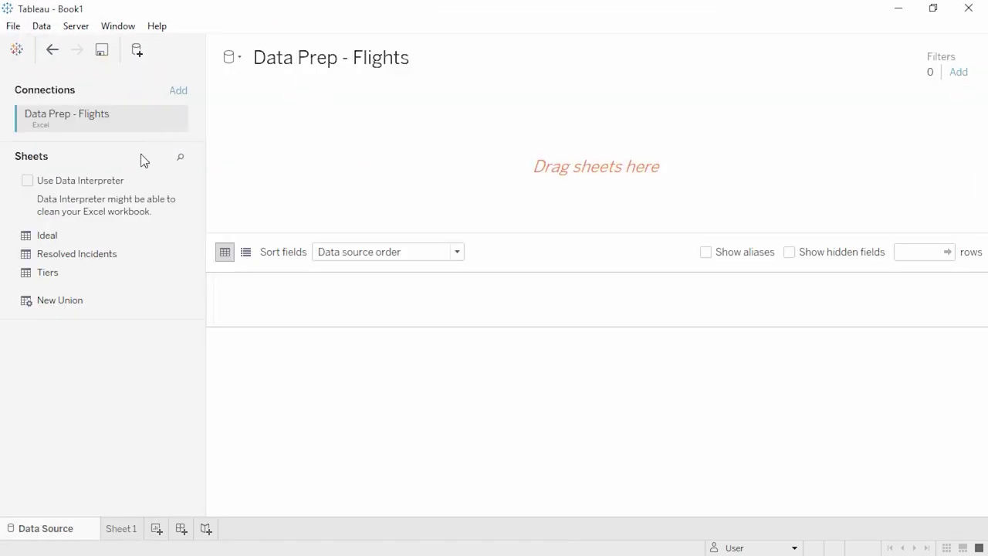
left_click_drag(77, 275, 275, 181)
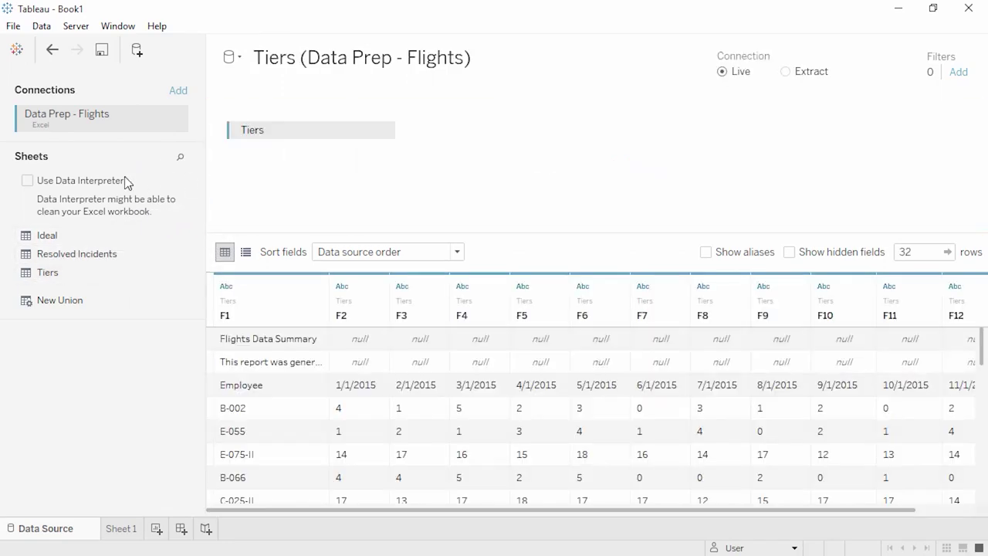
left_click(27, 181)
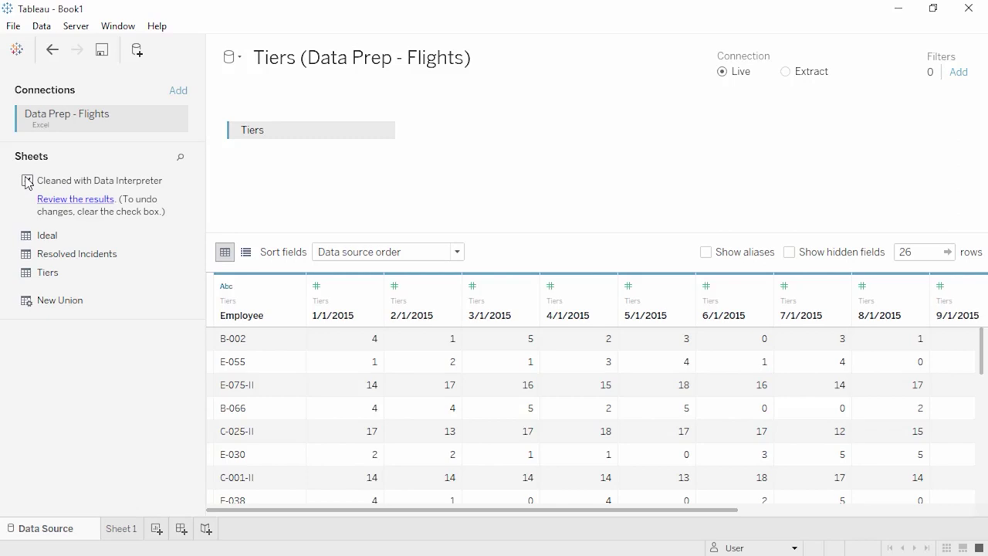
left_click(295, 287)
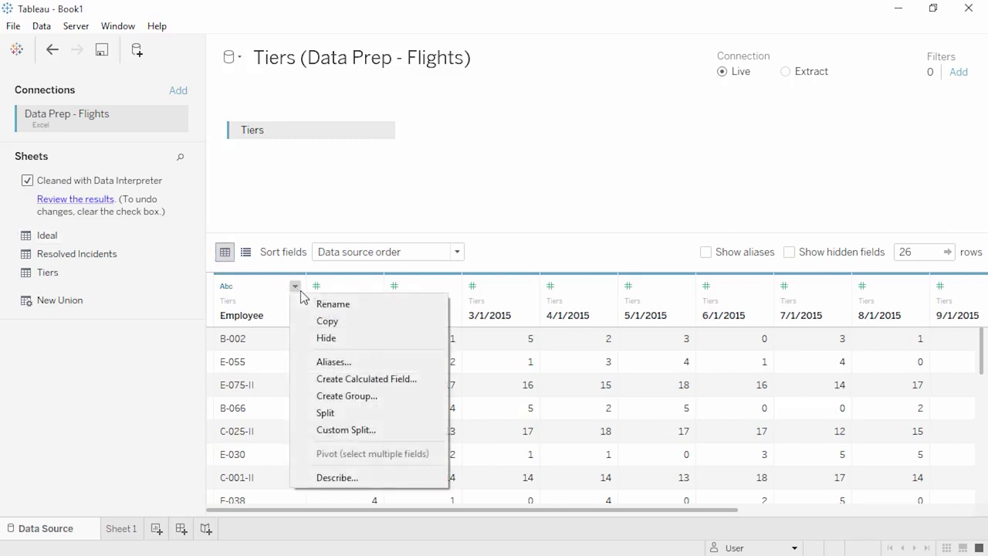
- Custom-split Employee at the '-' separator, splitting off all parts into Employee - Split columns
left_click(308, 430)
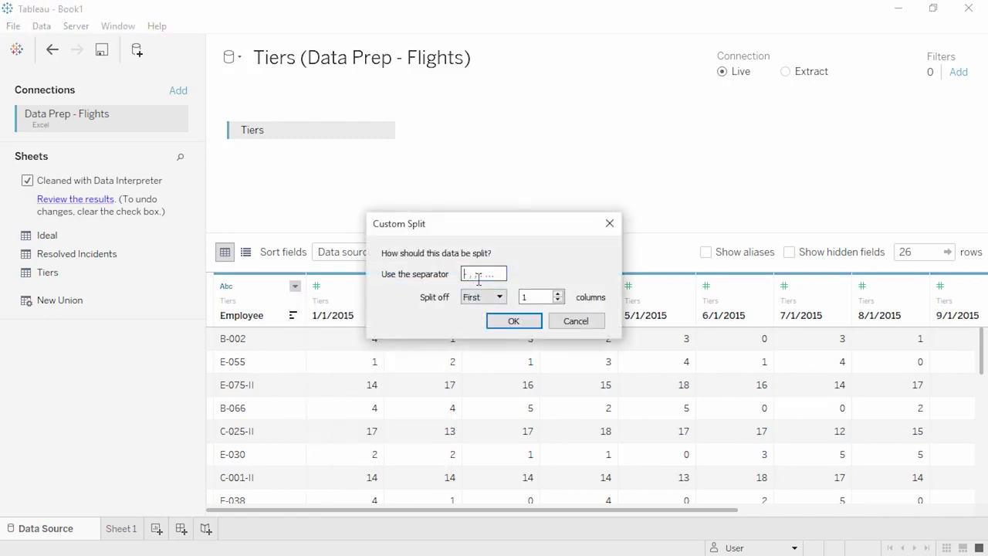
type("-")
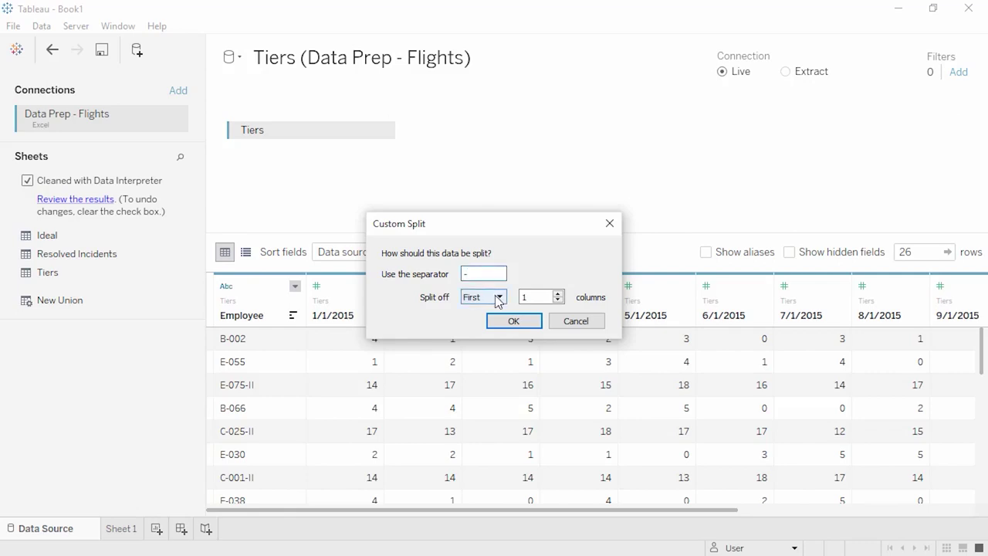
left_click(498, 296)
left_click(498, 336)
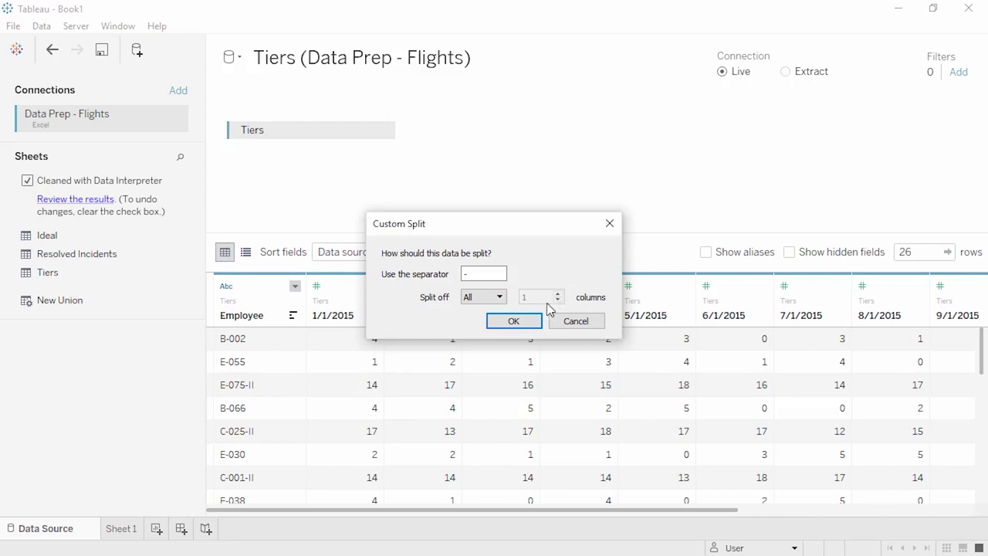
left_click(513, 321)
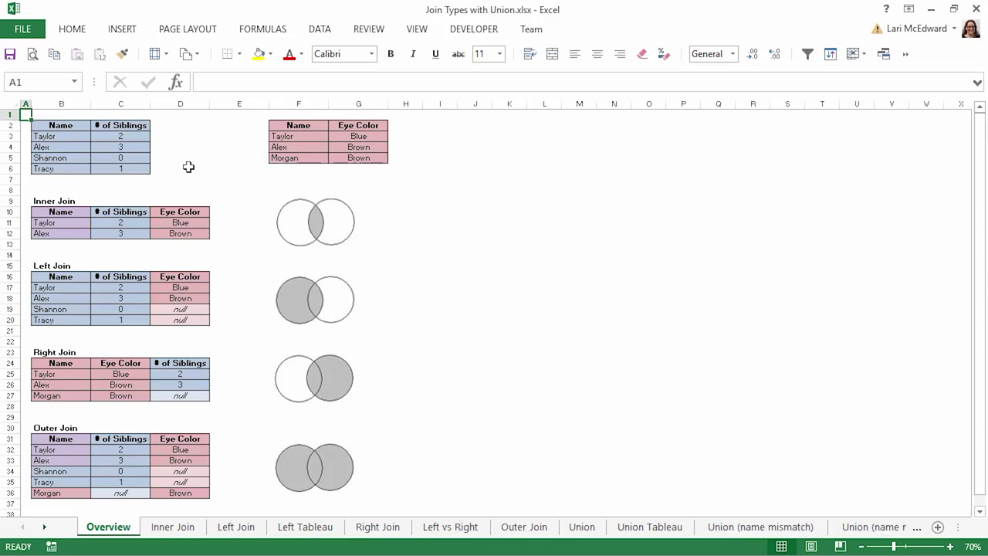
- Move past the Inner Join sheet to the Left Join sheet, which shows nulls for Shannon and Tracy
left_click(190, 532)
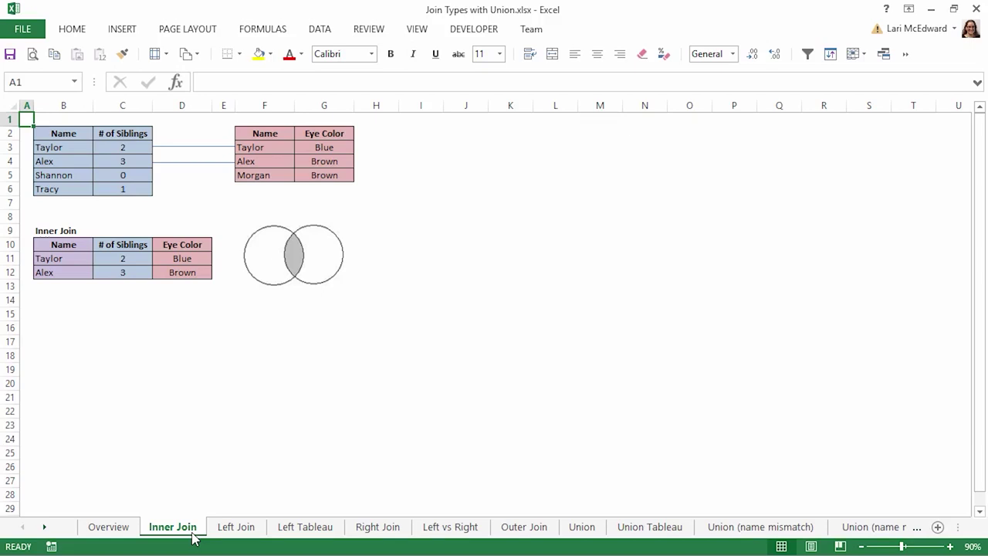
left_click(224, 533)
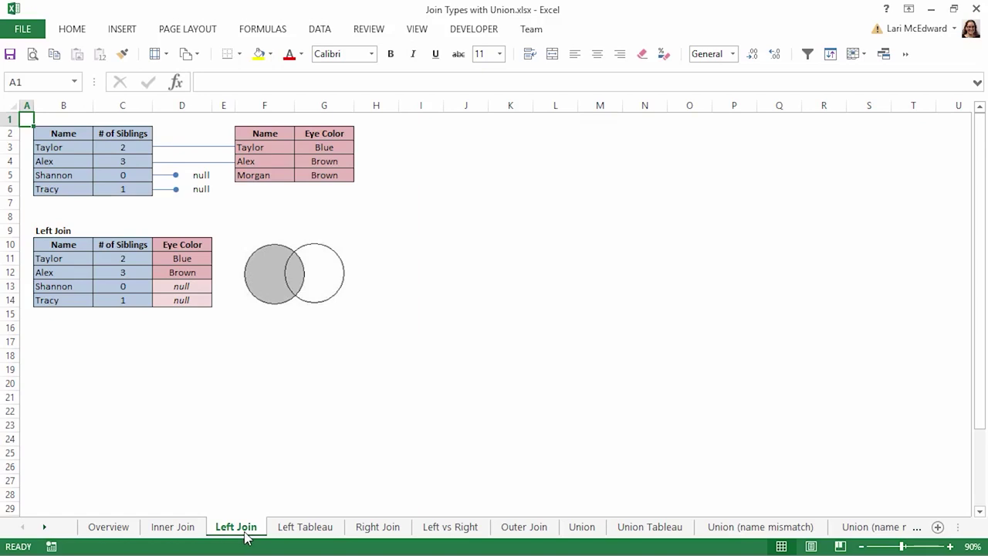
- Page through the Left Tableau and Right Join examples to the Left vs Right comparison sheet
left_click(285, 536)
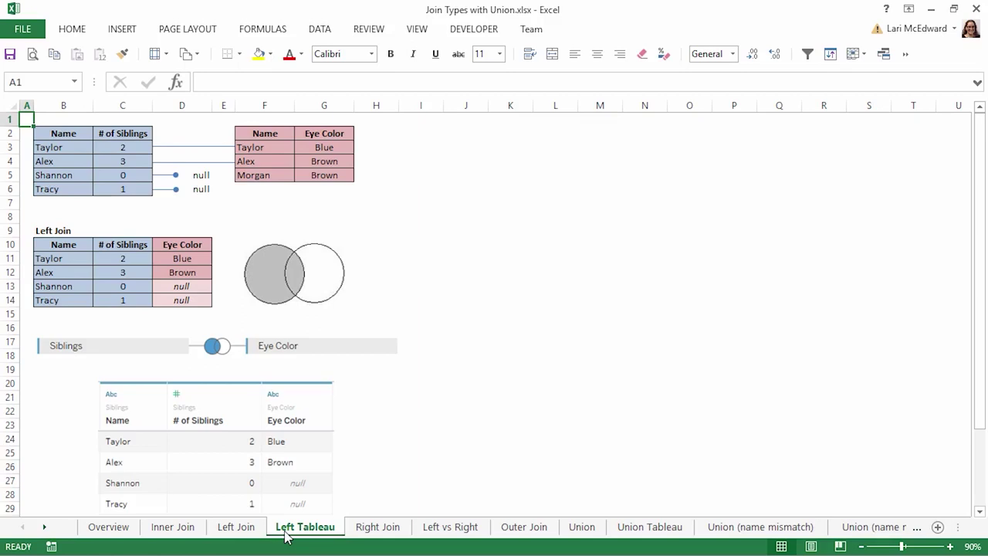
left_click(367, 531)
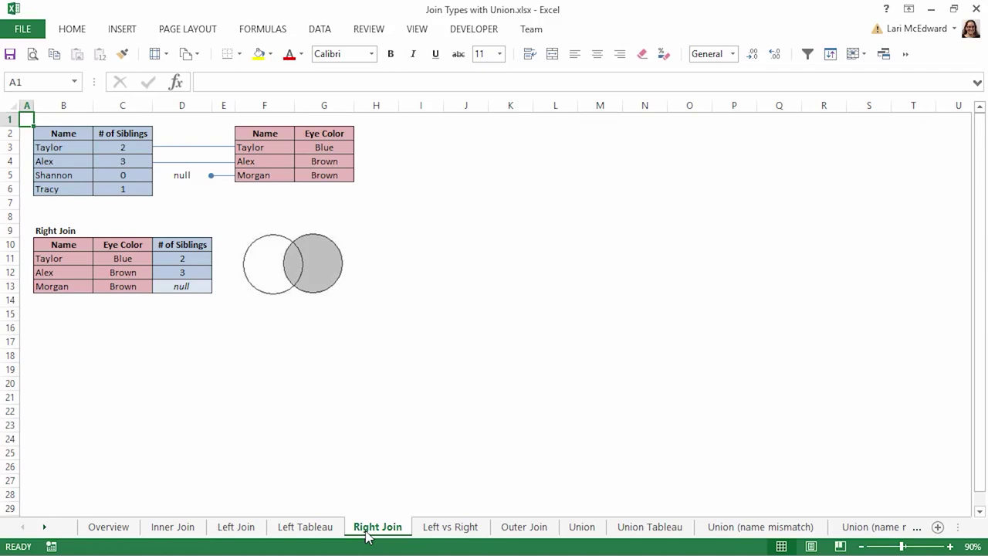
left_click(427, 531)
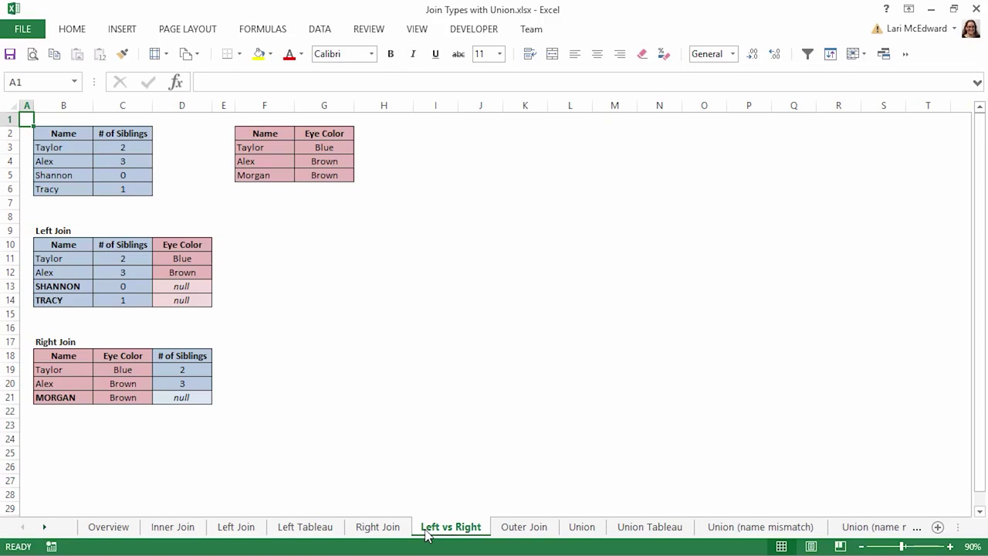
- Pass the Outer Join sheet to reach the Union sheet's six-row stacked Q1/Q2 table
left_click(514, 541)
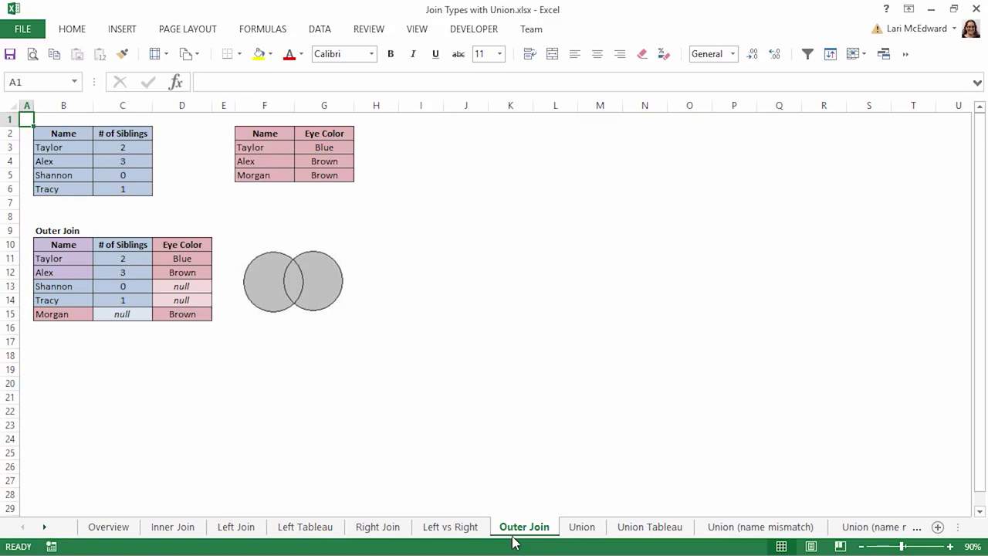
left_click(580, 533)
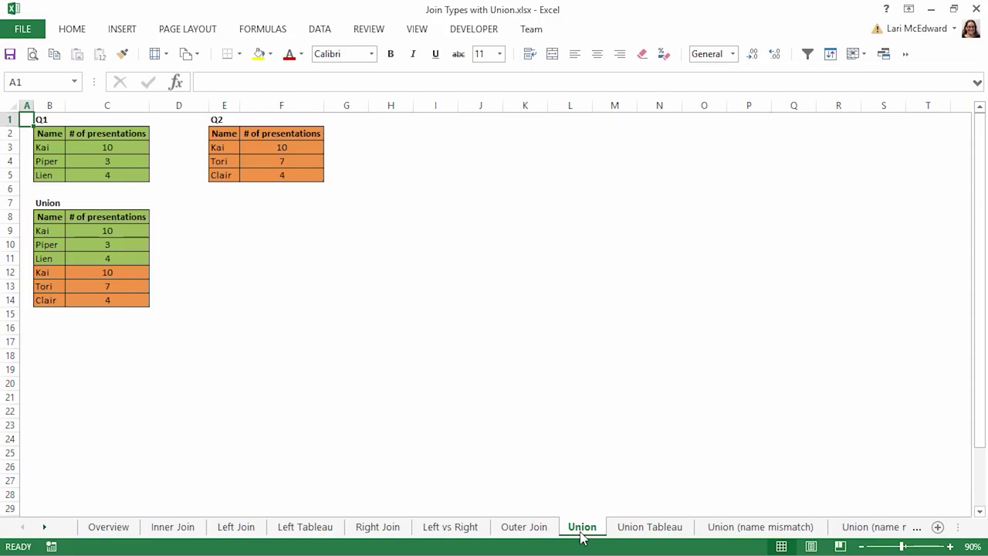
- Flip through Union Tableau and Union (name mismatch) to the Union (name mismatch) Tableau sheet
left_click(623, 534)
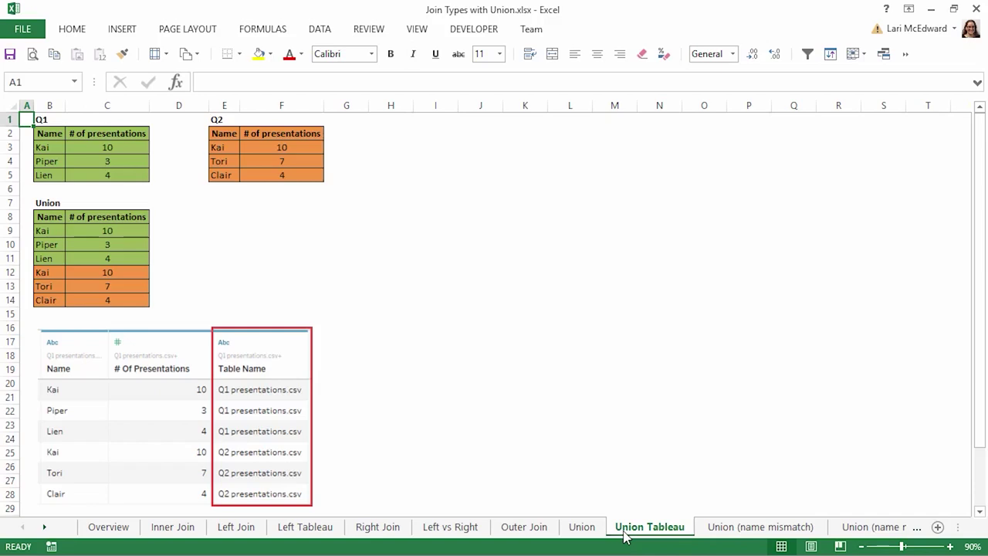
left_click(712, 533)
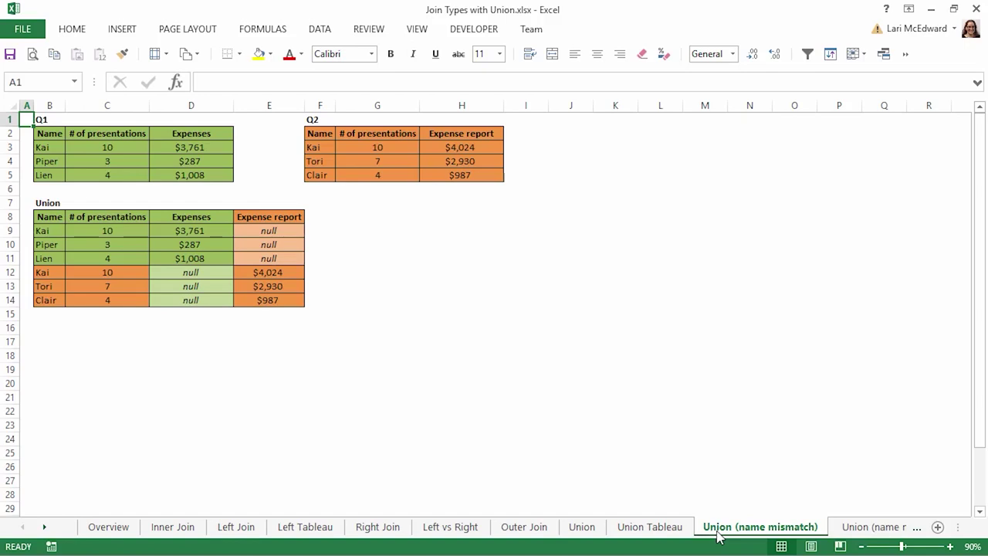
left_click(851, 533)
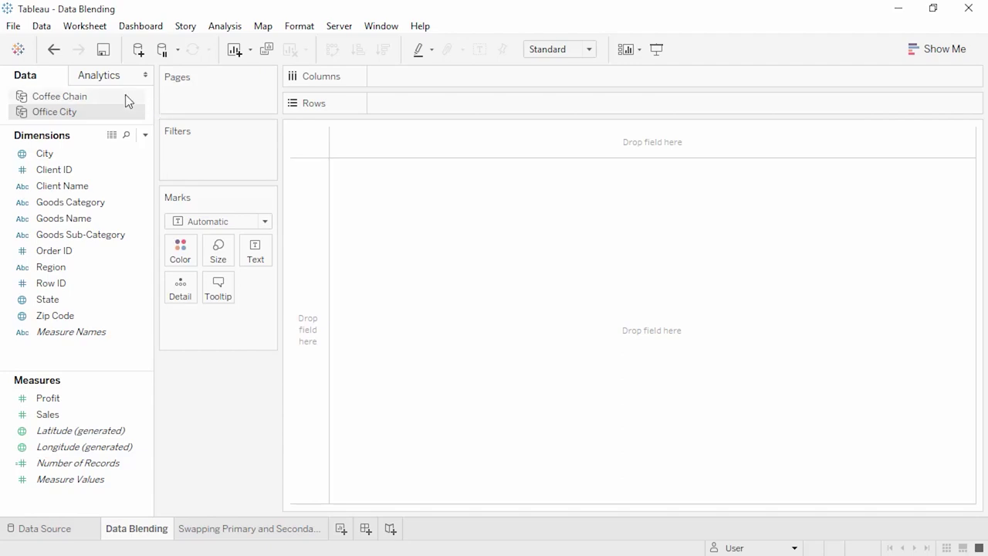
- Browse the Coffee Chain and Office City fields, then bring up the Data menu with Coffee Chain selected
left_click(120, 98)
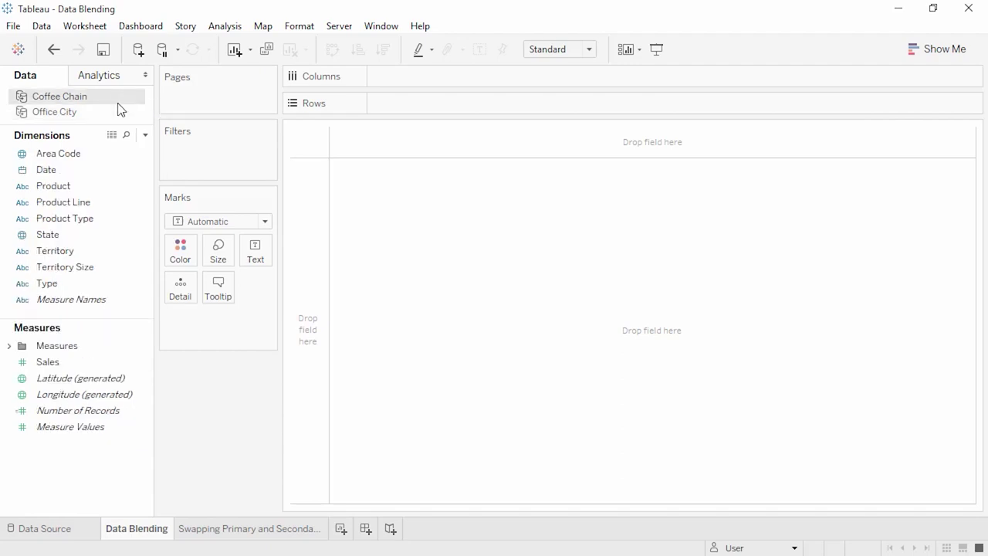
left_click(116, 114)
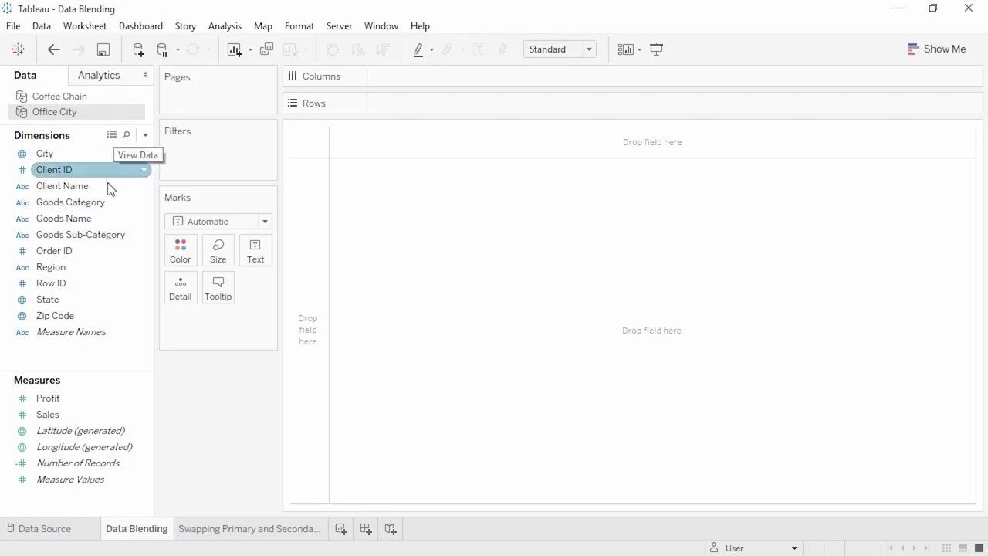
left_click(109, 97)
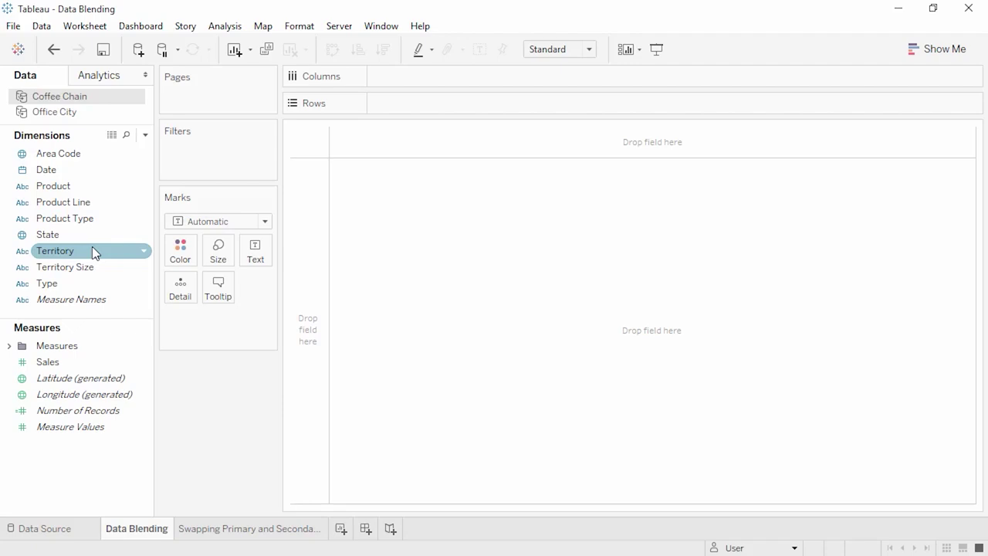
left_click(42, 26)
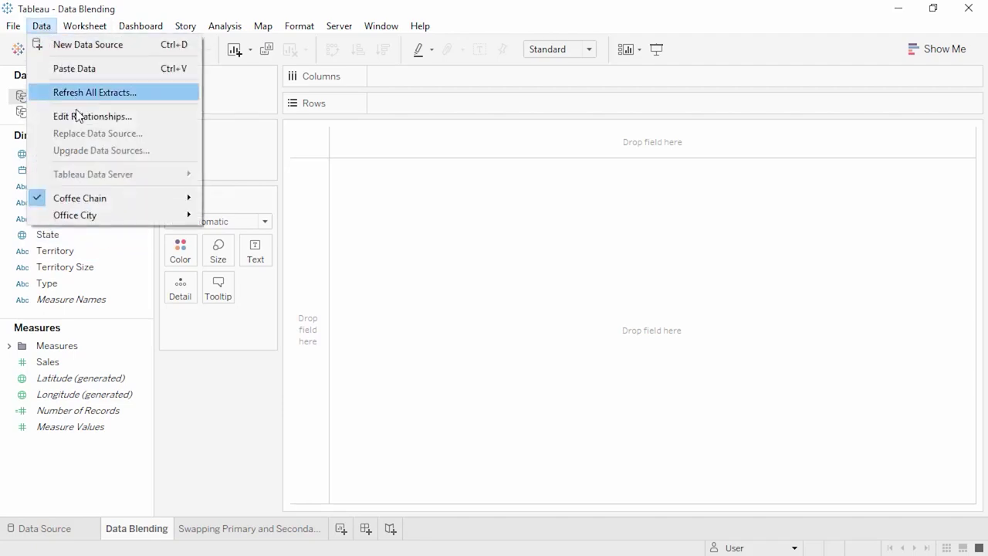
left_click(80, 117)
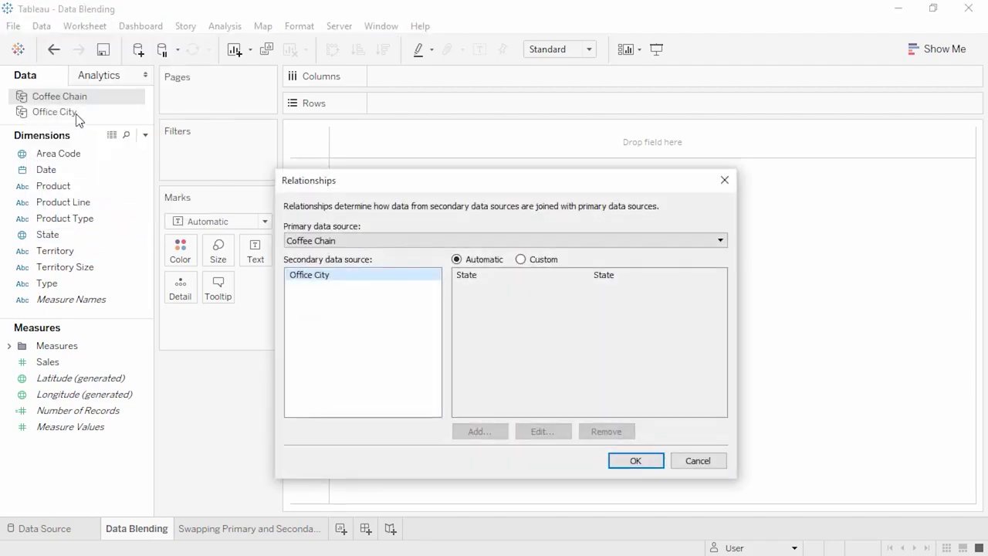
left_click(322, 240)
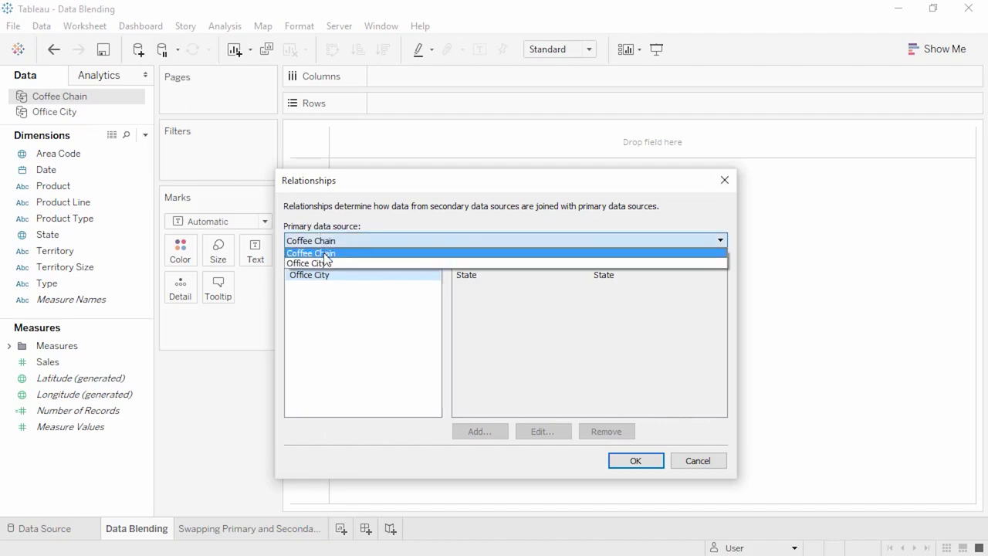
left_click(324, 264)
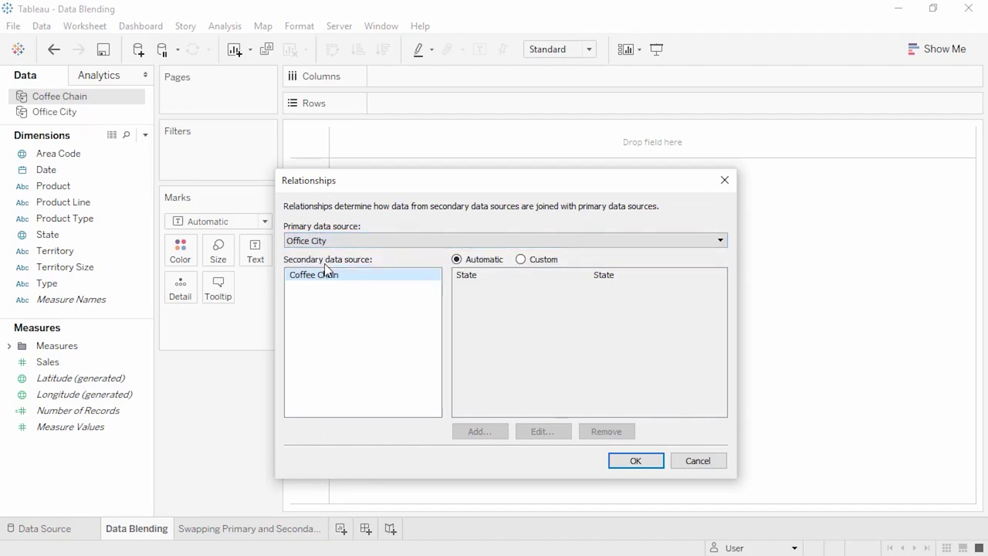
left_click(521, 260)
left_click(491, 431)
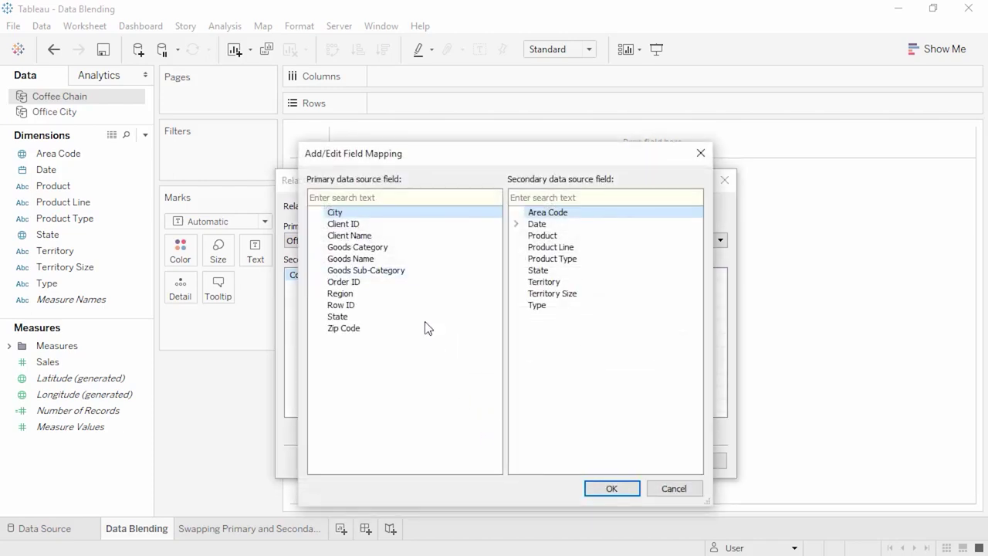
left_click(415, 298)
left_click(532, 283)
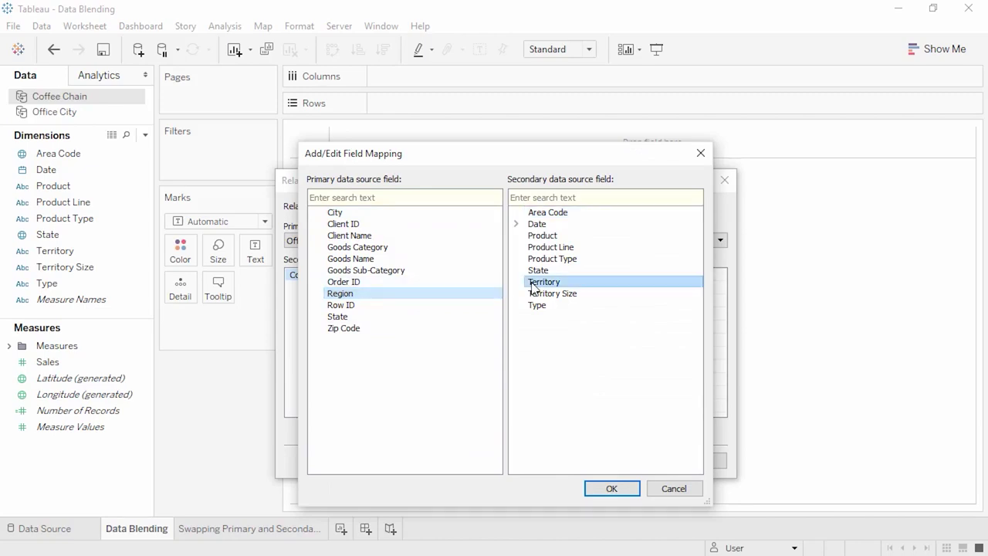
left_click(596, 489)
left_click(525, 290)
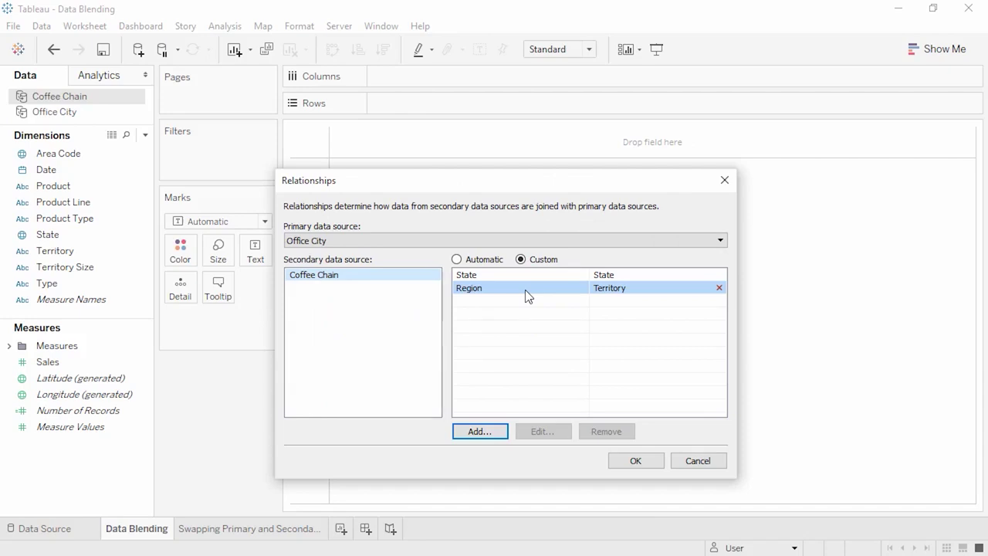
left_click(523, 273)
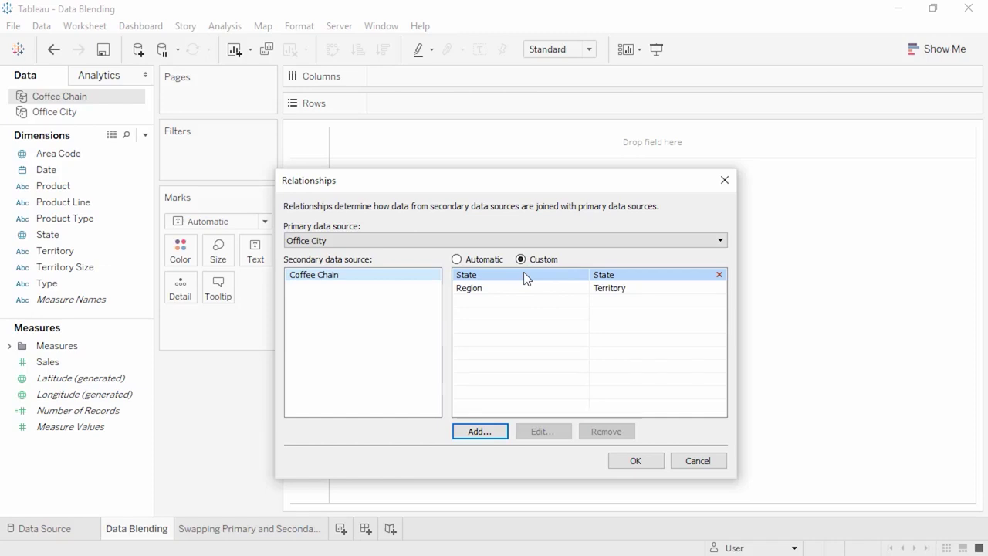
left_click(580, 325)
left_click(686, 460)
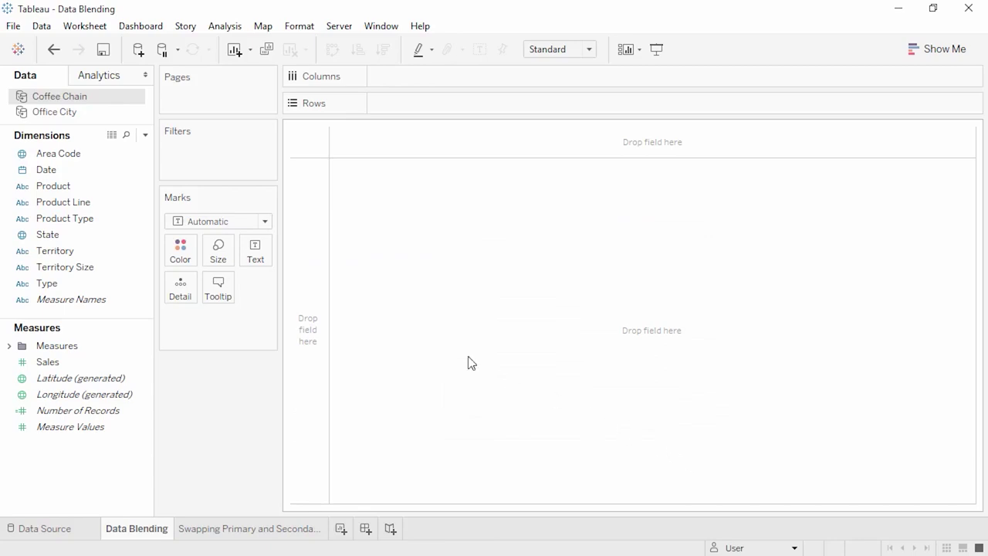
- Rename Coffee Chain's Territory field to Region, then list the Office City source's fields
left_click(116, 255)
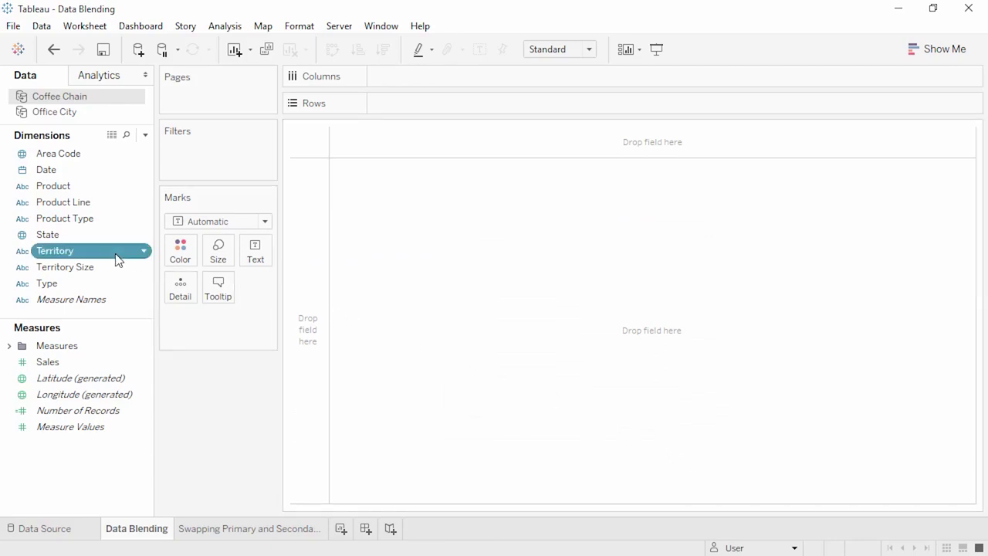
left_click(117, 259)
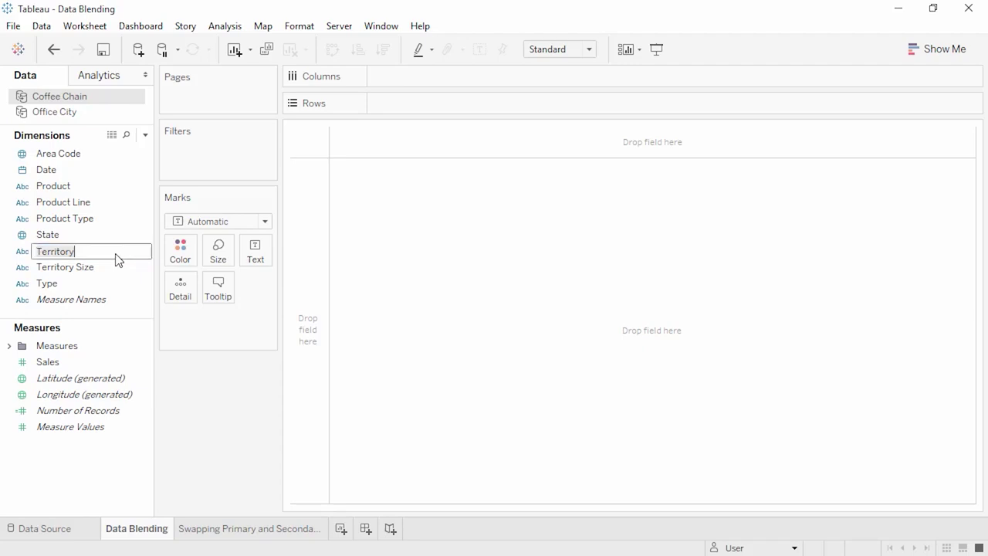
type("Region")
key("Return")
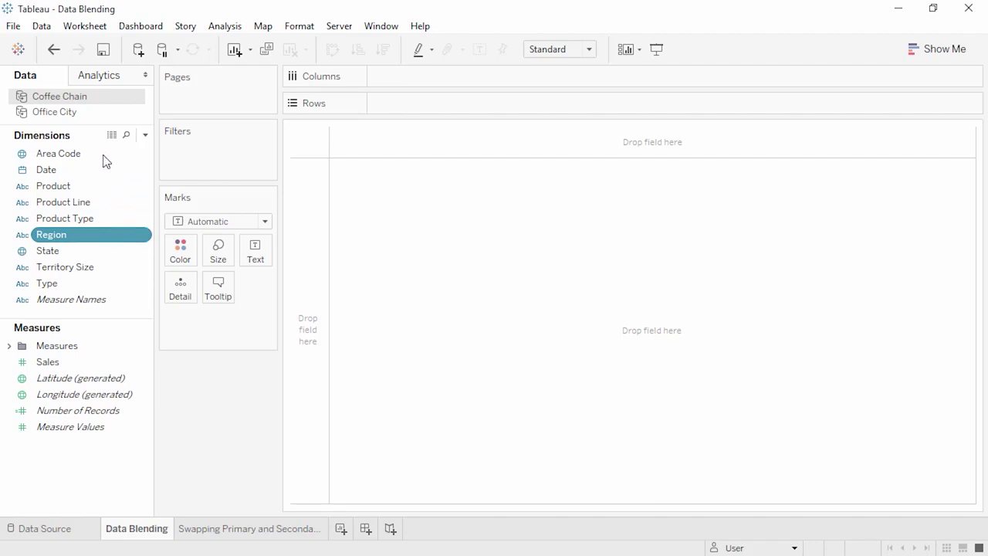
left_click(99, 116)
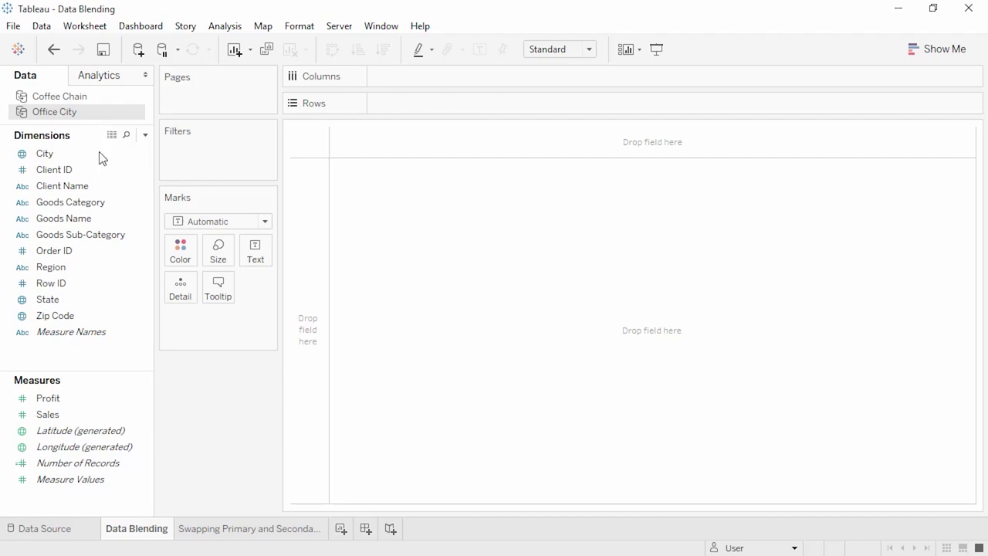
- Chart Office City's SUM(Sales) by State as horizontal bars, totalling 8,951,931 across 49 states
left_click_drag(84, 408, 408, 76)
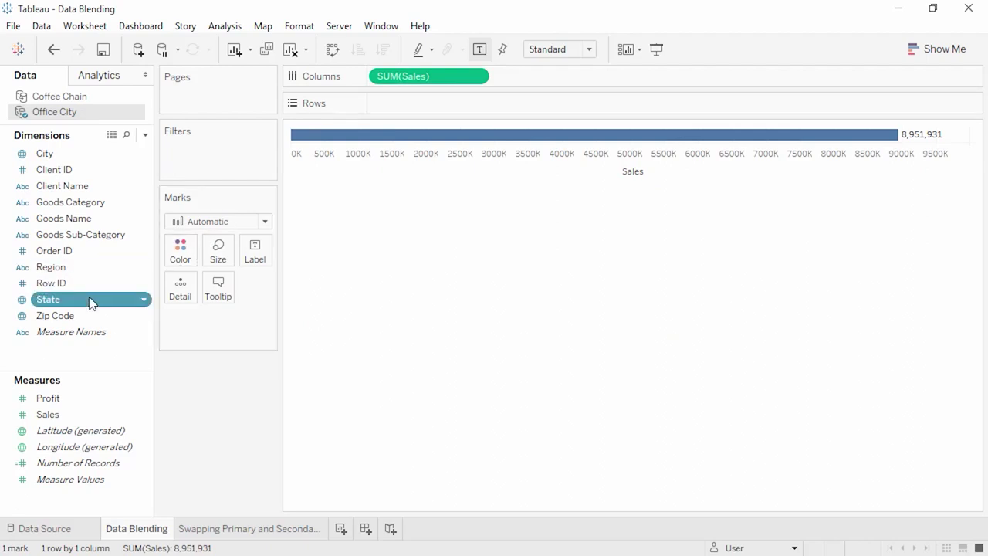
left_click_drag(91, 302, 393, 95)
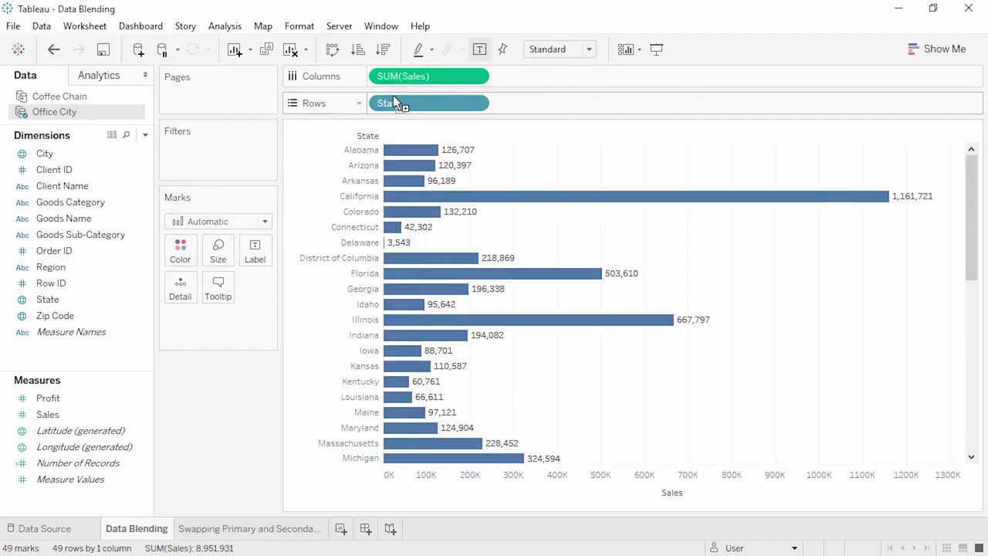
left_click_drag(391, 96, 392, 95)
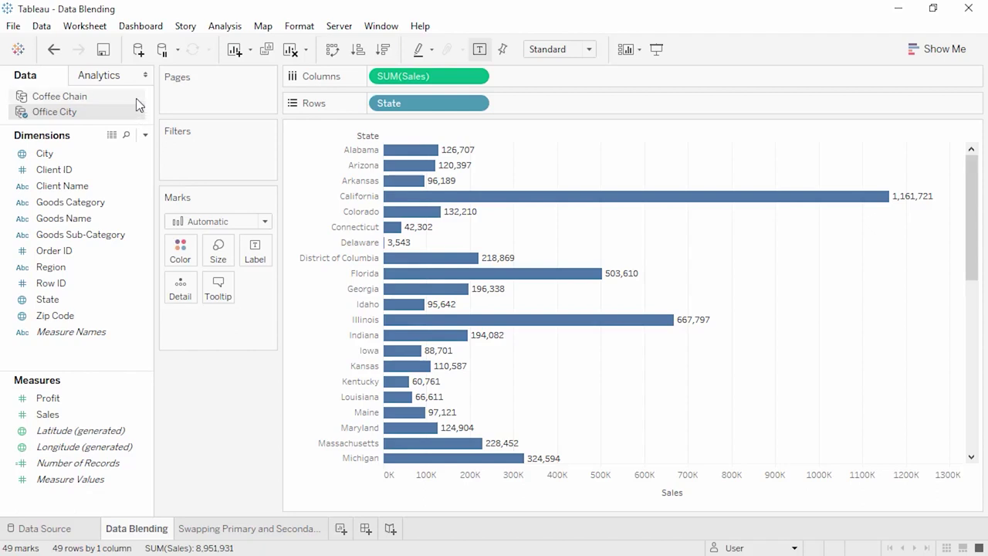
- Switch to Coffee Chain and turn on Region as a blending link field
left_click(136, 98)
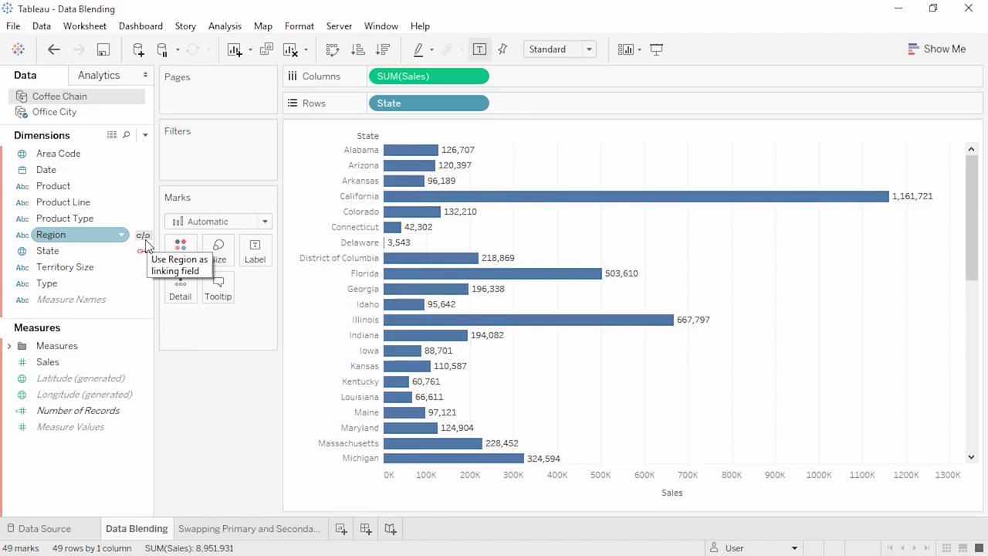
left_click(144, 240)
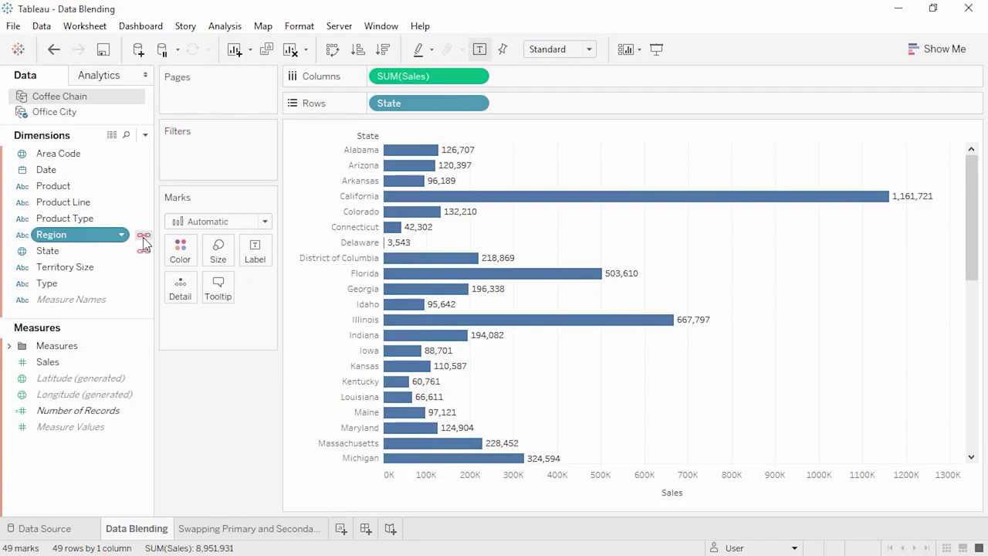
- Link on Region, add Coffee Chain Sales beside SUM(Sales), then go to the Swapping Primary and Secondary sheet
left_click(143, 236)
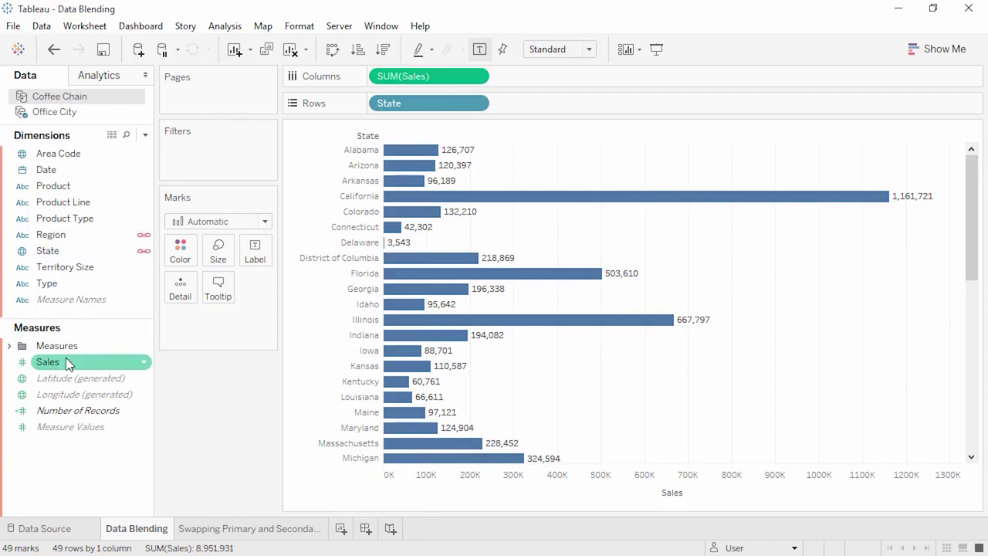
left_click_drag(68, 363, 517, 77)
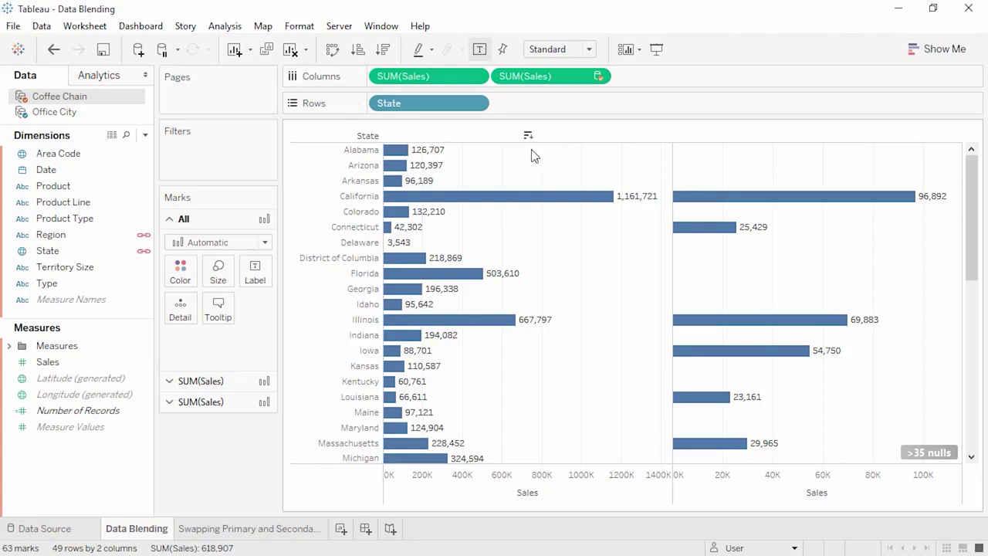
left_click(282, 533)
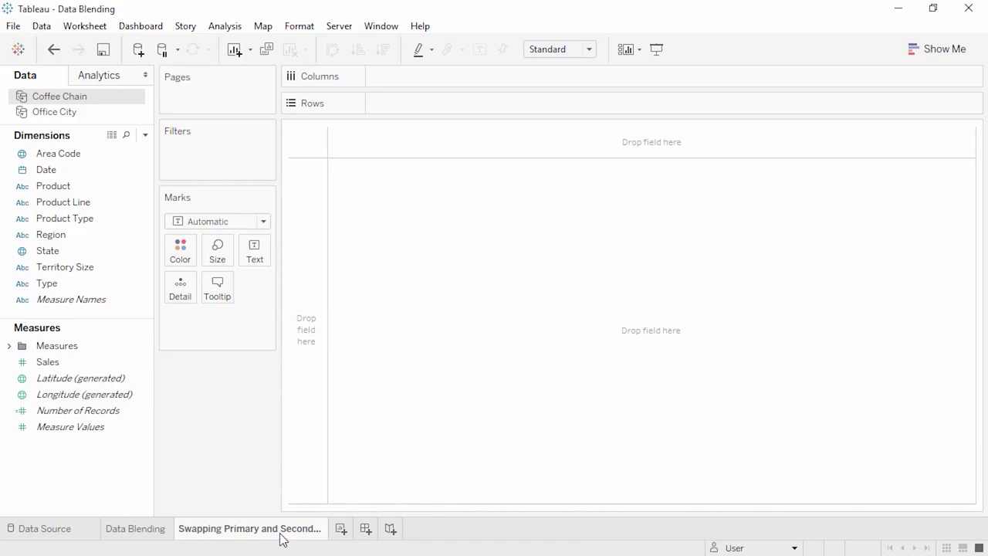
- Chart Coffee Chain's Sales by State (819,811 across 20 states), then show Office City's fields
left_click(136, 179)
left_click_drag(100, 363, 385, 77)
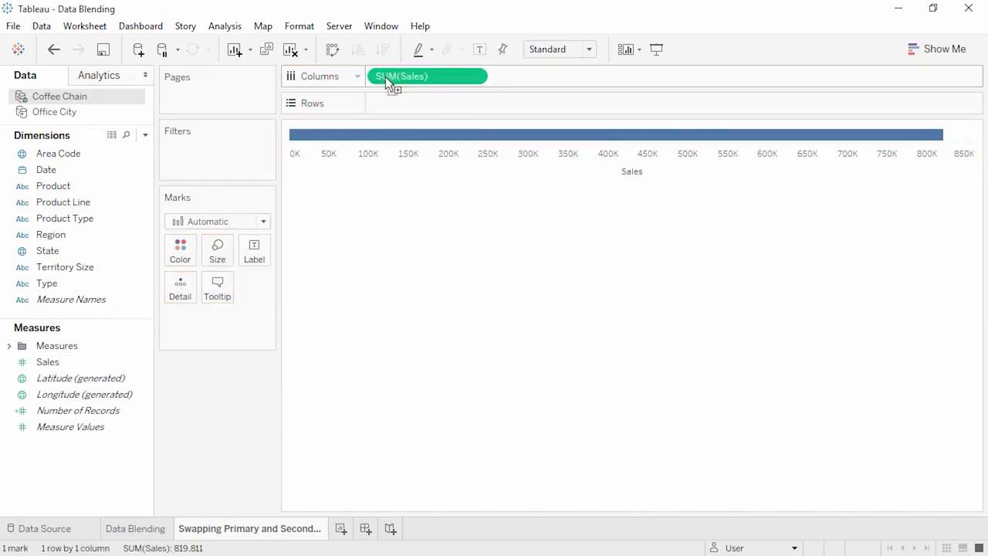
left_click_drag(104, 250, 388, 104)
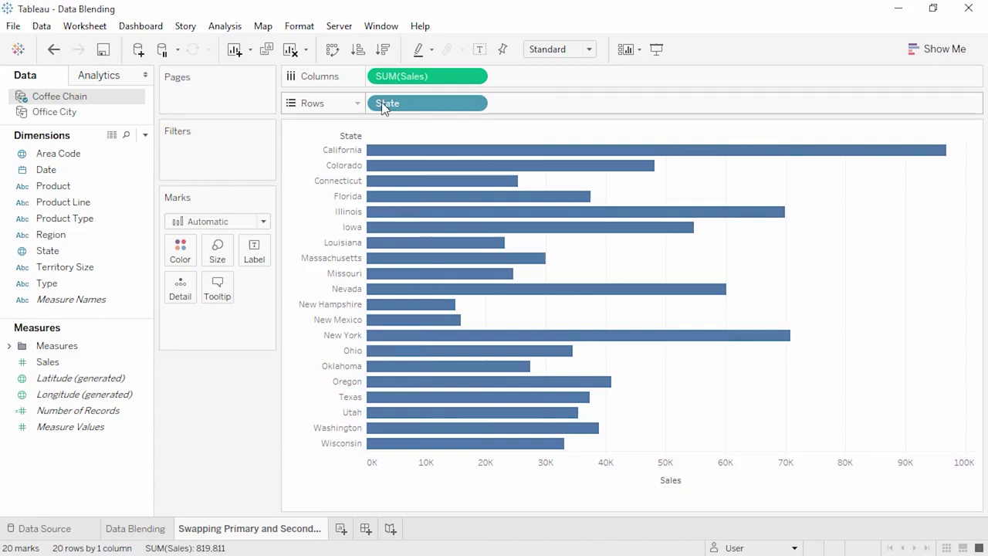
left_click(112, 114)
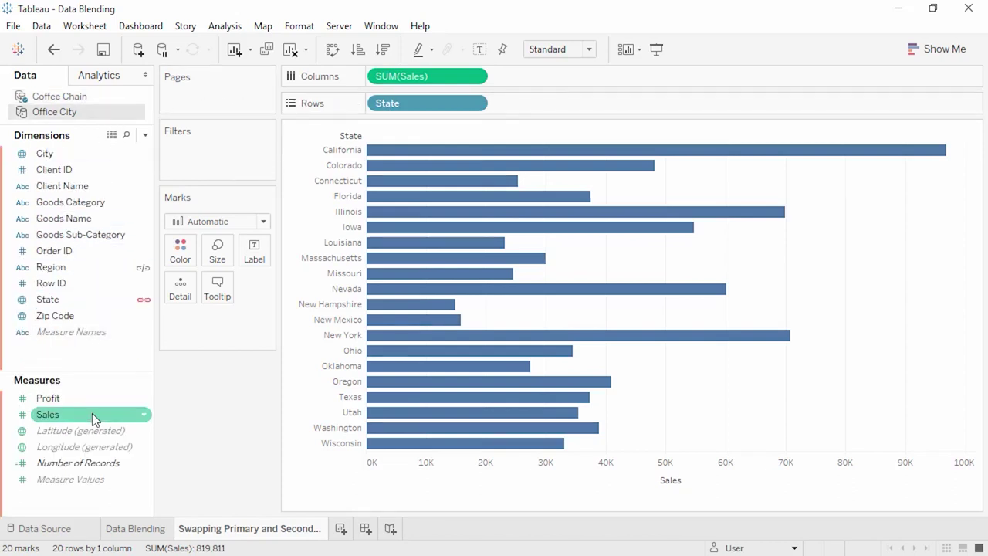
- Add Office City's Sales to Columns beside Coffee Chain's SUM(Sales) in the state chart
left_click_drag(92, 414, 526, 79)
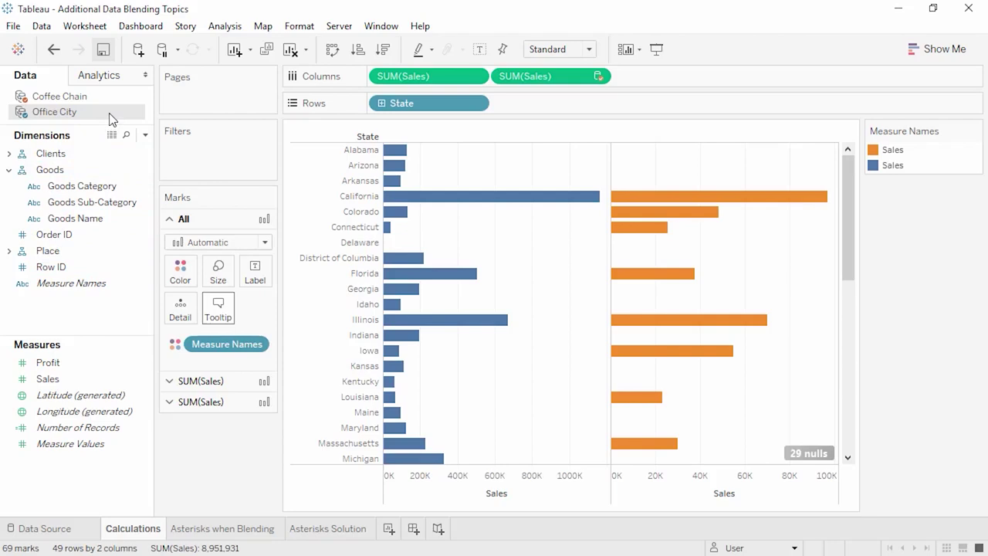
- Start a calculated field adding Office City Sales plus Coffee Chain Sales
right_click(87, 306)
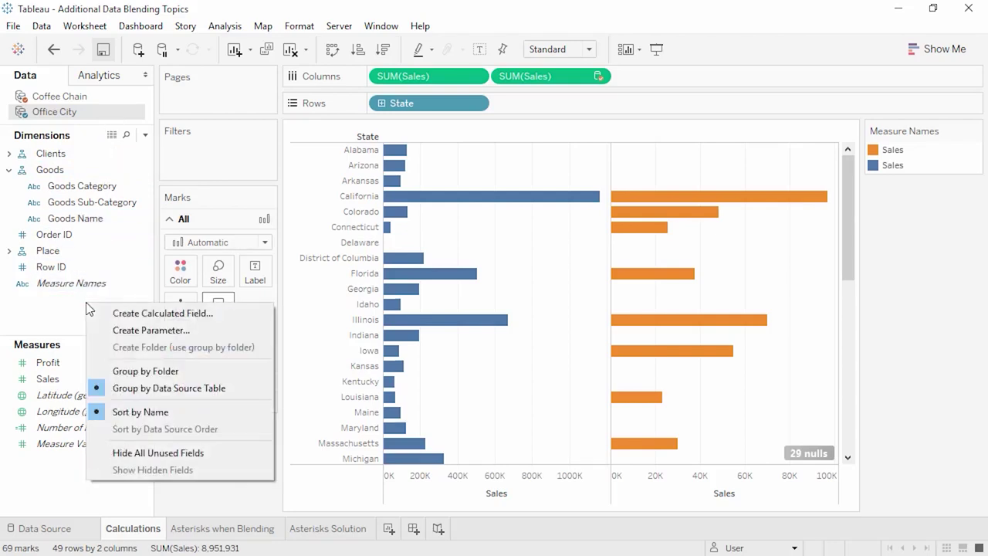
left_click(105, 313)
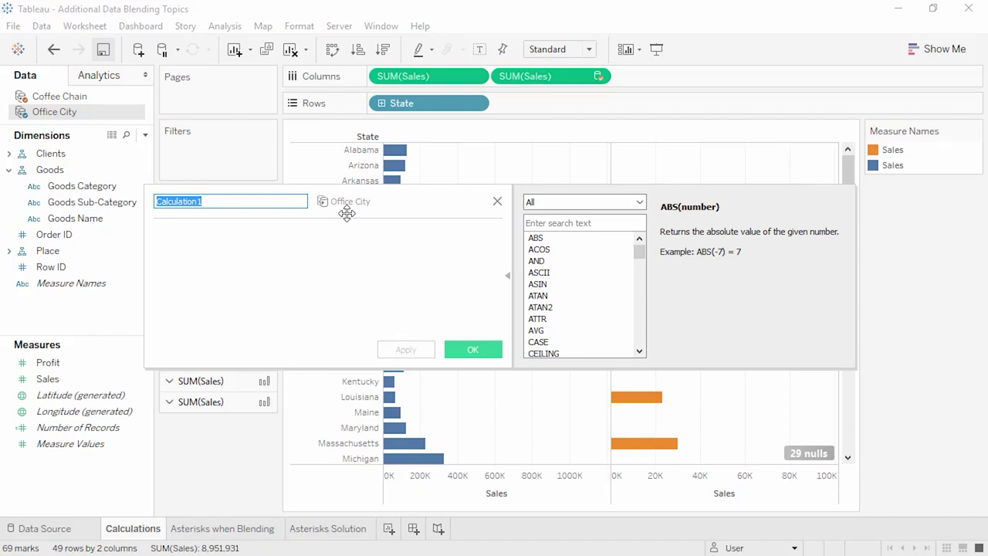
left_click(85, 379)
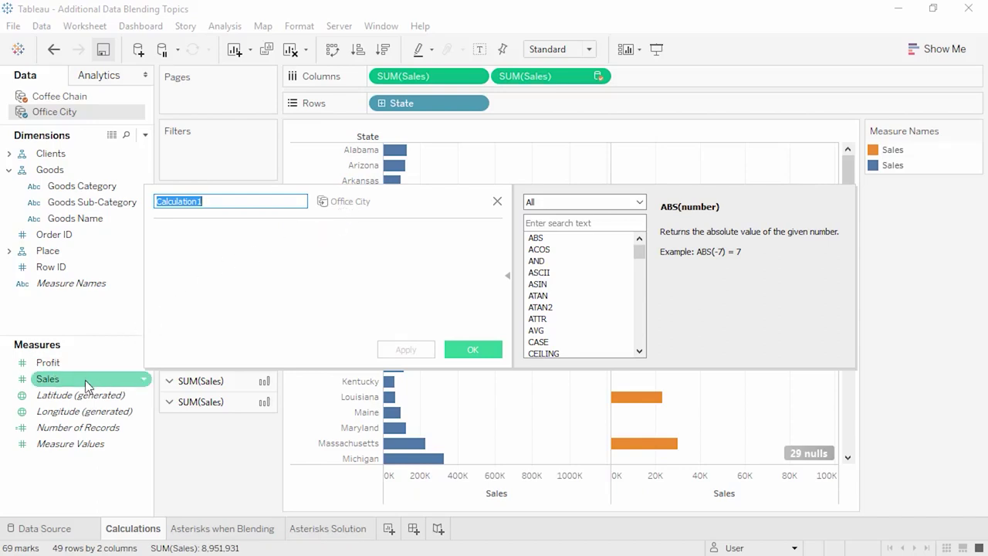
left_click_drag(85, 379, 184, 316)
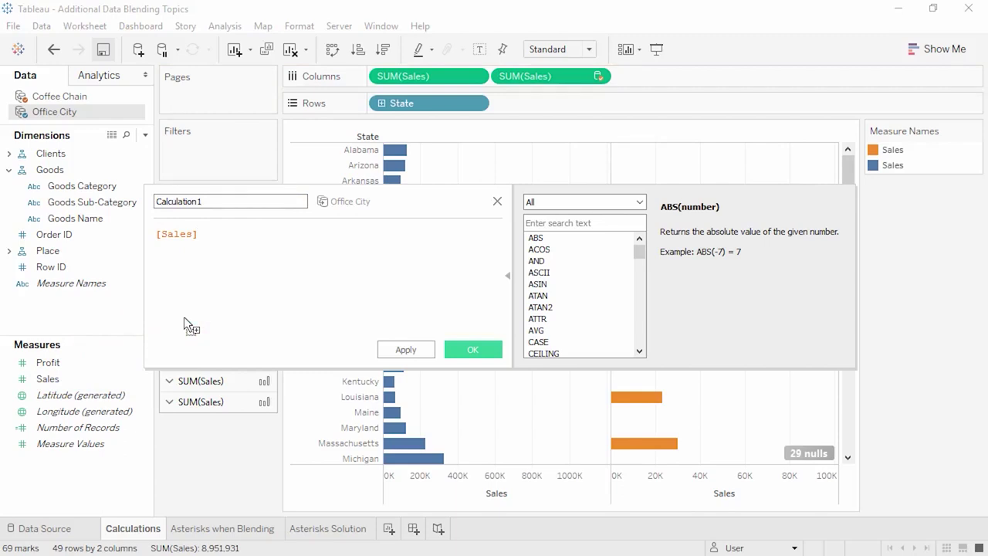
type("+")
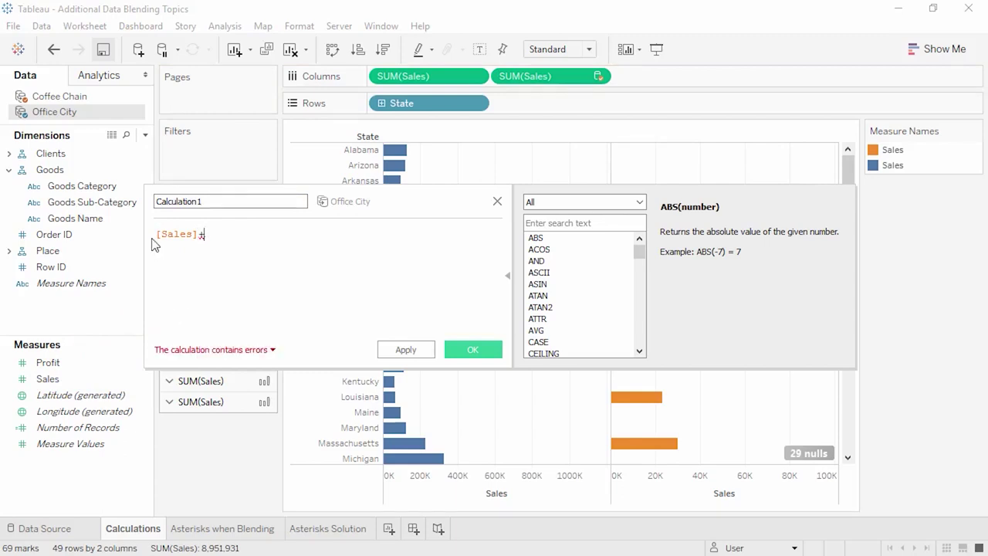
left_click(126, 95)
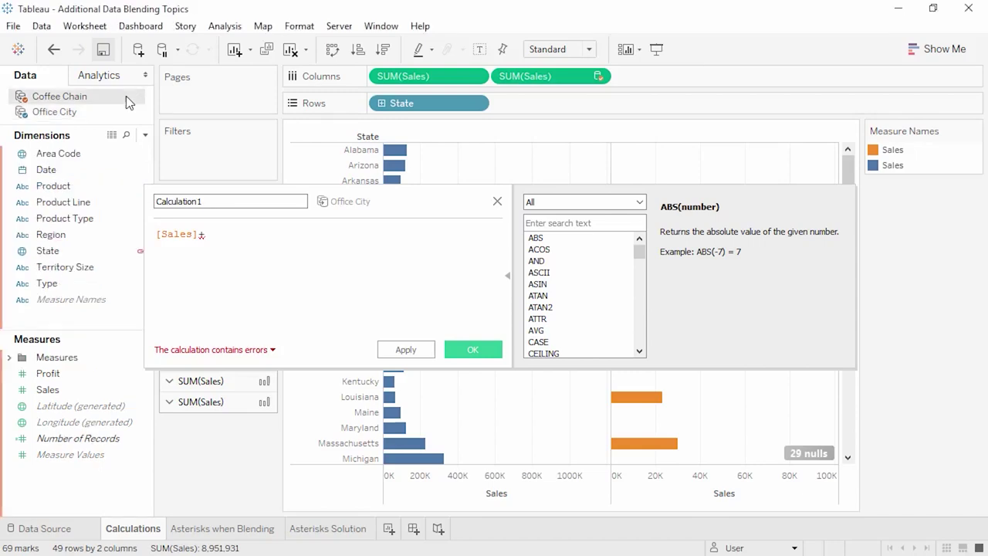
left_click(85, 391)
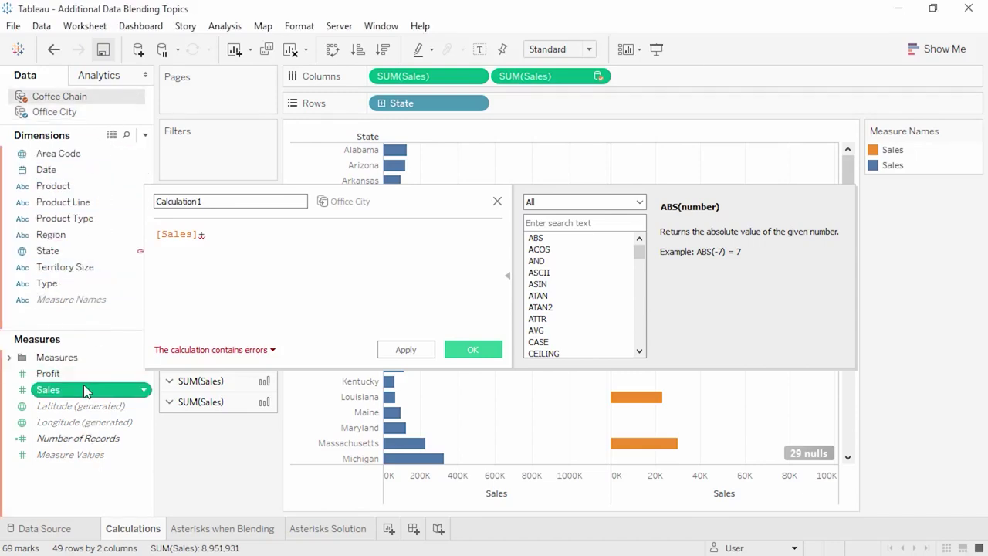
left_click_drag(85, 390, 292, 291)
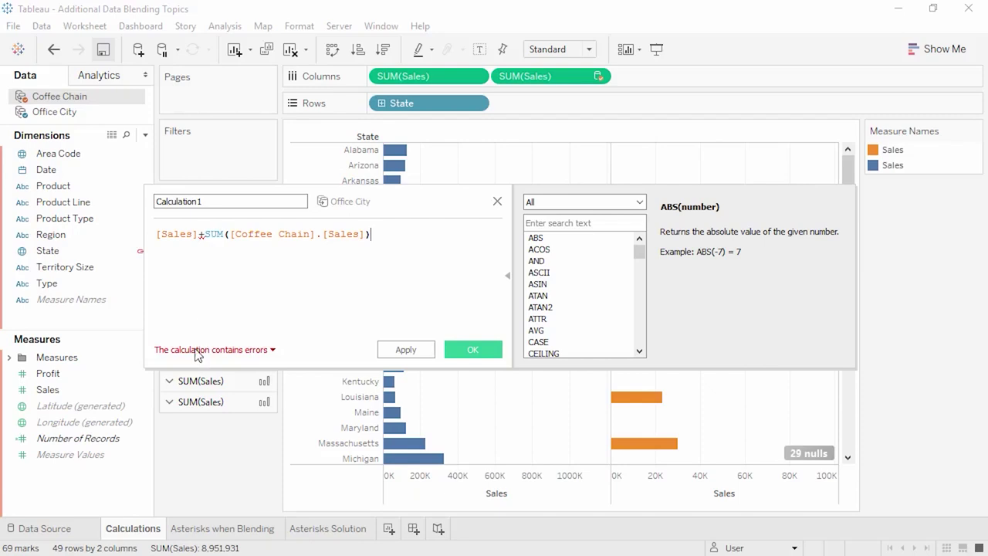
- Wrap the first Sales in SUM, name the field 'Combined Sales' and save it
mouse_move(198, 355)
left_click(156, 234)
type("SUM(")
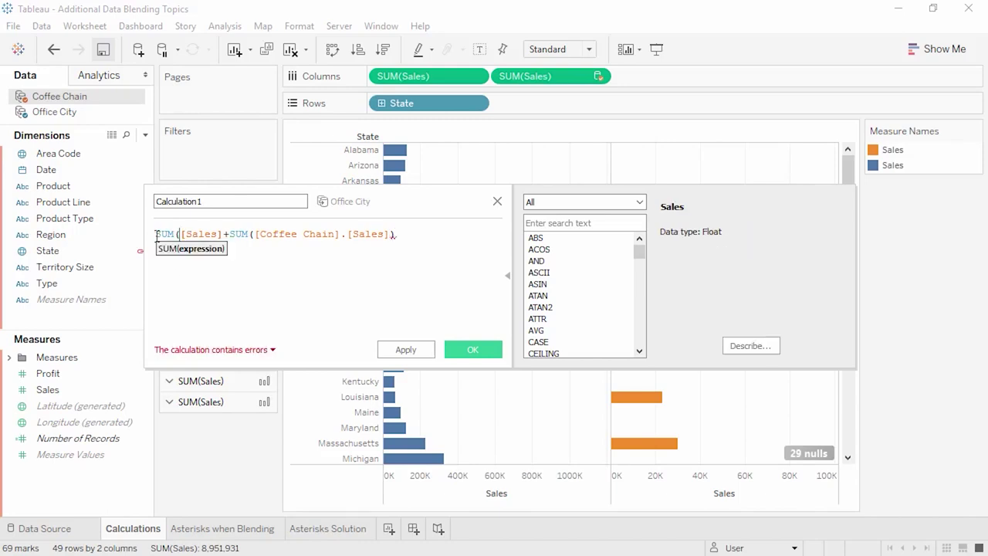
left_click(224, 233)
type(")")
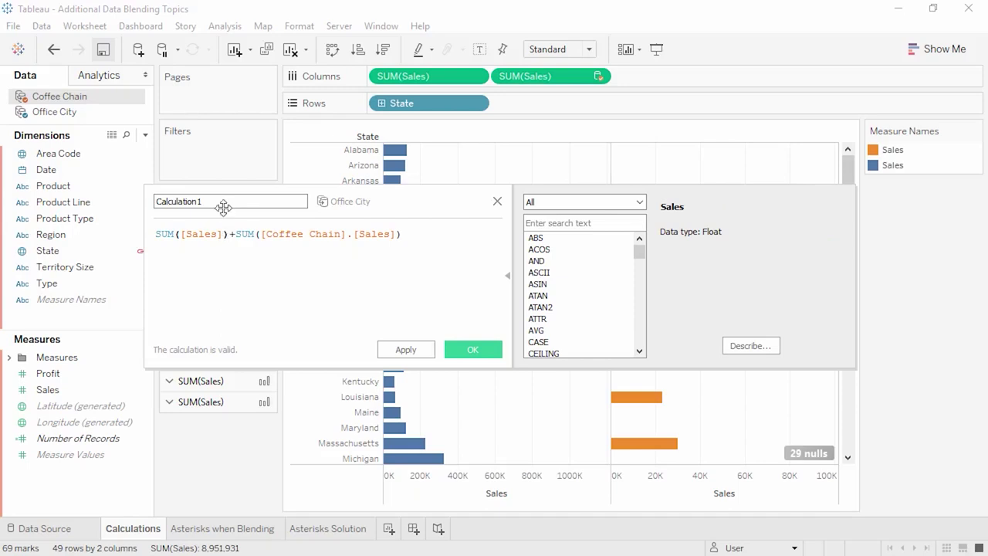
left_click(220, 202)
left_click_drag(216, 203, 150, 203)
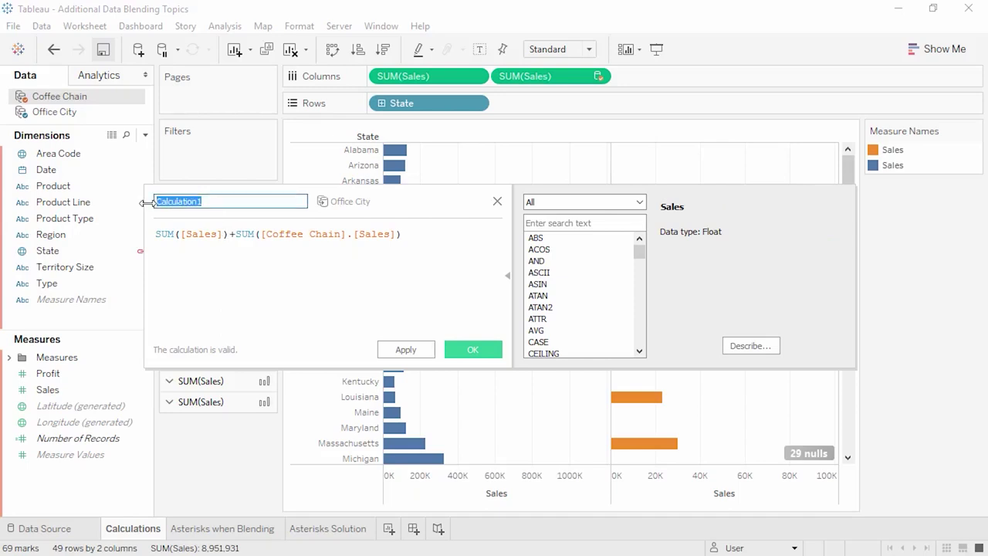
type("Combined Sales")
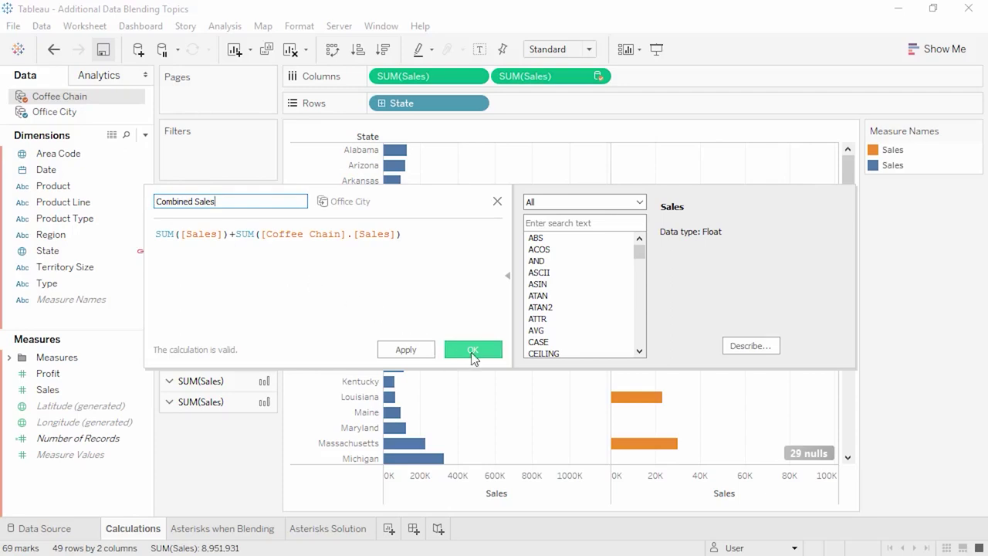
left_click(473, 352)
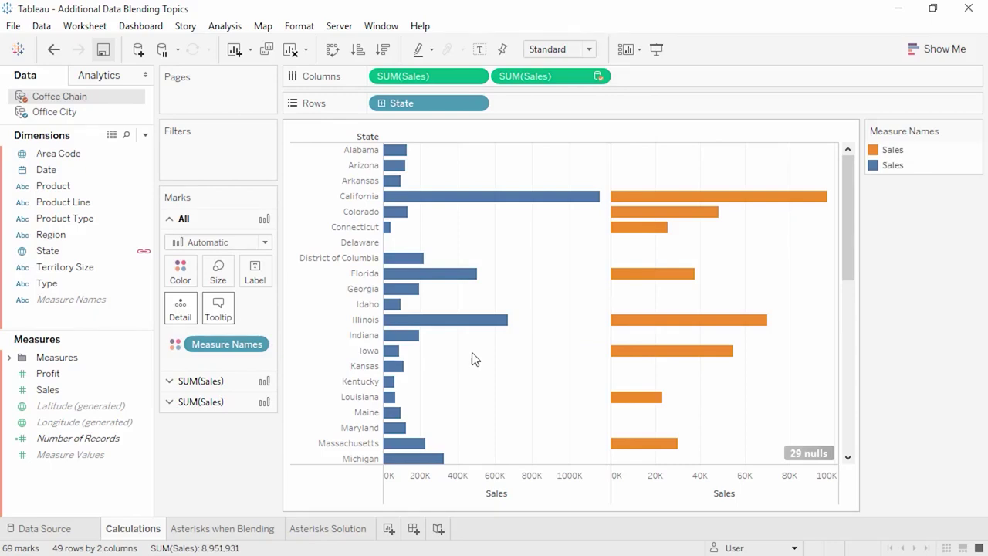
- Put Office City's Combined Sales measure on Columns as a third bar chart
left_click(98, 115)
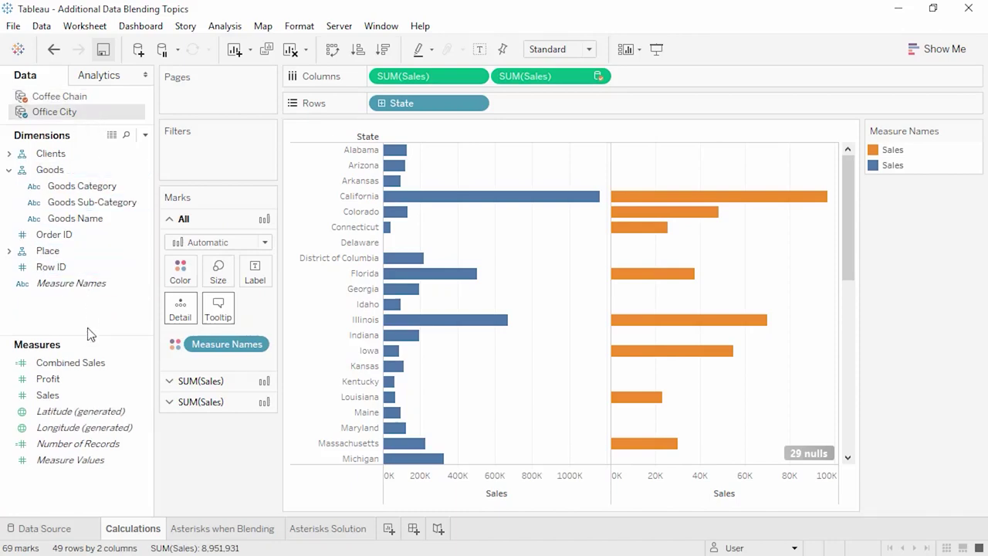
left_click(88, 365)
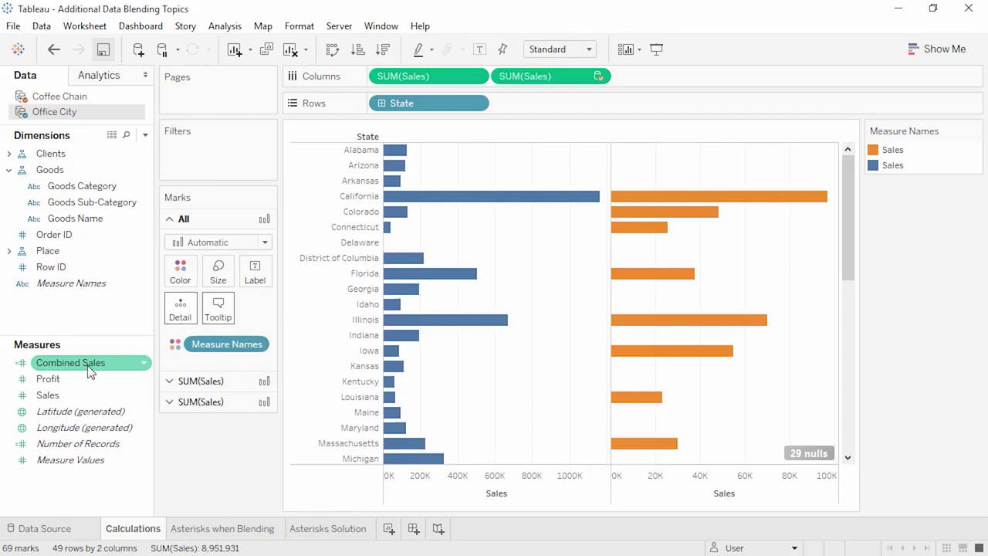
left_click(88, 371)
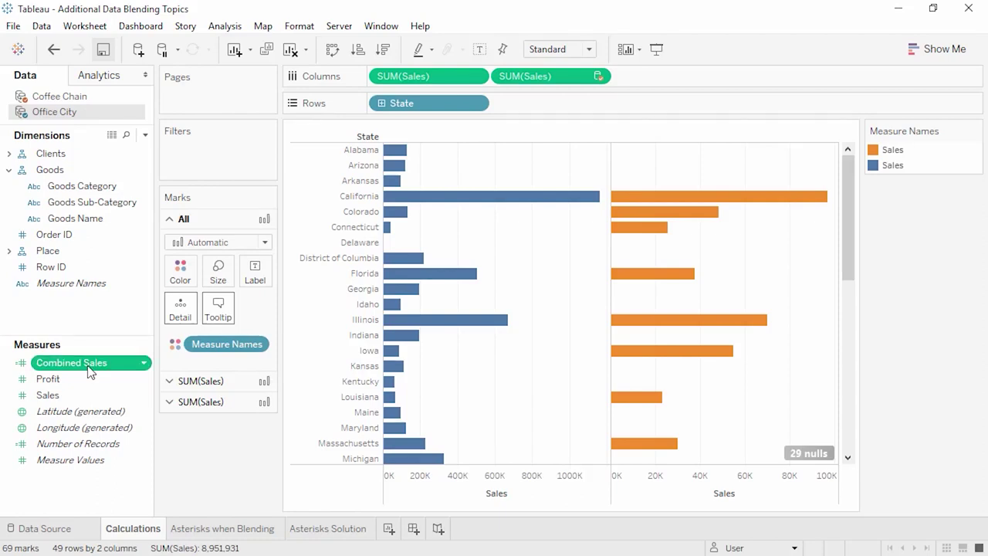
left_click_drag(90, 371, 680, 82)
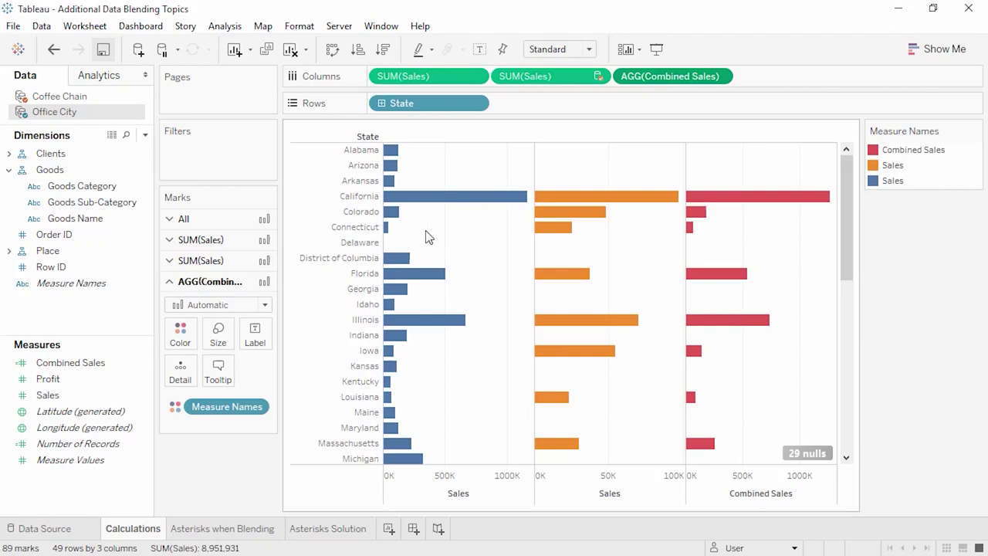
- Wrap the Coffee Chain SUM in ZN( ) in Combined Sales, then view Asterisks when Blending
right_click(107, 372)
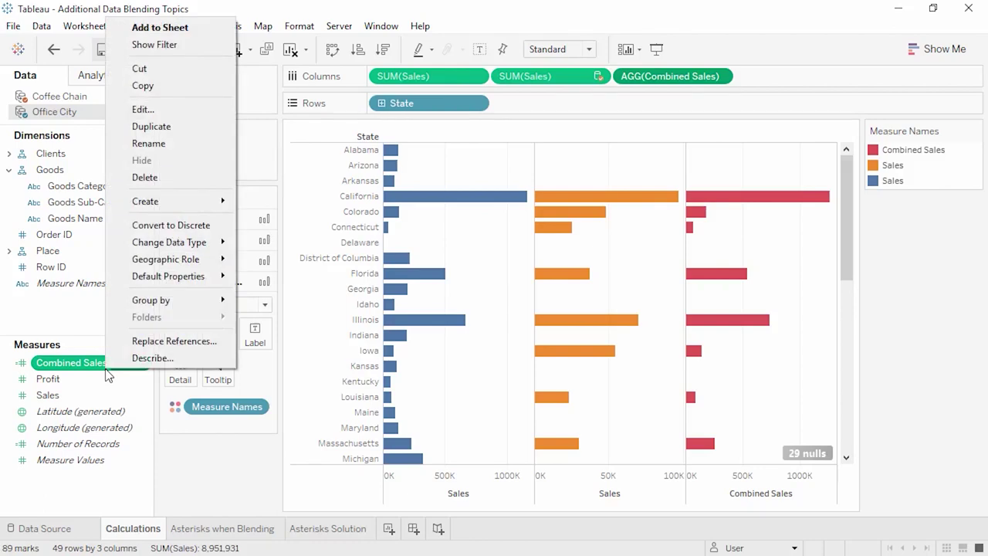
left_click(194, 112)
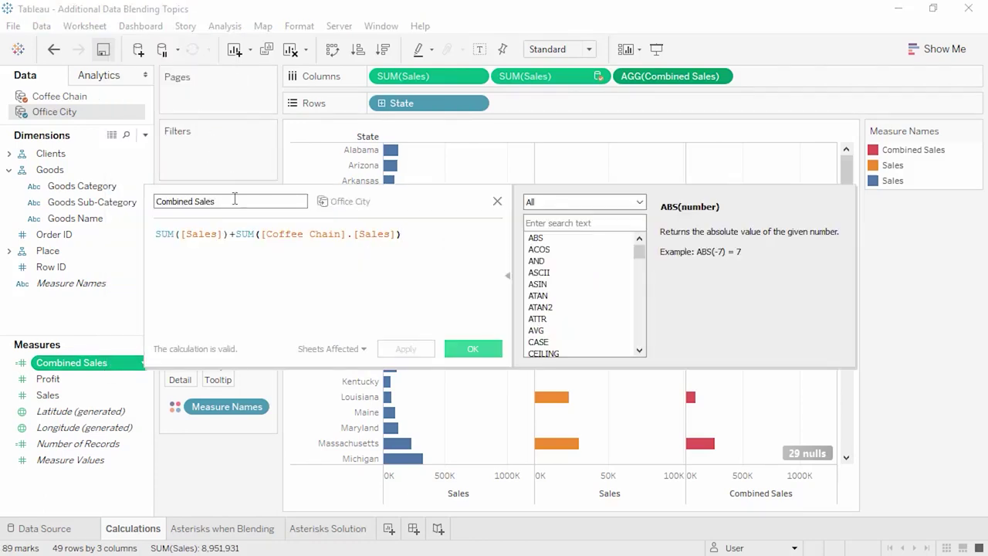
left_click(237, 231)
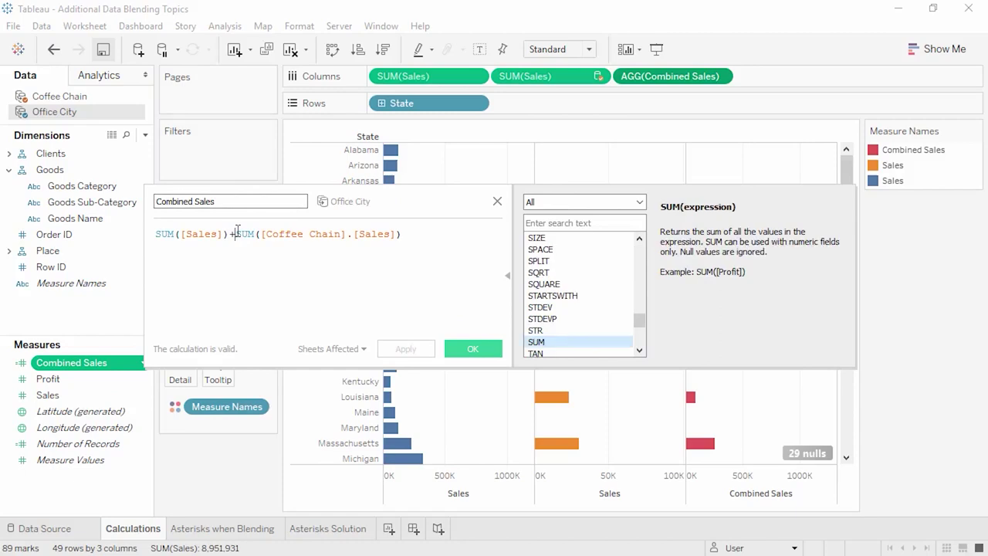
type("ZN(")
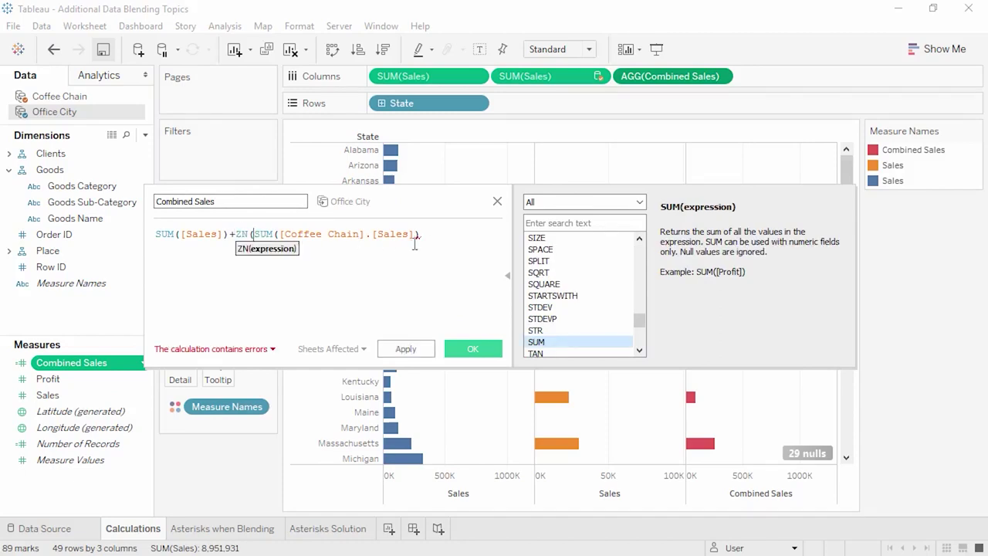
left_click(418, 233)
type(")")
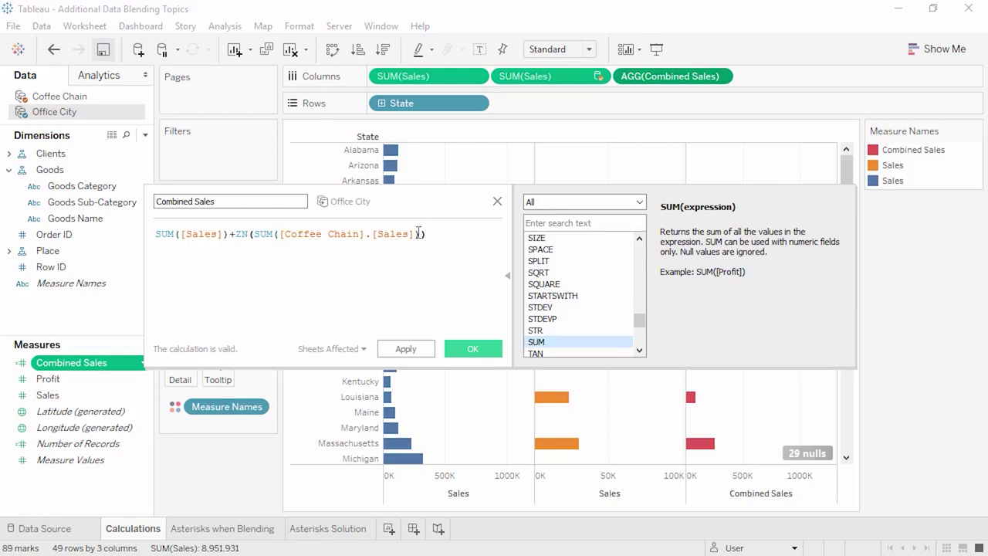
left_click(471, 352)
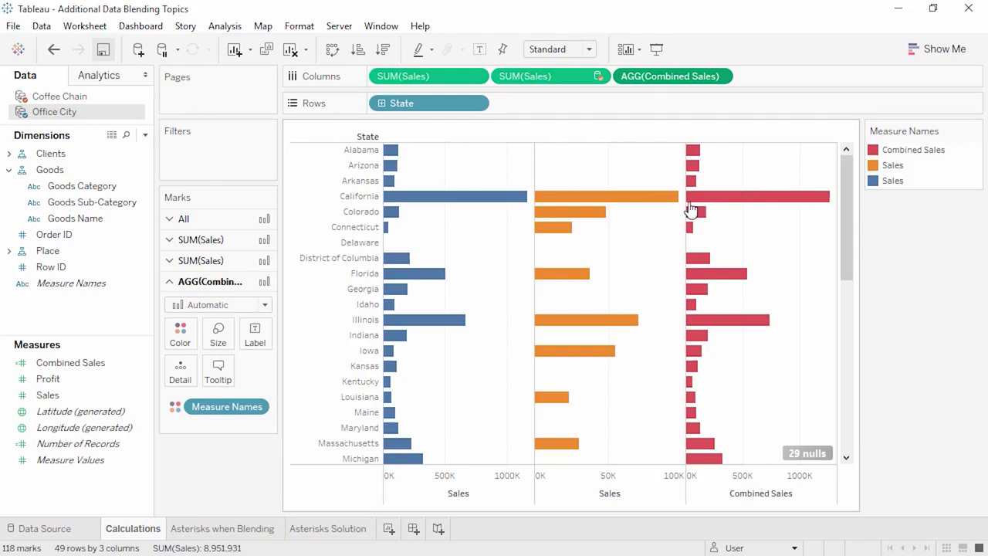
left_click(259, 529)
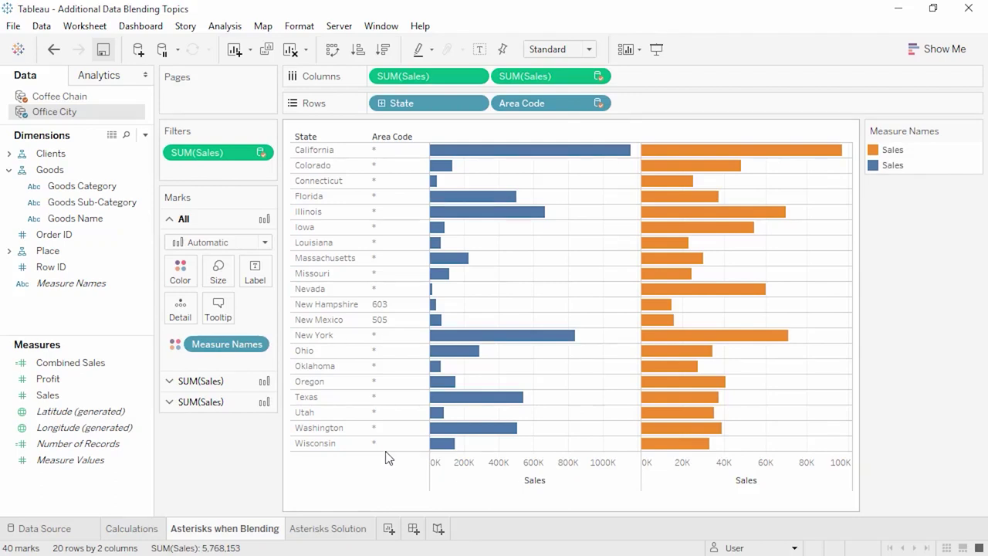
- Make Coffee Chain the active data source and go to the Asterisks Solution sheet
left_click(107, 98)
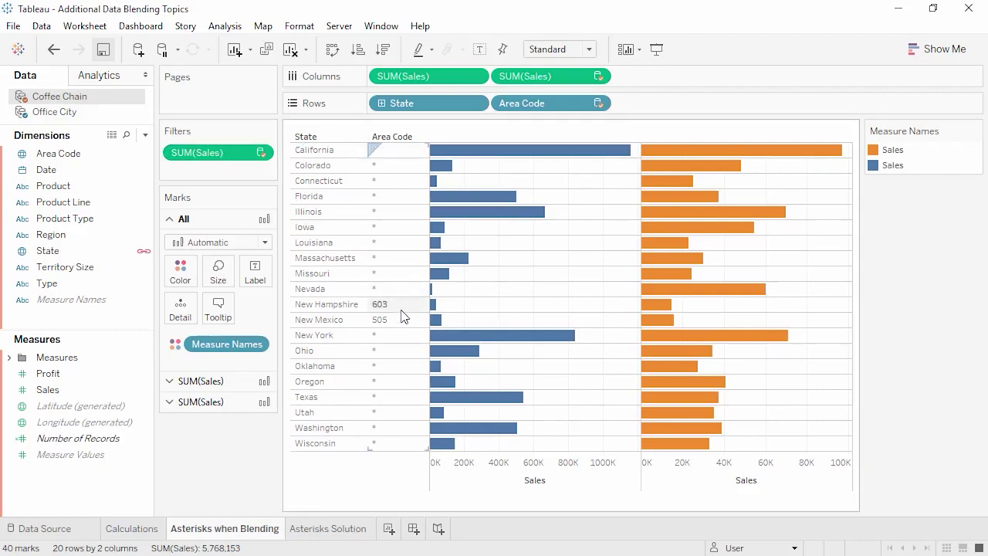
left_click(350, 529)
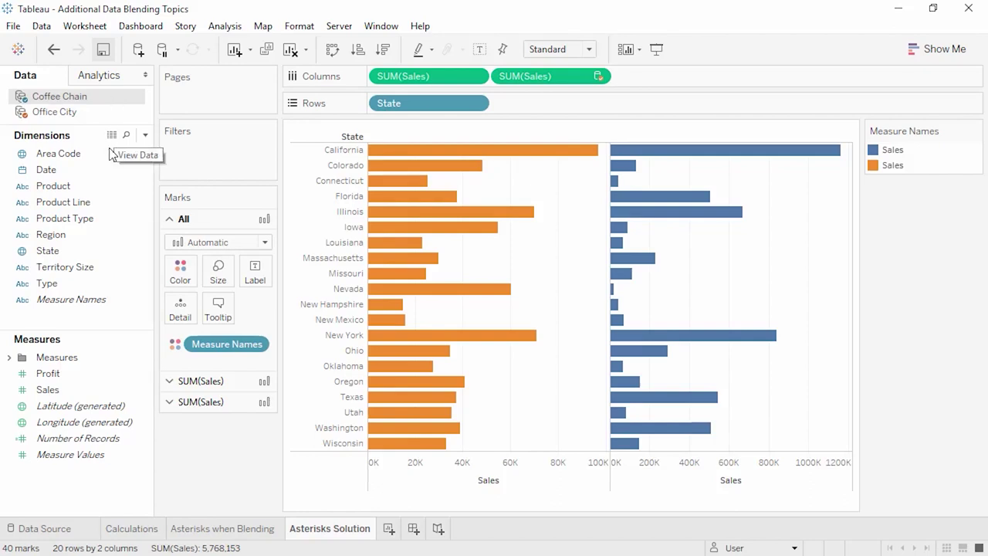
- Add Area Code to Rows next to State
left_click_drag(119, 153, 511, 106)
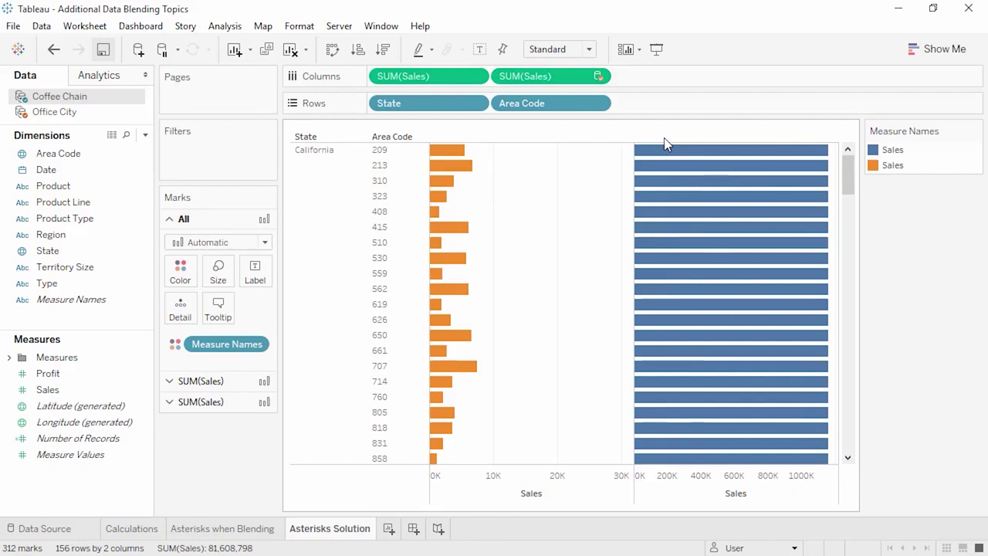
- Read the tooltip details on the area-code sales bars
mouse_move(667, 167)
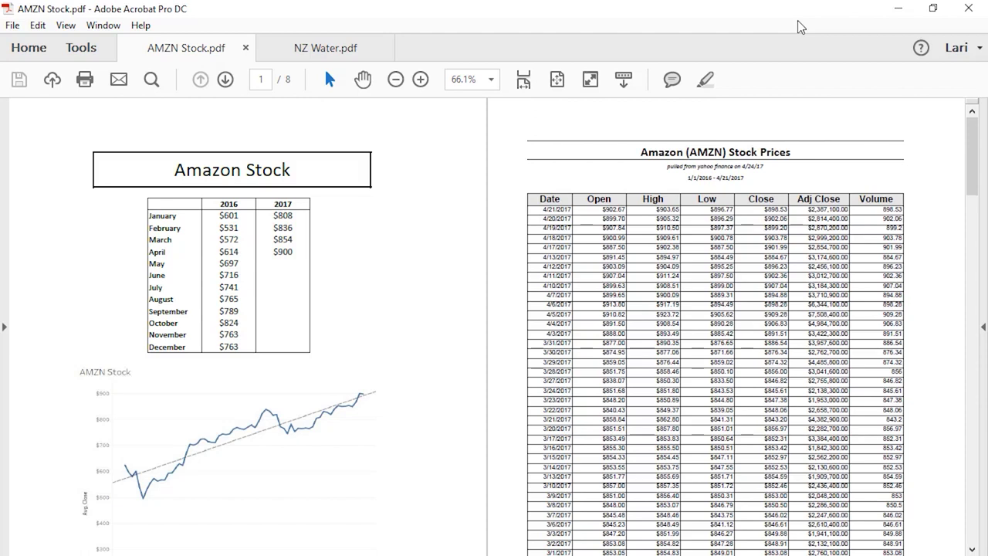
- Minimize the Acrobat window to reveal Tableau
left_click(908, 16)
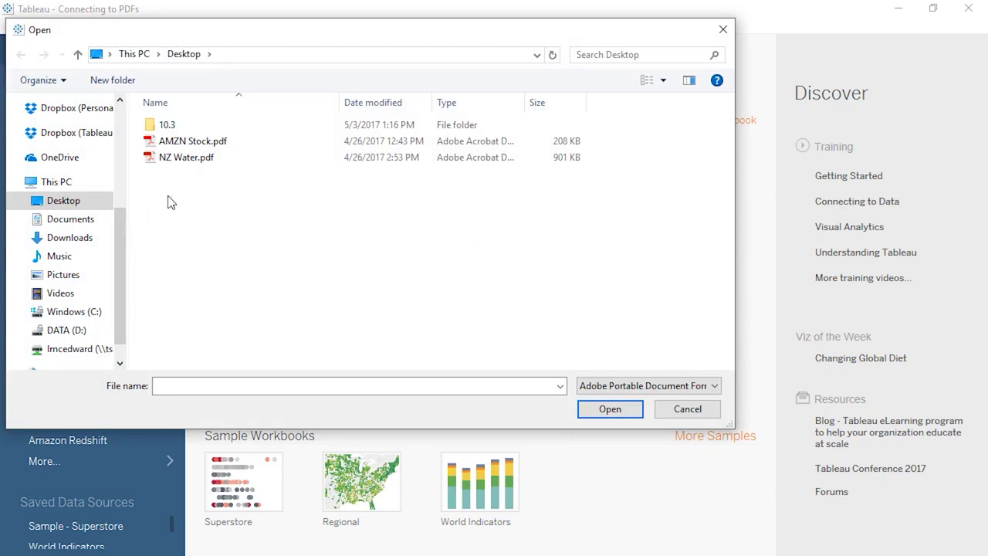
- Choose AMZN Stock.pdf as a new Tableau data source
double_click(208, 140)
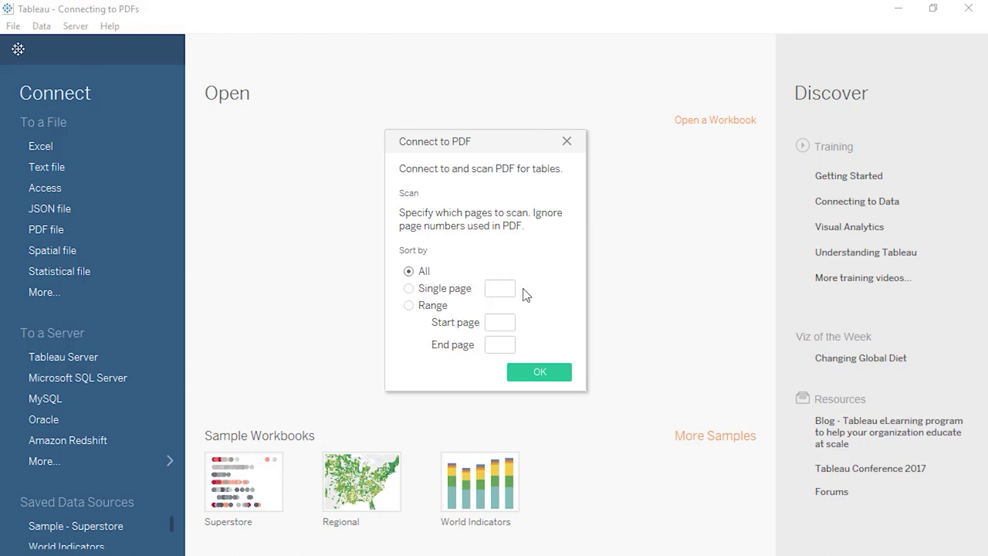
- Scan only PDF pages 2 through 8 for tables
left_click(502, 322)
type("2")
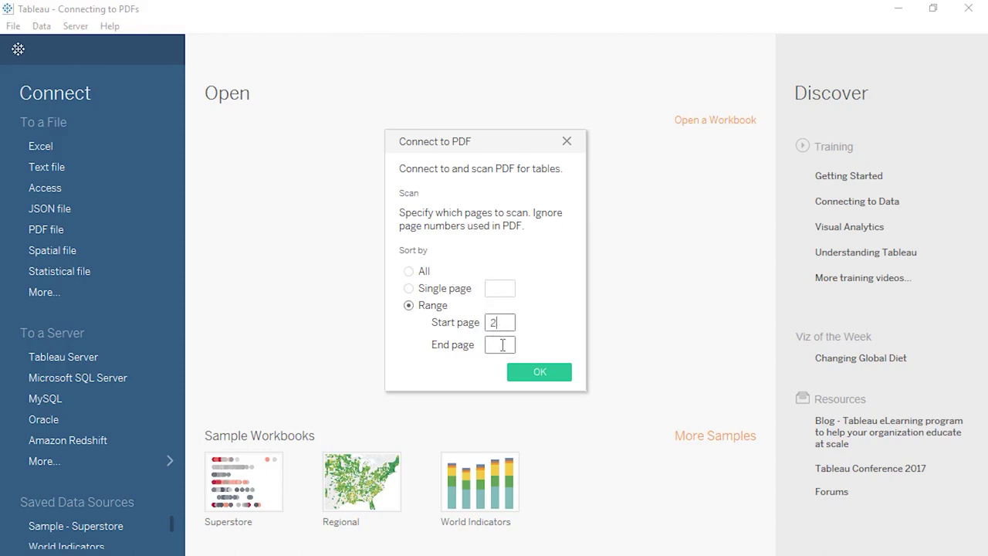
left_click(502, 345)
type("8")
left_click(525, 368)
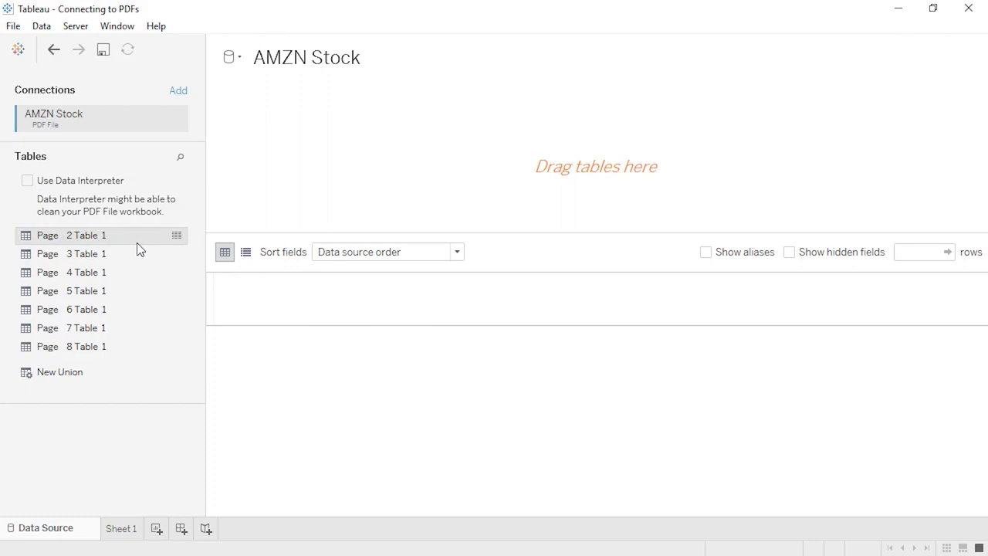
- Load Page 2 Table 1 onto the canvas, cleaned with Data Interpreter
left_click_drag(136, 244, 331, 198)
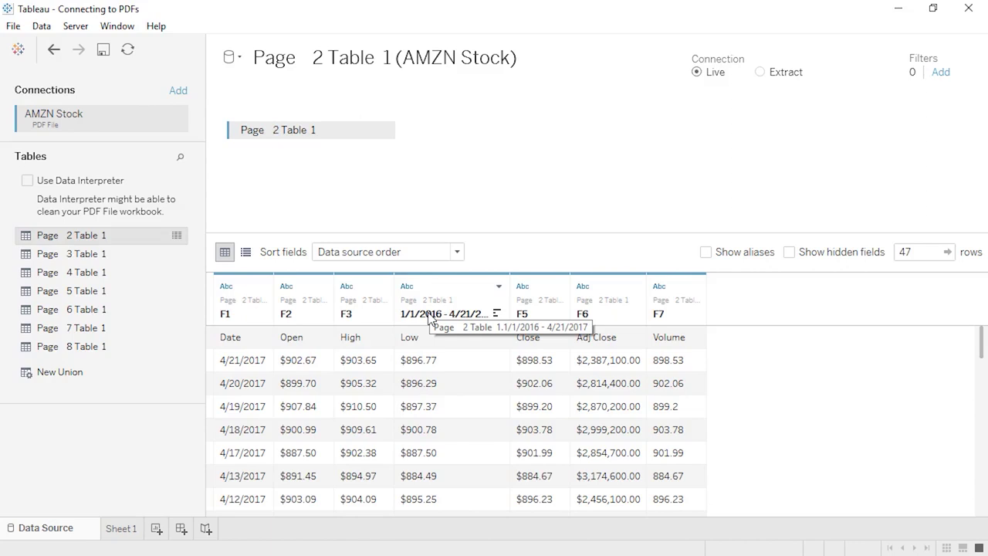
left_click(28, 182)
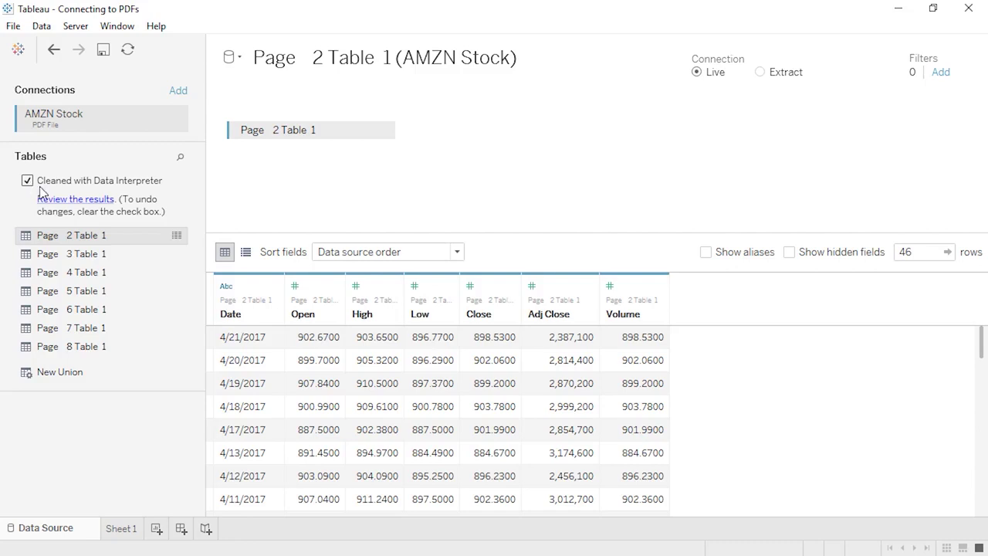
left_click(115, 255)
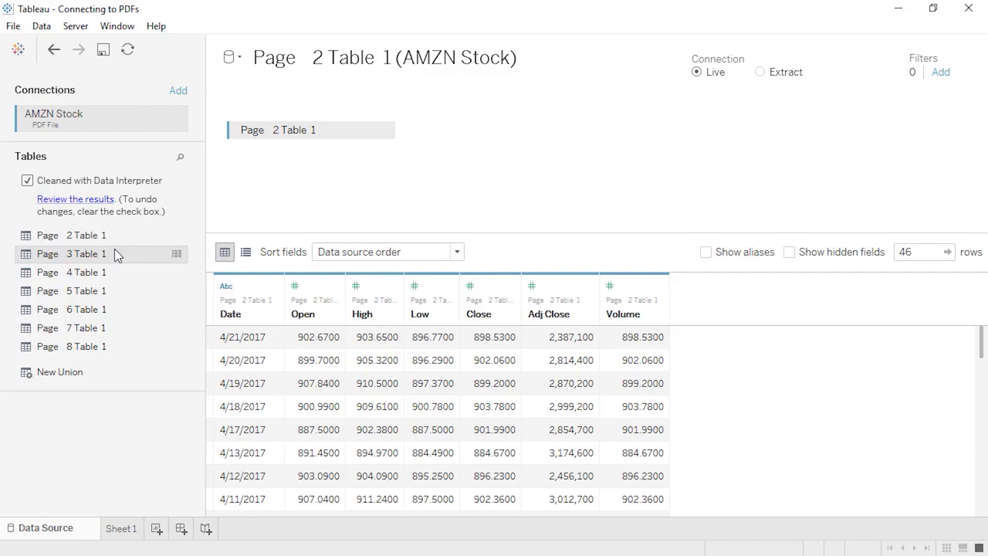
- Union Page 3 through Page 8 Table 1 under Page 2 Table 1, giving 328 rows
left_click(119, 347, "shift")
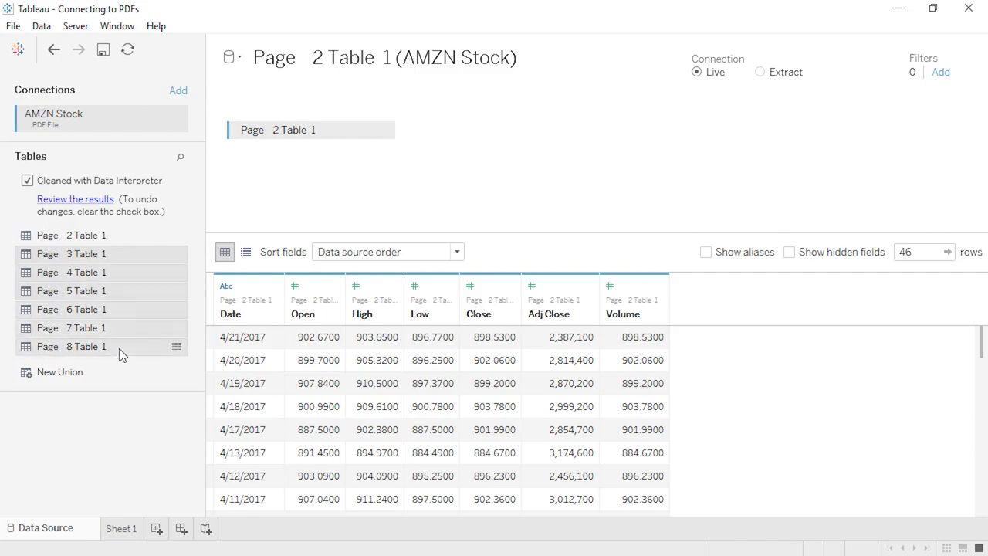
left_click_drag(118, 320, 299, 152)
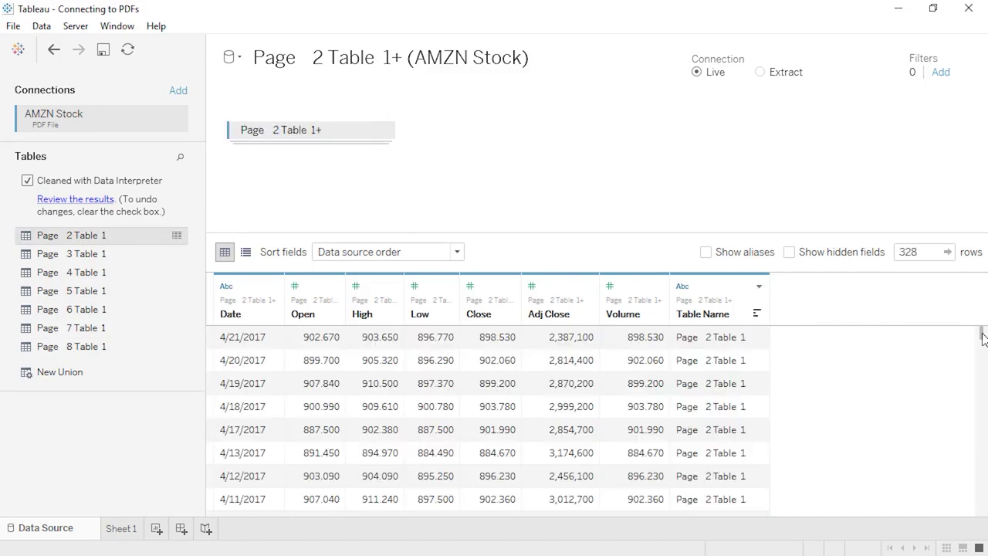
left_click_drag(983, 334, 983, 365)
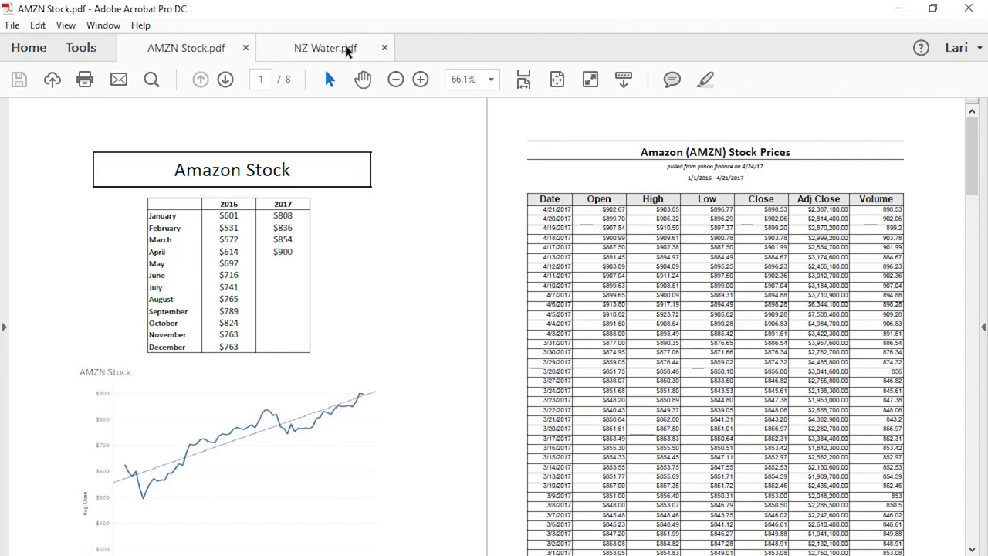
- Check the NZ Water stock account table on page 14 in Acrobat, then go back to Tableau
left_click(346, 47)
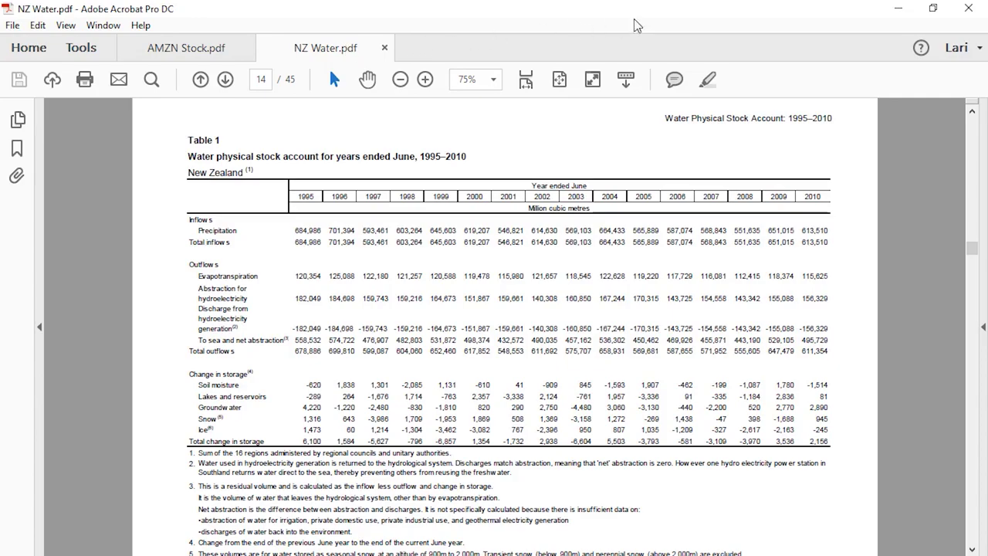
left_click(899, 9)
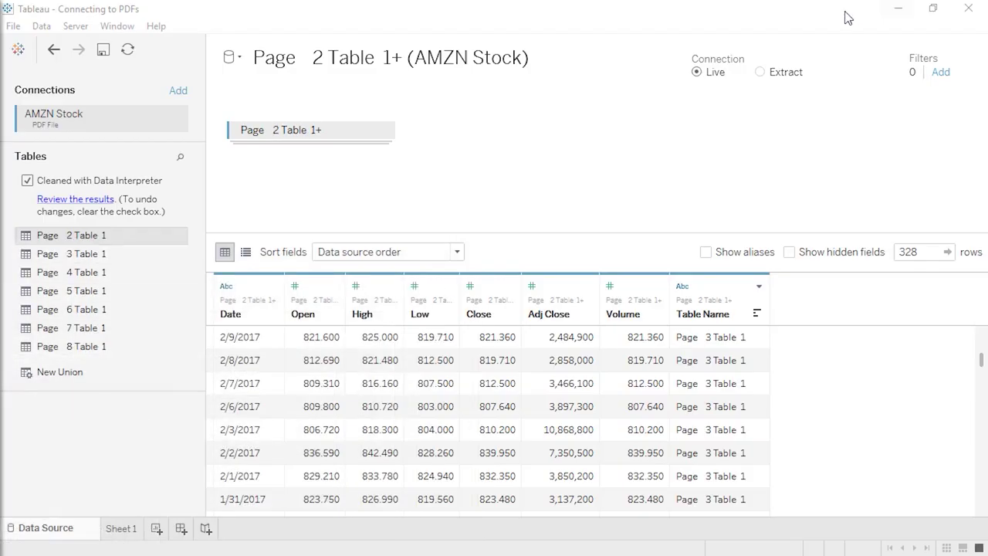
- Connect NZ Water.pdf as a new PDF data source, scanning only page 14
left_click(42, 26)
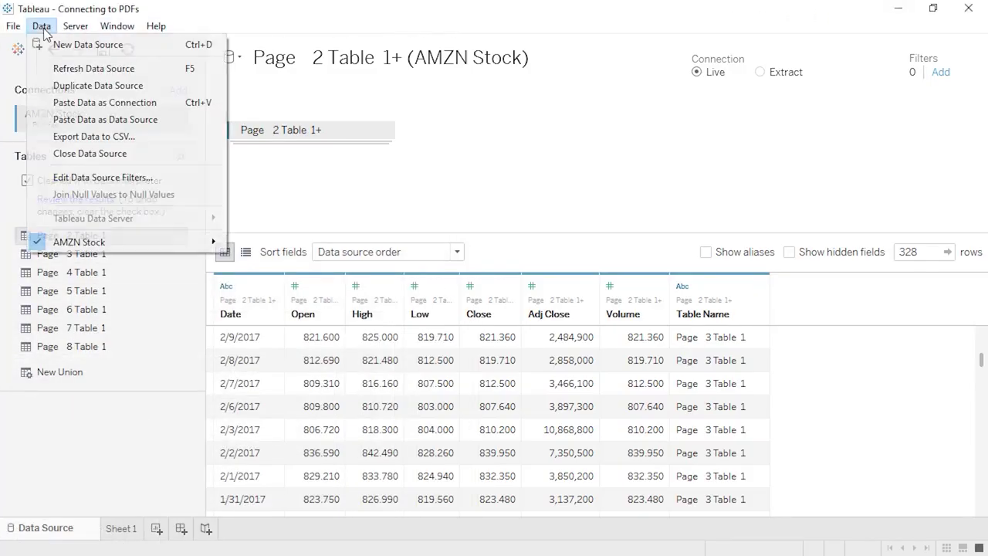
left_click(46, 45)
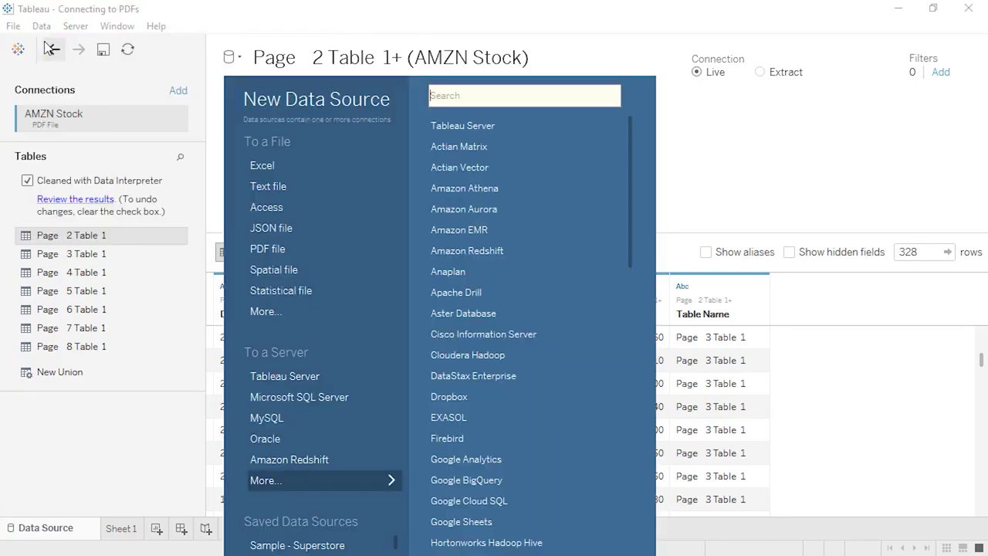
left_click(252, 256)
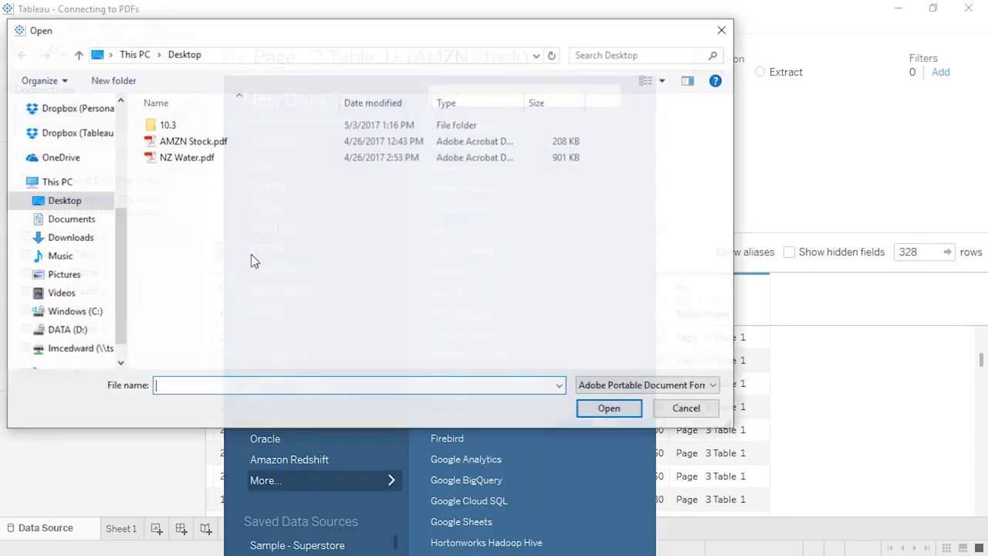
double_click(226, 160)
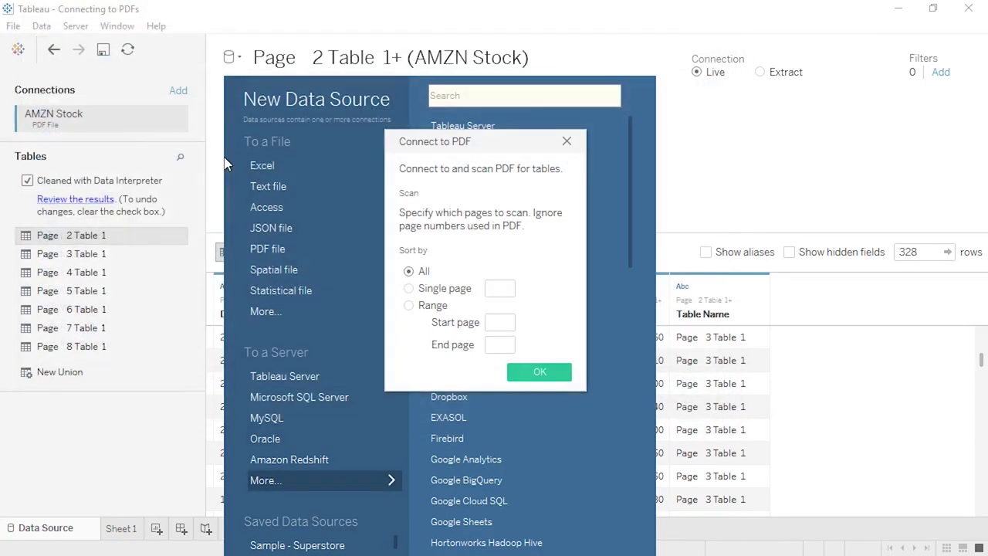
left_click(500, 288)
type("14")
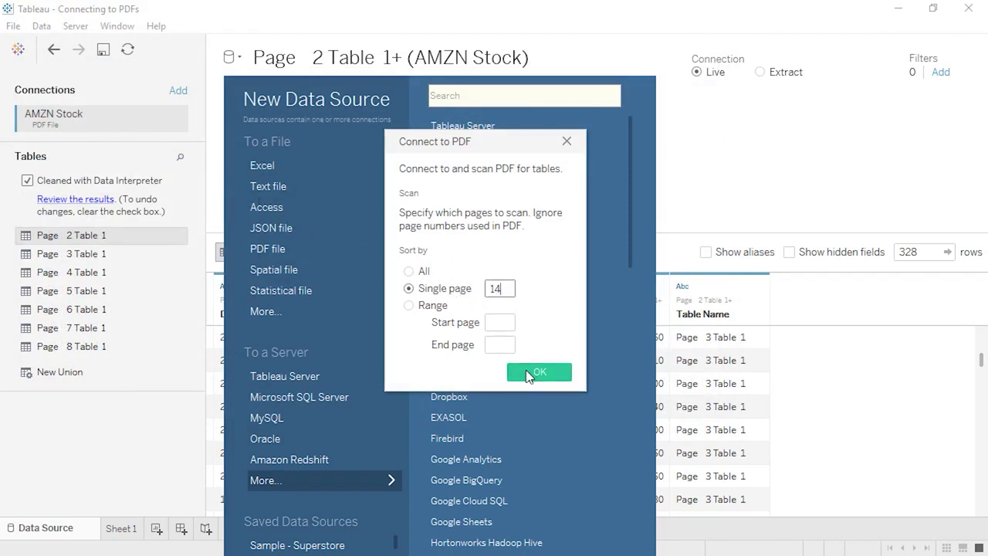
left_click(529, 373)
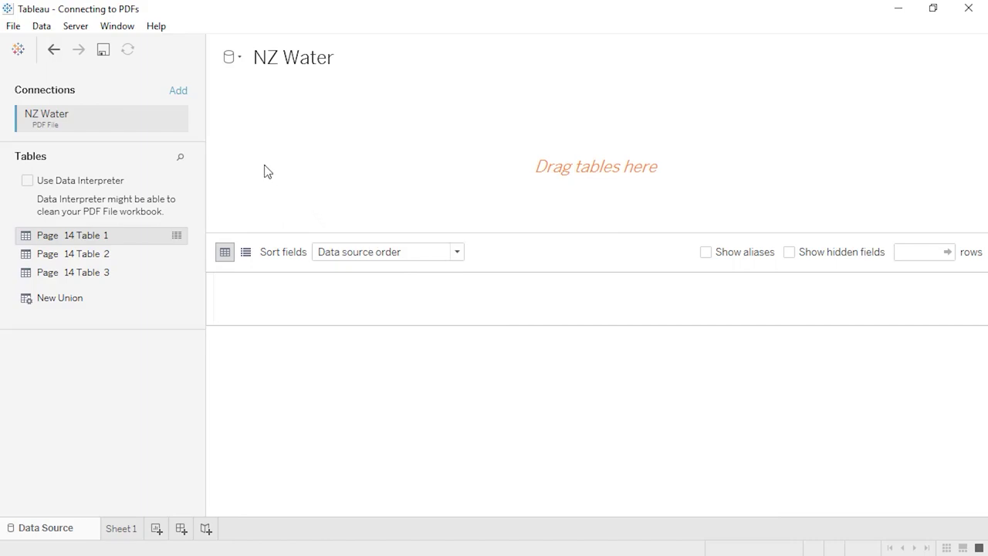
- Review the NZ Water connection's PDF rescan settings and close them without changes
left_click(175, 121)
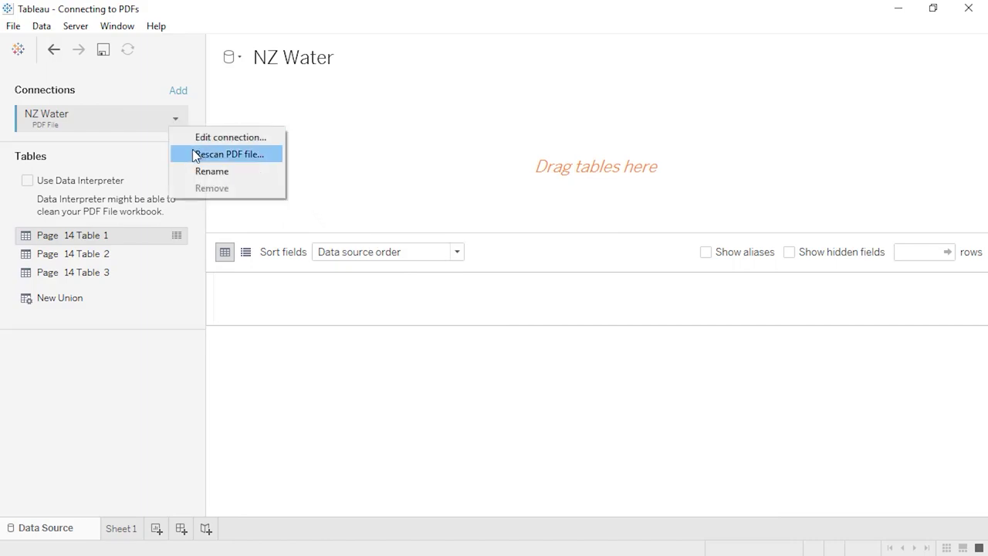
left_click(195, 153)
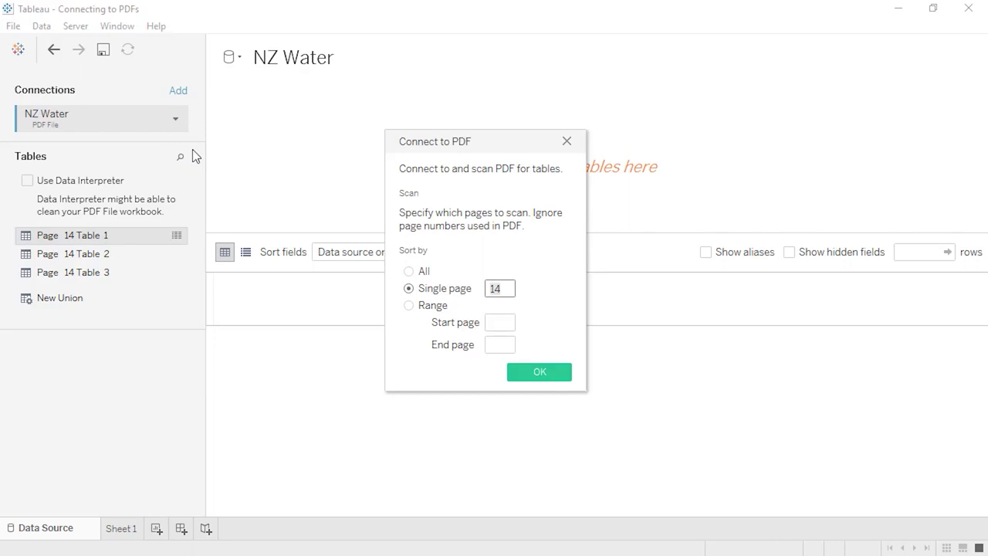
left_click(566, 142)
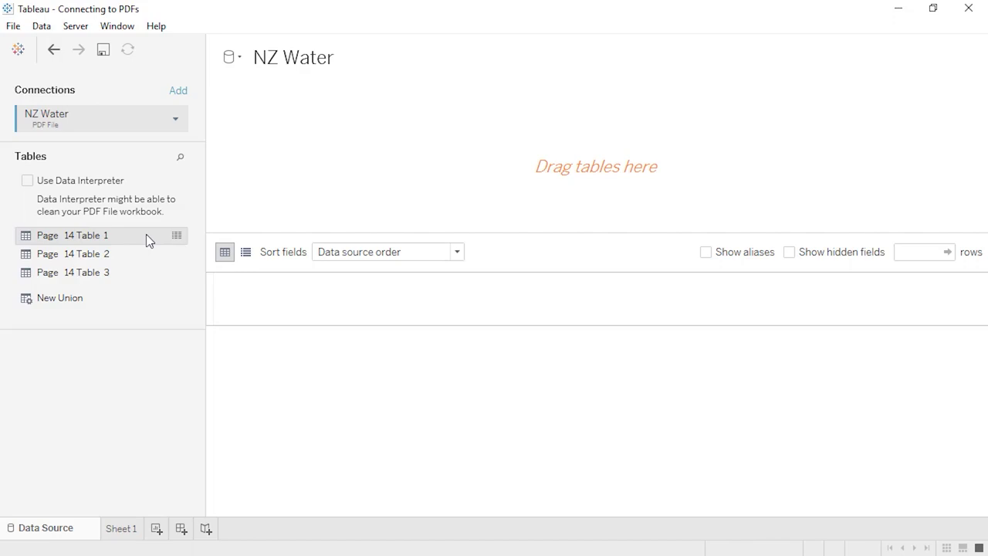
left_click_drag(146, 234, 249, 155)
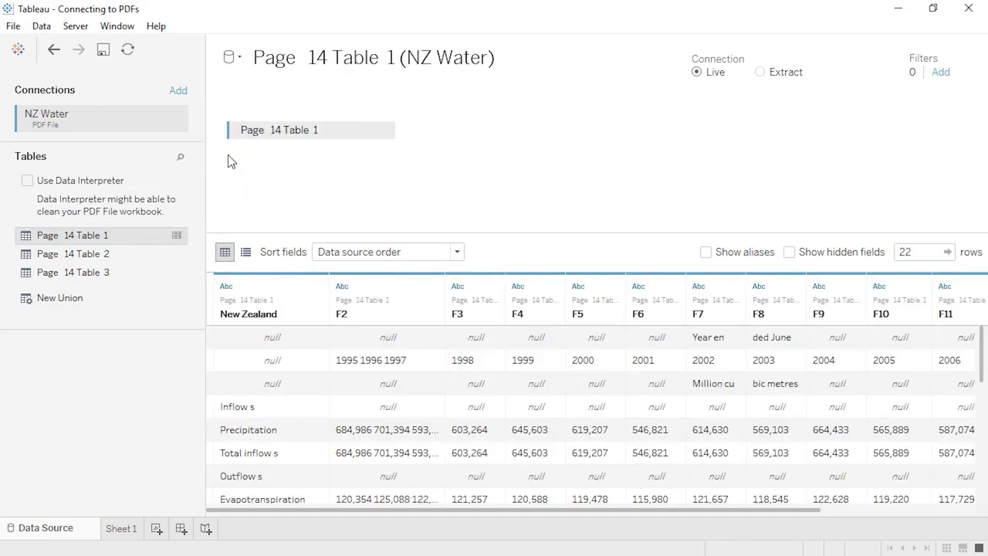
left_click(27, 180)
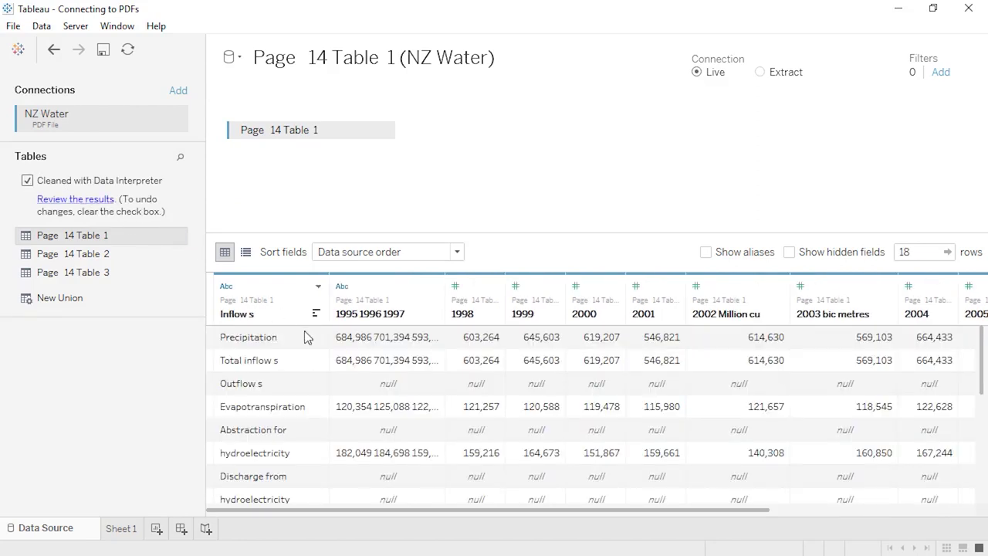
scroll(306, 338, "down", 2)
scroll(308, 342, "down", 3)
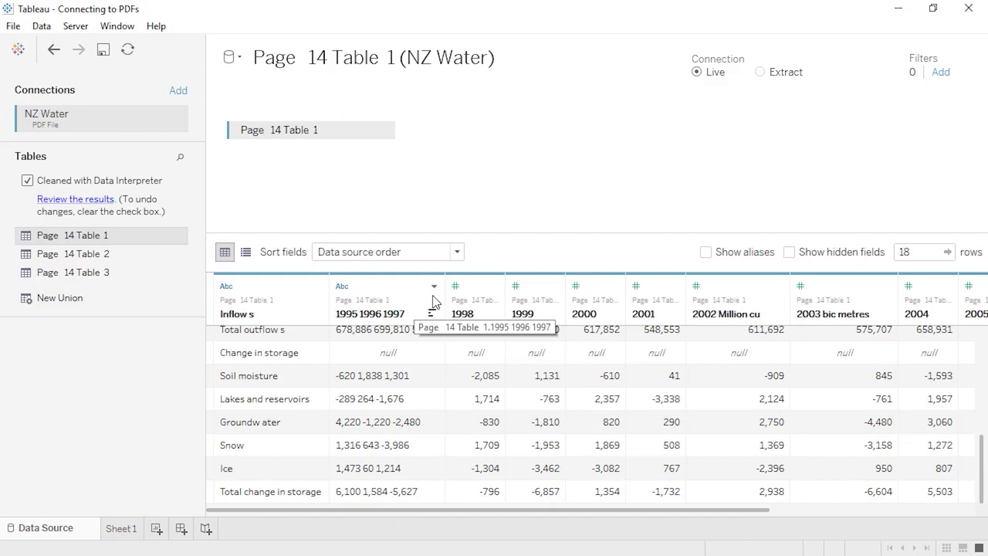
left_click(434, 287)
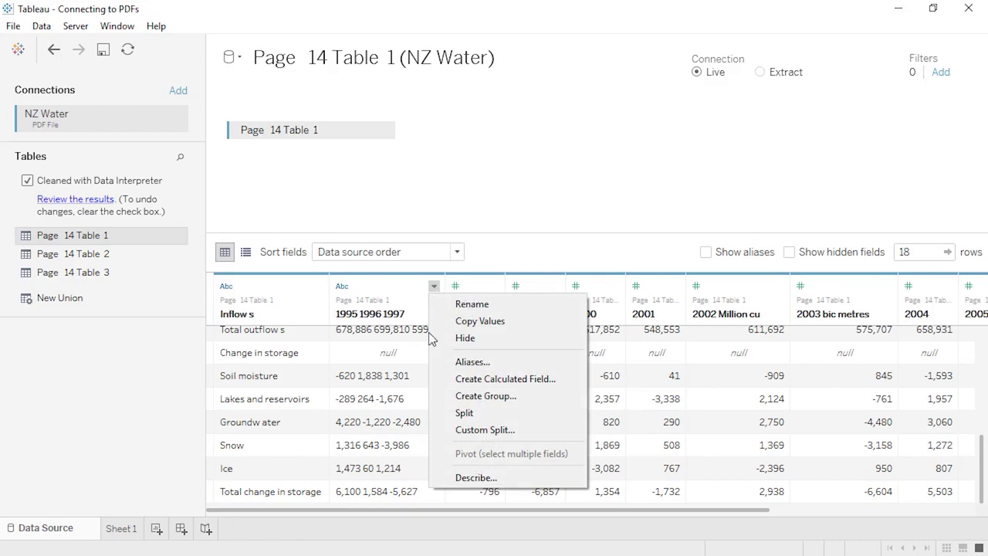
left_click(447, 432)
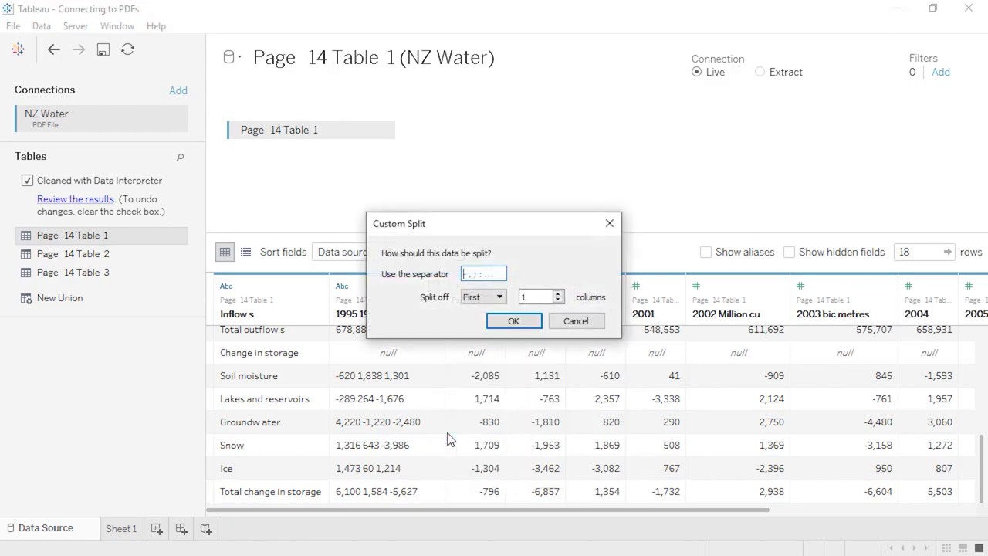
left_click(483, 297)
left_click(476, 337)
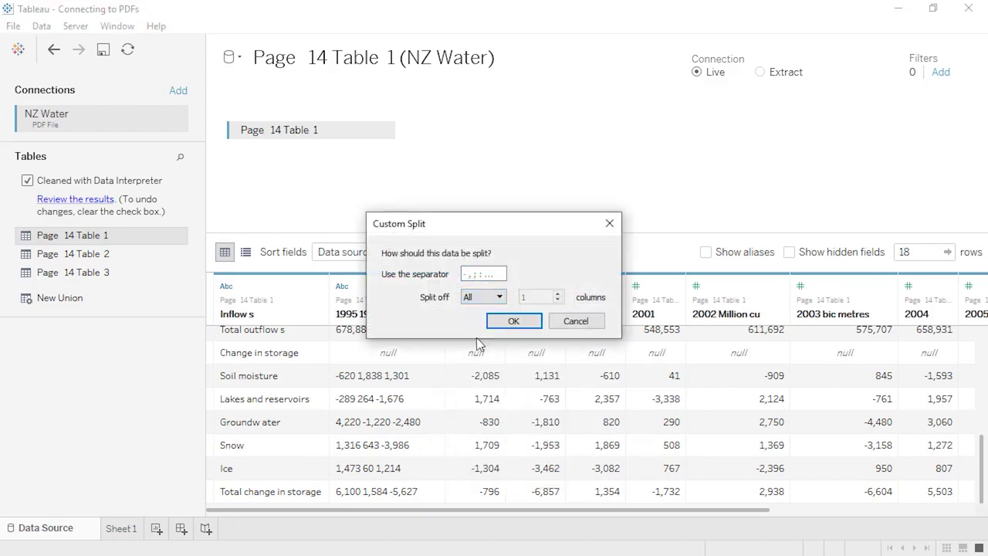
left_click(478, 273)
left_click(513, 320)
double_click(498, 317)
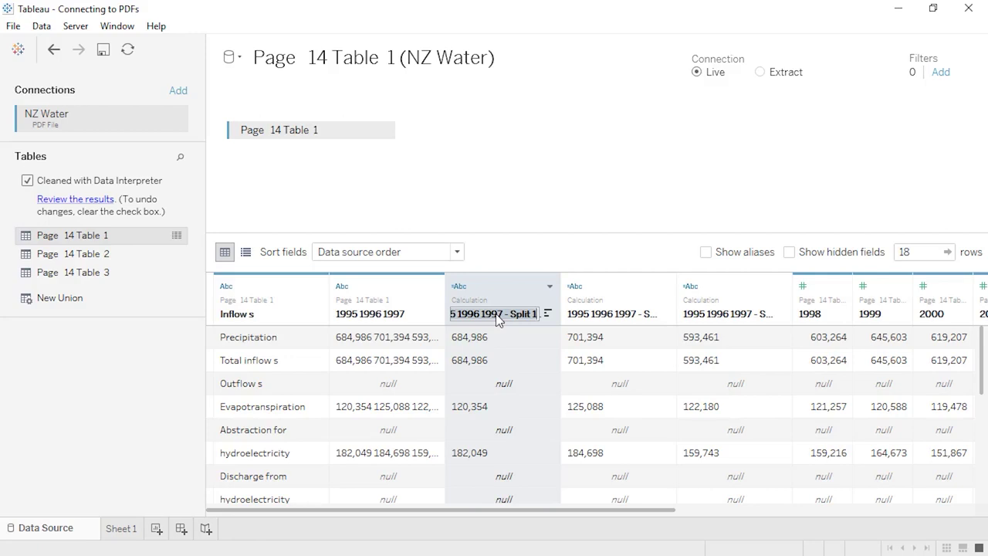
type("1995")
key("Return")
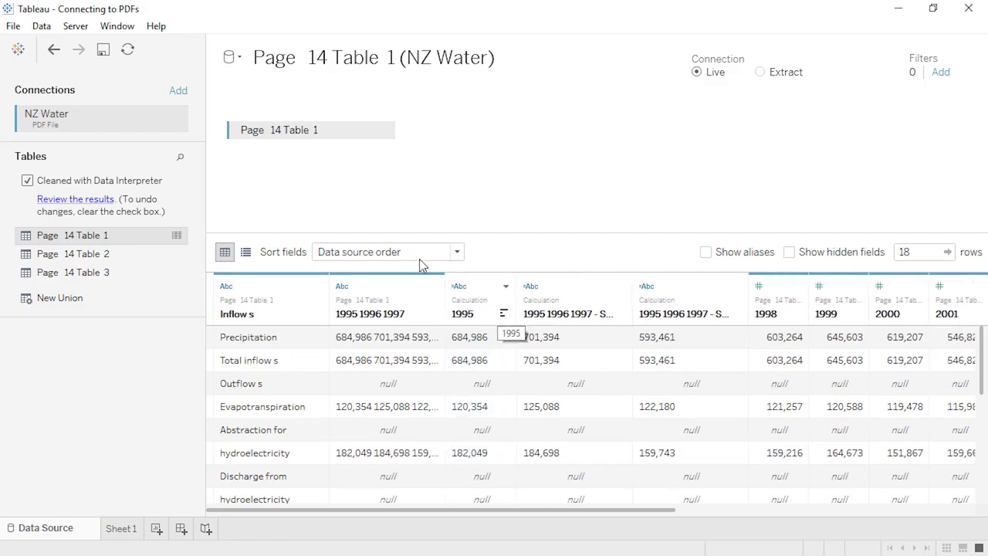
left_click(54, 49)
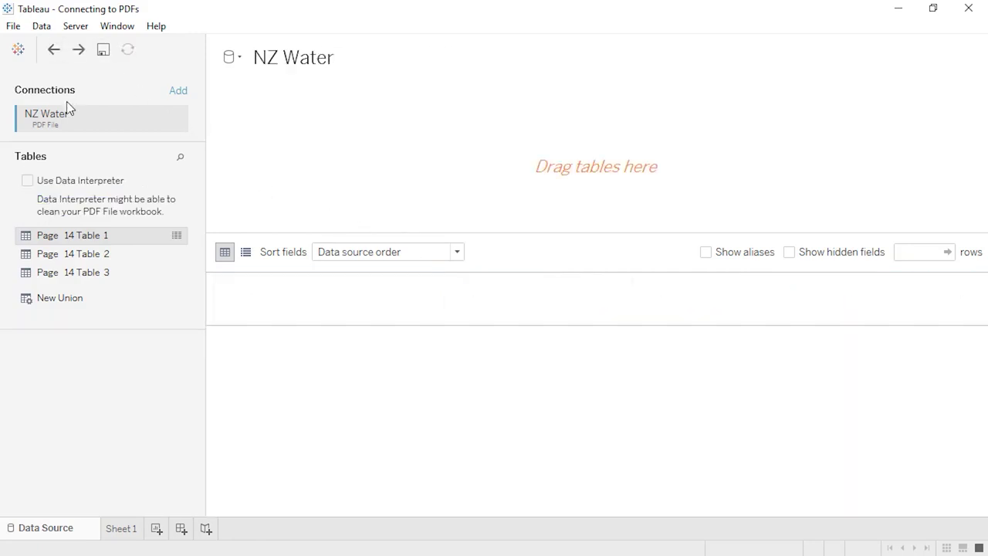
- Place Page 14 Table 2 on the canvas, then remove it again
left_click_drag(101, 257, 273, 180)
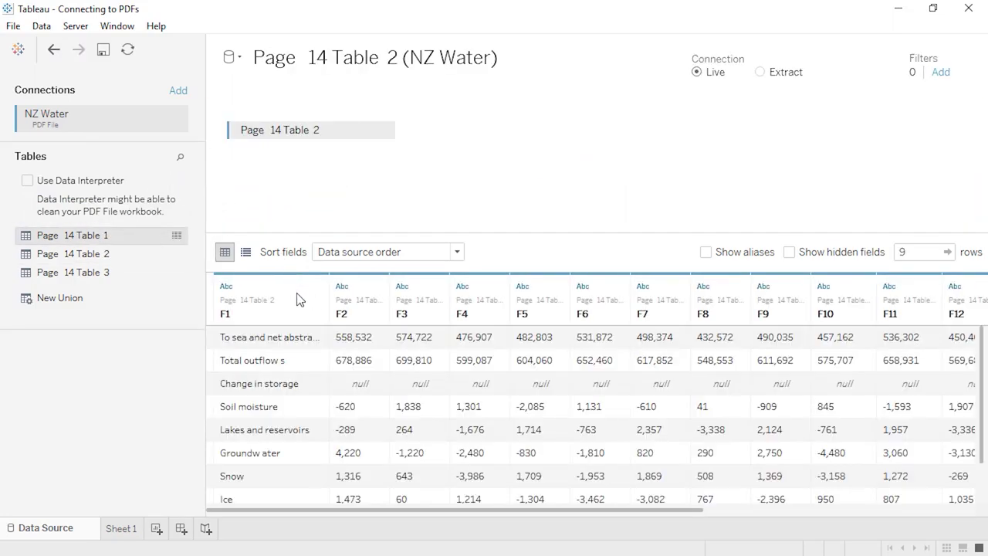
scroll(298, 372, "down", 1)
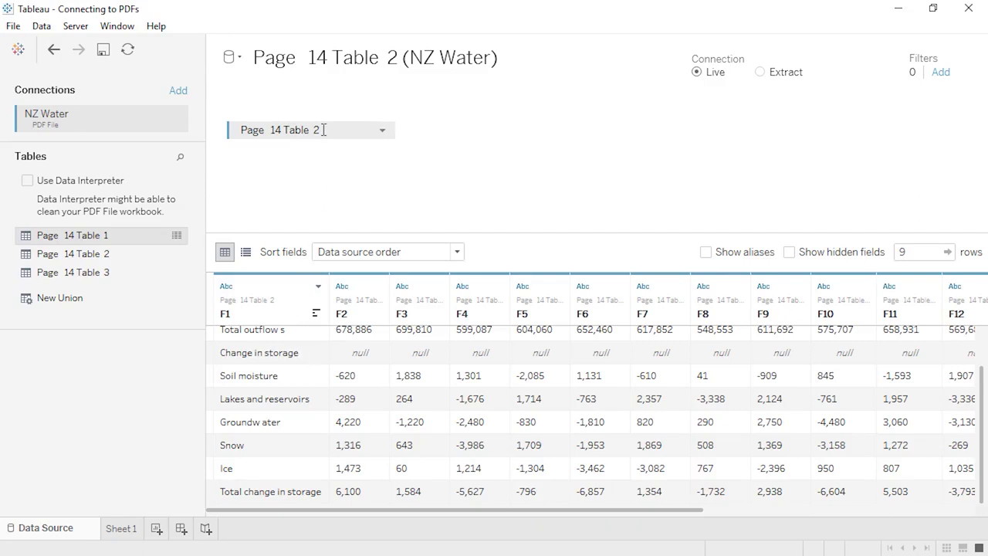
left_click_drag(324, 130, 152, 360)
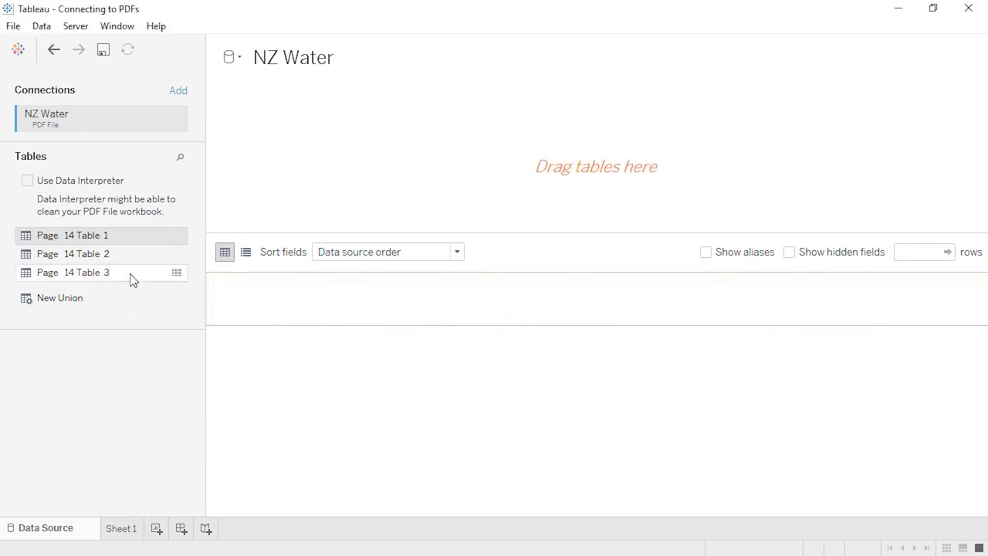
- Put Page 14 Table 3 on the canvas and union Page 14 Table 2 into it, giving 18 rows
left_click_drag(131, 274, 335, 168)
scroll(346, 384, "down", 1)
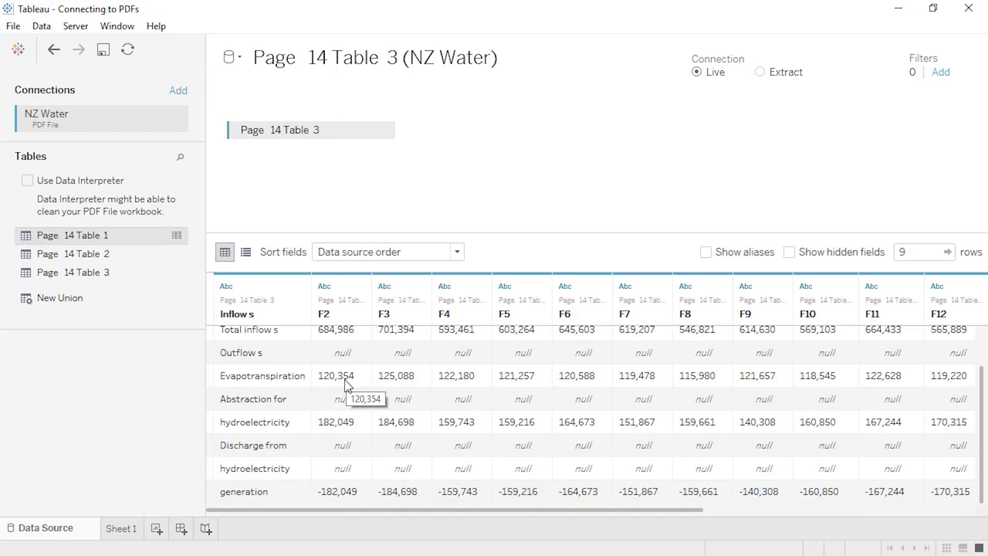
left_click_drag(139, 255, 316, 154)
left_click(265, 300)
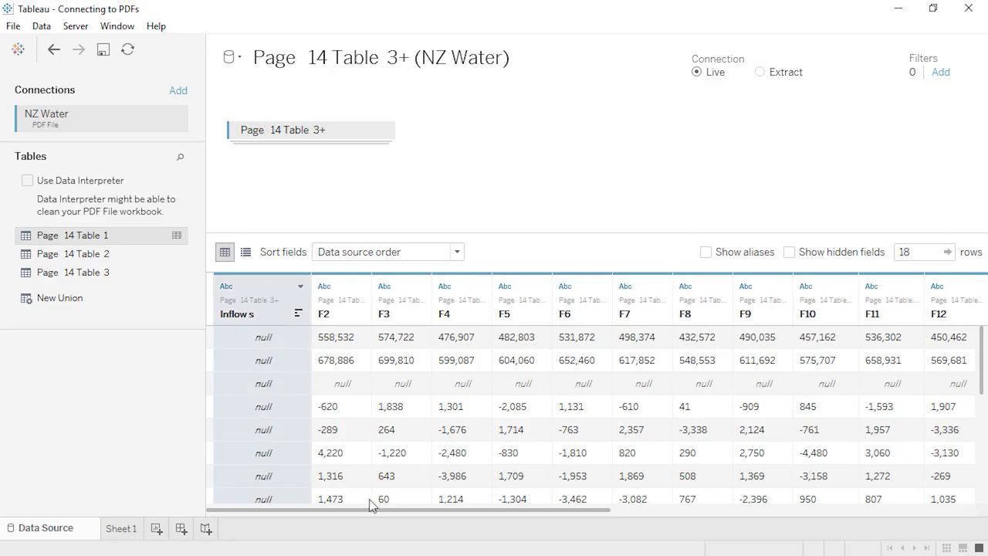
left_click_drag(375, 509, 659, 523)
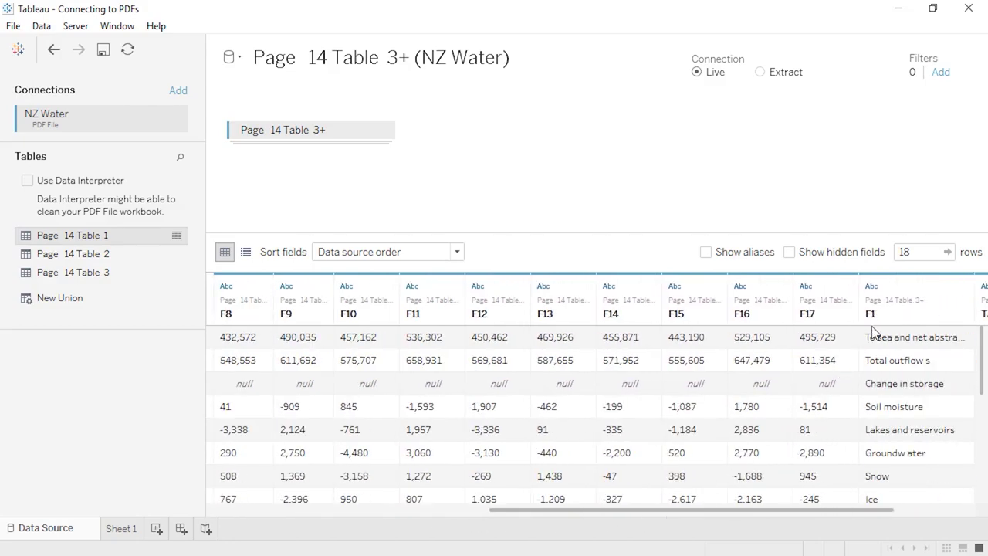
left_click(906, 285)
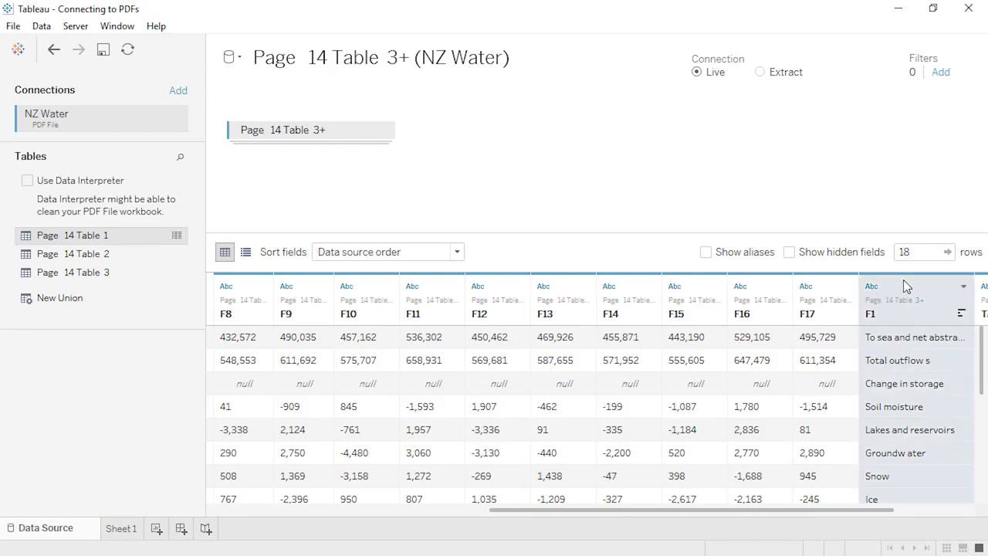
left_click(964, 289)
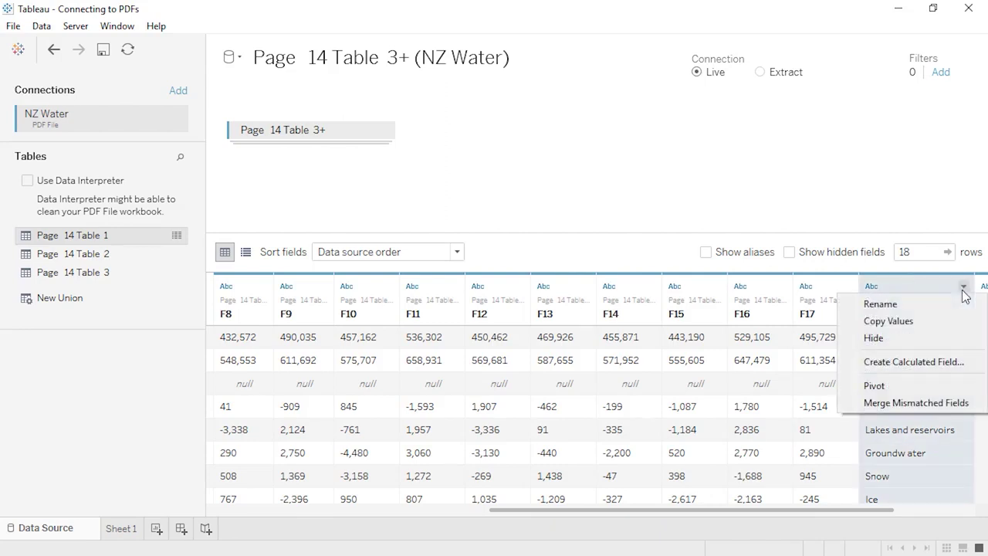
- Merge the mismatched F1 and Inflow s fields and name the merged column 'Water Sources'
left_click(952, 405)
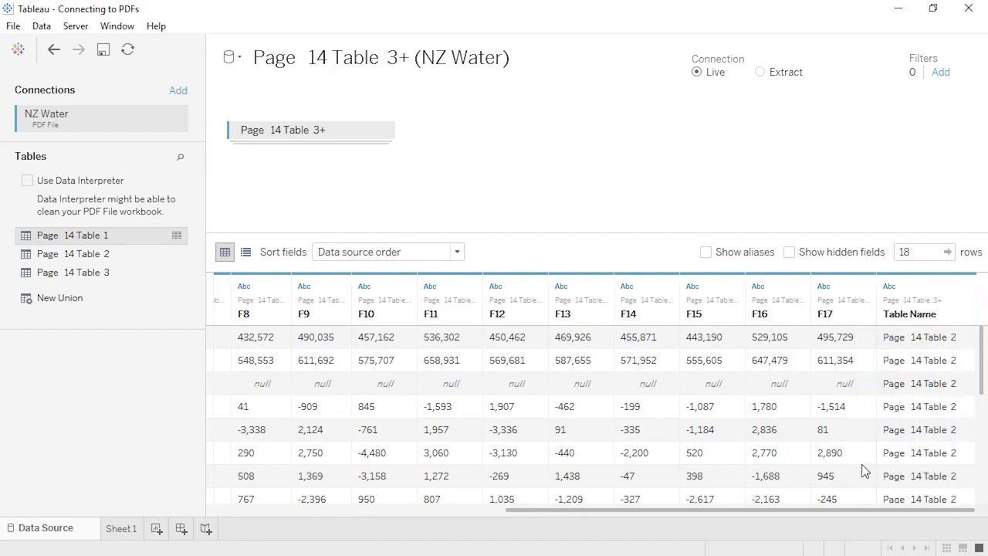
left_click_drag(843, 509, 458, 529)
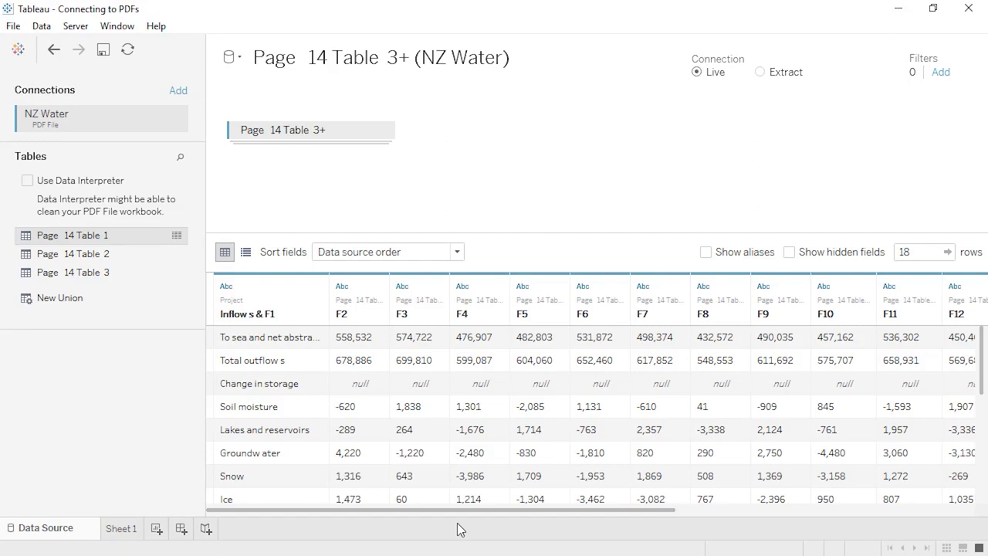
double_click(290, 314)
type("Water Sources")
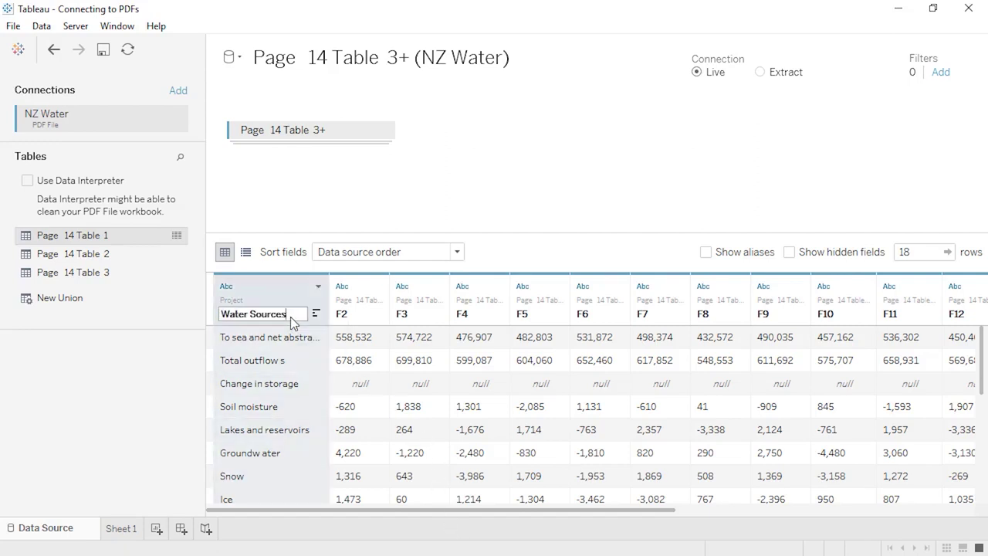
key("Return")
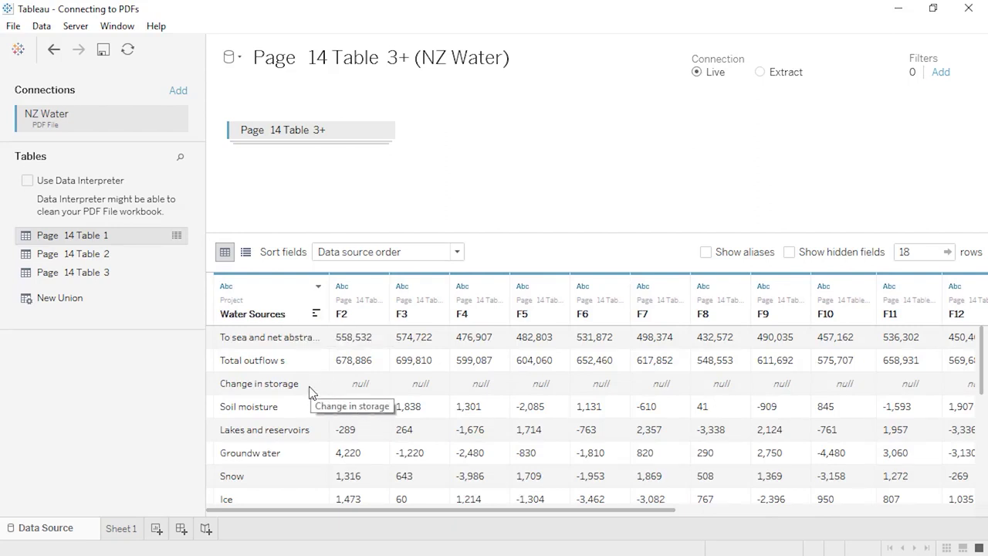
scroll(312, 392, "down", 3)
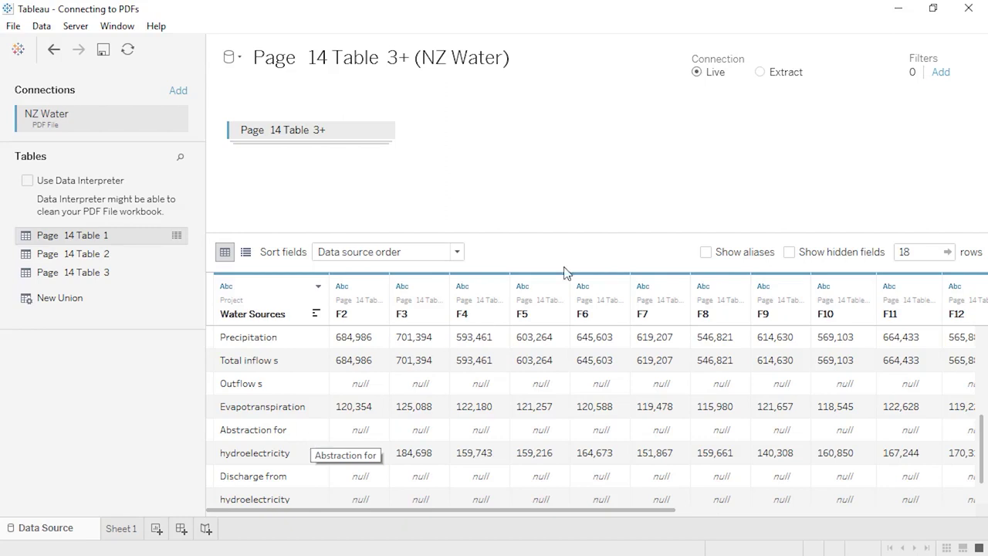
left_click(941, 74)
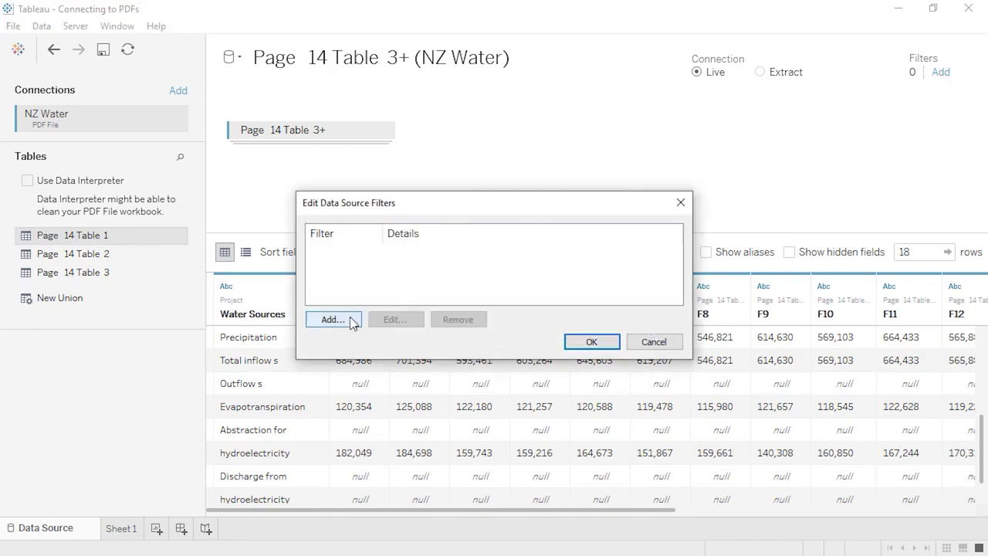
left_click(333, 320)
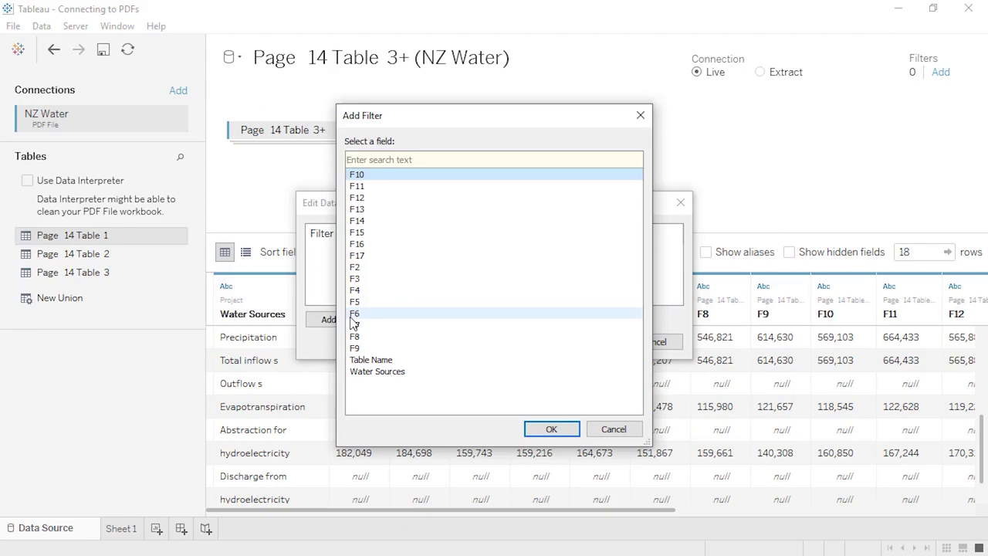
left_click(577, 432)
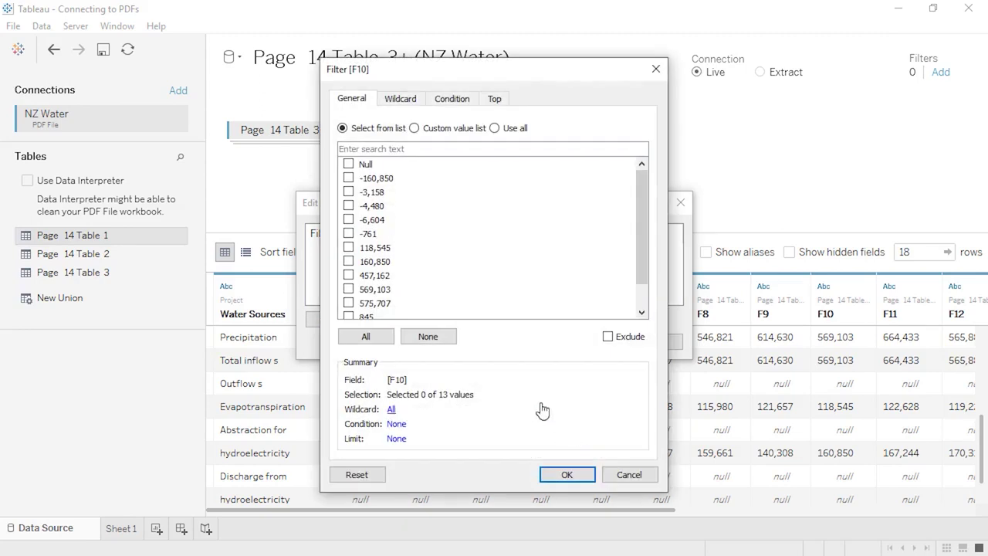
left_click(349, 164)
left_click(608, 337)
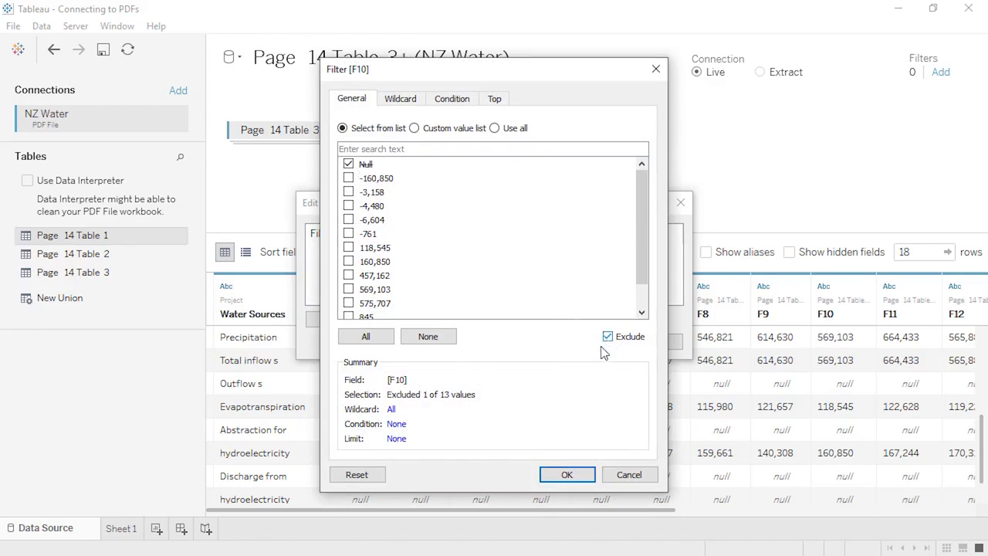
left_click(569, 474)
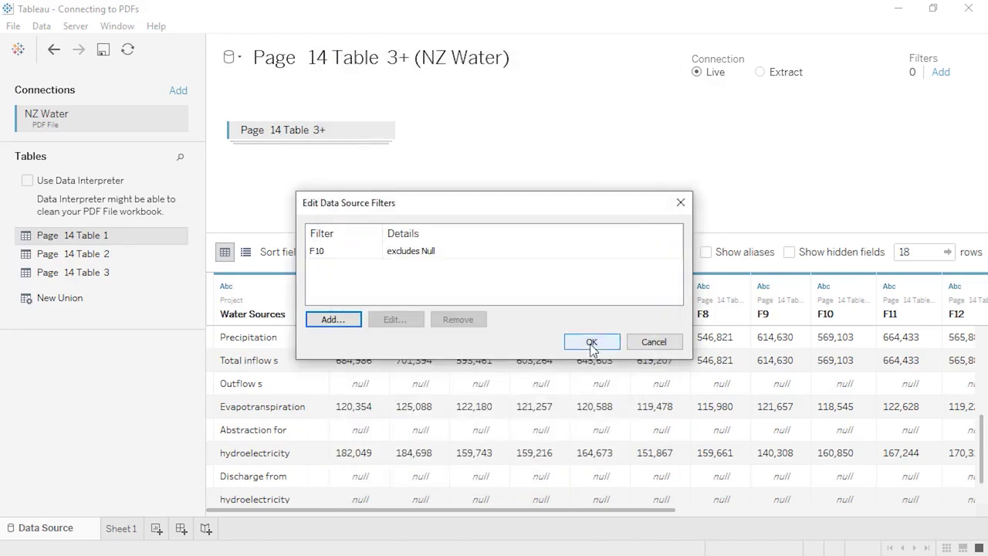
left_click(591, 344)
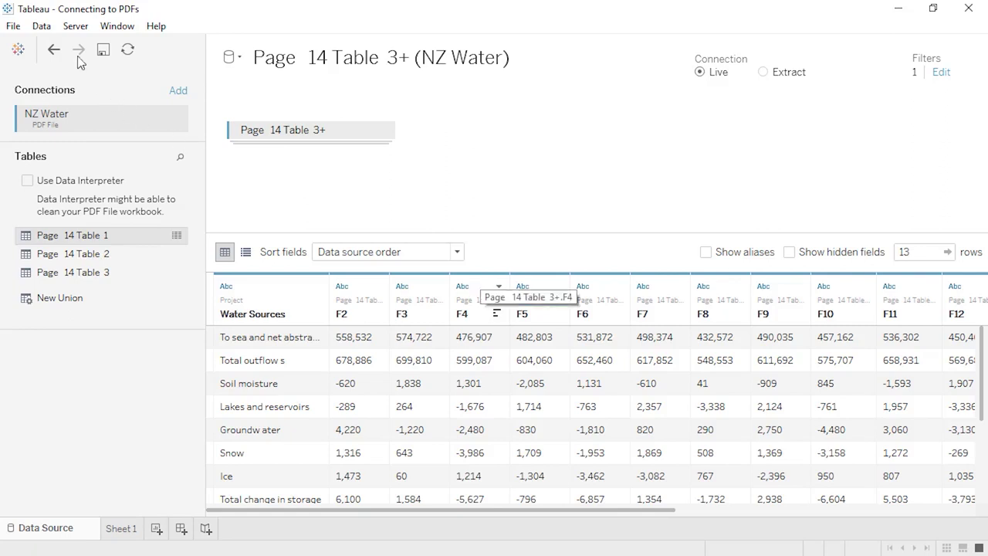
left_click(54, 51)
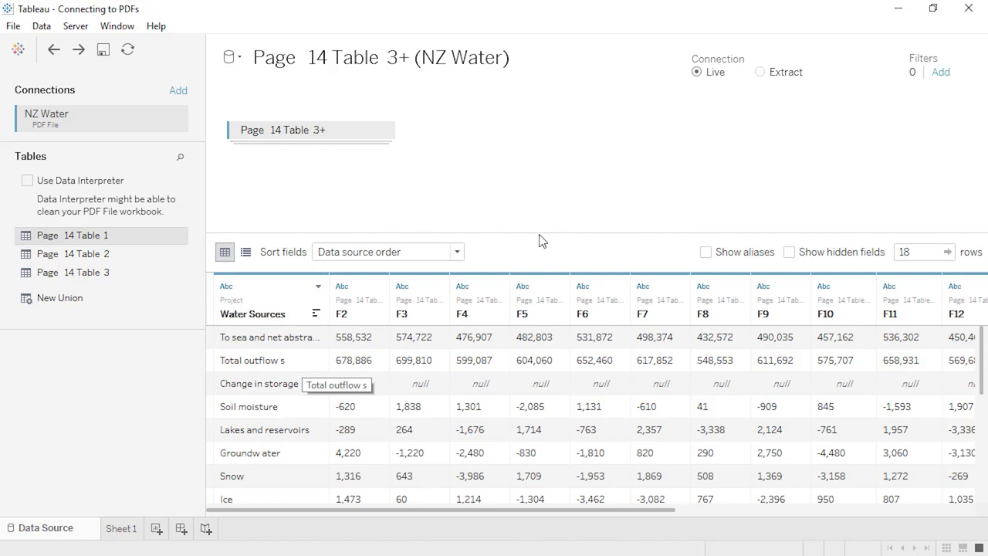
- Start a new data source filter on the Water Sources field
left_click(941, 74)
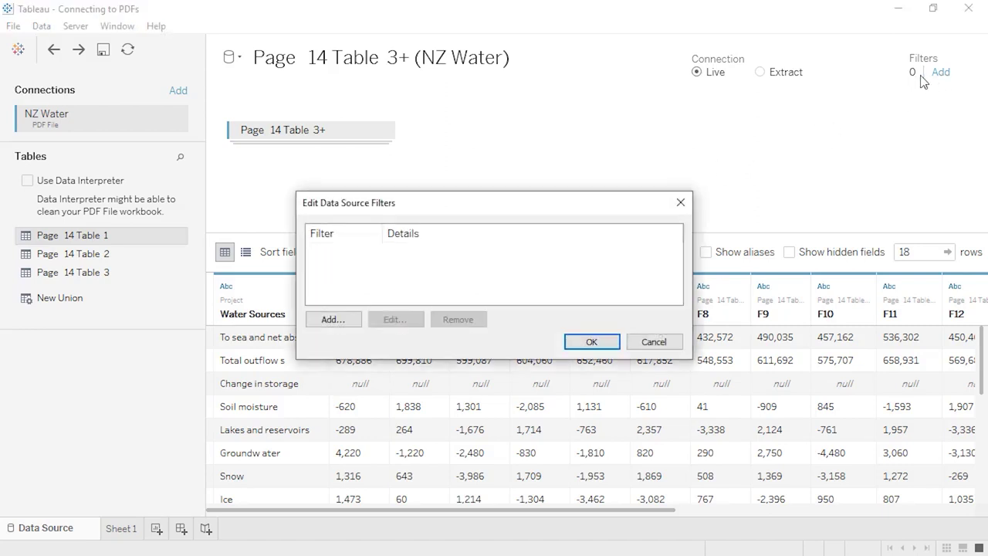
left_click(327, 321)
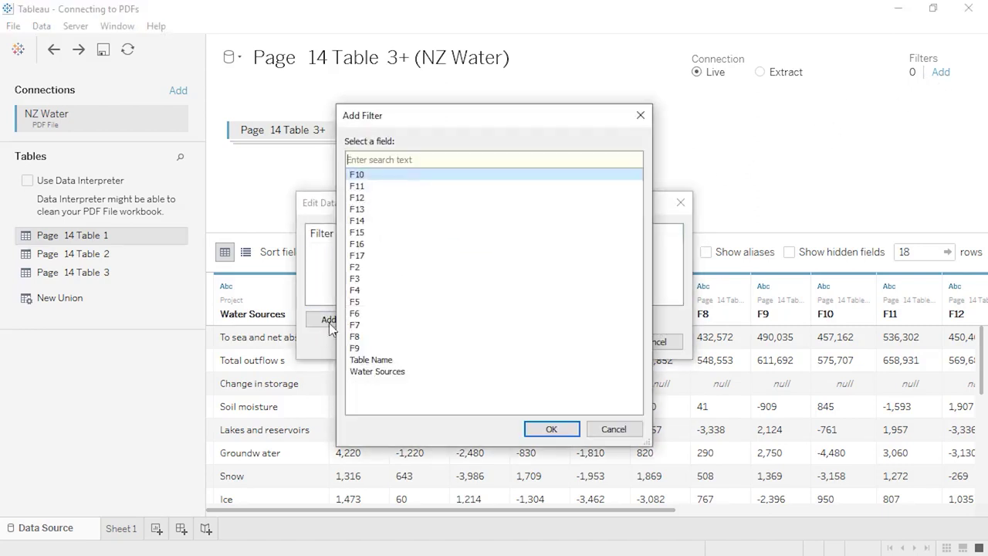
left_click(378, 373)
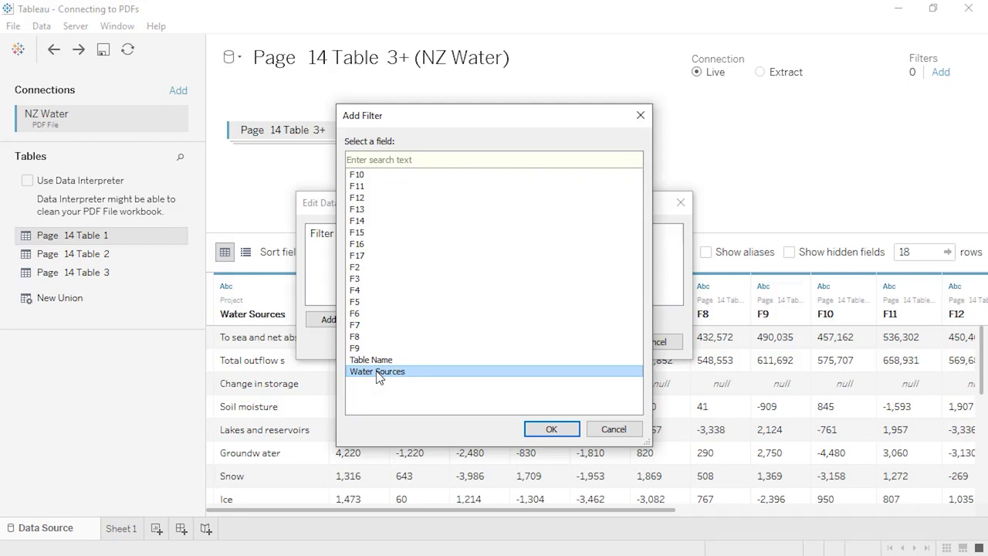
left_click(540, 430)
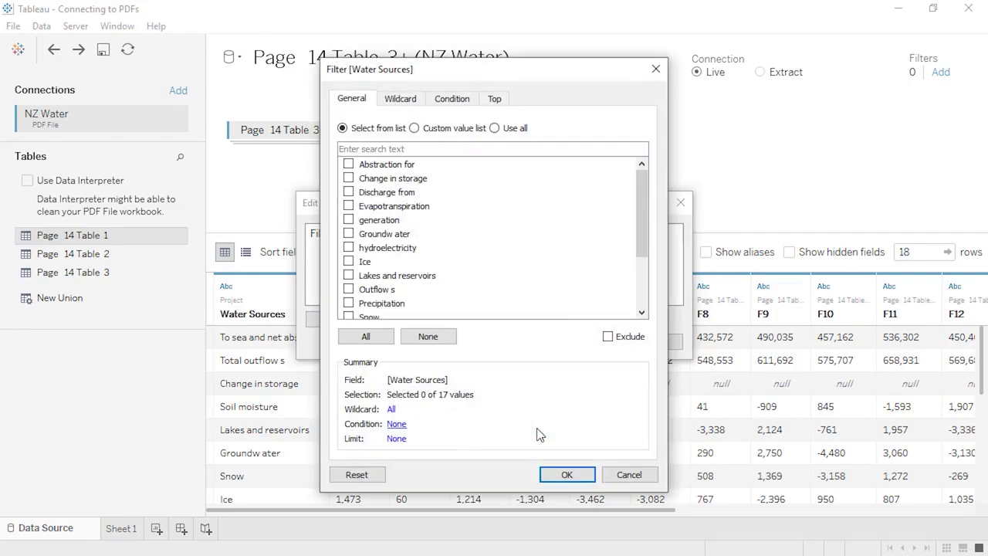
- Exclude Abstraction for, Change in storage, Discharge from, Outflow s and the three Total values, leaving 11 rows
left_click(348, 165)
left_click(349, 179)
left_click(351, 194)
left_click(348, 289)
scroll(347, 292, "down", 2)
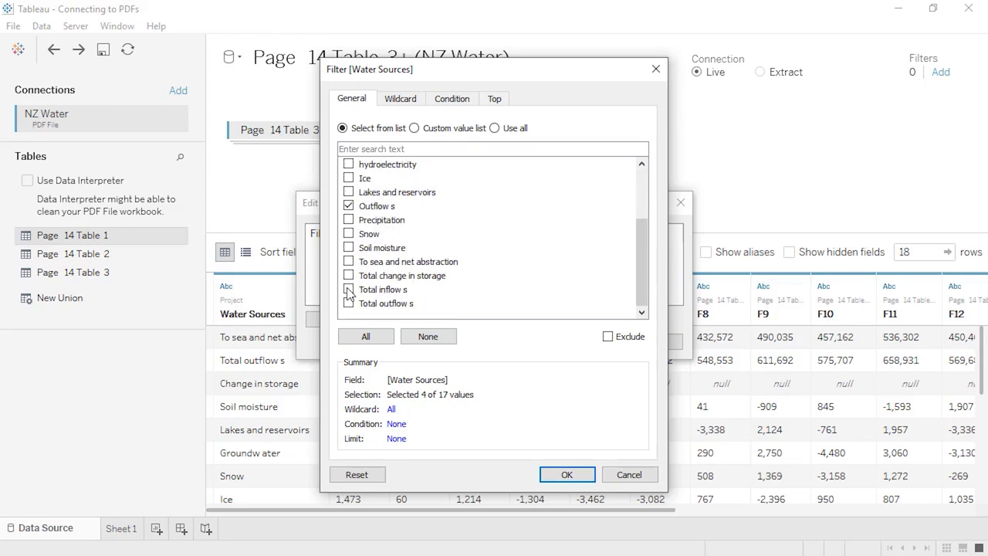
left_click(348, 275)
left_click(348, 290)
left_click(348, 304)
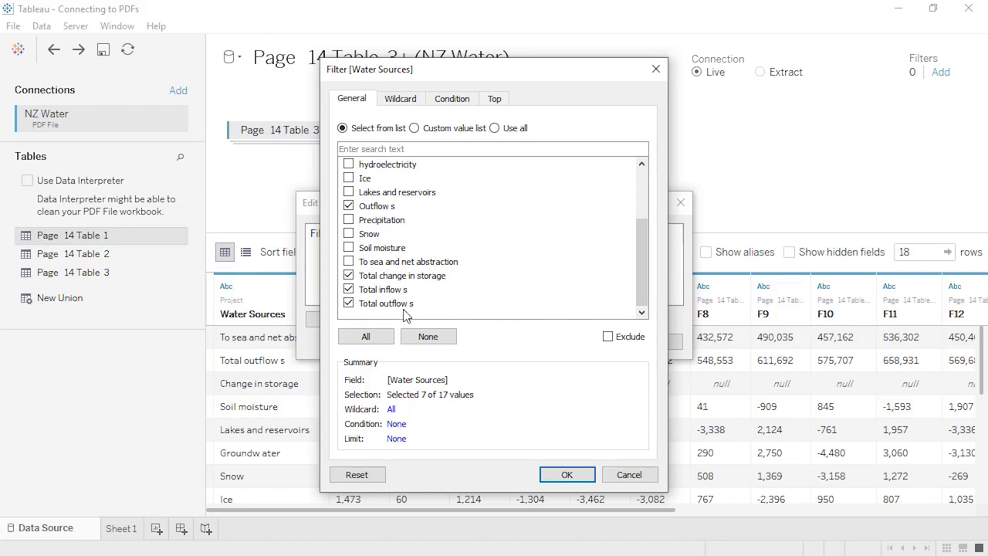
left_click(607, 337)
left_click(566, 474)
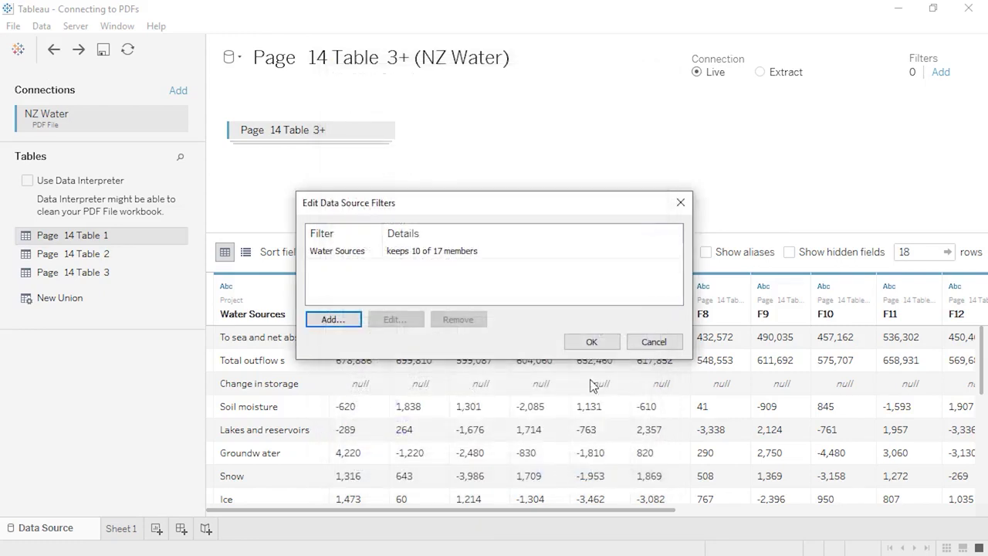
left_click(592, 342)
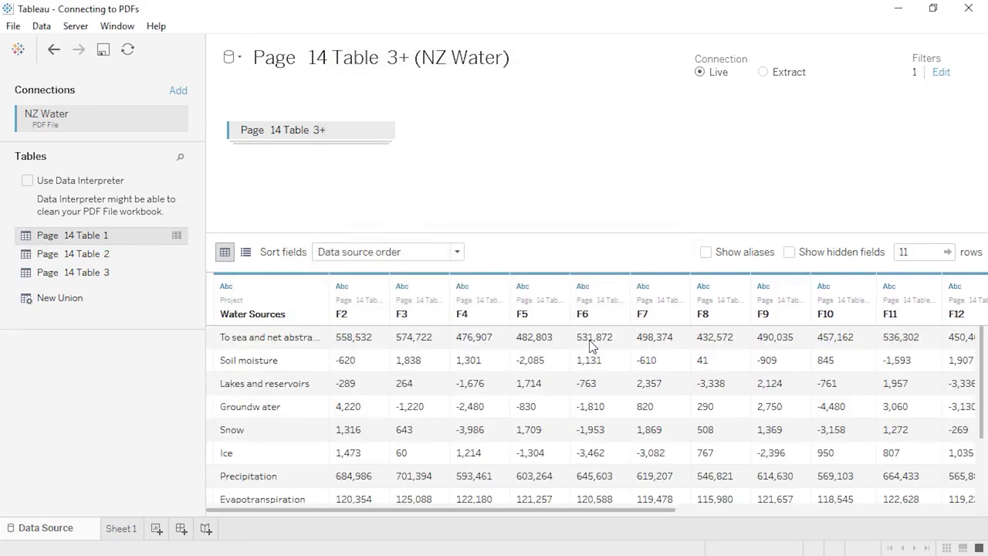
scroll(592, 346, "down", 1)
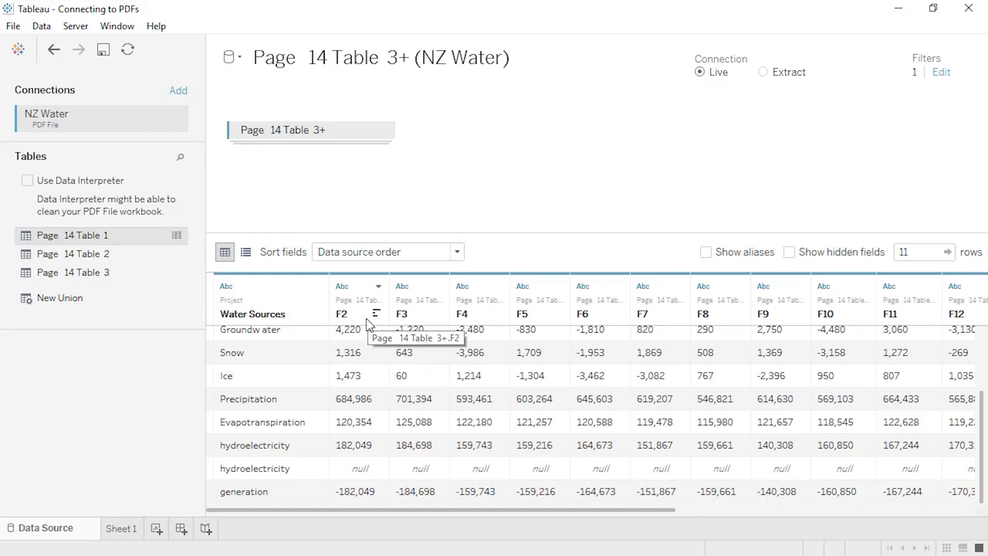
- Rename the F columns to the years 1995 through 2010 and select all the year columns
double_click(368, 324)
type("1995")
key("Tab")
type("1996")
key("Tab")
type("1997")
key("Tab")
type("19")
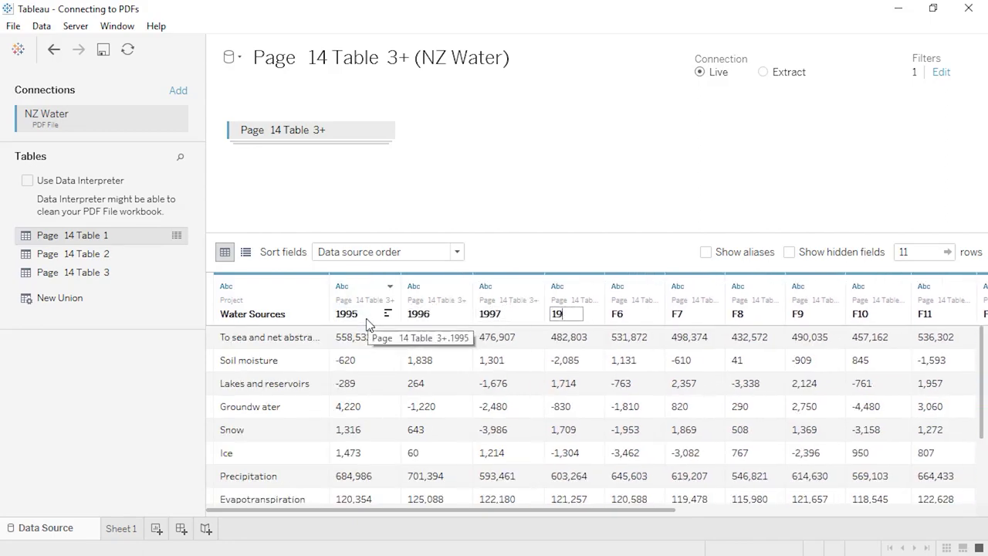
type("98\t1999\t2000\t2001\t2002\t2003\t2004\t2005\t2006\t200")
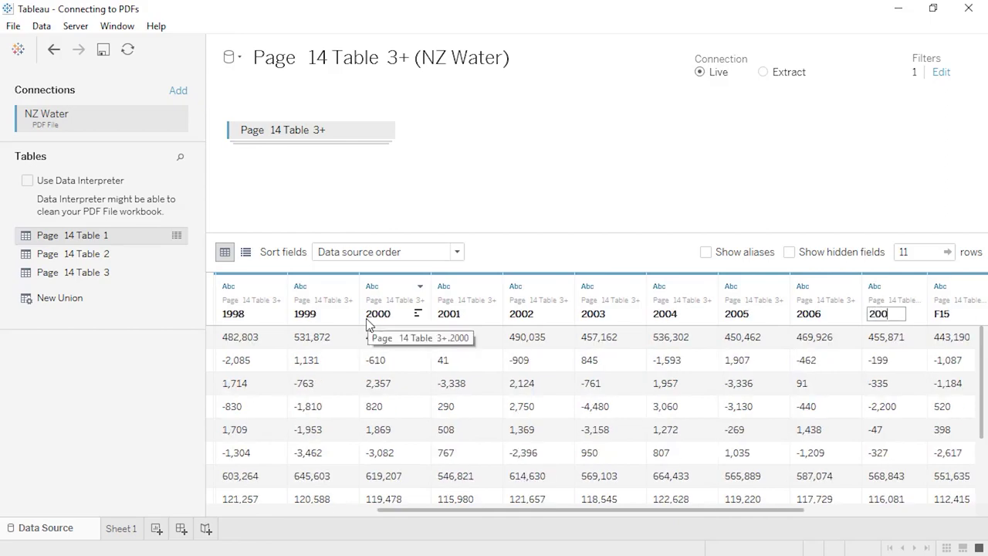
type("7\t2008\t2009\t2010")
key("Return")
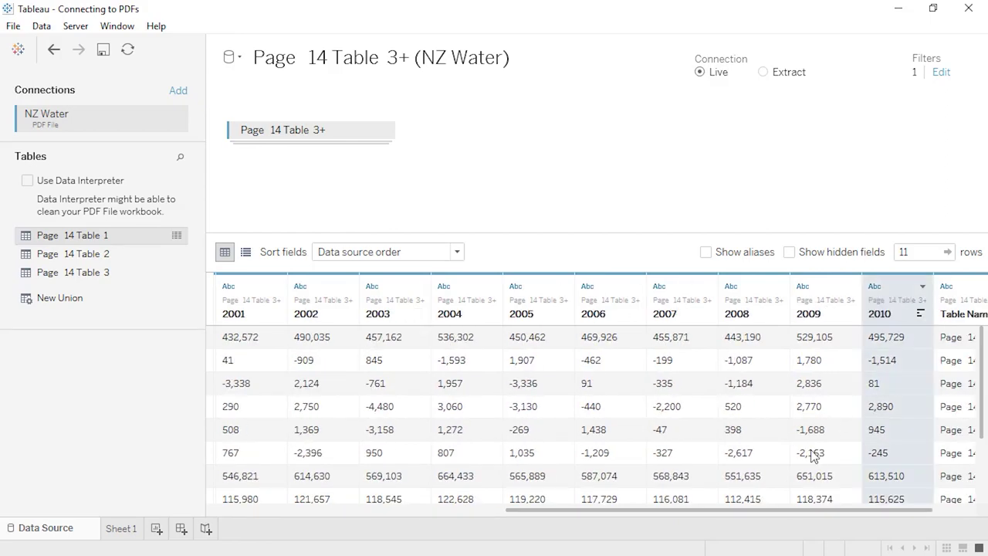
left_click_drag(761, 511, 448, 513)
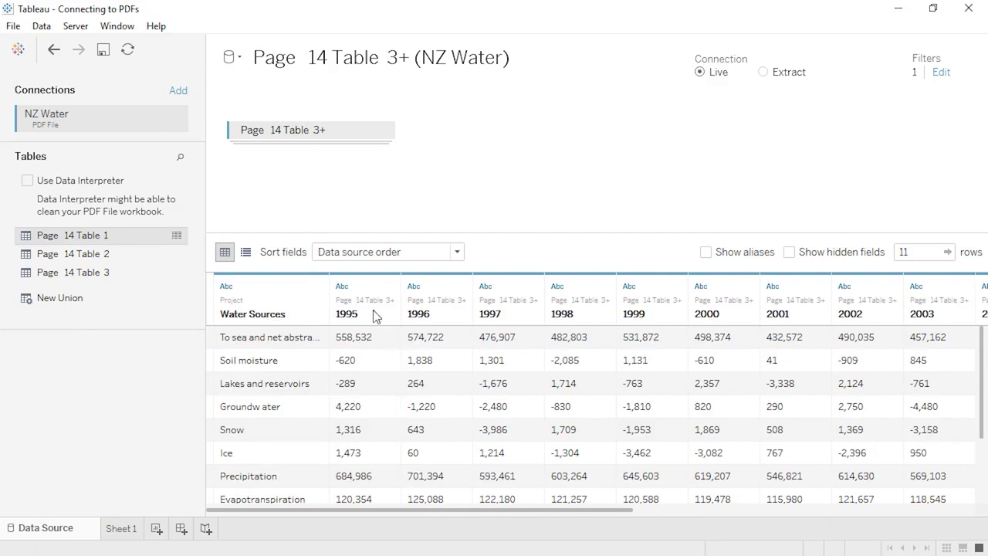
left_click(366, 288, "shift")
left_click(390, 287)
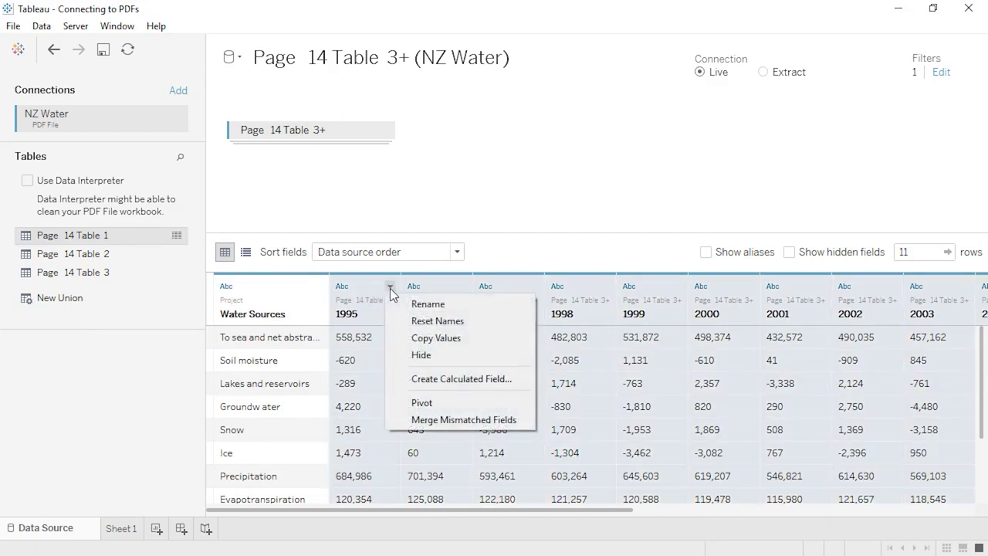
- Pivot the 1995–2010 columns into Year and Million Cubic Meters, then hide Table Name, giving 176 rows
left_click(402, 403)
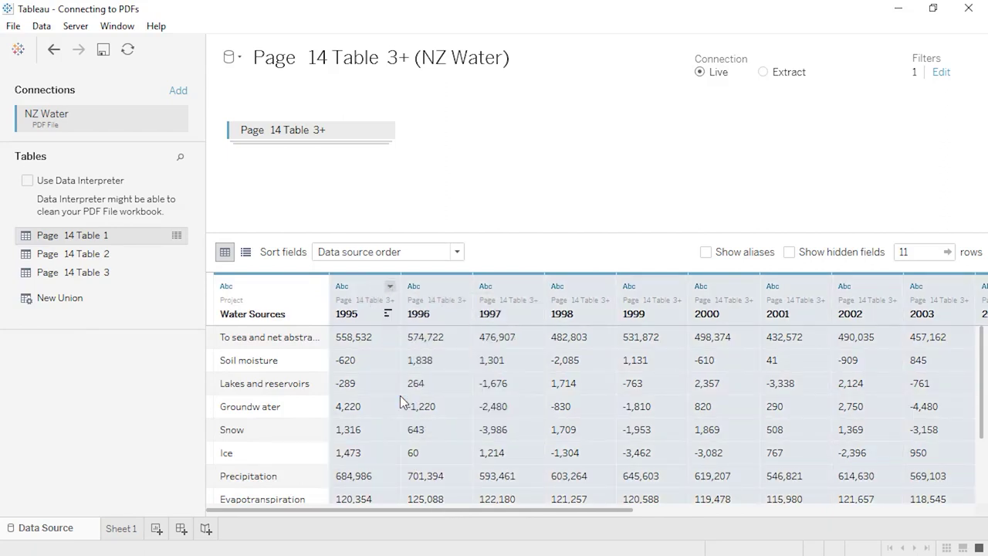
double_click(473, 315)
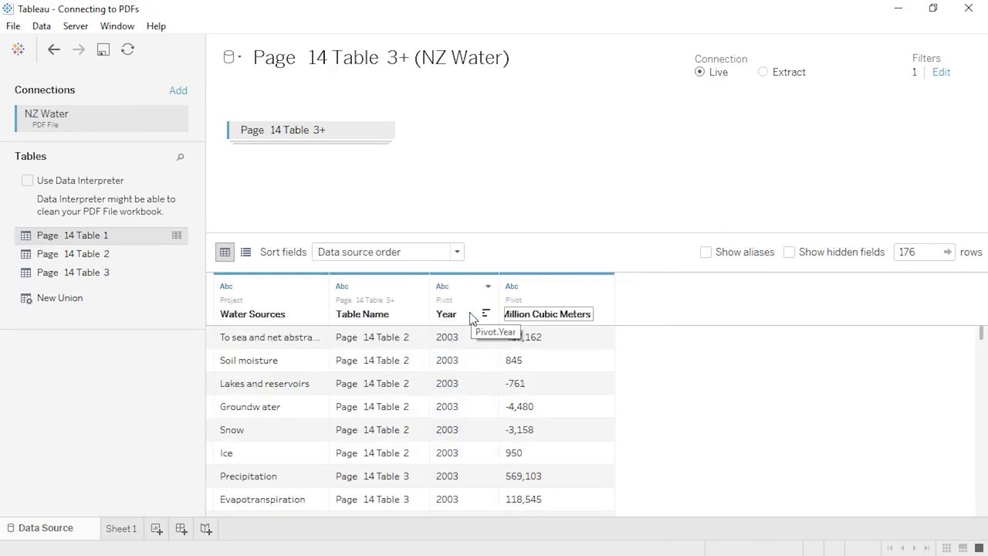
key("Return")
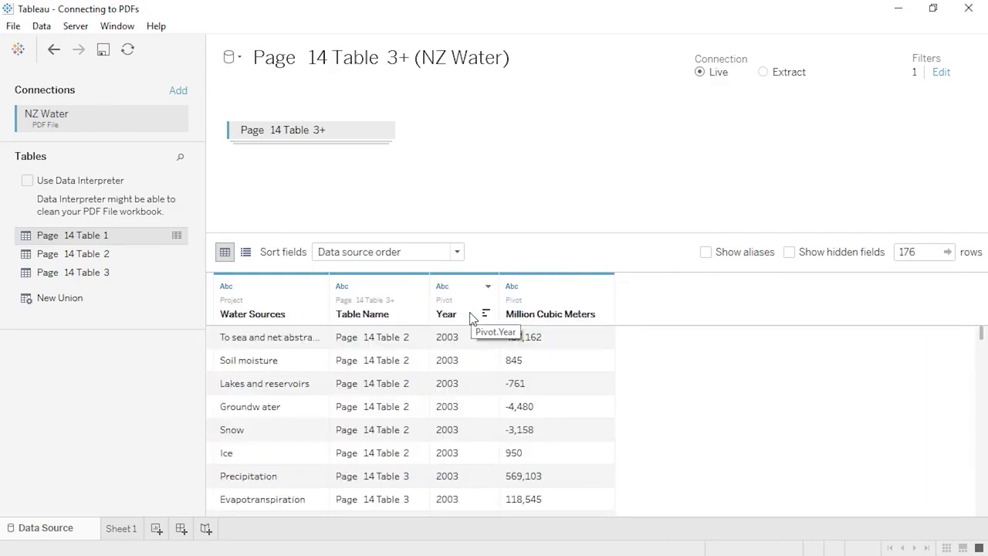
left_click(419, 287)
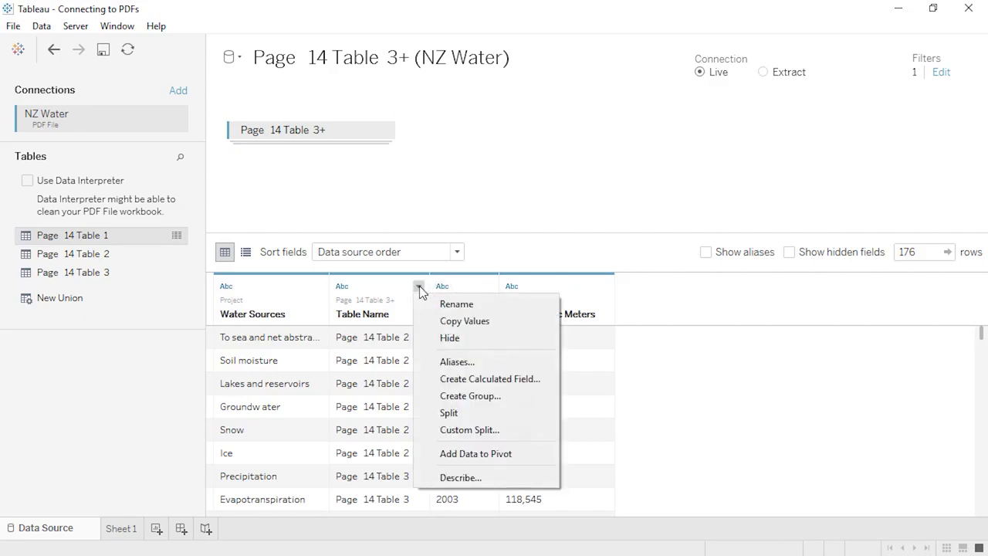
left_click(420, 337)
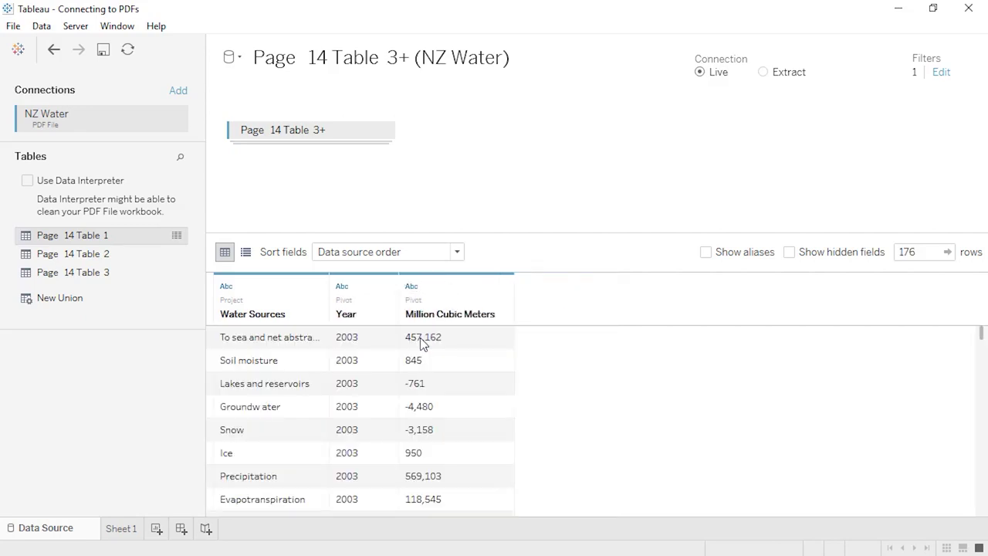
- Change Year's data type to Date and Million Cubic Meters' type to Number
left_click(342, 287)
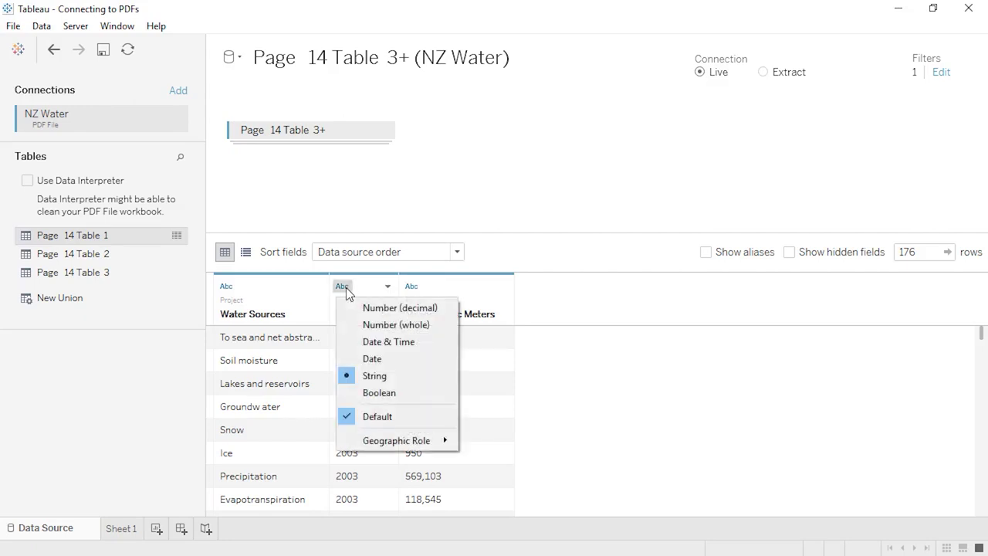
left_click(347, 358)
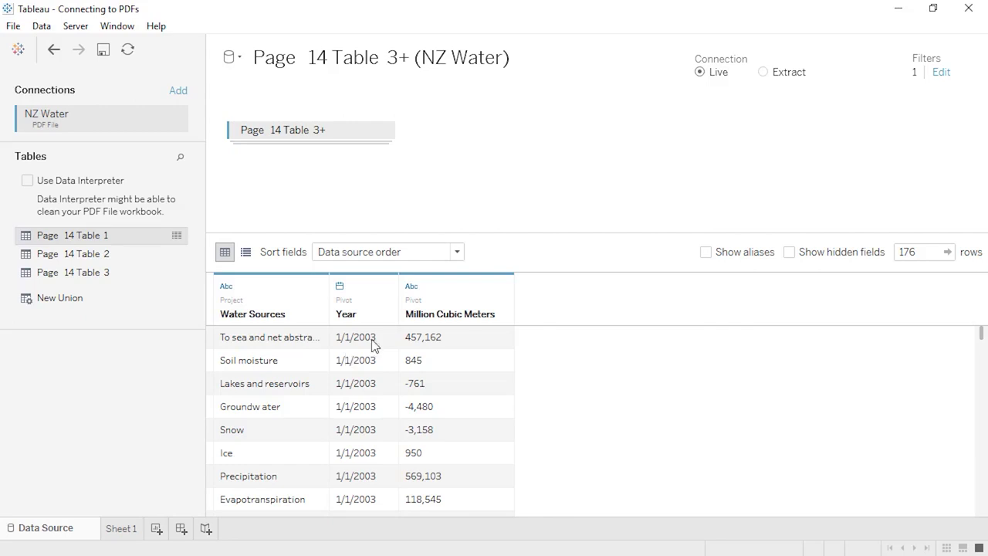
left_click(411, 286)
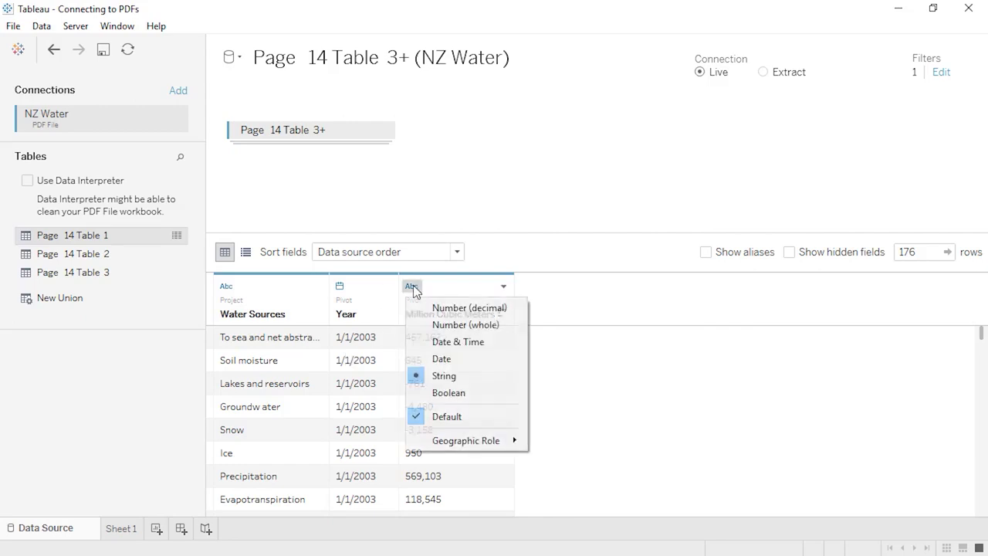
left_click(421, 325)
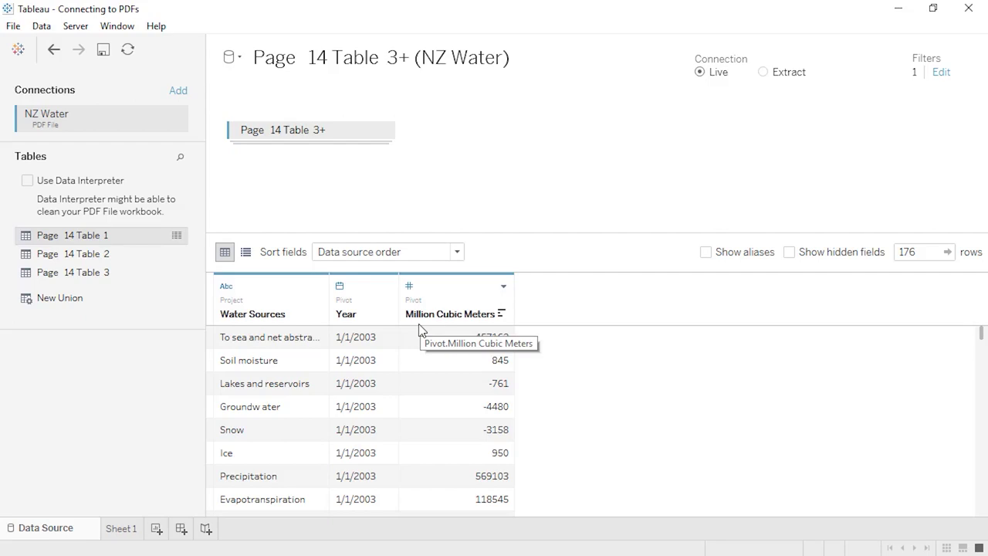
- Add a second data source filter excluding Null Million Cubic Meters values, leaving 160 rows
left_click(940, 74)
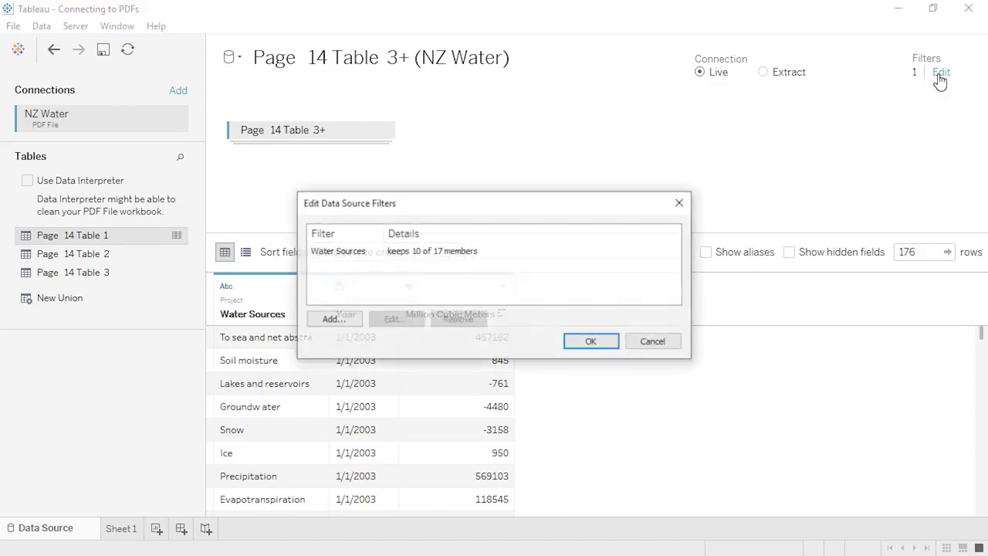
left_click(334, 319)
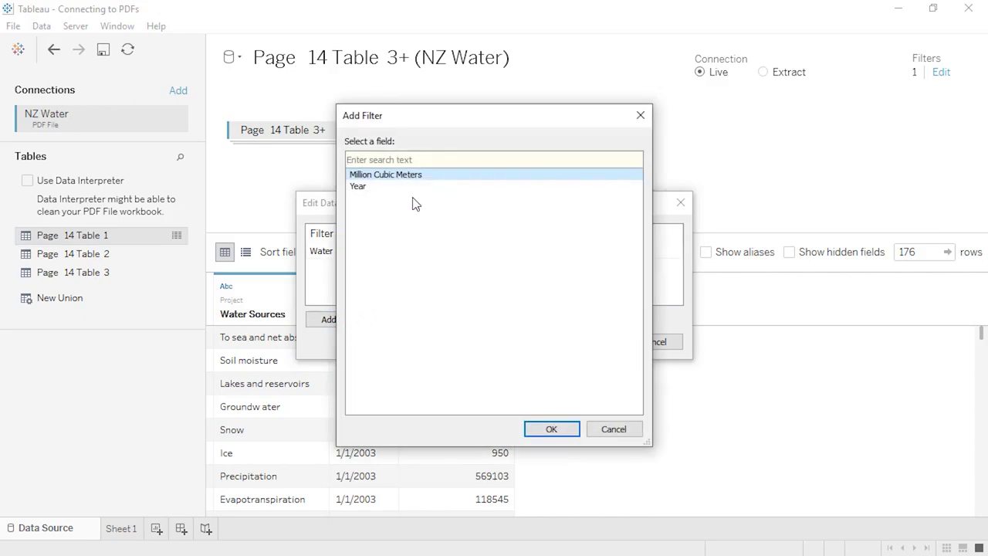
left_click(541, 429)
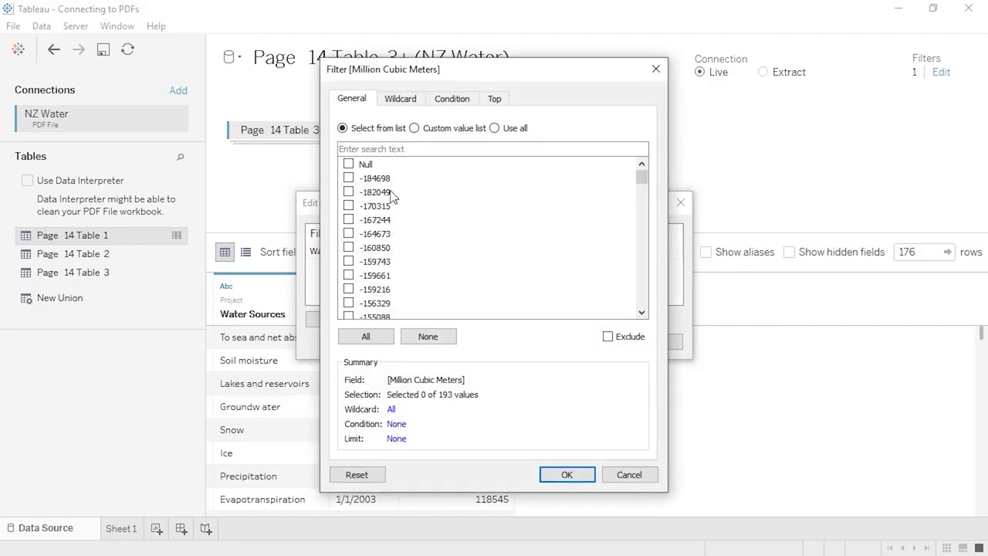
left_click(348, 163)
left_click(621, 339)
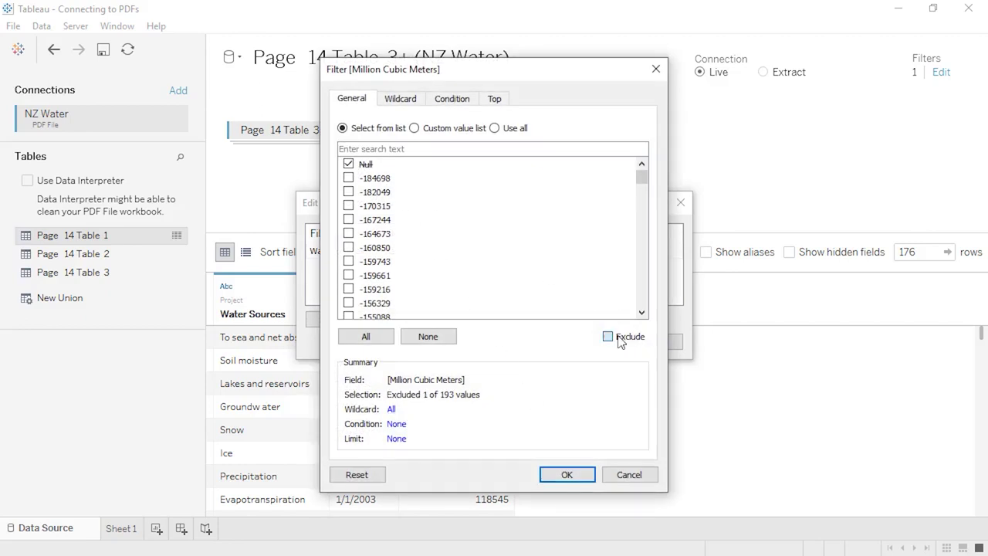
left_click(584, 476)
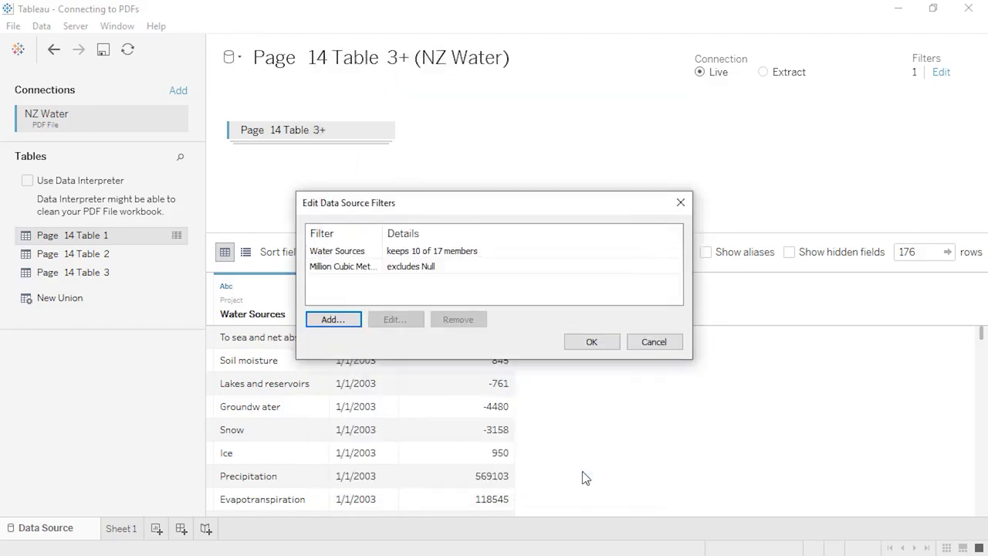
left_click(589, 342)
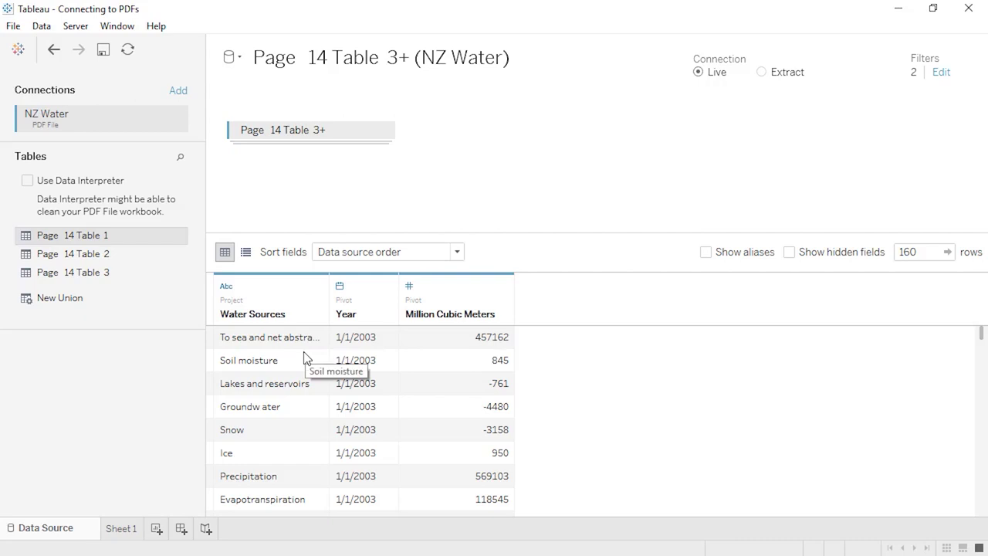
left_click(317, 287)
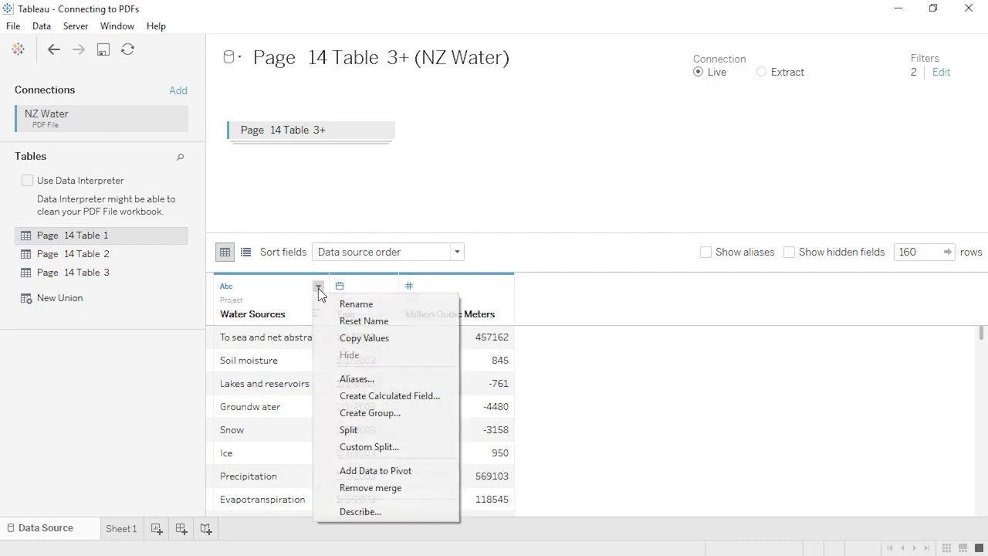
- Alias the generation source as 'discharge from hydroelectricity generation' and 'Groundw ater' as 'Groundwater' in Water Sources
left_click(347, 379)
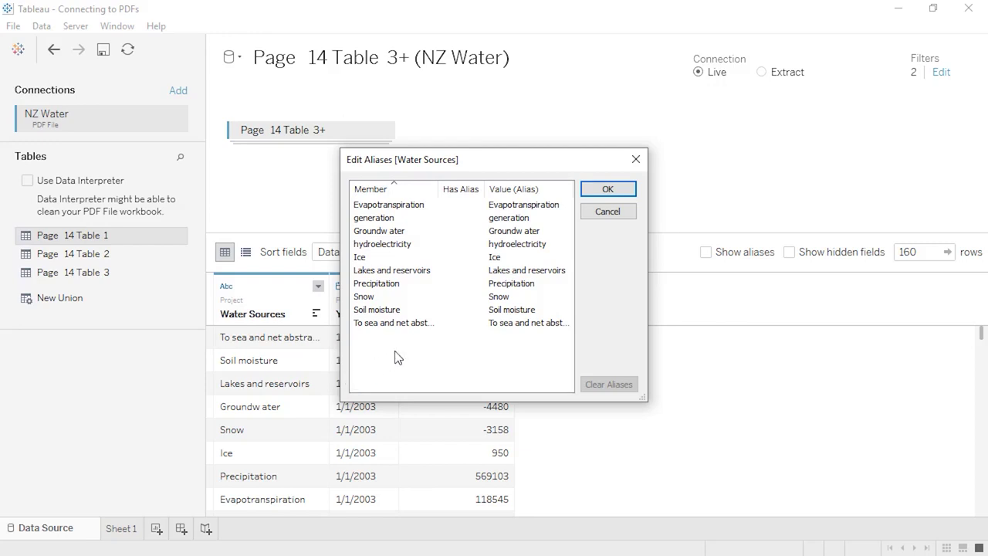
double_click(508, 218)
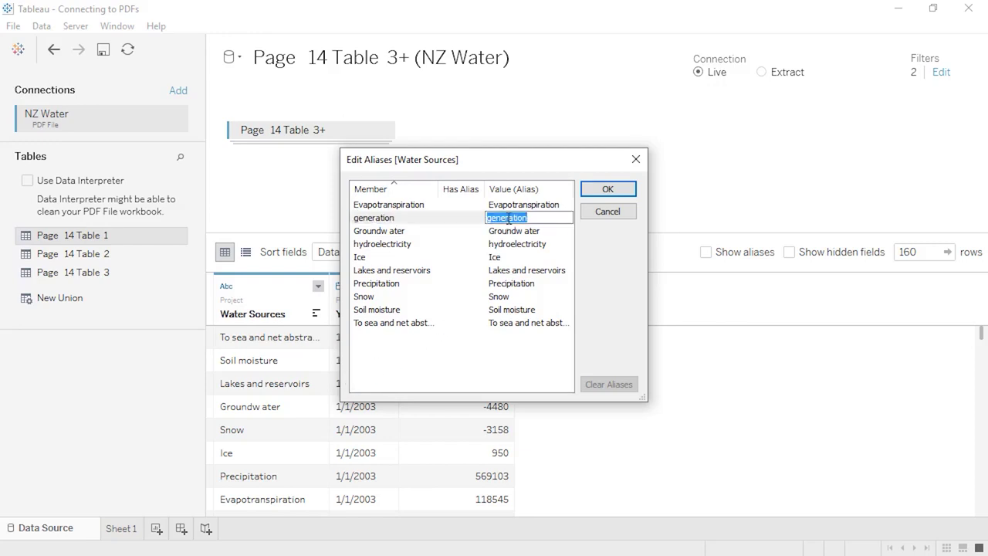
type("hydroelectricity generation")
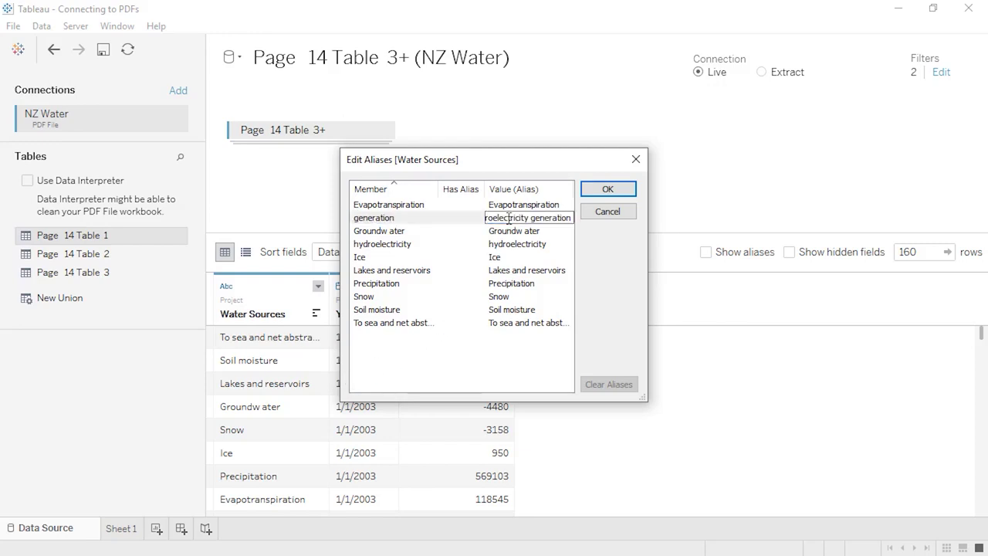
double_click(523, 243)
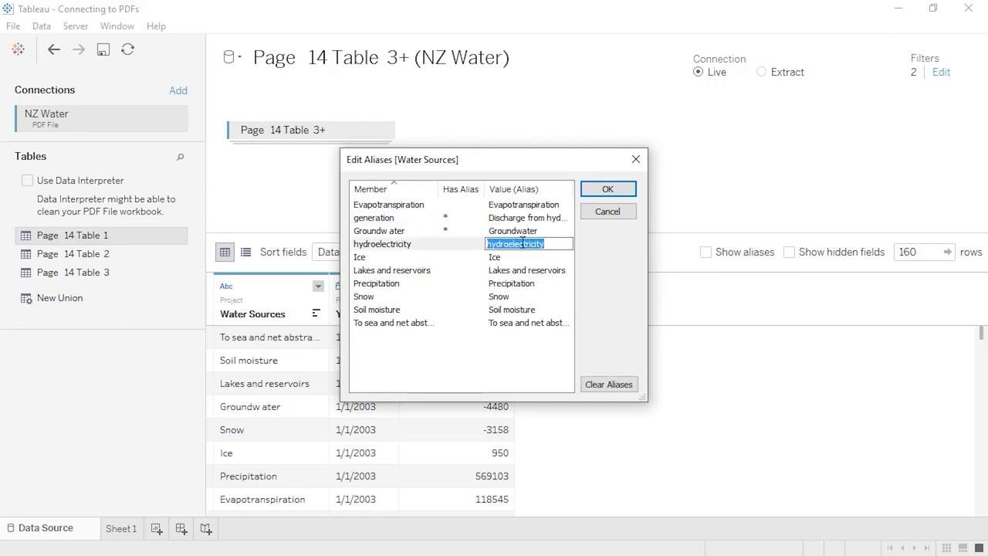
left_click(523, 243)
left_click(607, 190)
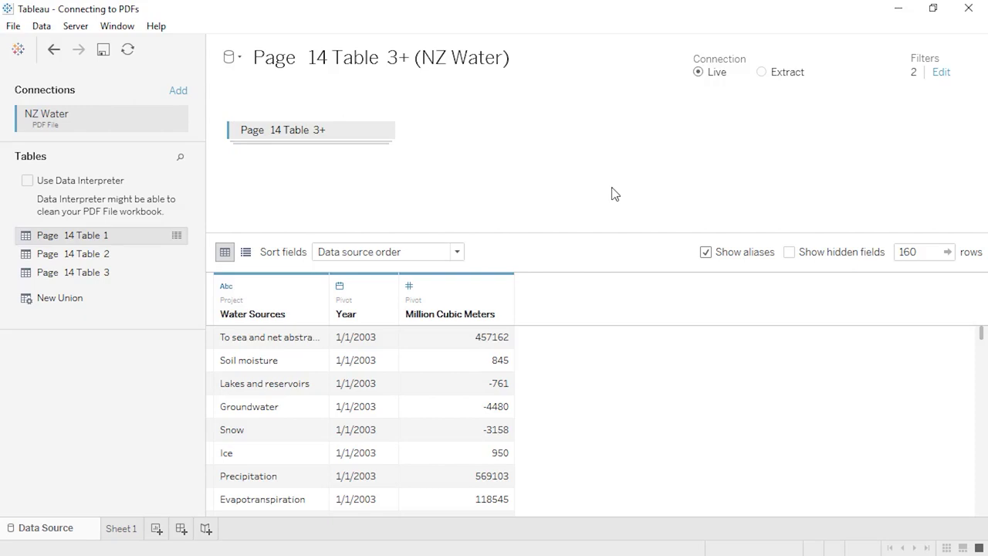
left_click(120, 529)
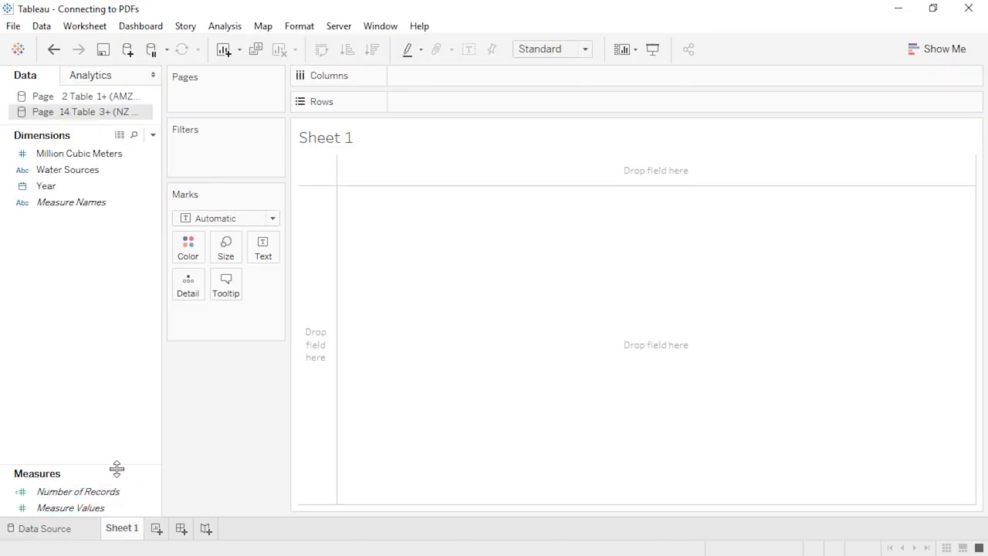
- Move Million Cubic Meters into the measures and list Water Sources as rows on Sheet 1
left_click_drag(119, 453, 126, 389)
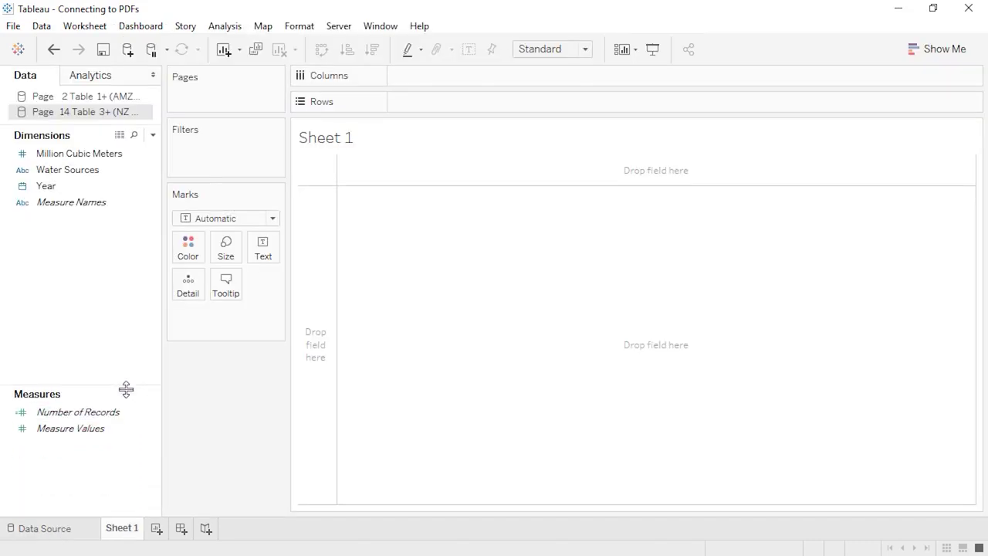
left_click_drag(97, 159, 95, 453)
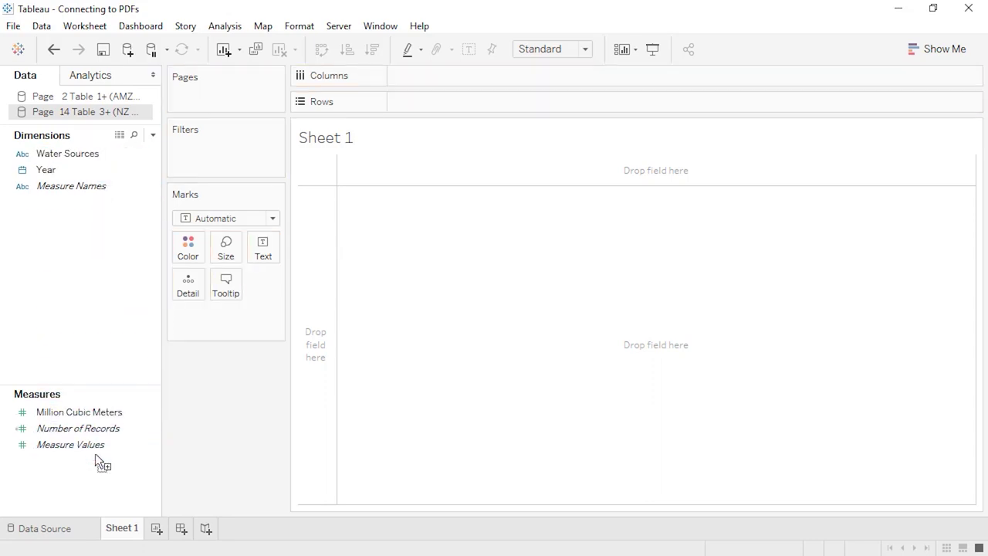
left_click_drag(87, 157, 309, 248)
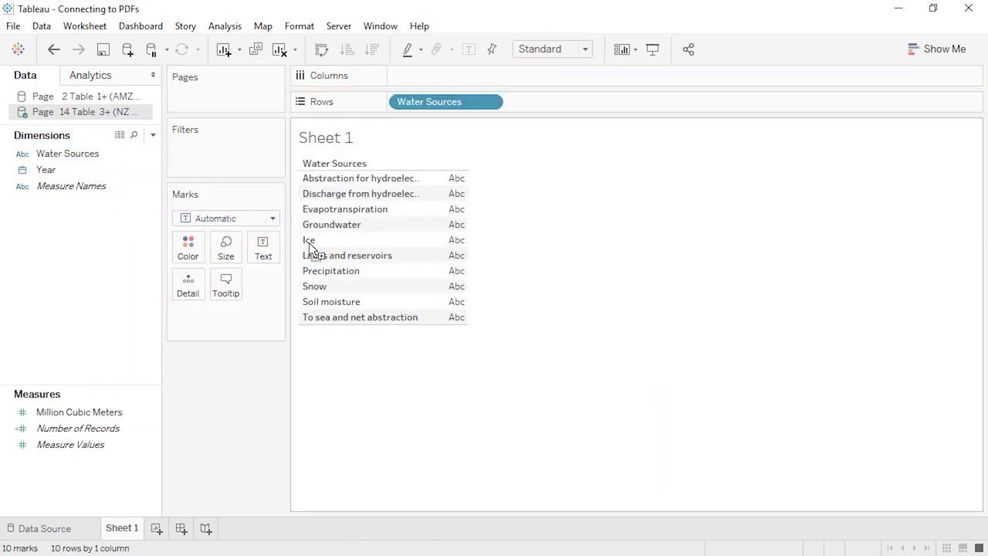
- Group the four outflow sources: hydroelectricity abstraction and discharge, Evapotranspiration, and To sea and net abstraction
left_click(347, 179)
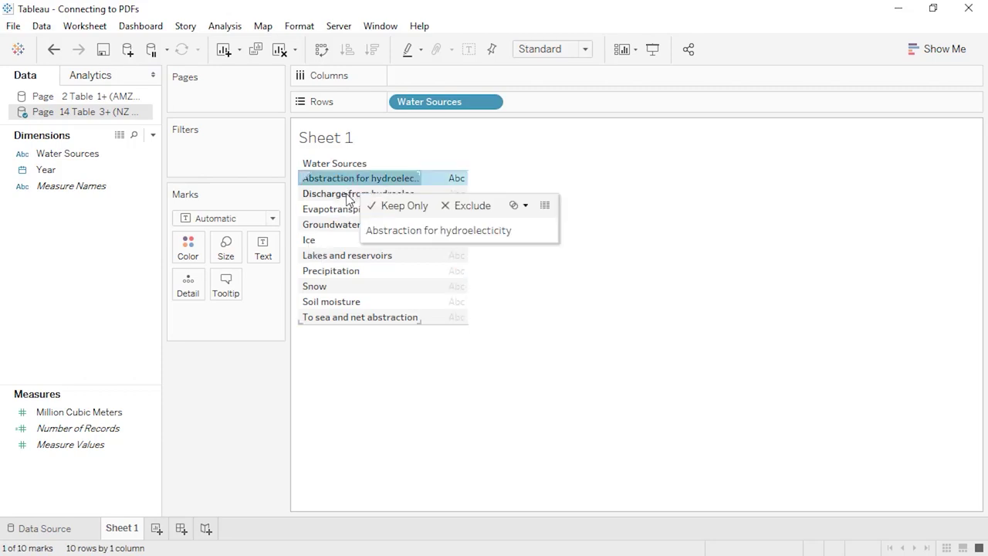
left_click(347, 194, "ctrl")
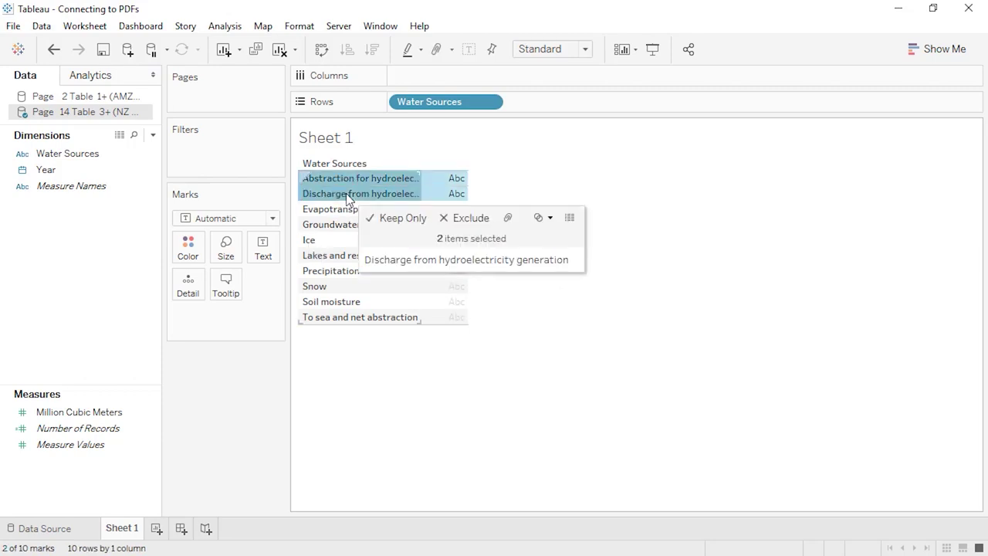
left_click(342, 209, "ctrl")
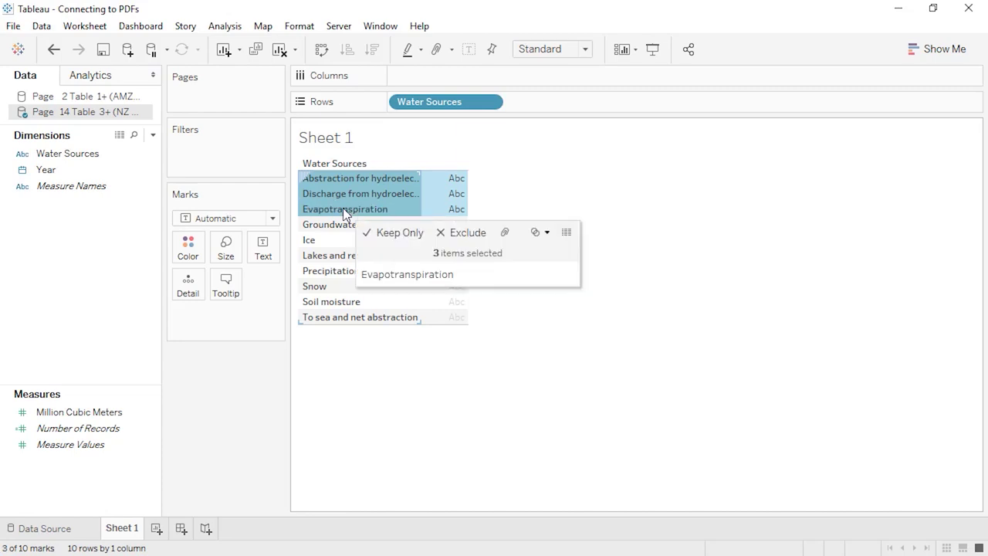
left_click(338, 318, "ctrl")
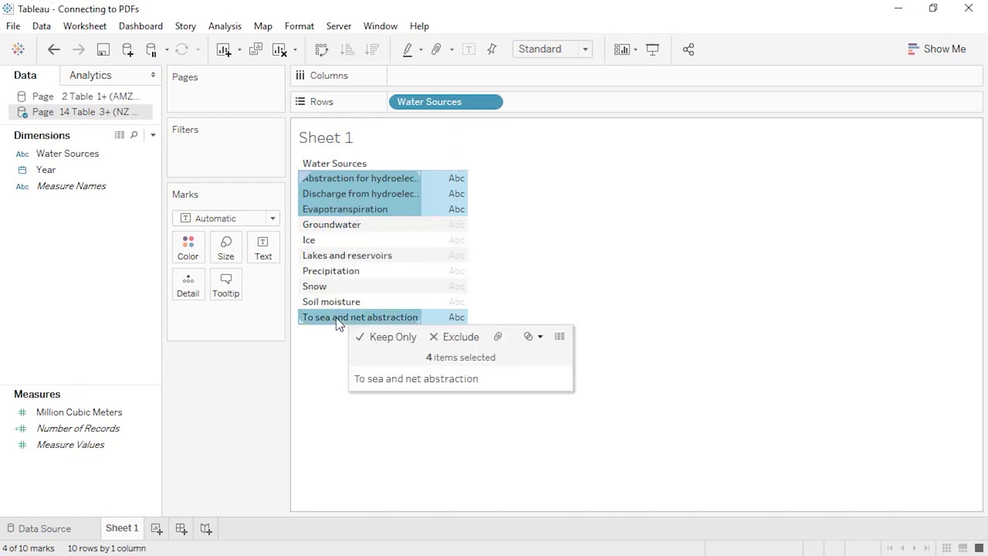
left_click(501, 336)
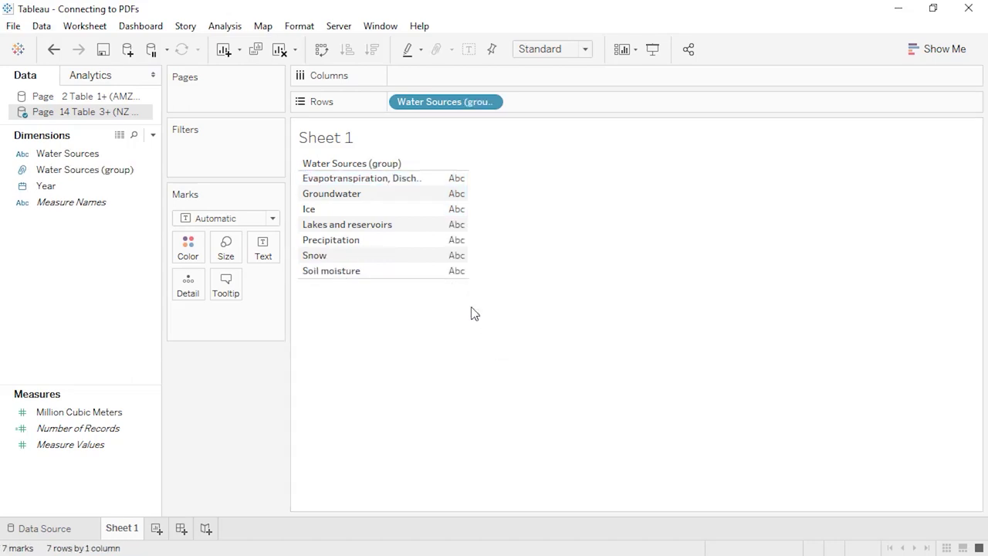
- Group the five storage sources: Groundwater, Ice, Lakes and reservoirs, Snow and Soil moisture
left_click(385, 198)
left_click(379, 210, "ctrl")
left_click(377, 224, "ctrl")
left_click(368, 256, "ctrl")
left_click(367, 271, "ctrl")
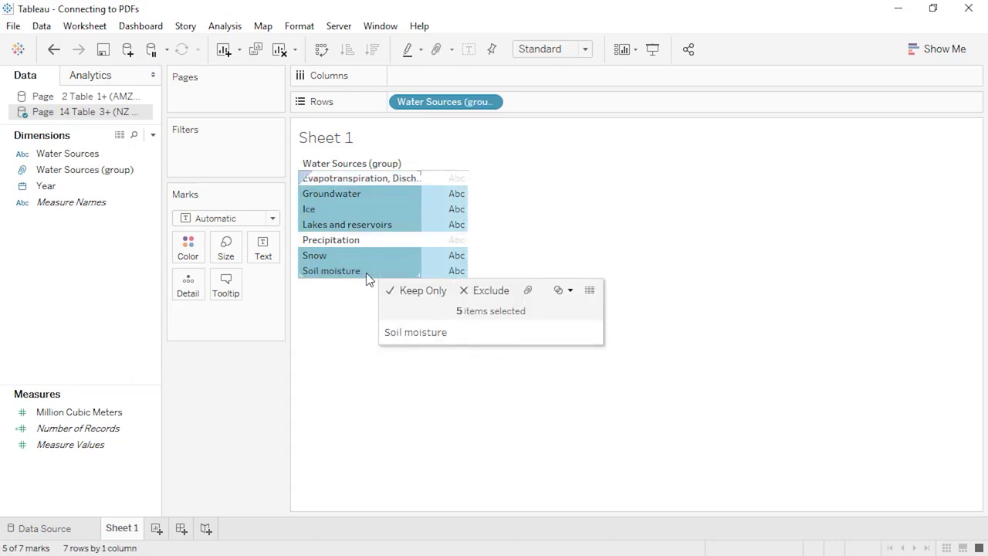
left_click(528, 290)
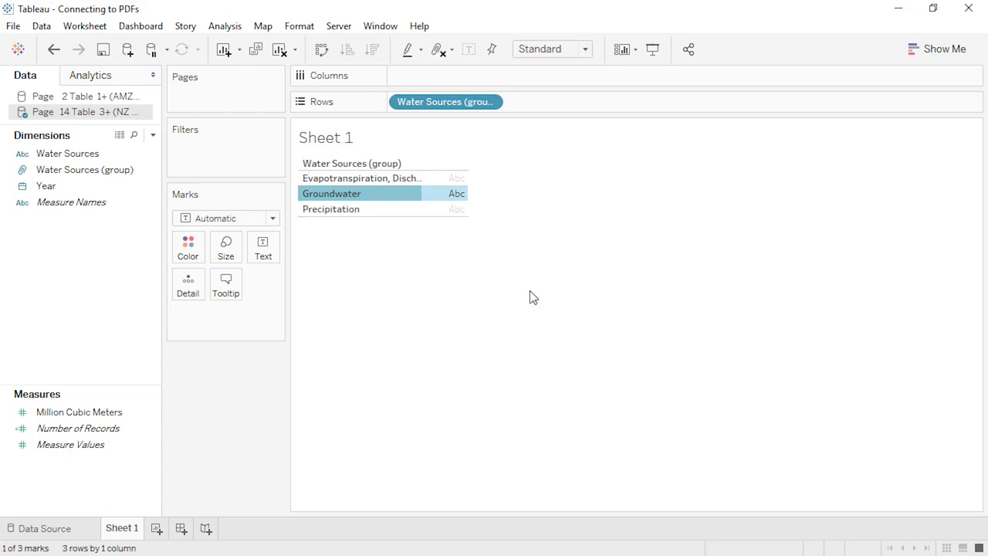
left_click(389, 291)
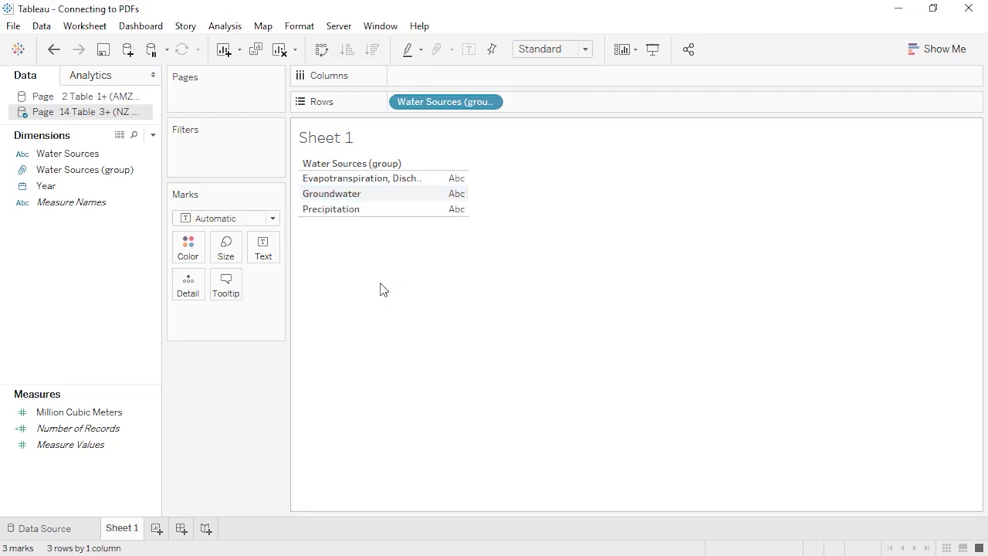
- Make Precipitation its own group named 'Inflows' in the Water Sources (group) editor
right_click(120, 177)
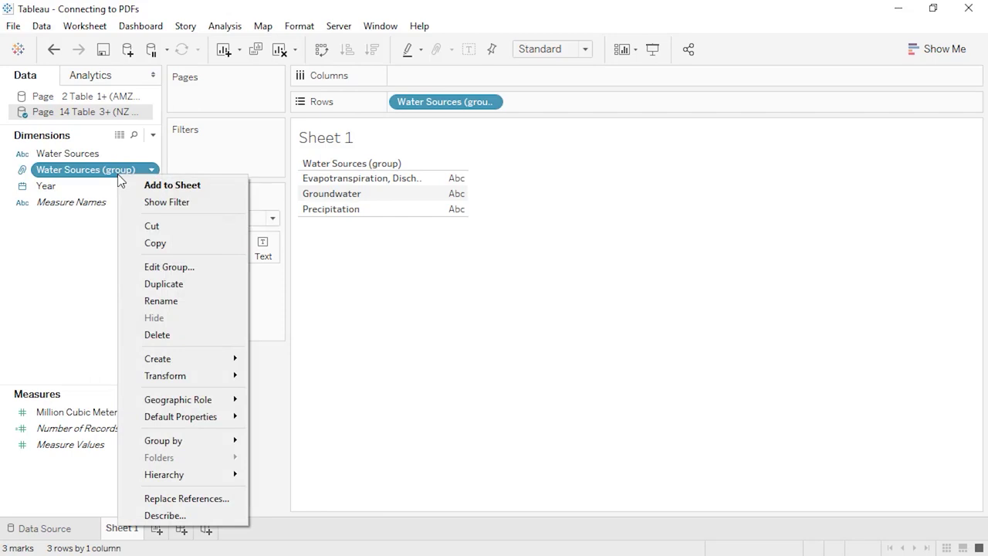
left_click(168, 267)
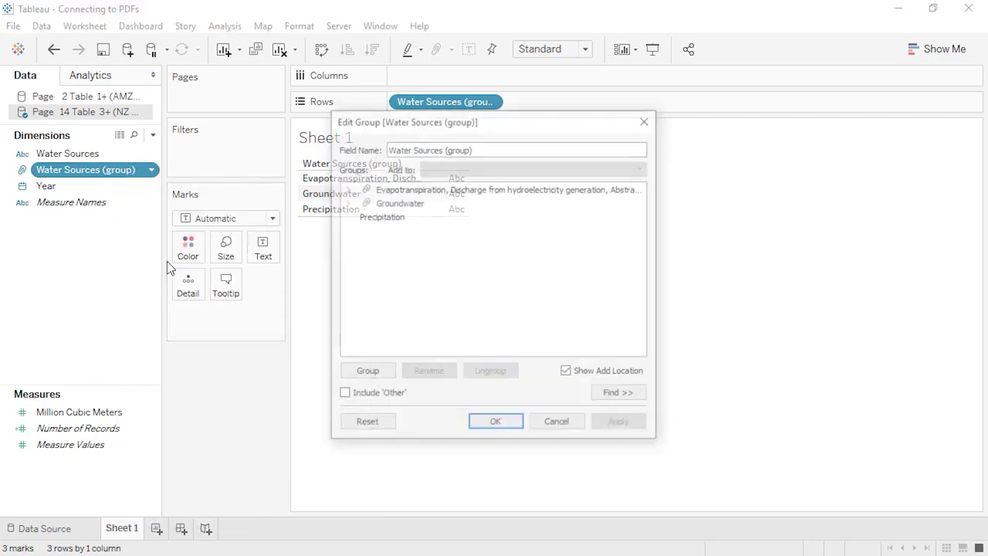
left_click(380, 216)
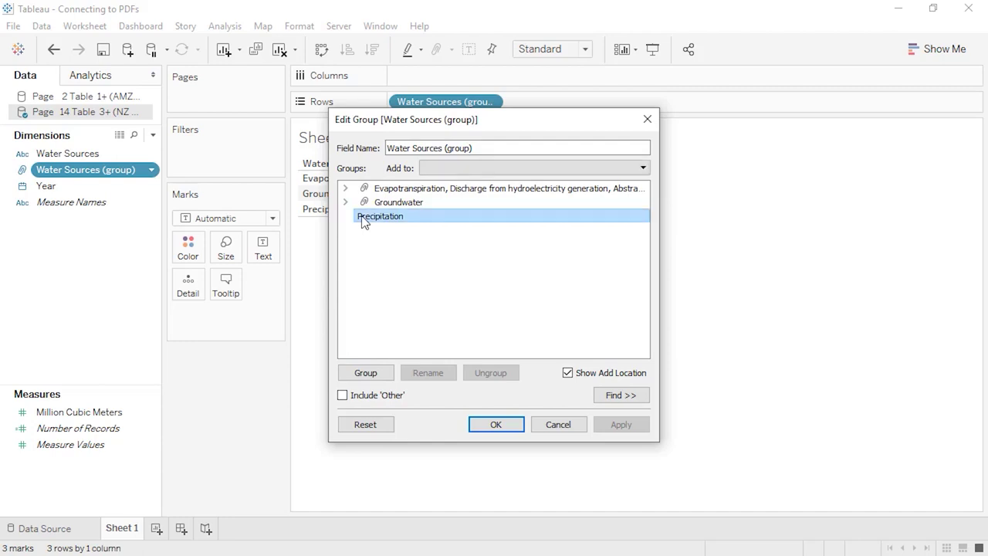
left_click(375, 374)
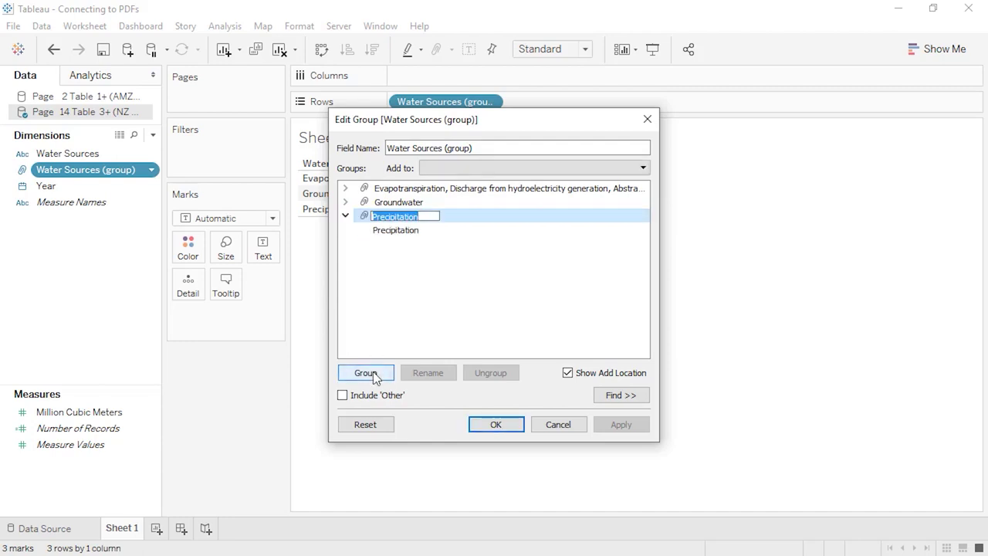
type("Inflows")
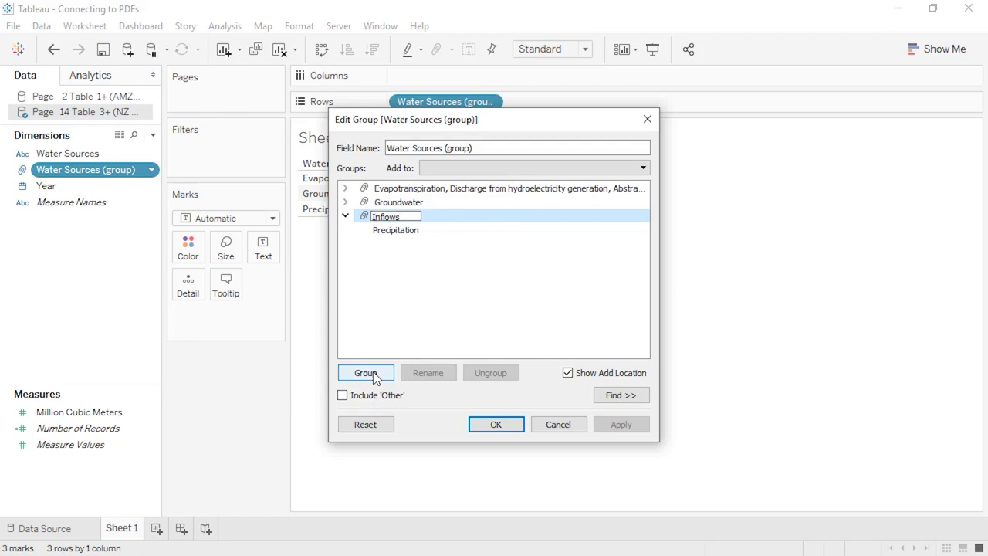
- Rename the other groups 'Change in Storage' and 'Outflows', and name the field 'Categories'
left_click(396, 203)
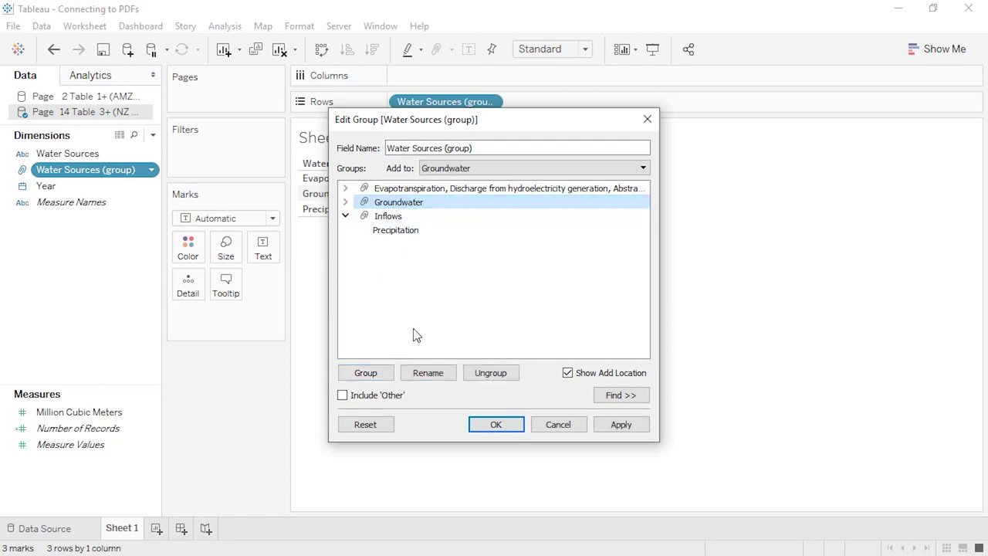
left_click(424, 374)
type("Change in Storage")
left_click(407, 195)
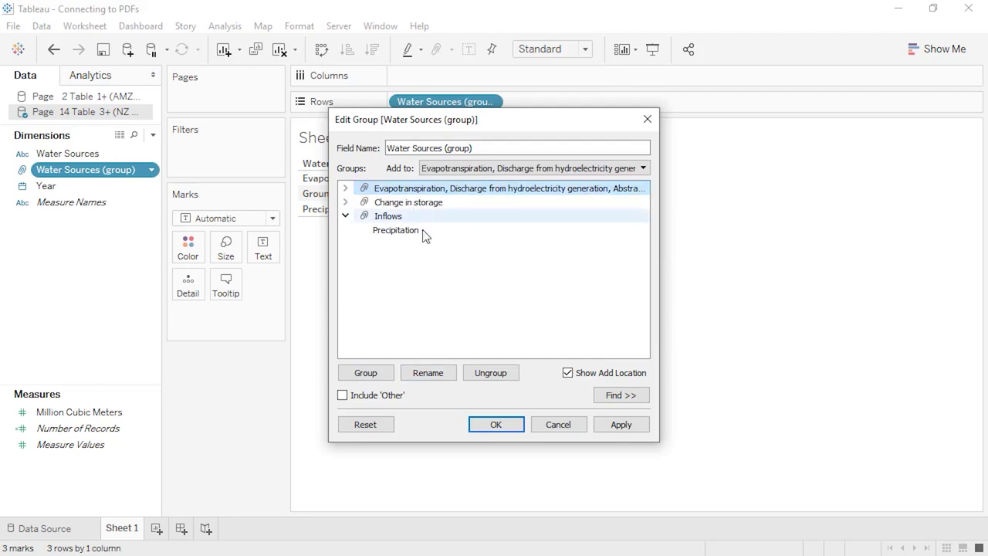
left_click(428, 373)
type("Outflows")
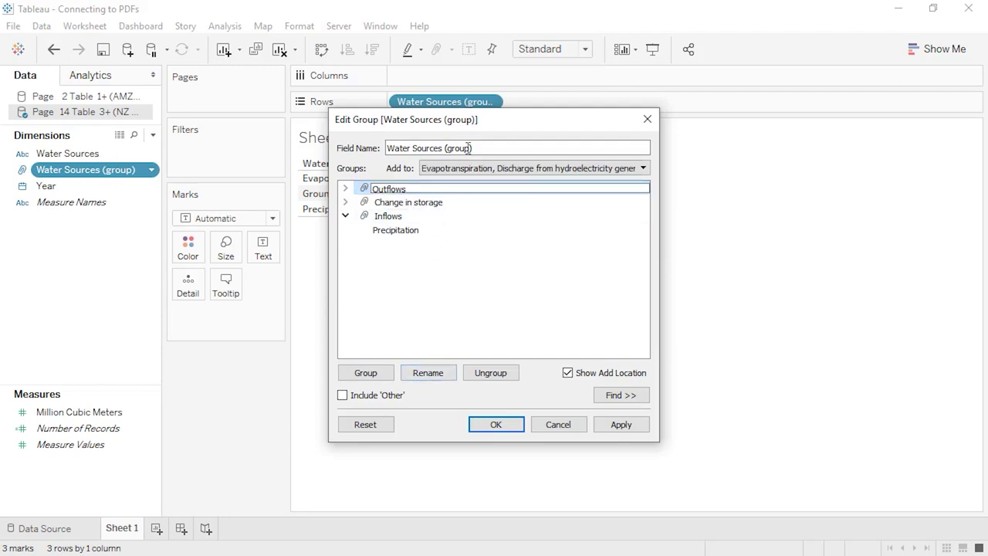
left_click(485, 147)
left_click_drag(474, 147, 381, 147)
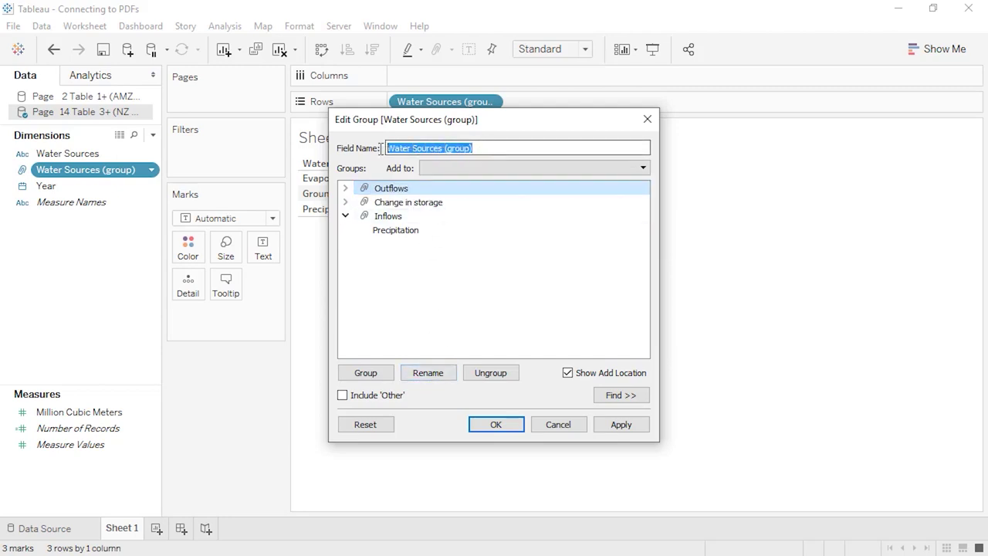
type("Categories")
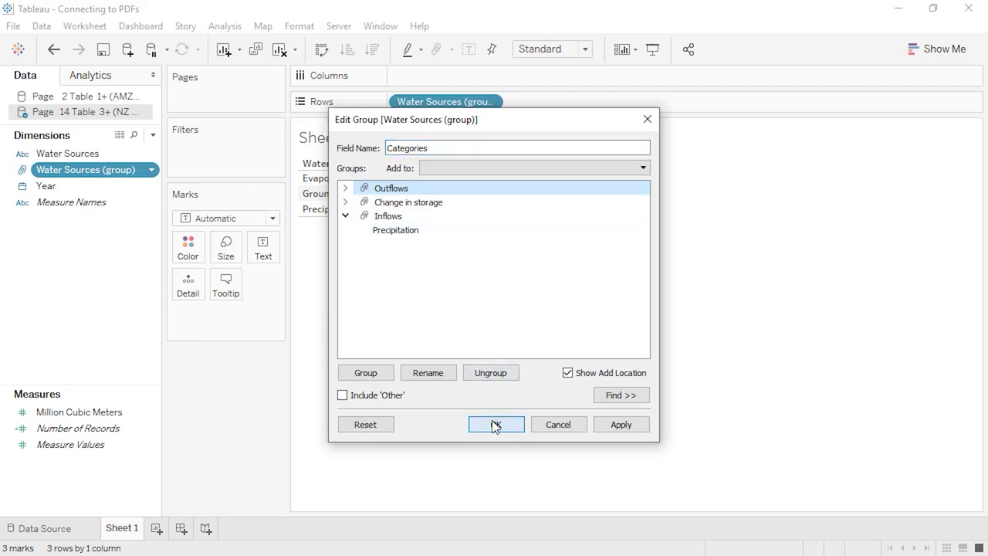
left_click(496, 425)
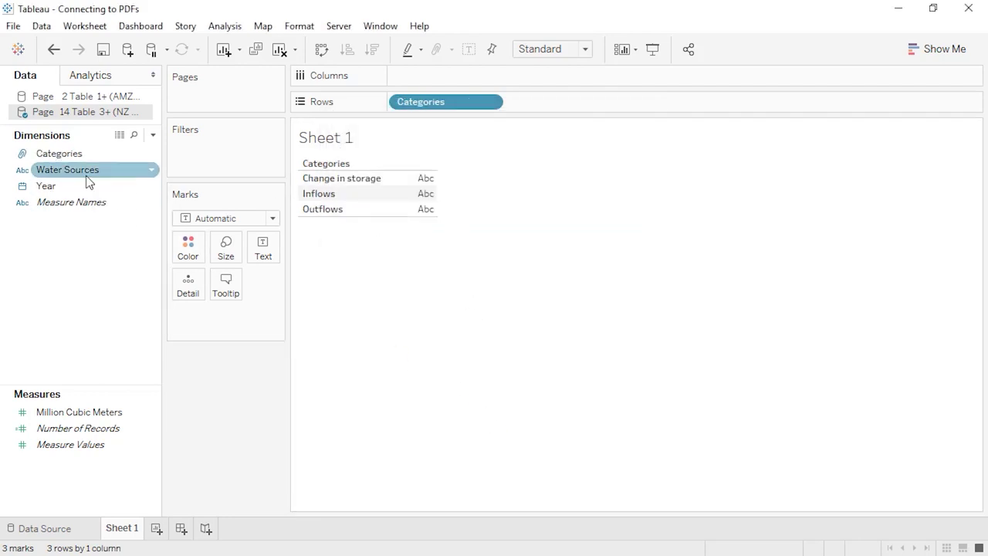
- Nest Water Sources under Categories in a hierarchy named 'Water' and expand it
left_click_drag(87, 178, 83, 154)
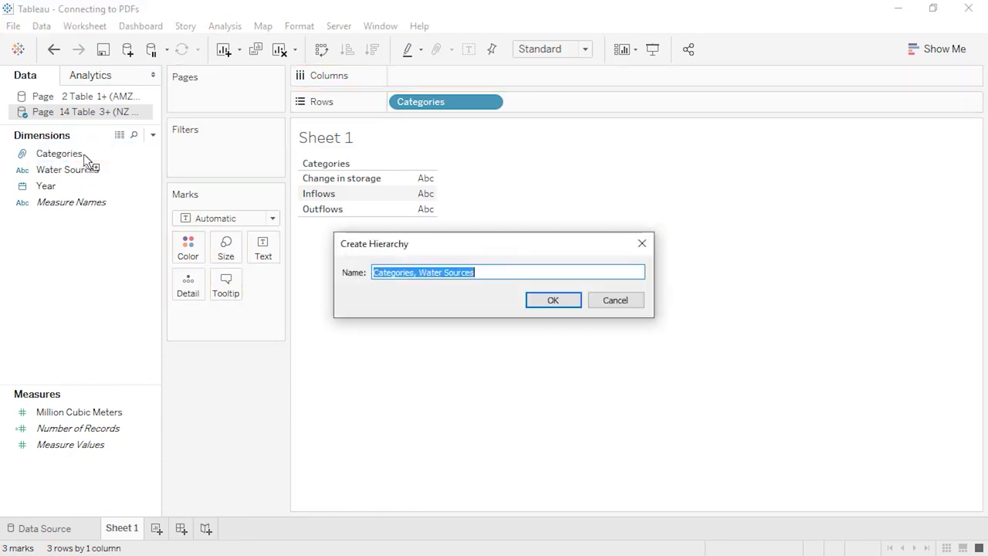
type("Water")
key("Return")
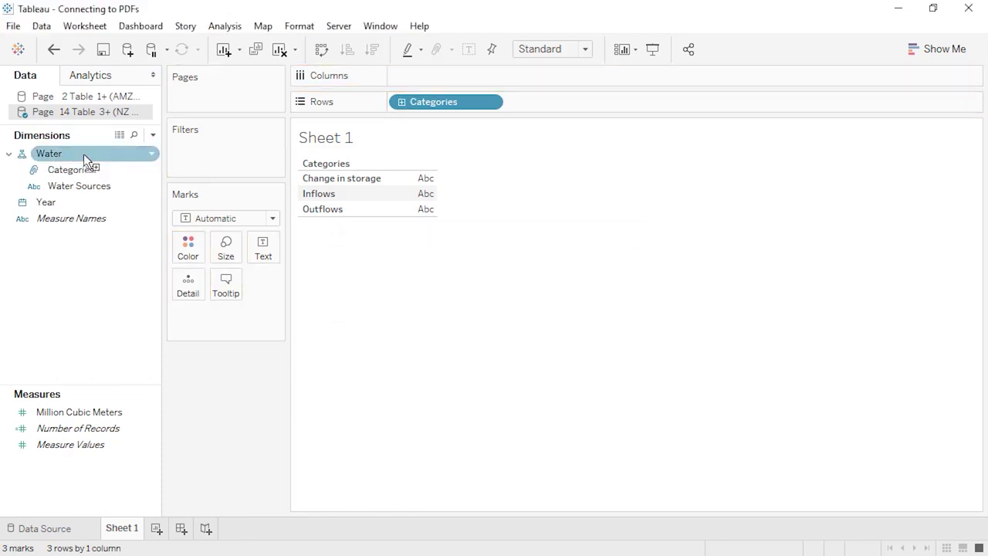
left_click(403, 103)
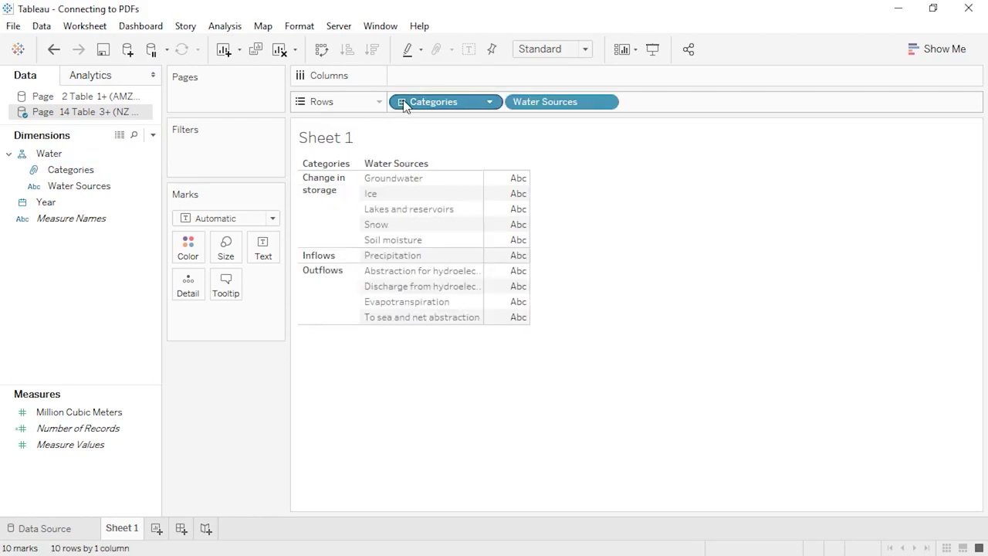
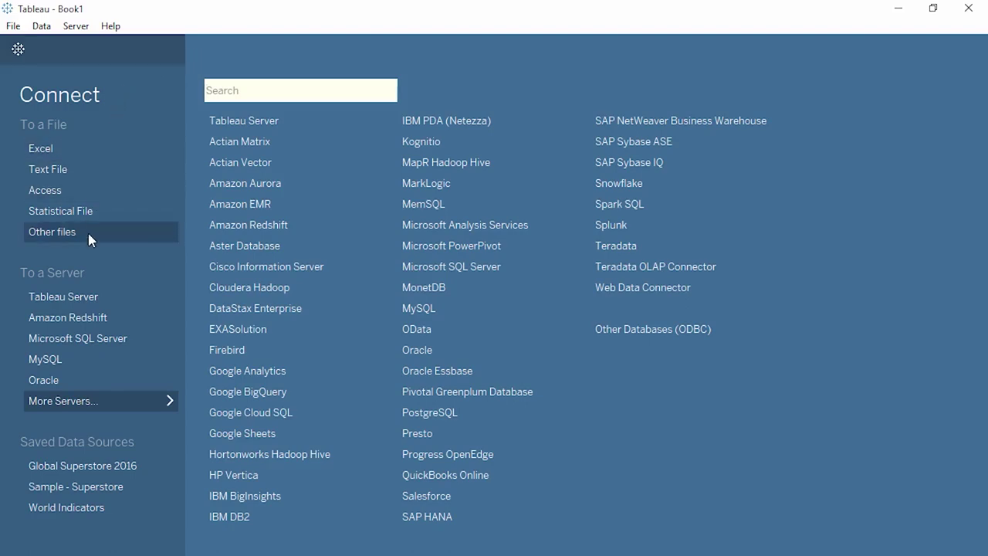
- Open the local cube file SuperCube.cub from Other files
left_click(52, 232)
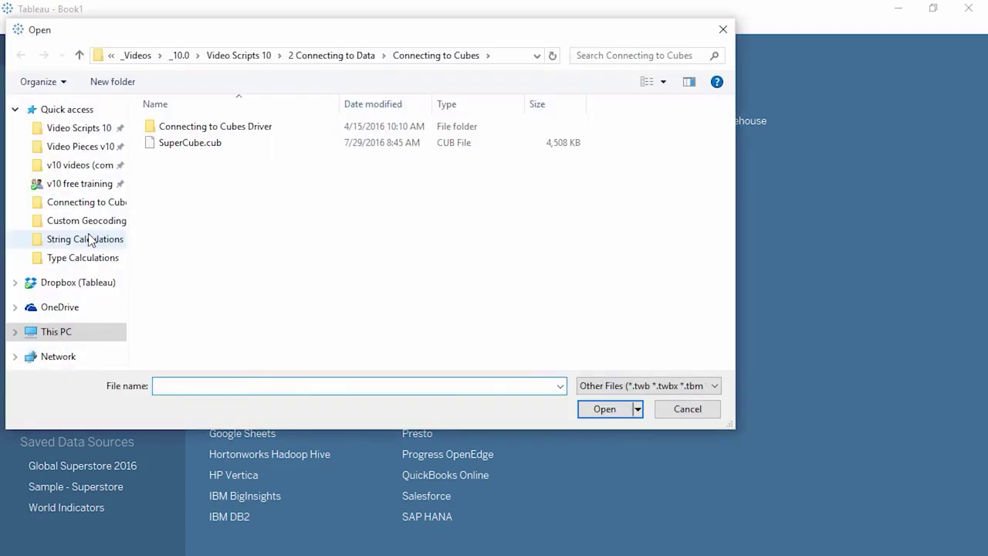
double_click(191, 144)
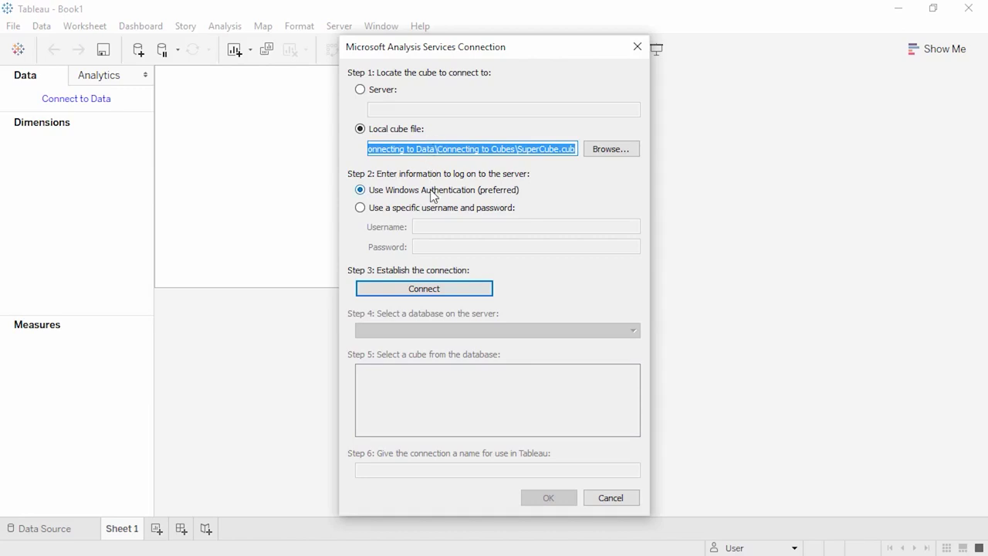
- Connect with SuperCube as database and cube, trimming the connection name to 'SuperCube'
left_click(430, 297)
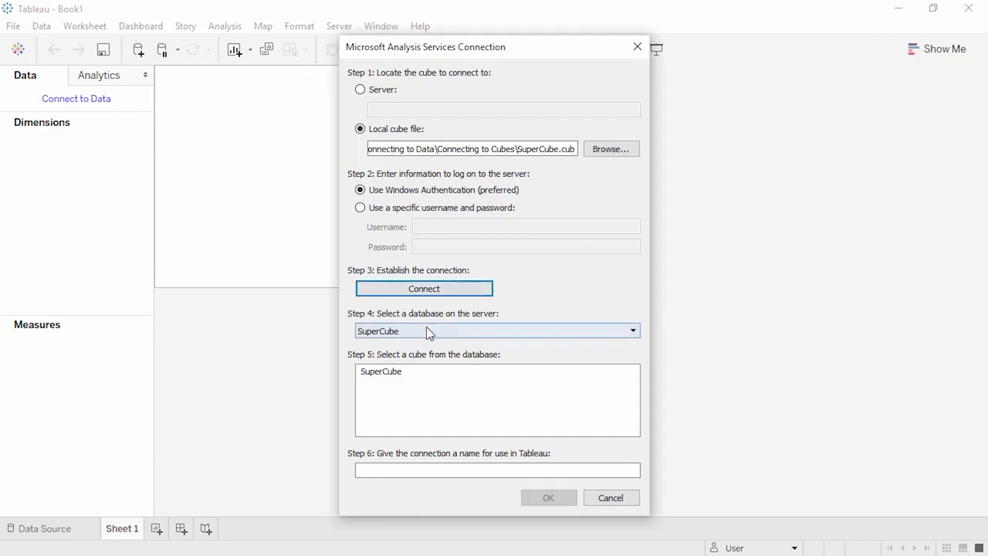
left_click(426, 327)
left_click(427, 345)
left_click(428, 372)
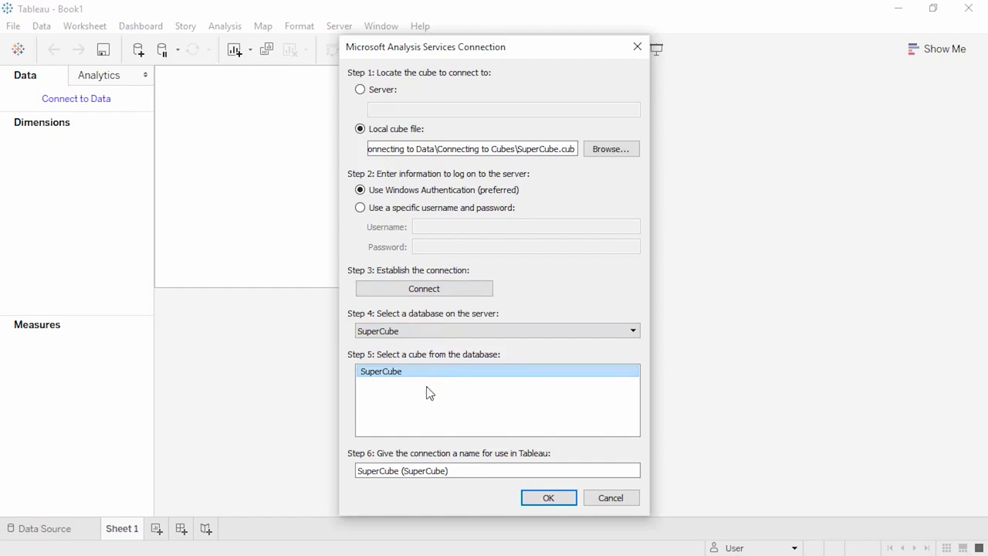
left_click_drag(456, 472, 402, 474)
key("BackSpace")
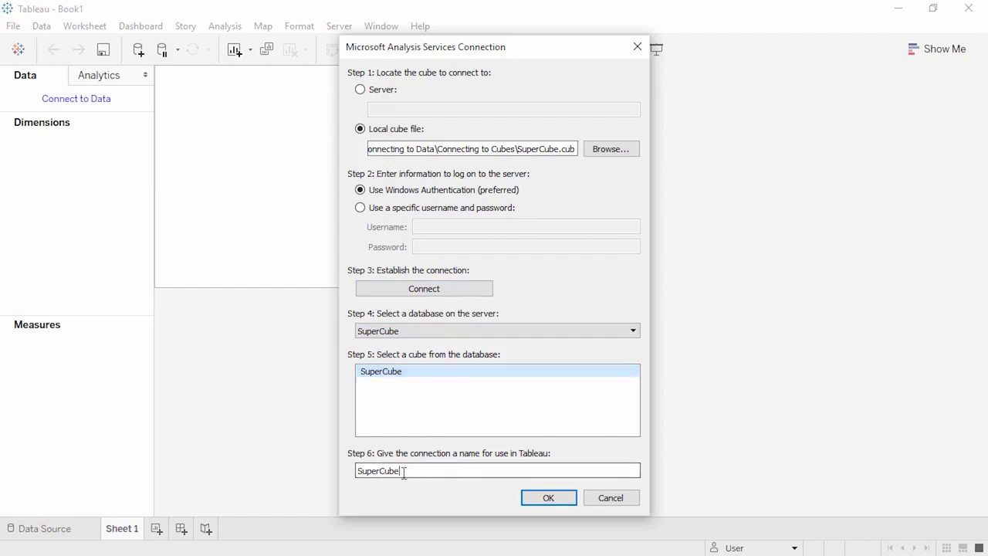
left_click(530, 497)
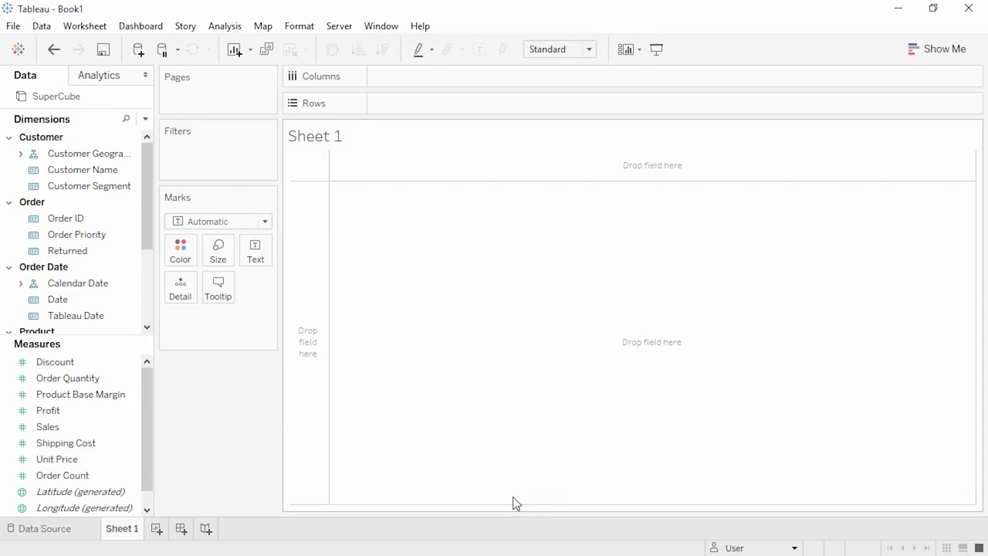
left_click(87, 533)
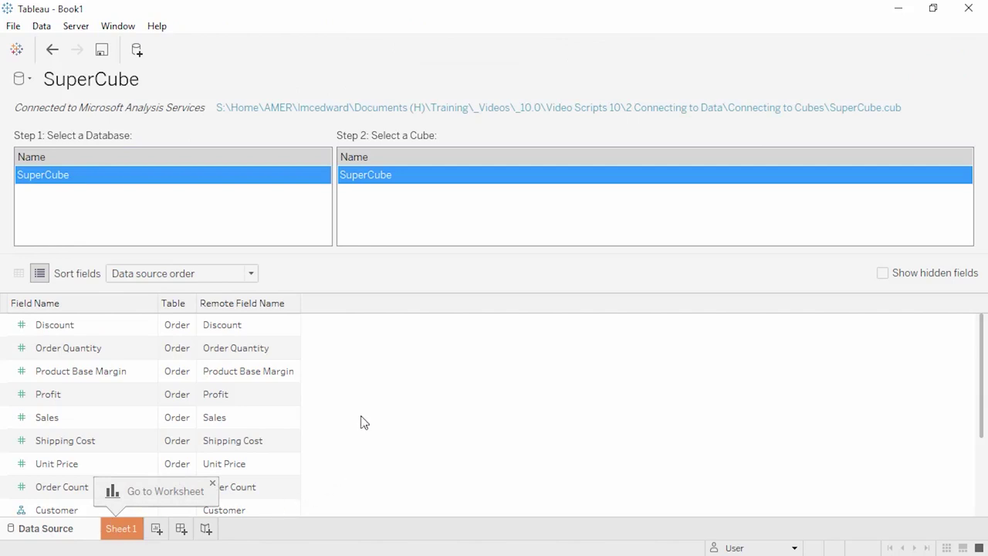
double_click(106, 403)
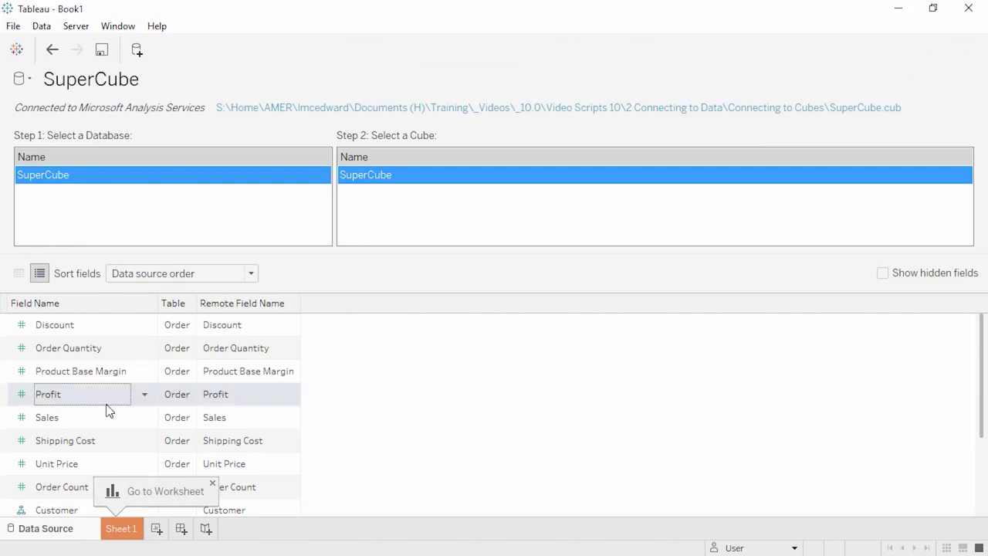
left_click(22, 396)
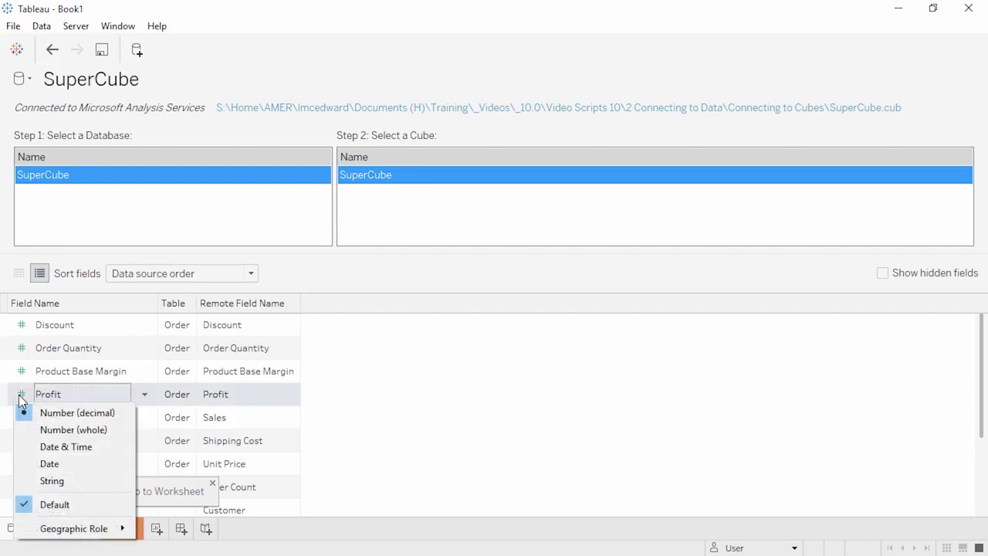
left_click(340, 405)
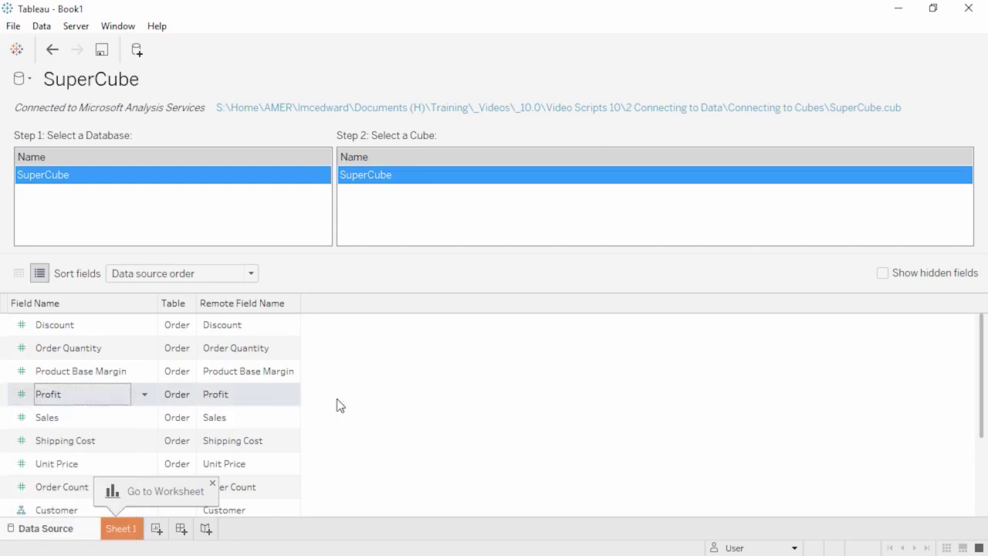
left_click(22, 276)
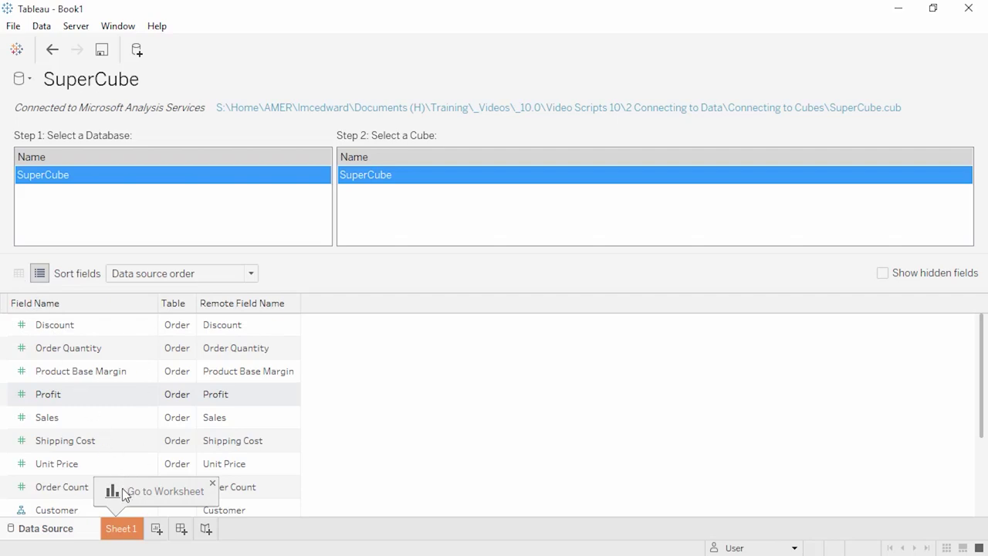
left_click(126, 531)
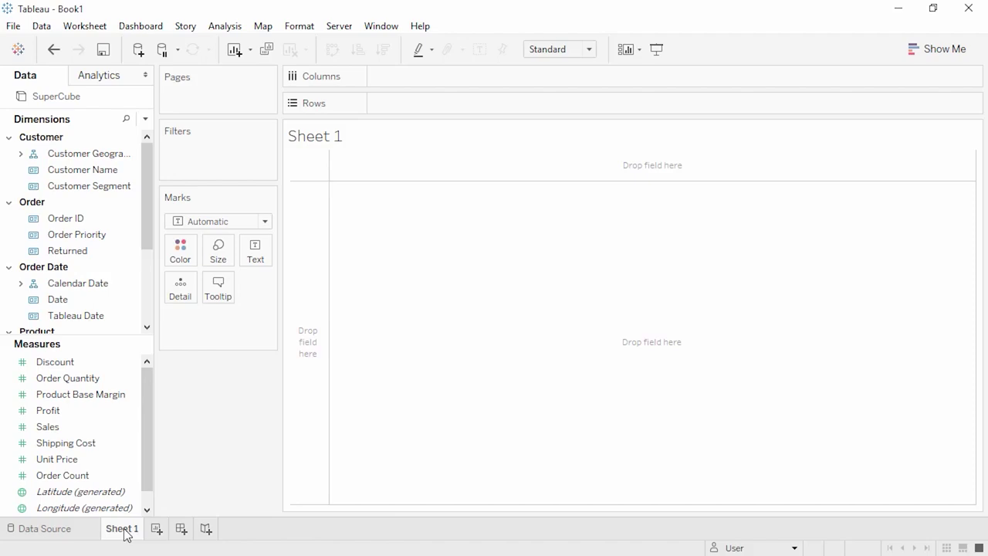
- Put Sales on Rows as one bar totalling 14,907,053, checking its Quick Table Calculation options
left_click_drag(83, 427, 443, 97)
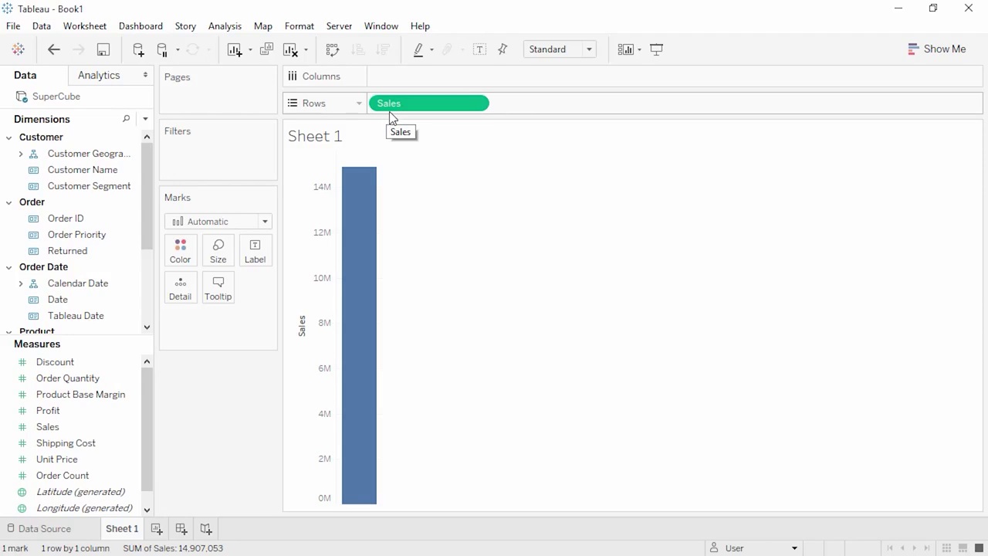
right_click(420, 106)
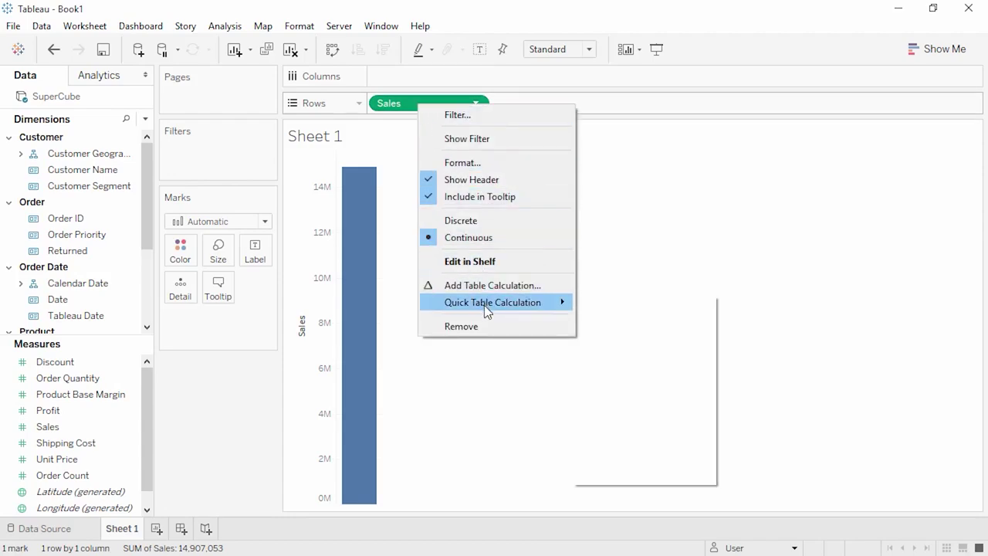
mouse_move(485, 305)
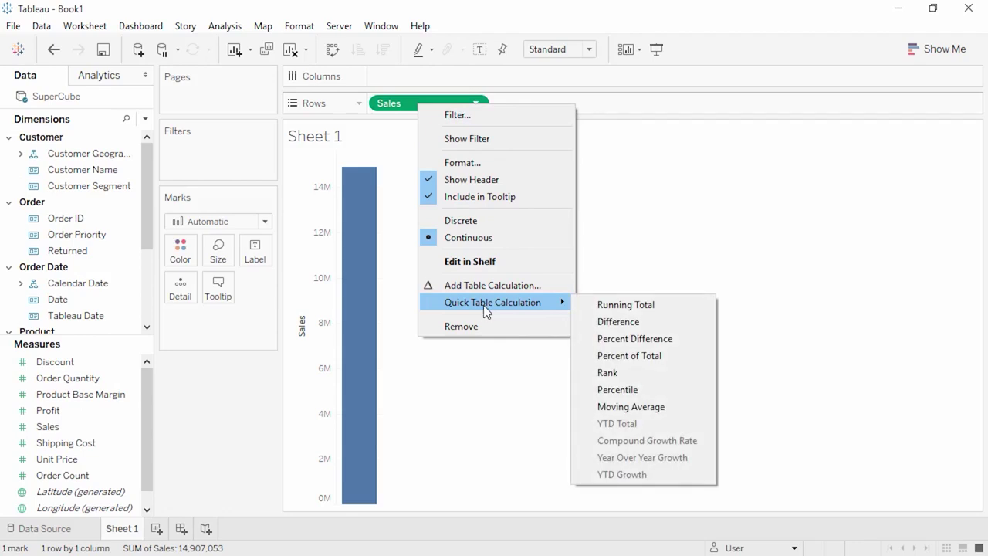
left_click(232, 390)
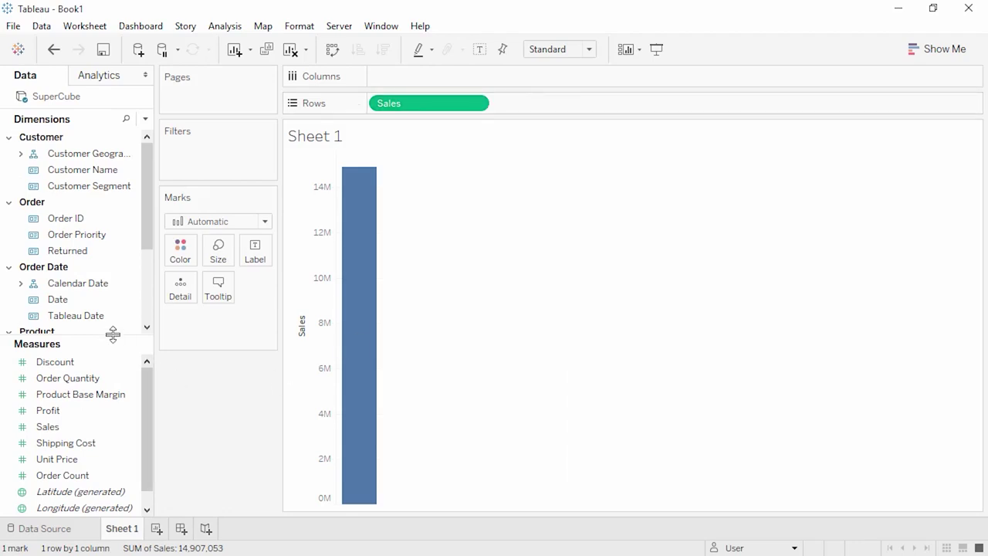
- Expand Customer Geography in an enlarged dimensions list and put Region on Columns
left_click_drag(112, 333, 101, 463)
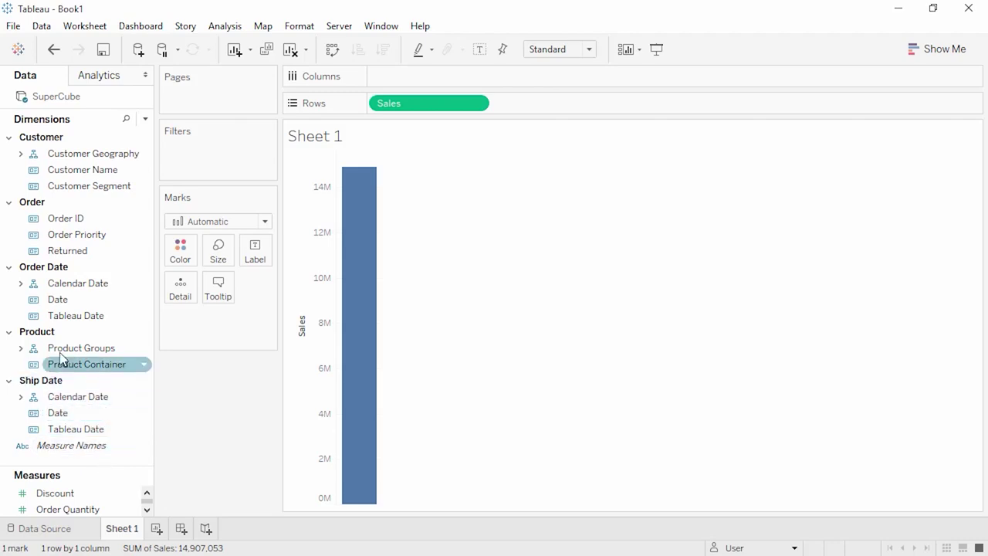
left_click(9, 203)
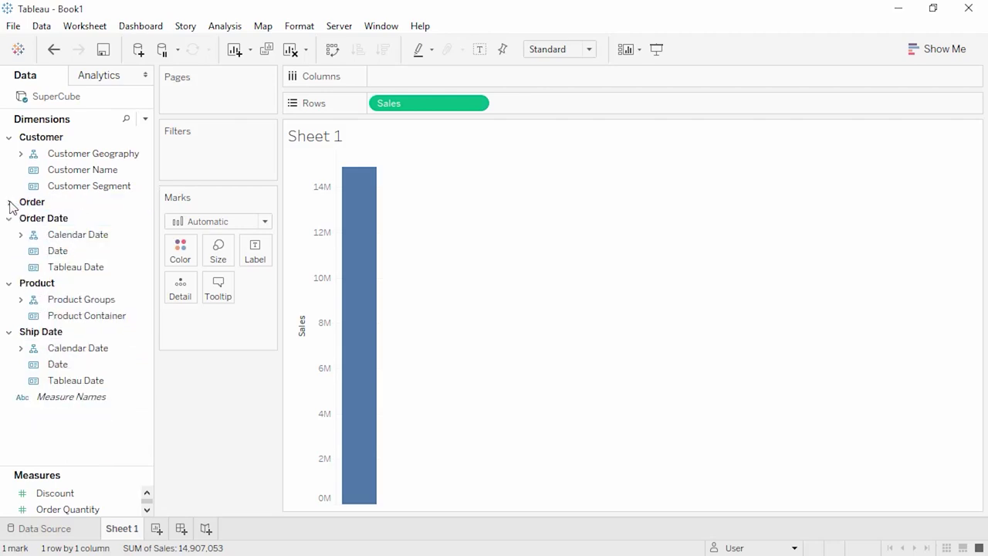
left_click(21, 155)
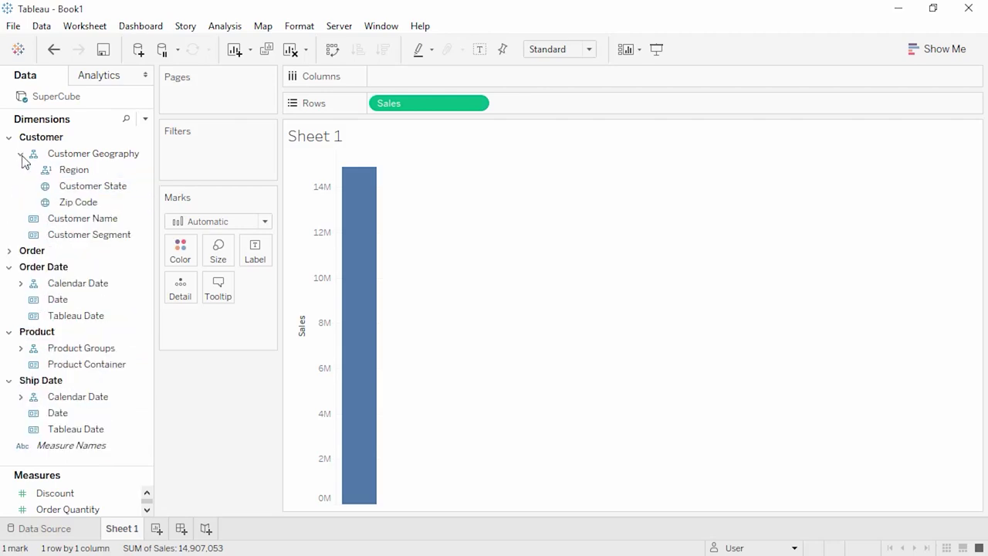
left_click_drag(74, 172, 386, 80)
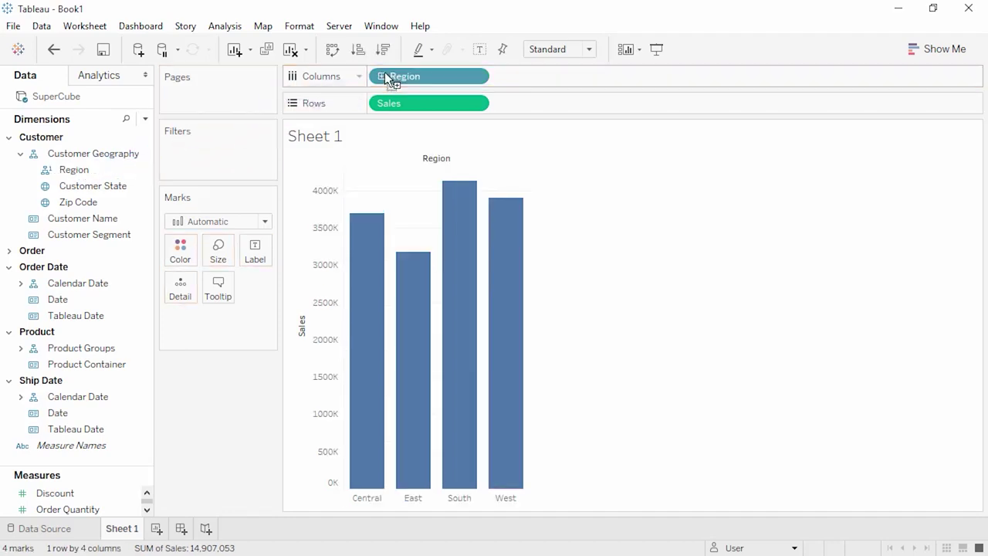
- Show a Customer Geography filter card with Central and East collapsed, then add Sheet 2
right_click(397, 76)
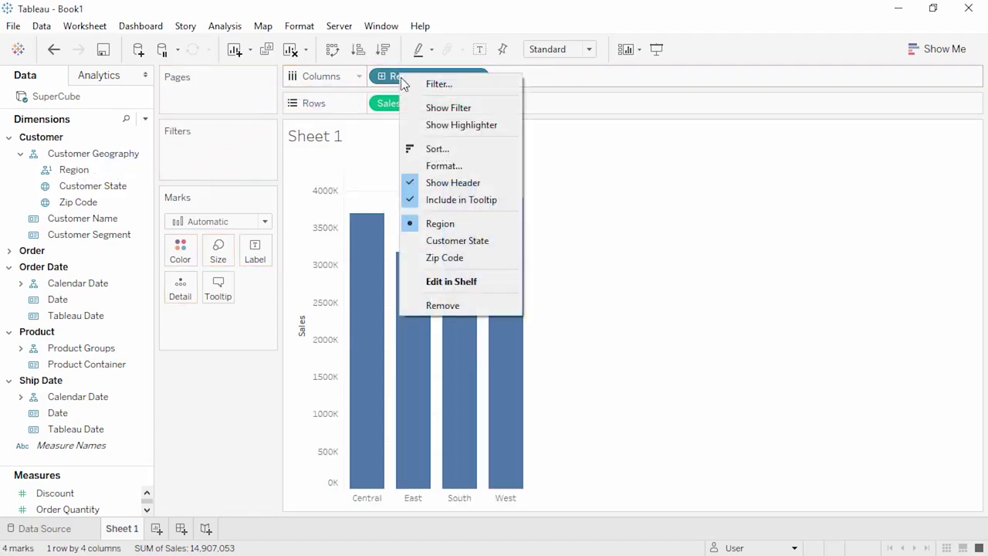
left_click(448, 108)
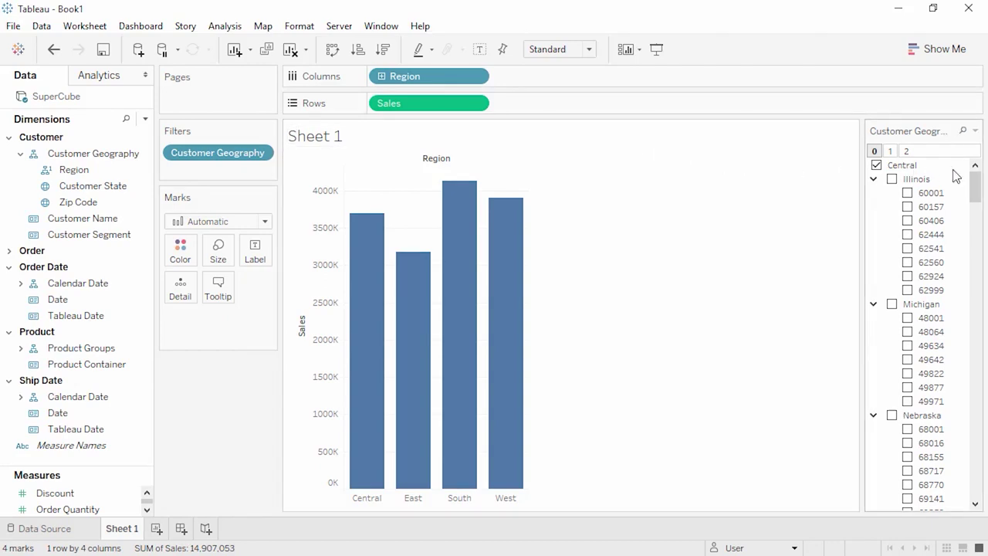
left_click(907, 169)
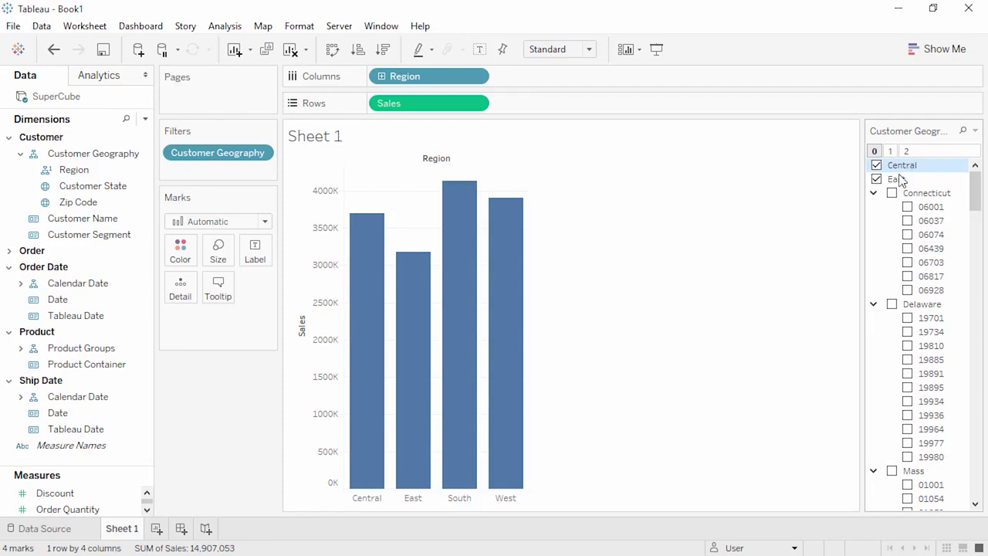
left_click(898, 180)
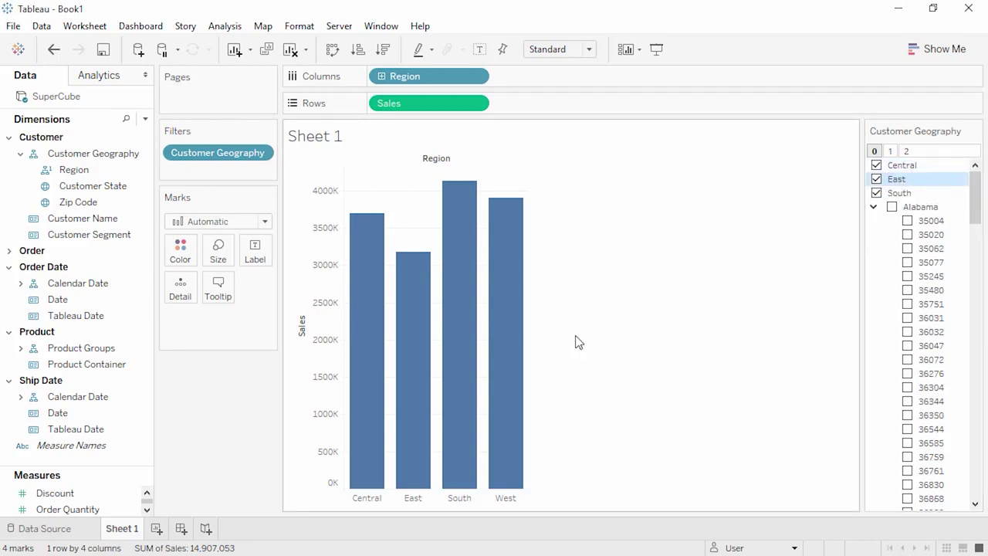
left_click(155, 529)
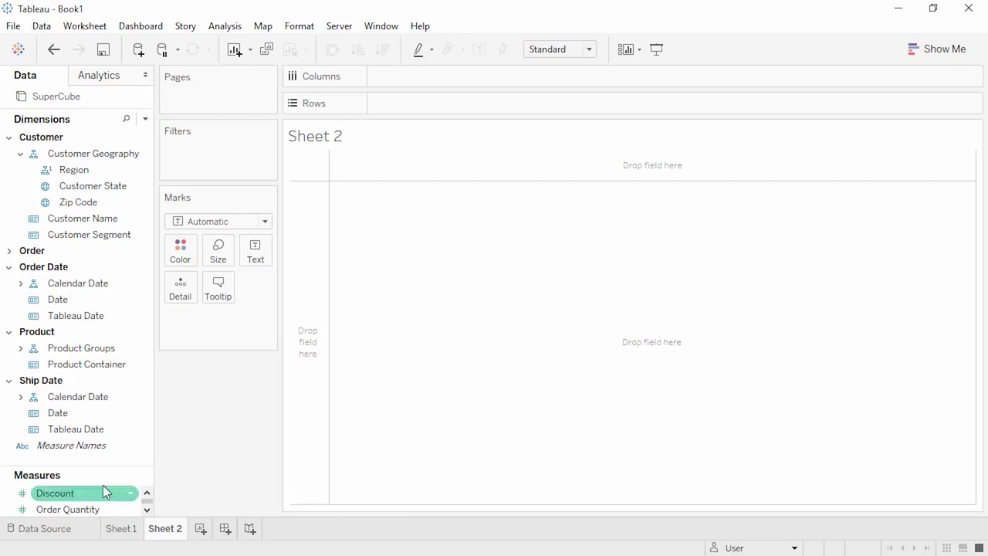
- Chart Sheet 2's Sales by Year drilled into Quarter, then remove Year Name, leaving Quarter Name
left_click_drag(95, 466, 92, 410)
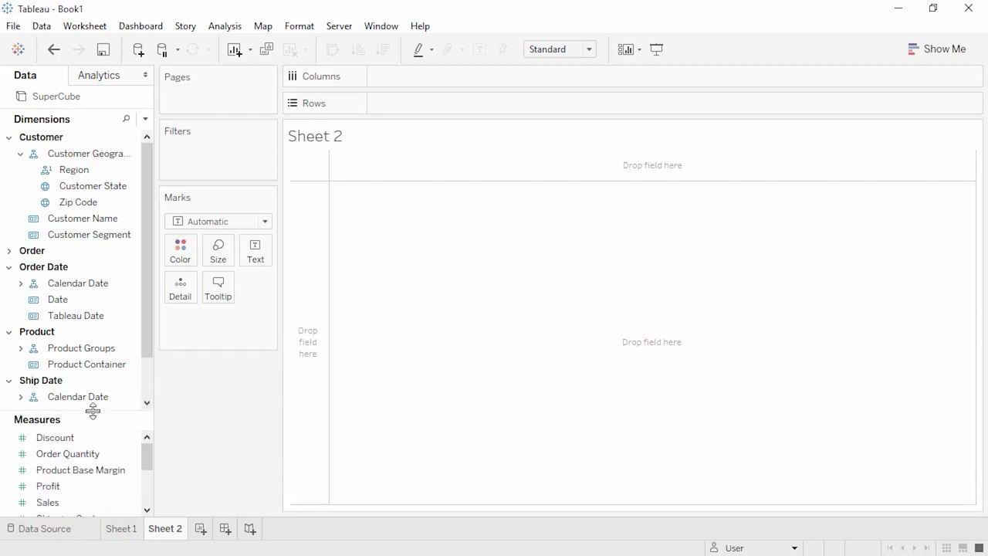
double_click(84, 502)
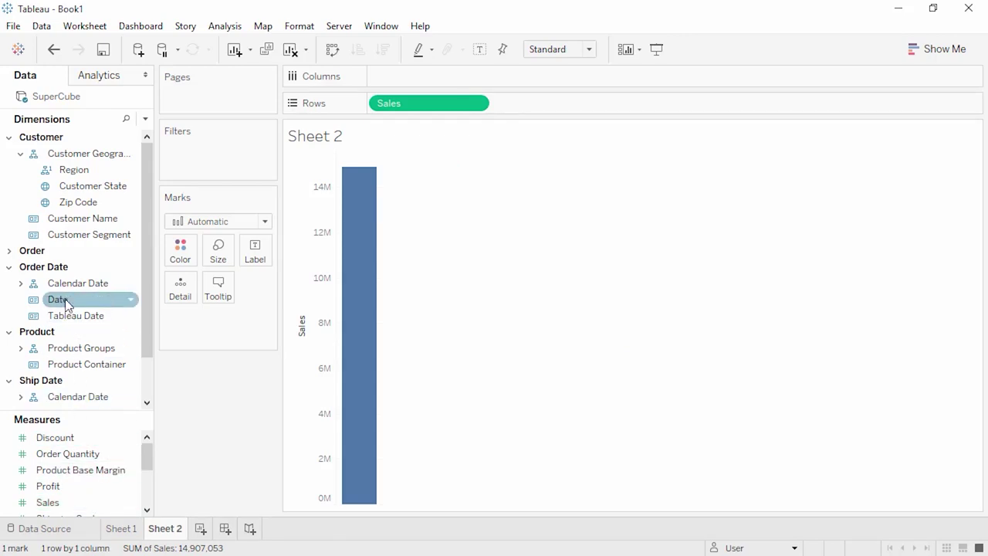
left_click_drag(66, 290, 415, 82)
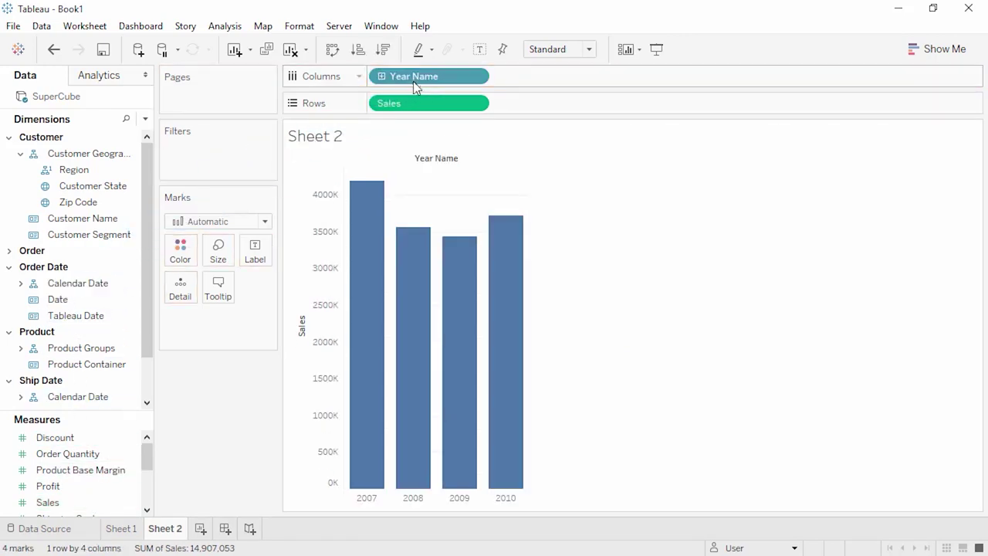
left_click(381, 76)
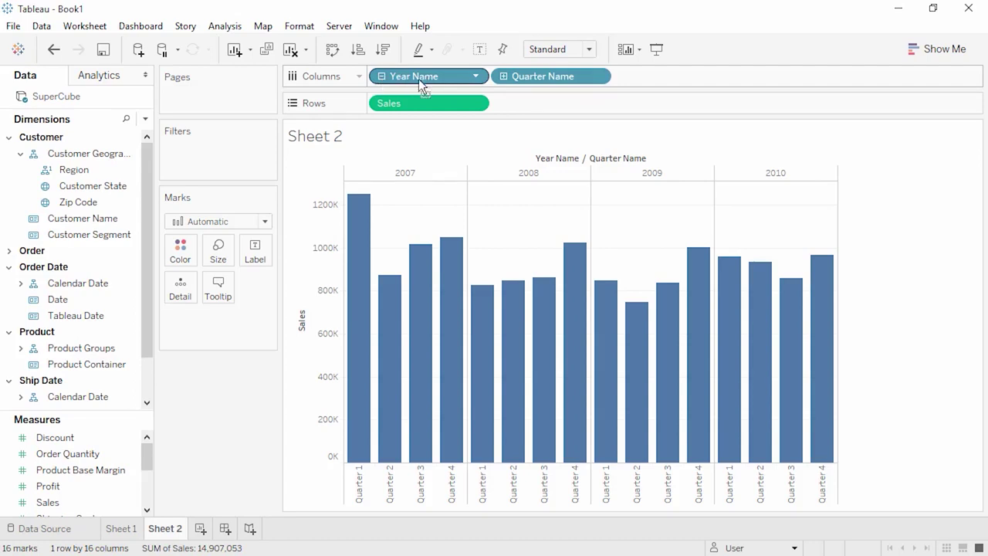
left_click_drag(421, 82, 251, 400)
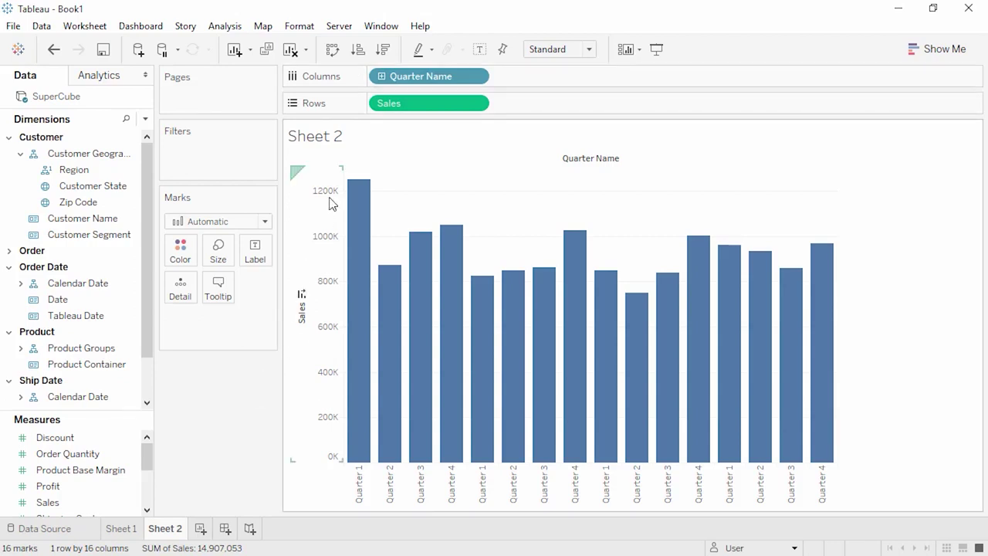
right_click(403, 84)
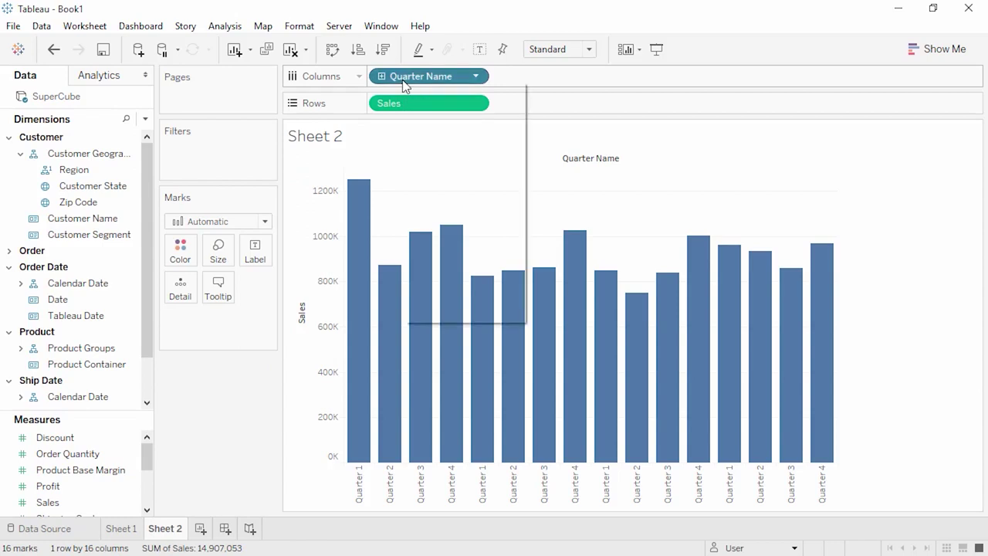
- Show a Calendar Date filter card for the quarters and select the Tableau Date field
left_click(452, 114)
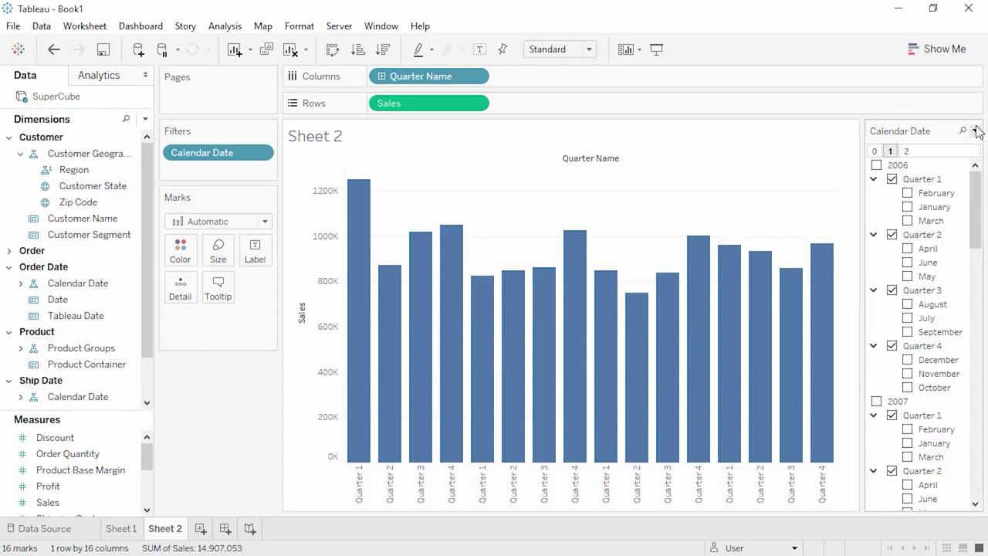
left_click(976, 130)
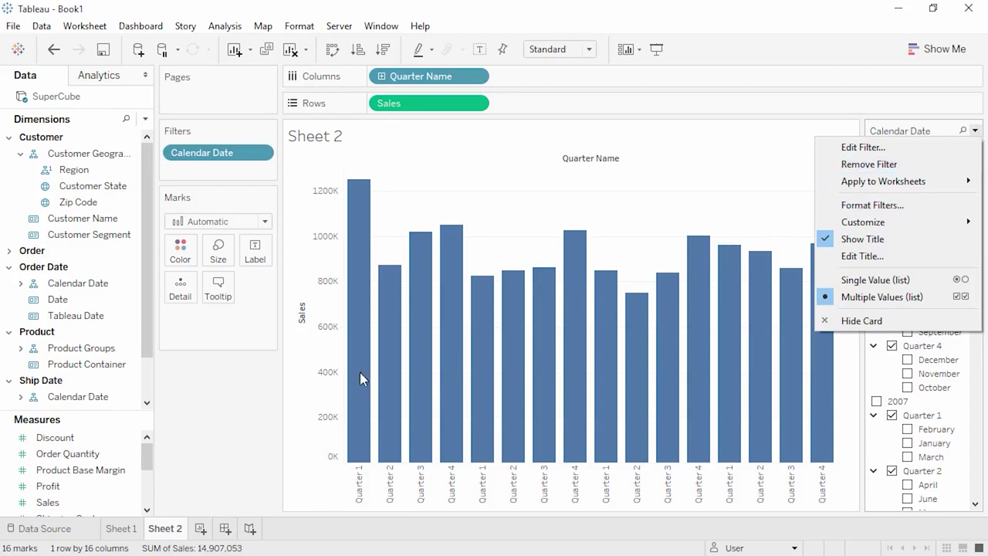
left_click(222, 382)
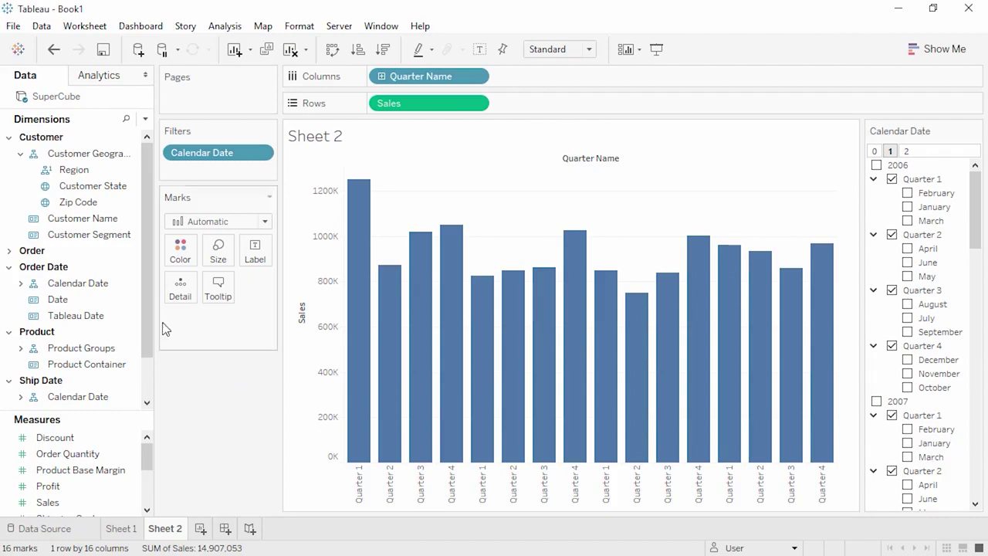
left_click(124, 270)
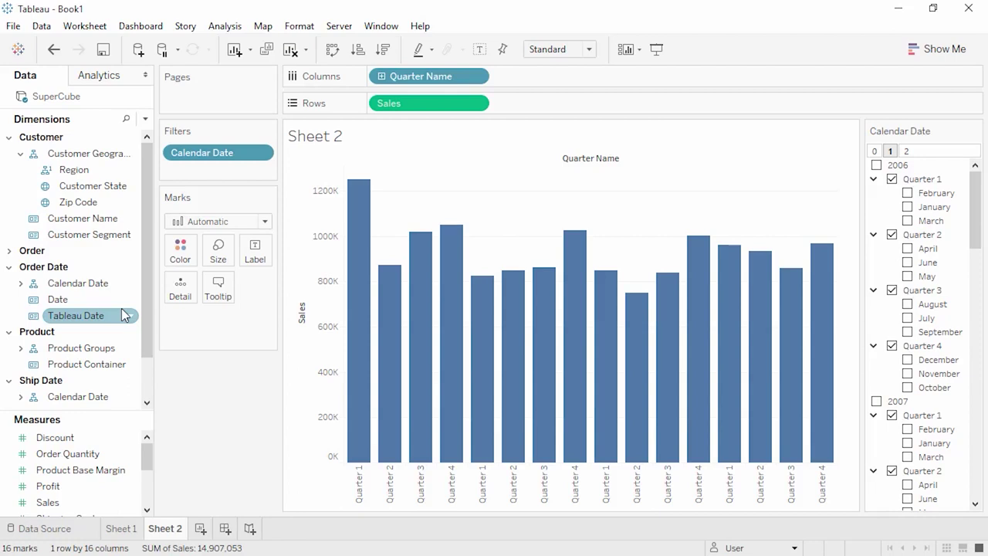
- Change Tableau Date to a Date type, try it on Columns, then undo twice
left_click(33, 316)
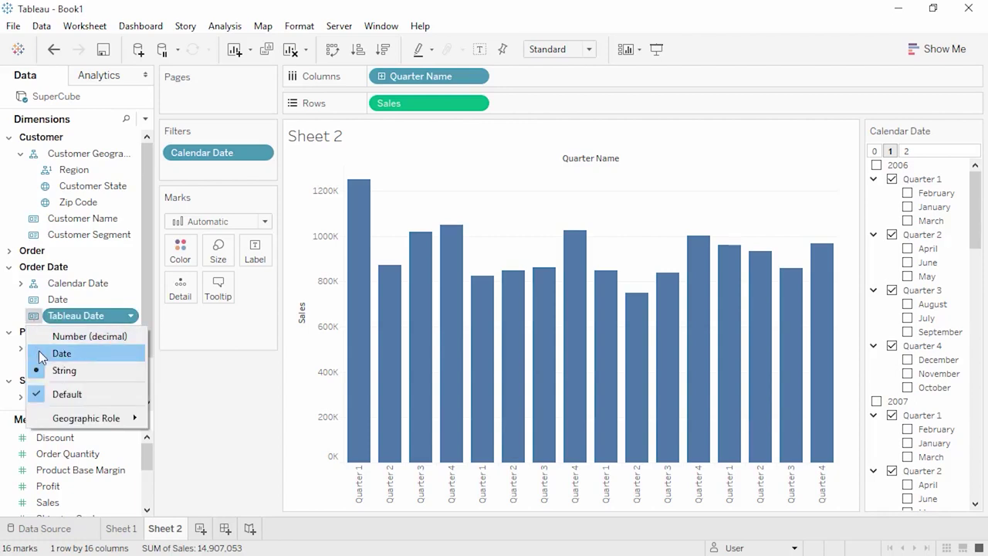
left_click(40, 354)
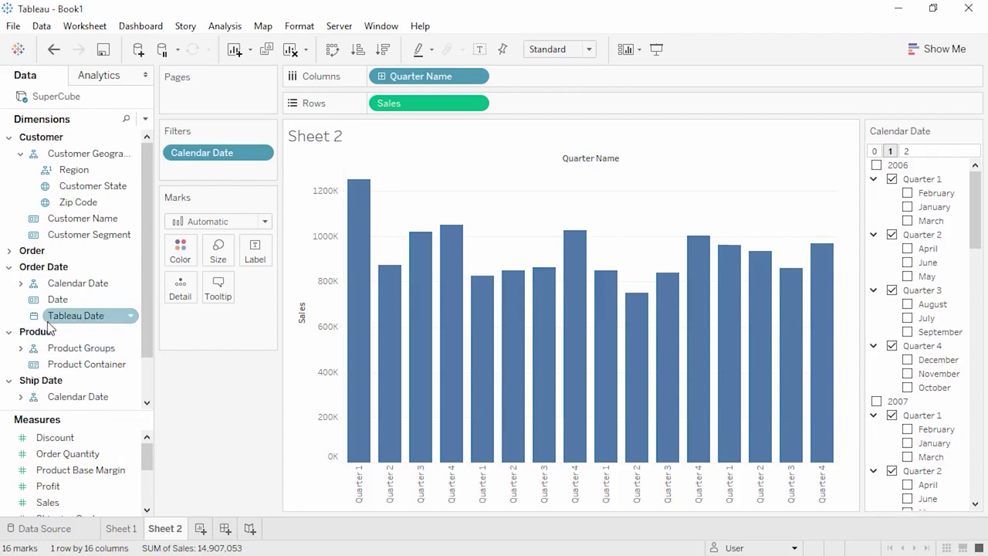
mouse_move(66, 319)
left_mouse_down()
mouse_move(146, 307)
mouse_move(526, 105)
mouse_move(553, 77)
left_mouse_up()
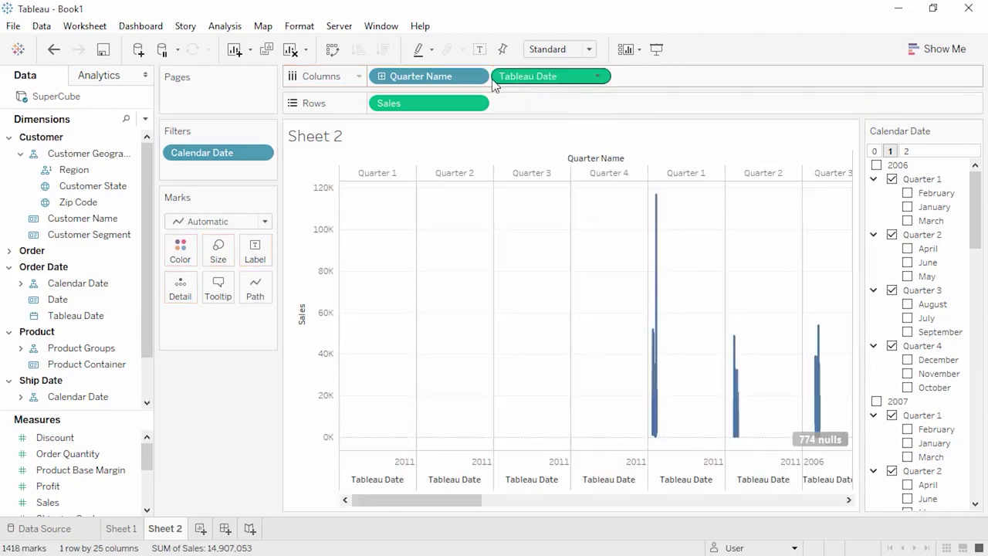
left_click_drag(426, 77, 222, 374)
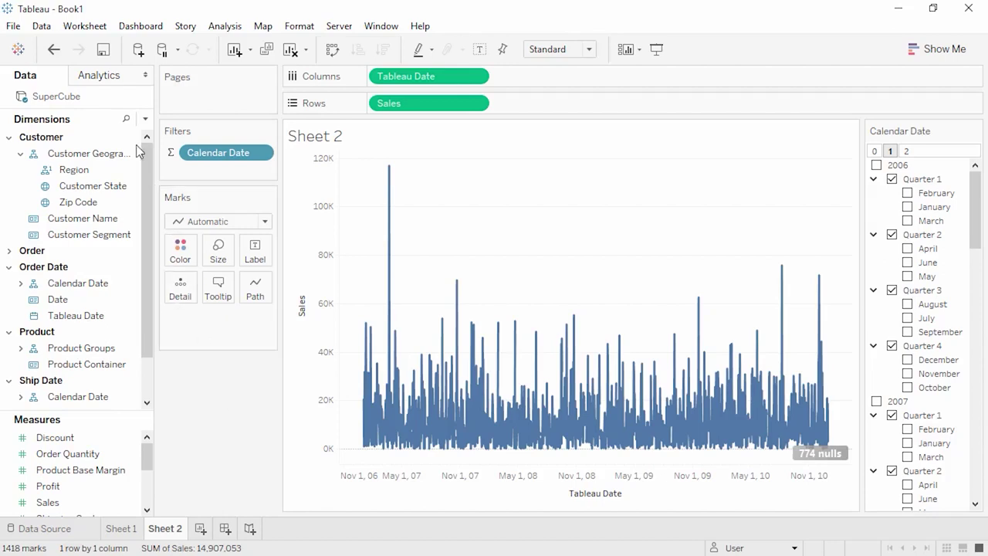
left_click(53, 50)
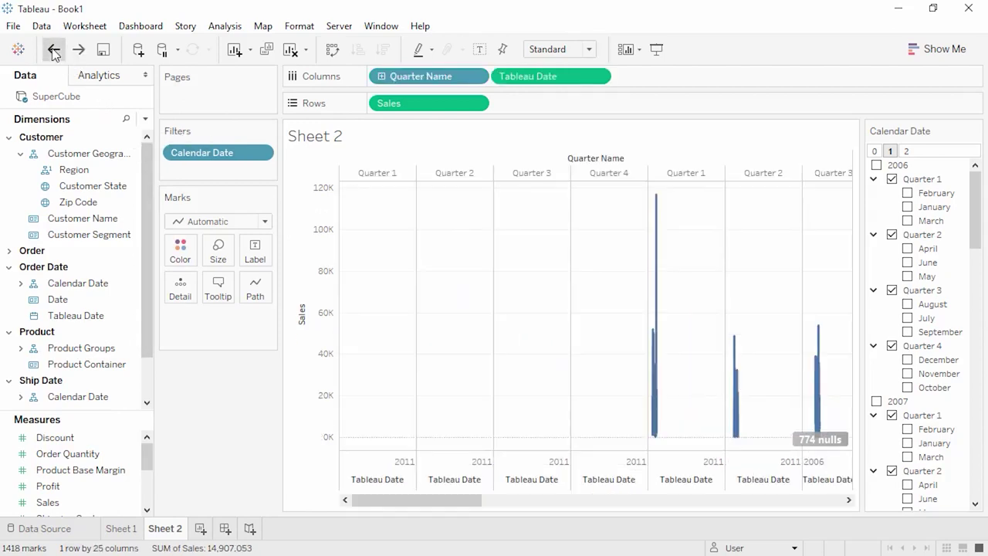
left_click(53, 50)
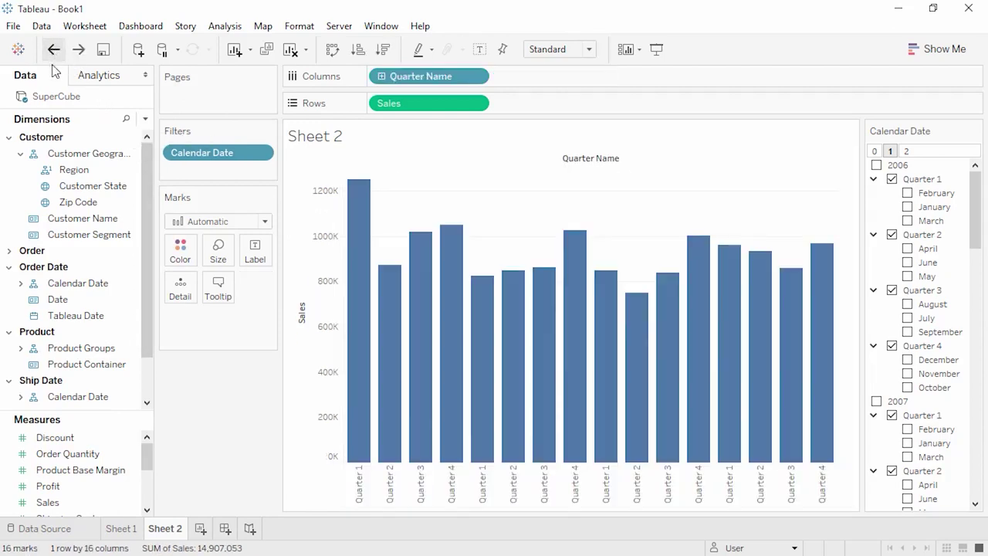
- Add a Tableau Date range filter card (1/1/2006–12/31/2011) to Sheet 2, then create Sheet 3
right_click(90, 316)
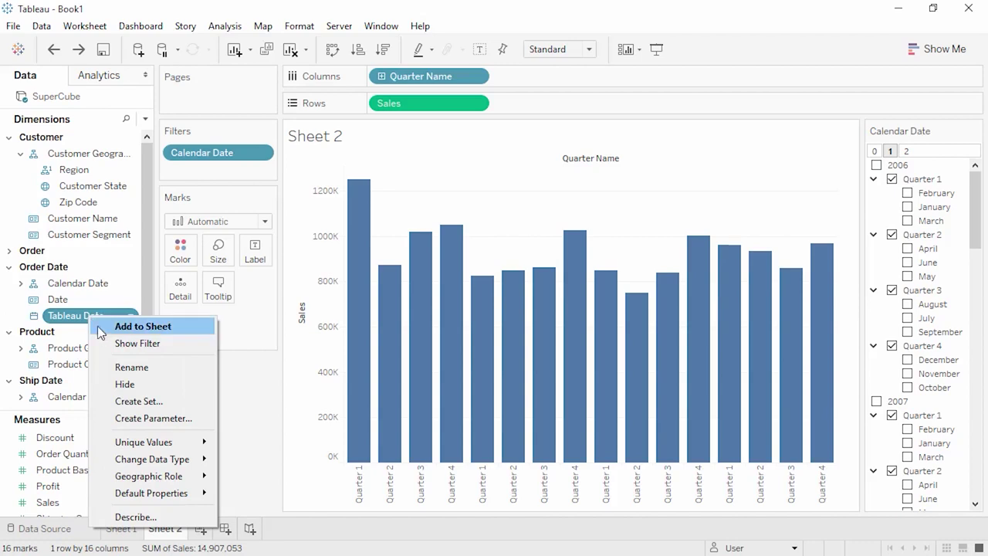
left_click(117, 345)
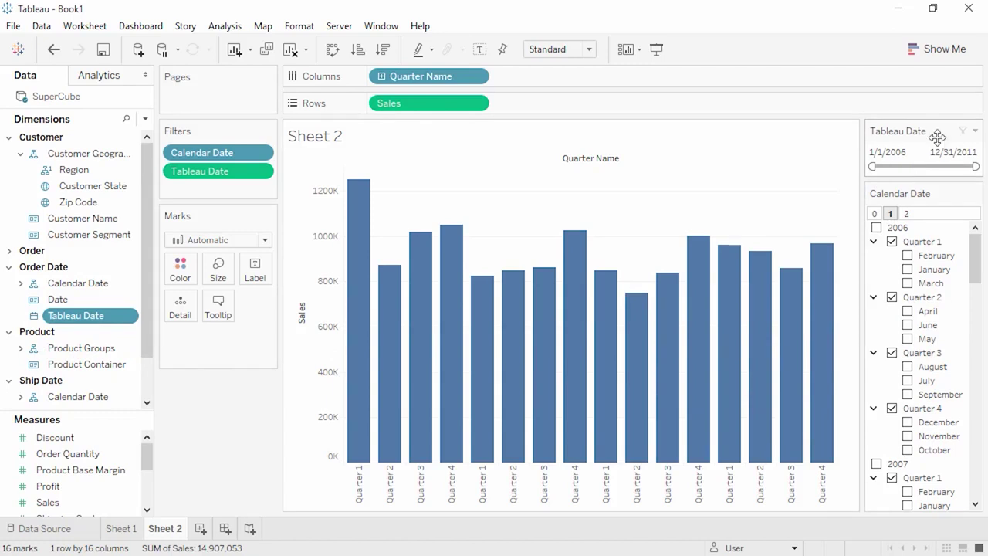
left_click(976, 131)
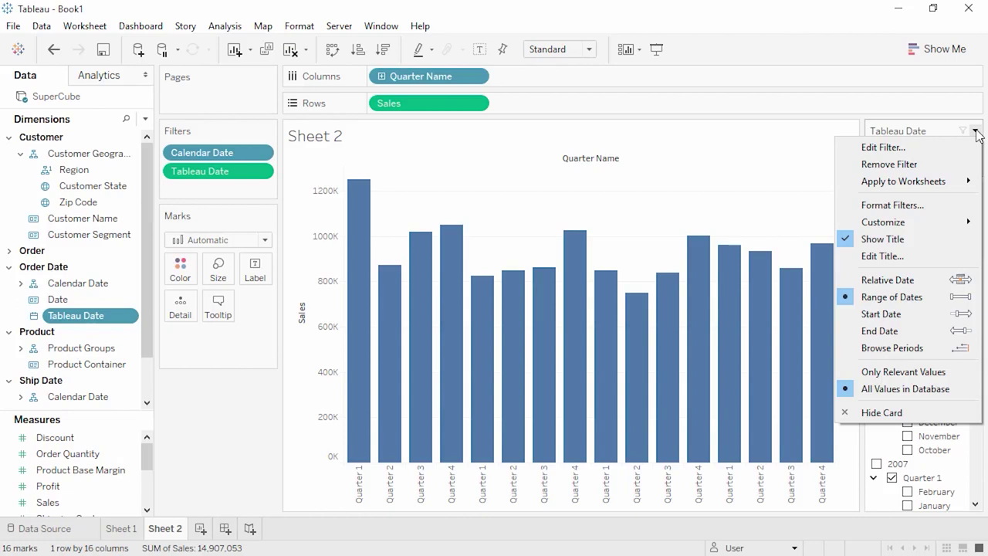
left_click(200, 528)
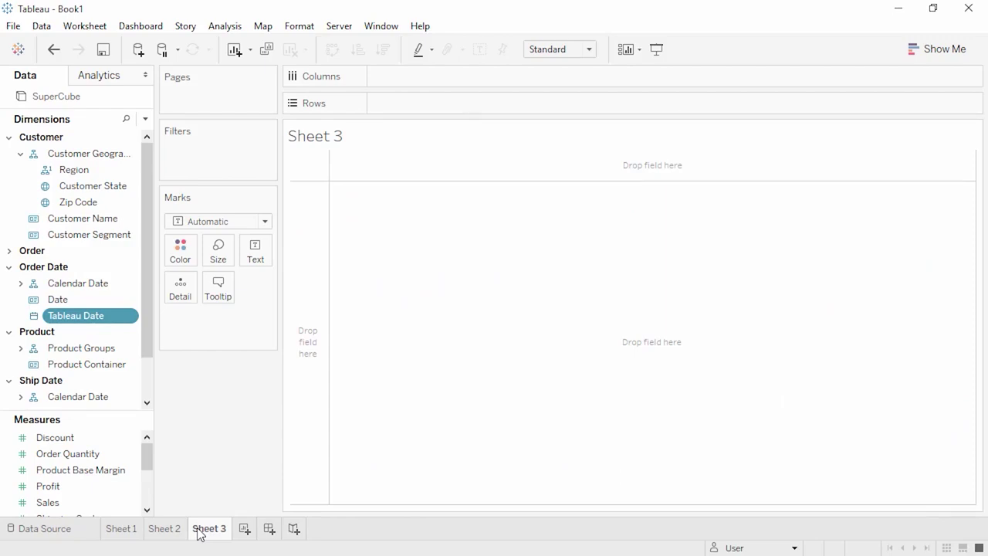
- Build the 'Category Filter' set from Product Category with Furniture, Office Supplies and Technology
left_click(9, 138)
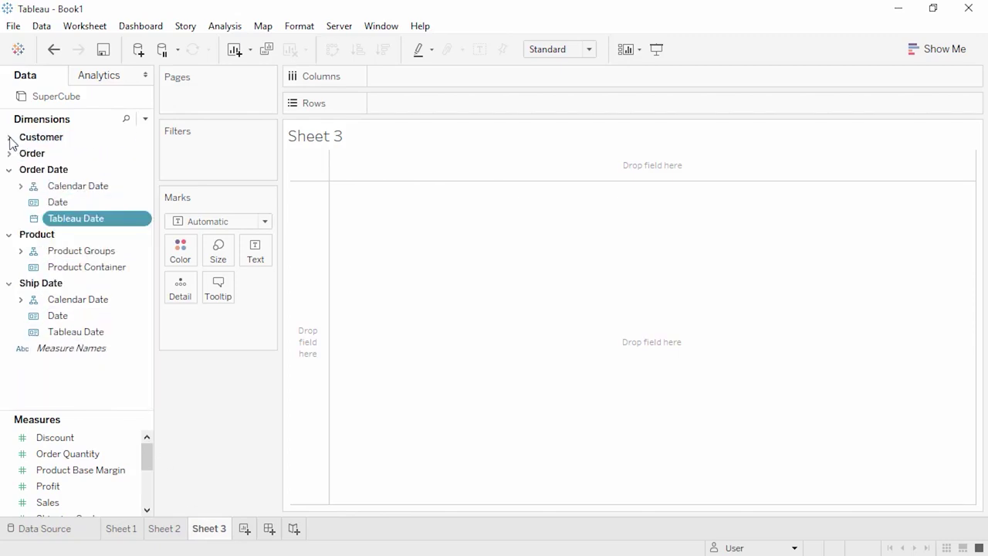
left_click(20, 251)
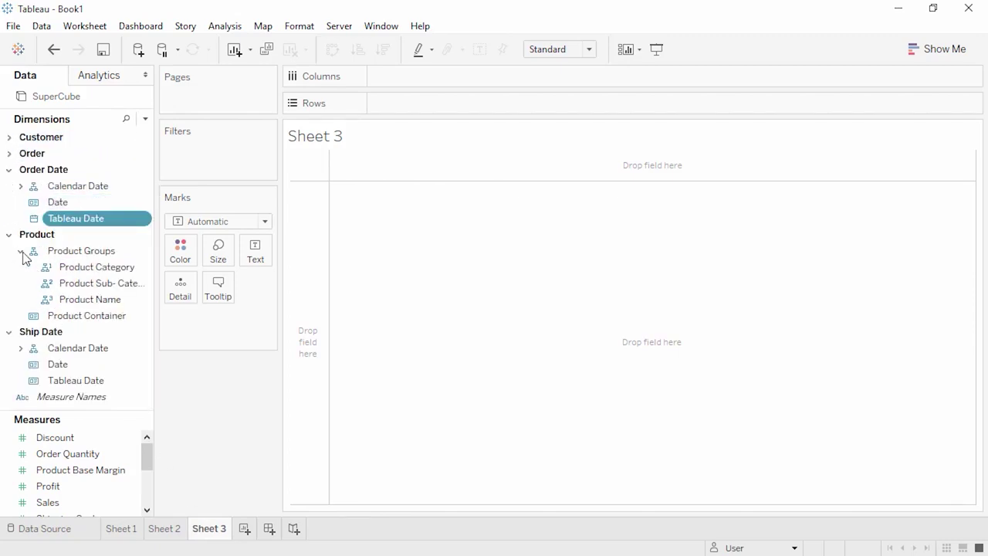
right_click(79, 267)
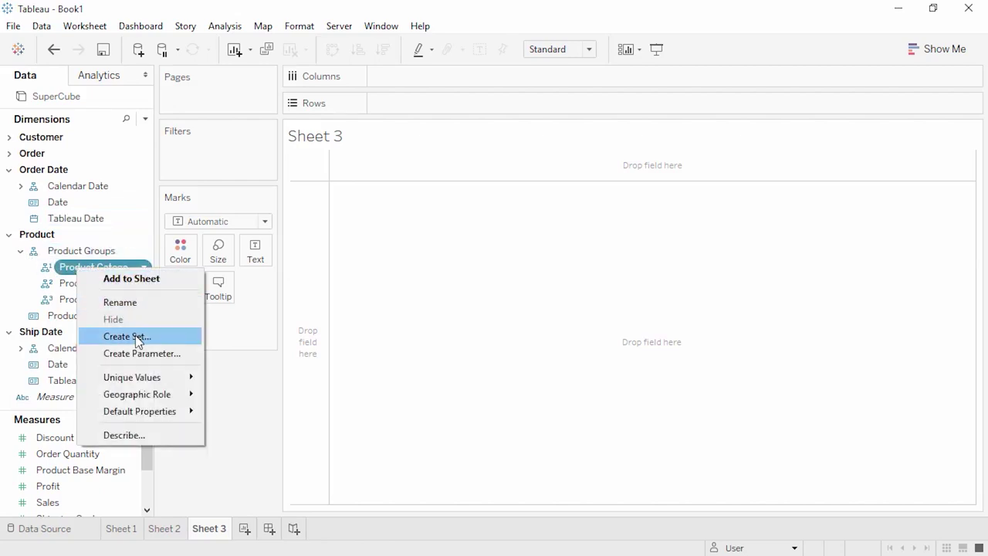
left_click(137, 337)
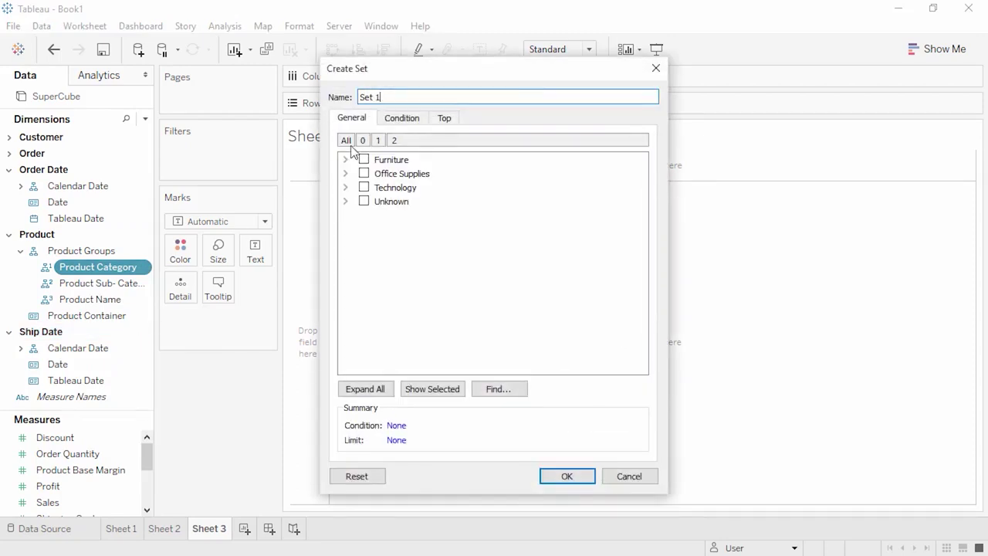
left_click_drag(386, 96, 353, 96)
type("Category Filter")
left_click(363, 159)
left_click(363, 172)
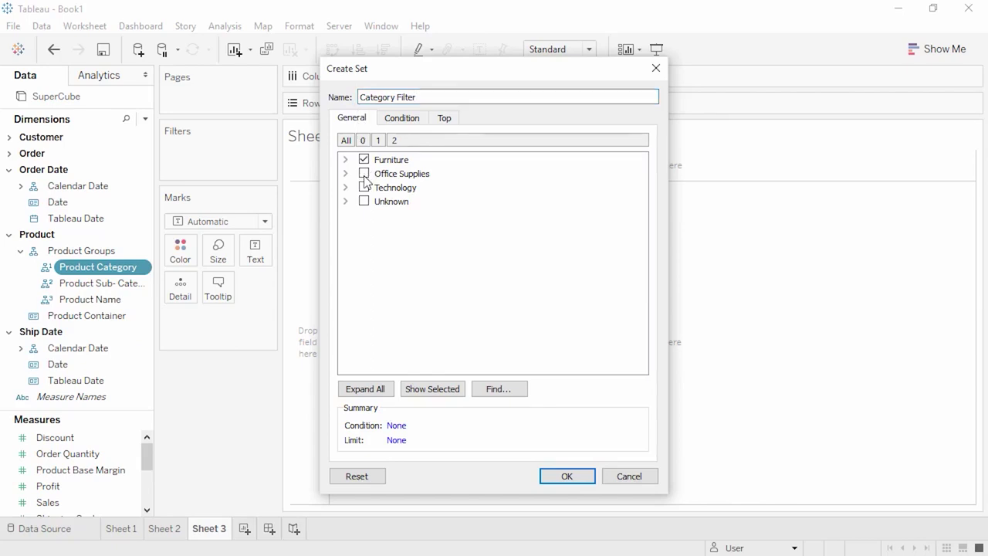
left_click(364, 188)
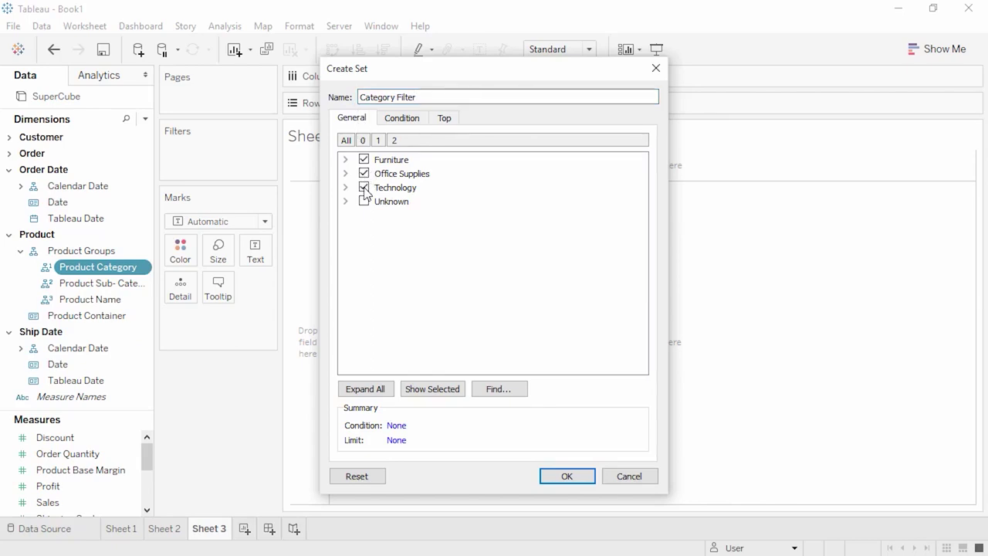
left_click(568, 478)
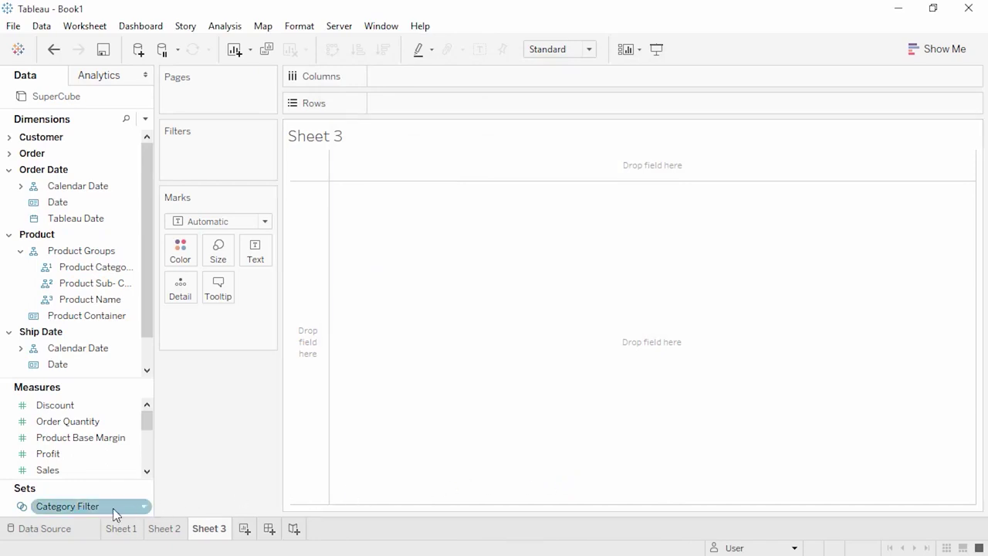
- Plot total Sales as one bar on Sheet 3 and add a Category Filter set filter card
double_click(90, 471)
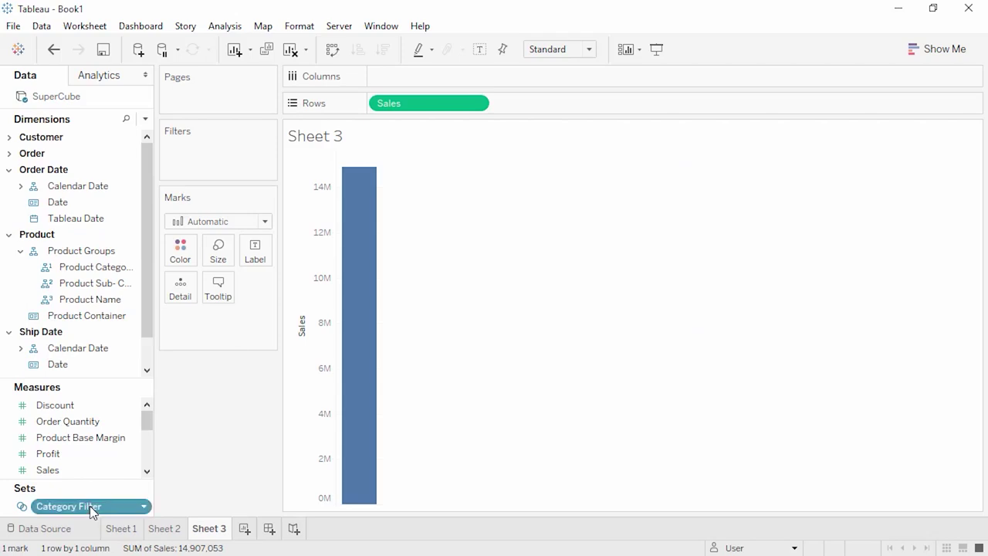
right_click(91, 507)
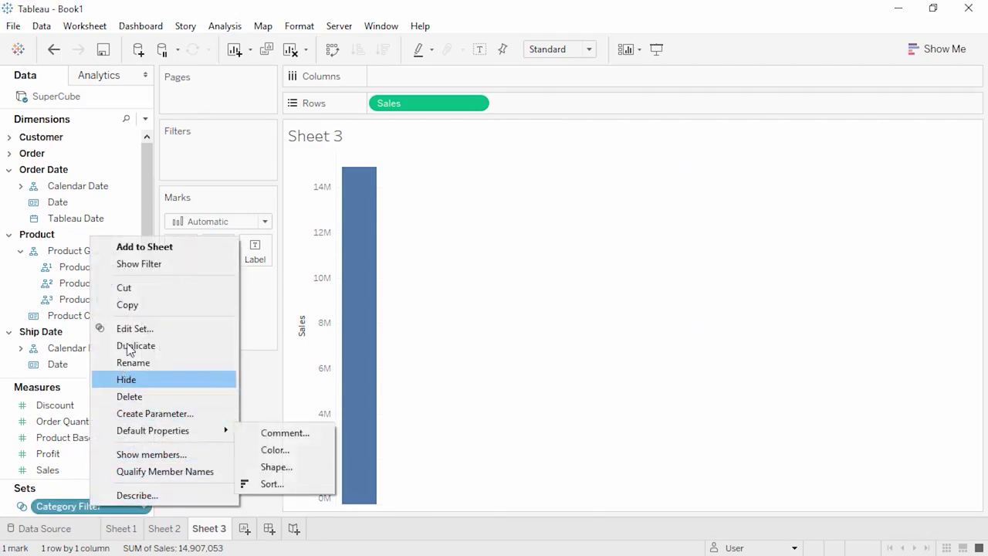
left_click(140, 266)
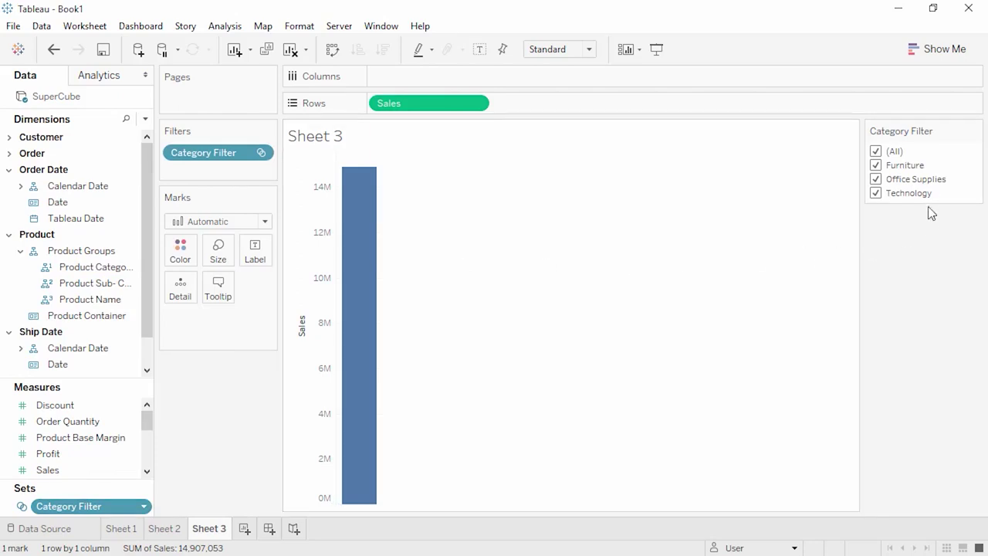
left_click(975, 130)
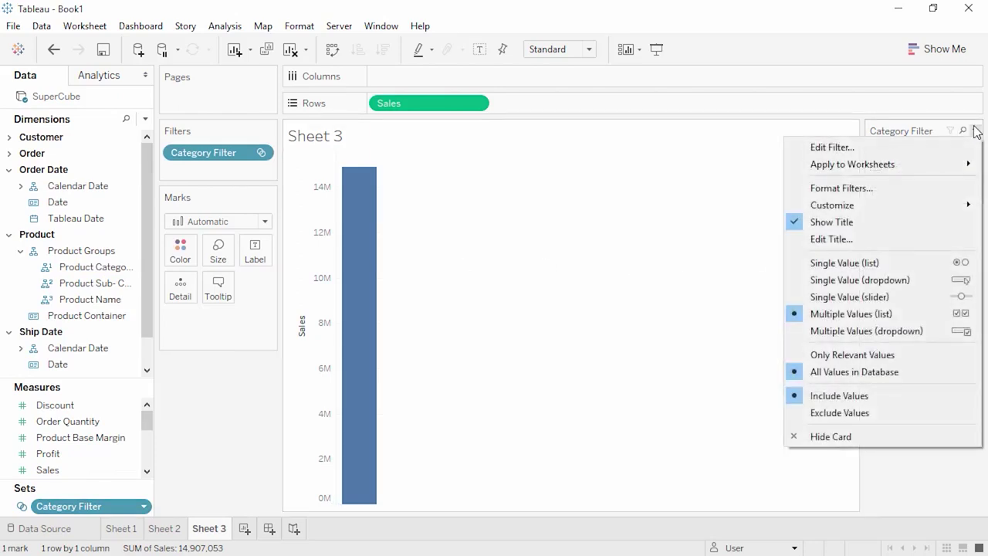